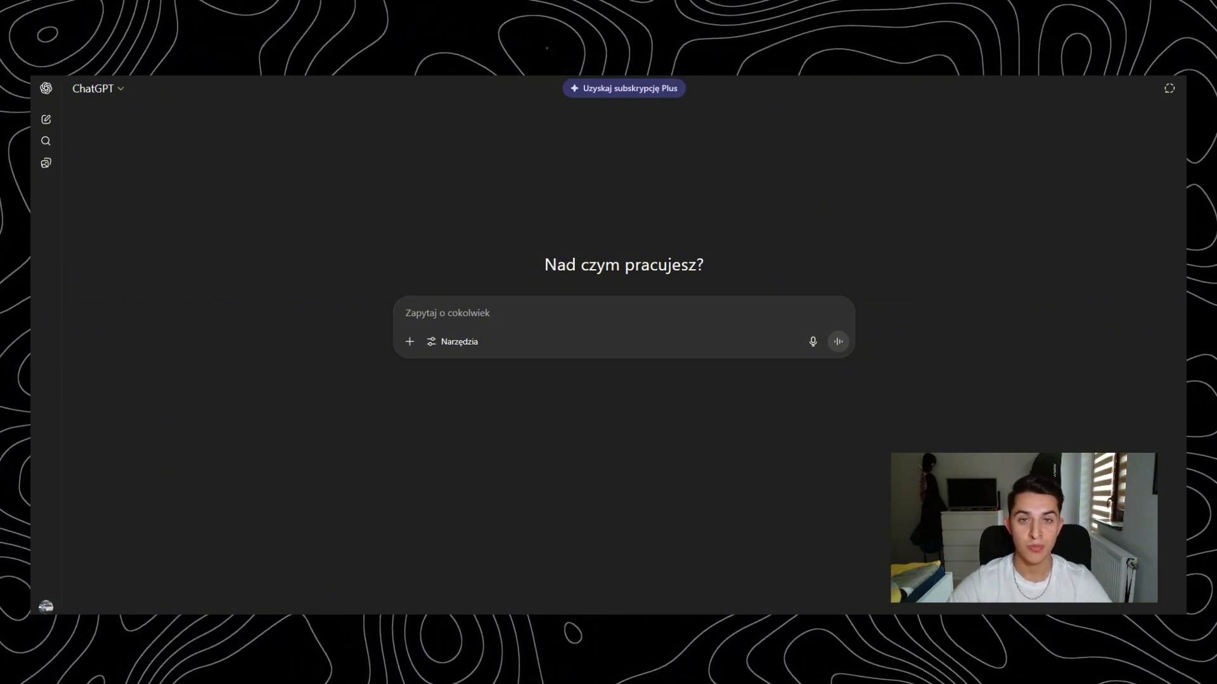
# - Paste the ad-script prompt template and describe the product as "LED face lift gadaget", fast and easy to use, promoting healthy, clear skin for middle aged women
pyautogui.hotkey('ctrl', 'v')
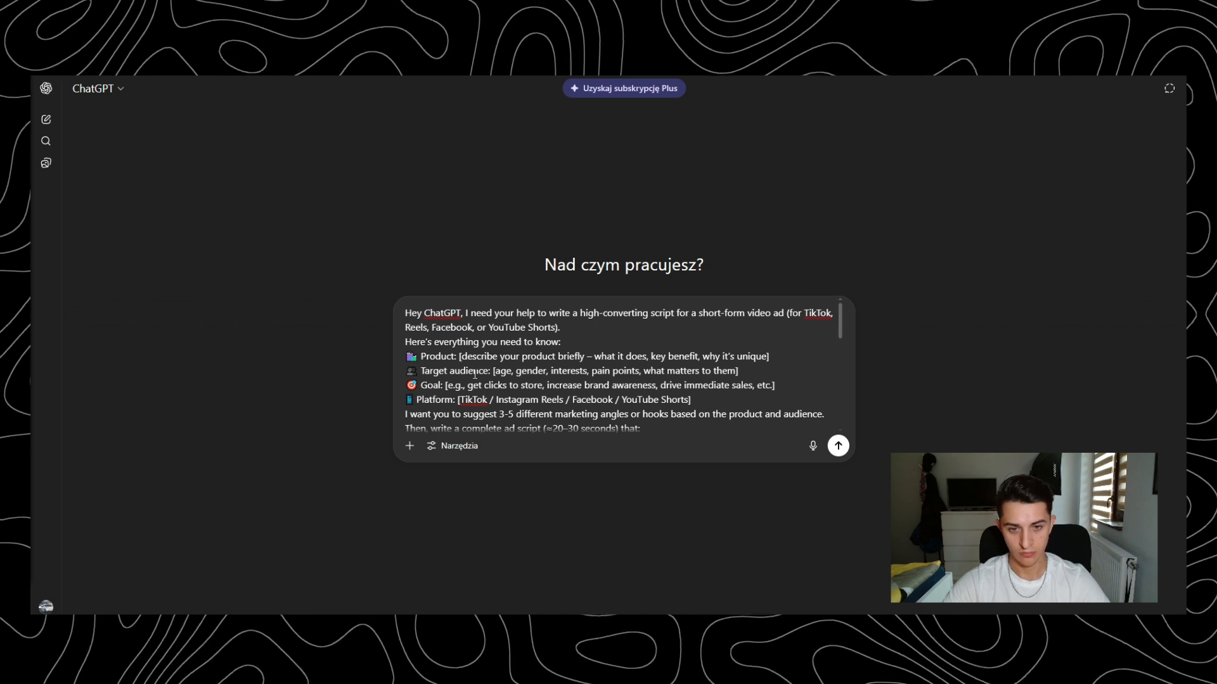
pyautogui.moveTo(461, 358); pyautogui.dragTo(583, 358)
pyautogui.write('LED face lift gadaget')
pyautogui.moveTo(734, 358); pyautogui.dragTo(565, 358)
pyautogui.write("it's fast easy to use, pormotes healthy skin, easy to use")
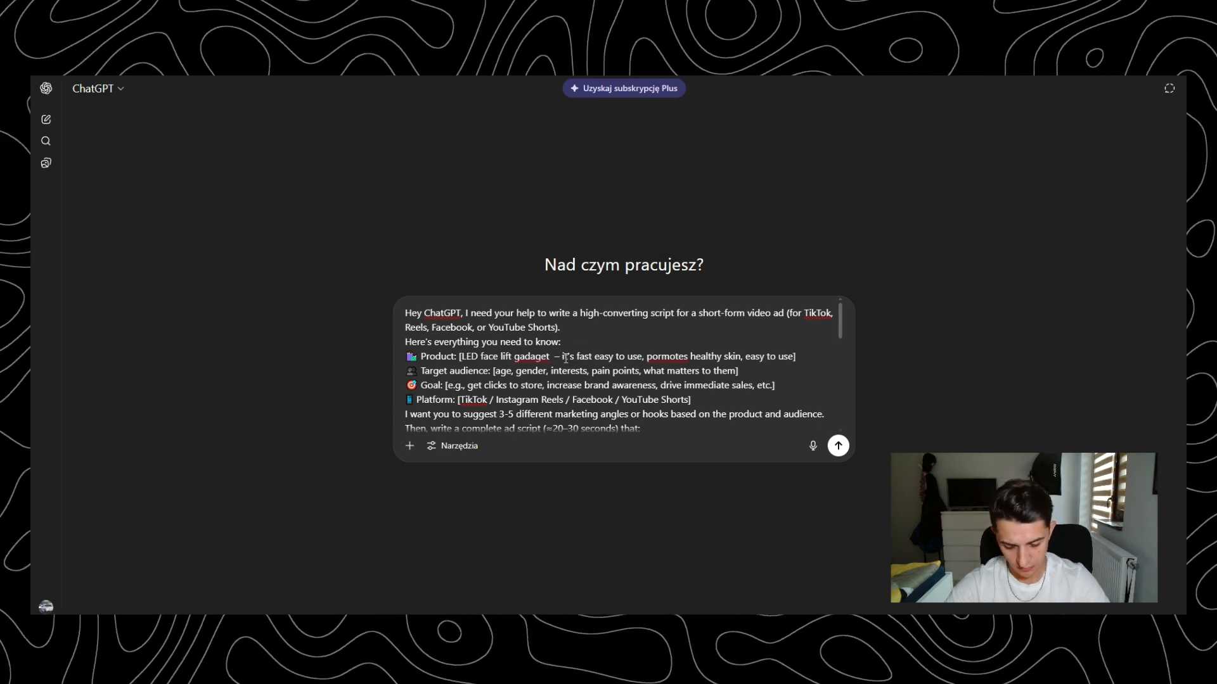
pyautogui.write(', benefit of clear skin for middle aged women')
# - Fill the target audience's age, gender and interests in the prompt with "30-45", "women" and "beaty, healthcare"
pyautogui.scroll(-1, 566, 358)
pyautogui.moveTo(511, 325); pyautogui.dragTo(493, 325)
pyautogui.write('30-45')
pyautogui.doubleClick(536, 325)
pyautogui.write('women')
pyautogui.doubleClick(582, 325)
pyautogui.write('beaty, health c')
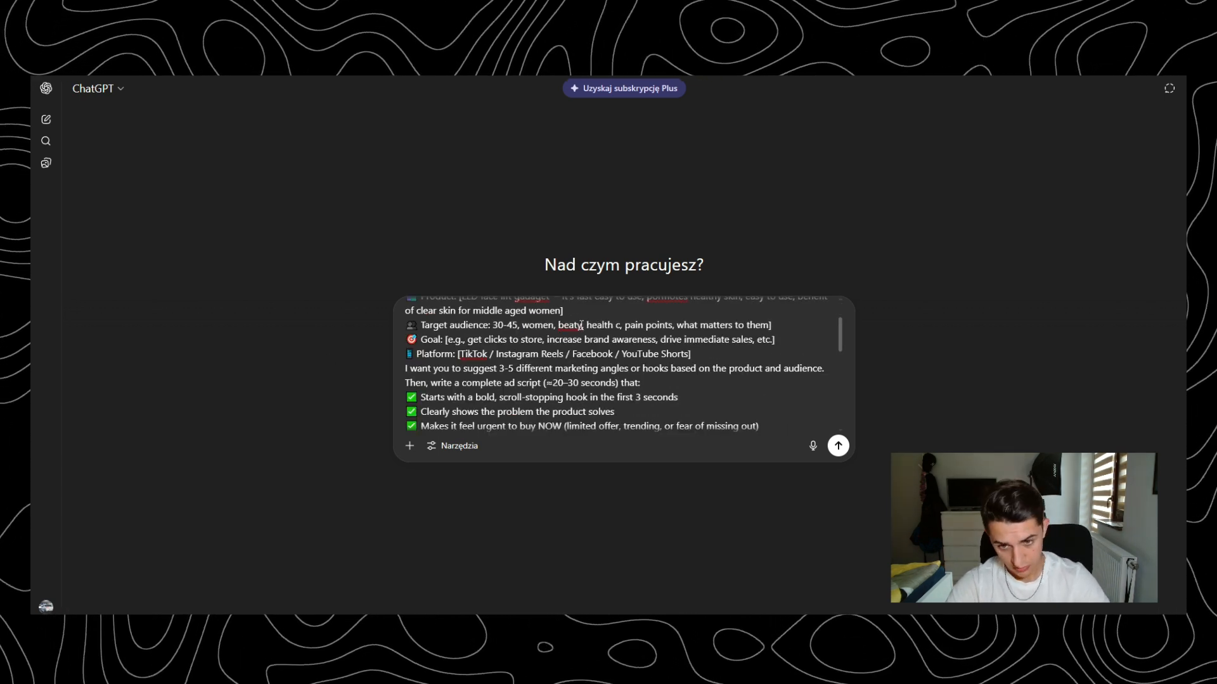
pyautogui.press('BackSpace')
pyautogui.press('BackSpace')
pyautogui.write('care')
# - Replace the audience's pain points with "unhealthy skin, dark spots, breakouts, collagen" and add that they need a product to make them healthy again
pyautogui.moveTo(684, 325); pyautogui.dragTo(637, 323)
pyautogui.write('unhealthy skin, dark spots, breakouts, collagen')
pyautogui.moveTo(500, 340); pyautogui.dragTo(465, 355)
pyautogui.write(', they need a bporduct to make tme')
# - Complete the prompt's Goal line by removing "e.g.," and ending it with "make it irresistable to the potential customer"
pyautogui.press('BackSpace')
pyautogui.moveTo(737, 354); pyautogui.dragTo(753, 354)
pyautogui.write('make it irresistable to the potential customer')
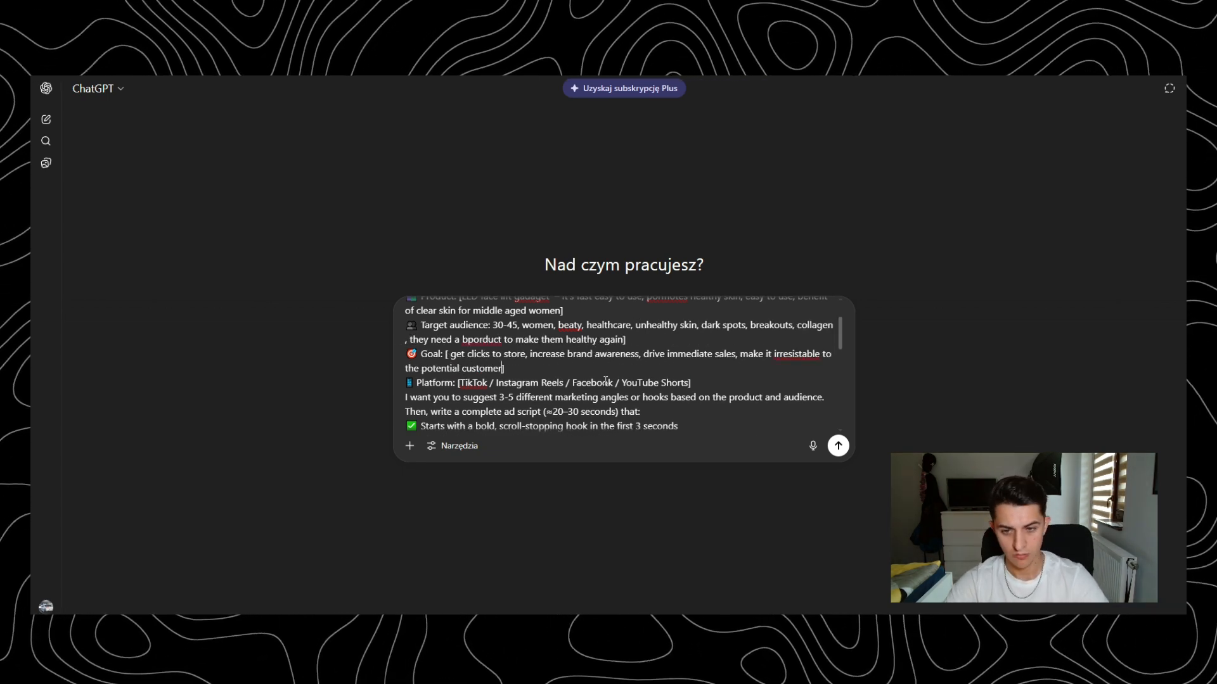
# - Reduce the prompt's Platform line to "TikTok/Facebook" and submit the prompt
pyautogui.moveTo(689, 383); pyautogui.dragTo(620, 382)
pyautogui.press('BackSpace')
pyautogui.moveTo(571, 382); pyautogui.dragTo(488, 383)
pyautogui.scroll(-5, 671, 416)
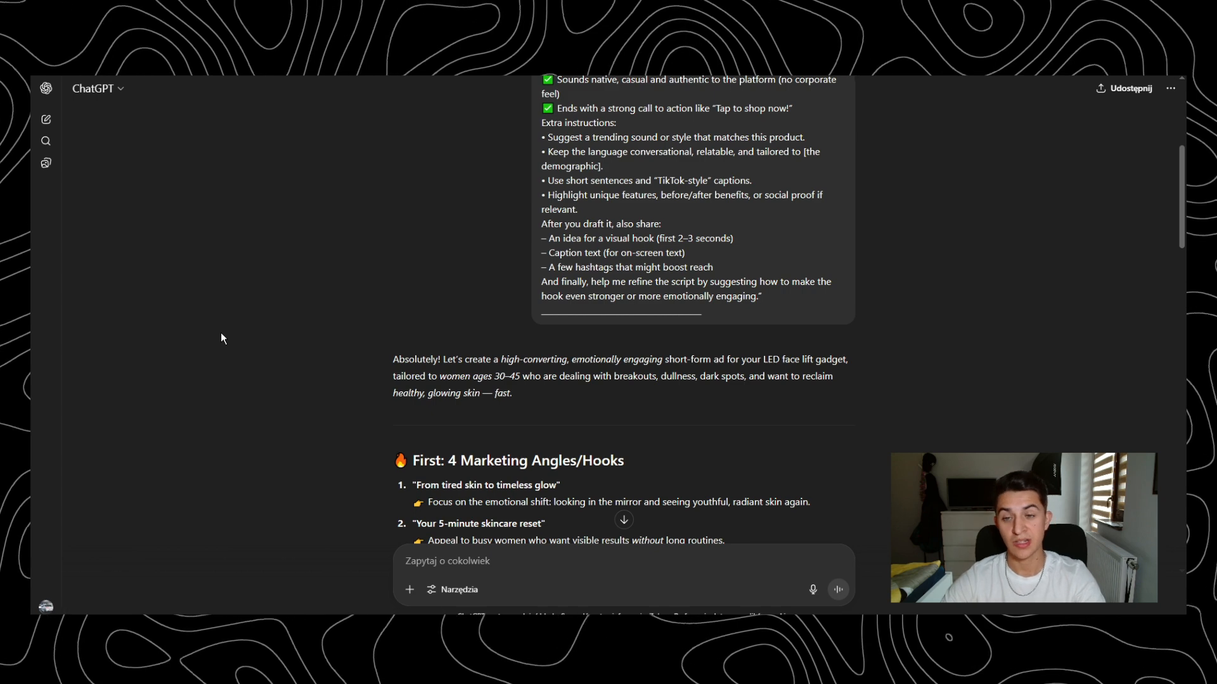
# - Review the submitted prompt's product, audience, goal and instructions, and the suggested marketing angles in the reply
pyautogui.scroll(5, 862, 408)
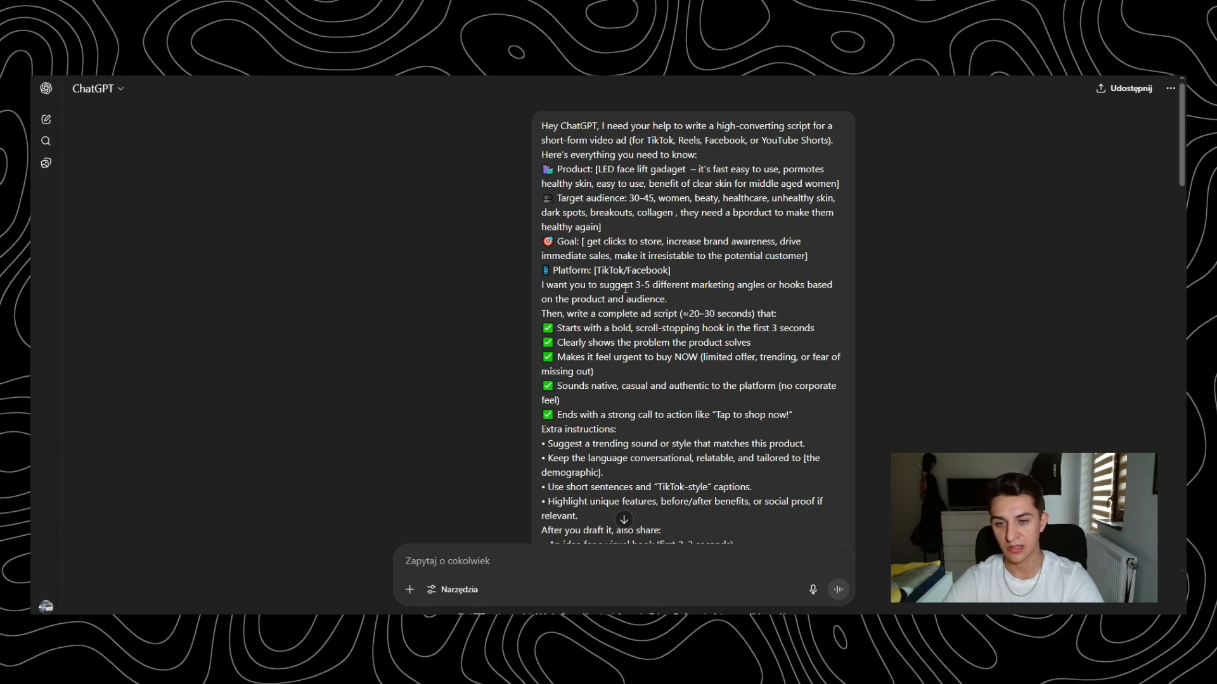
pyautogui.scroll(-3, 625, 288)
pyautogui.scroll(3, 575, 319)
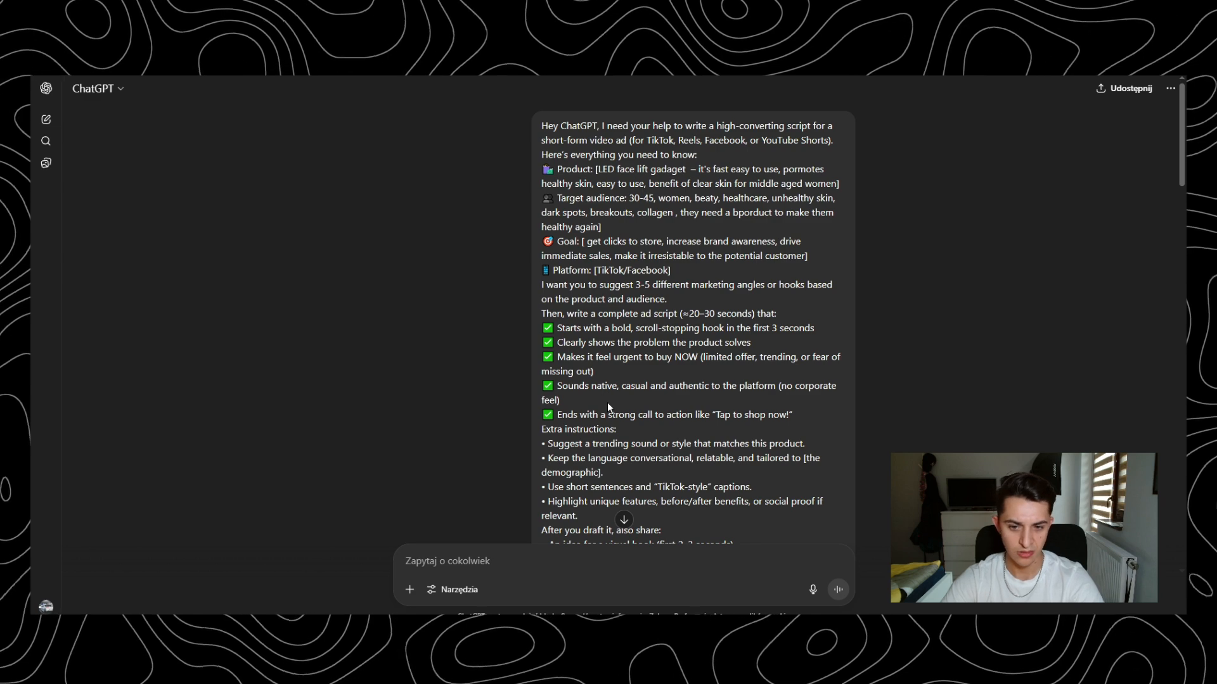
pyautogui.scroll(-1, 609, 396)
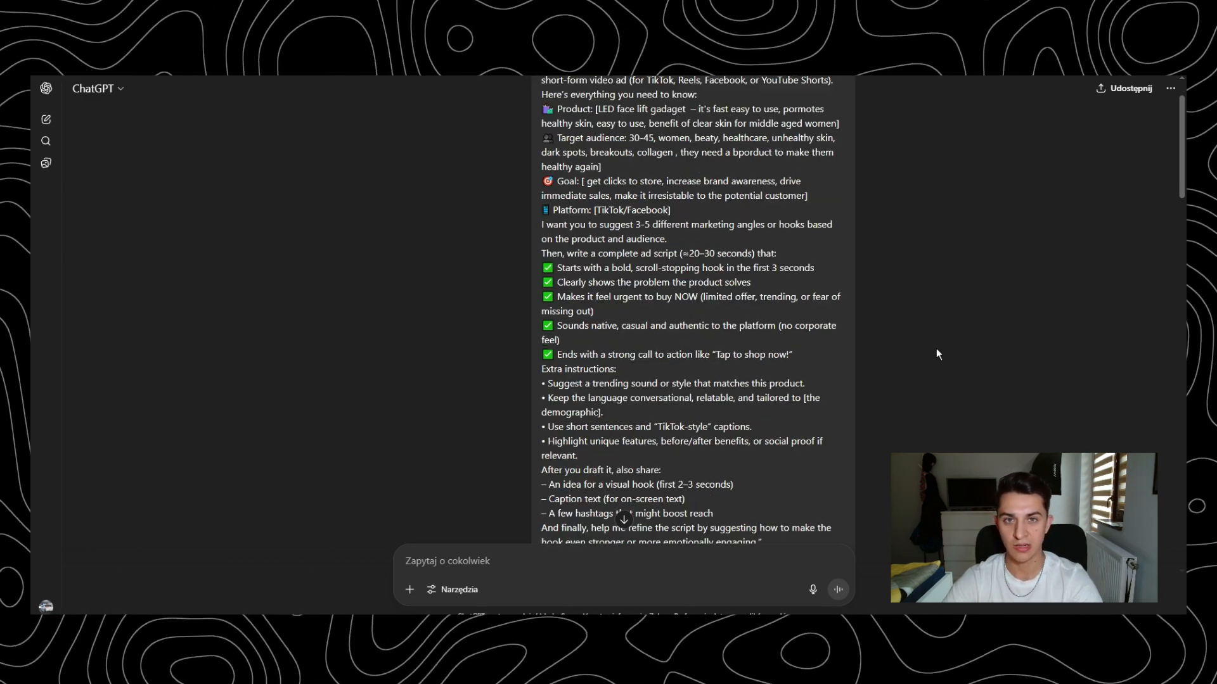
pyautogui.scroll(-3, 906, 361)
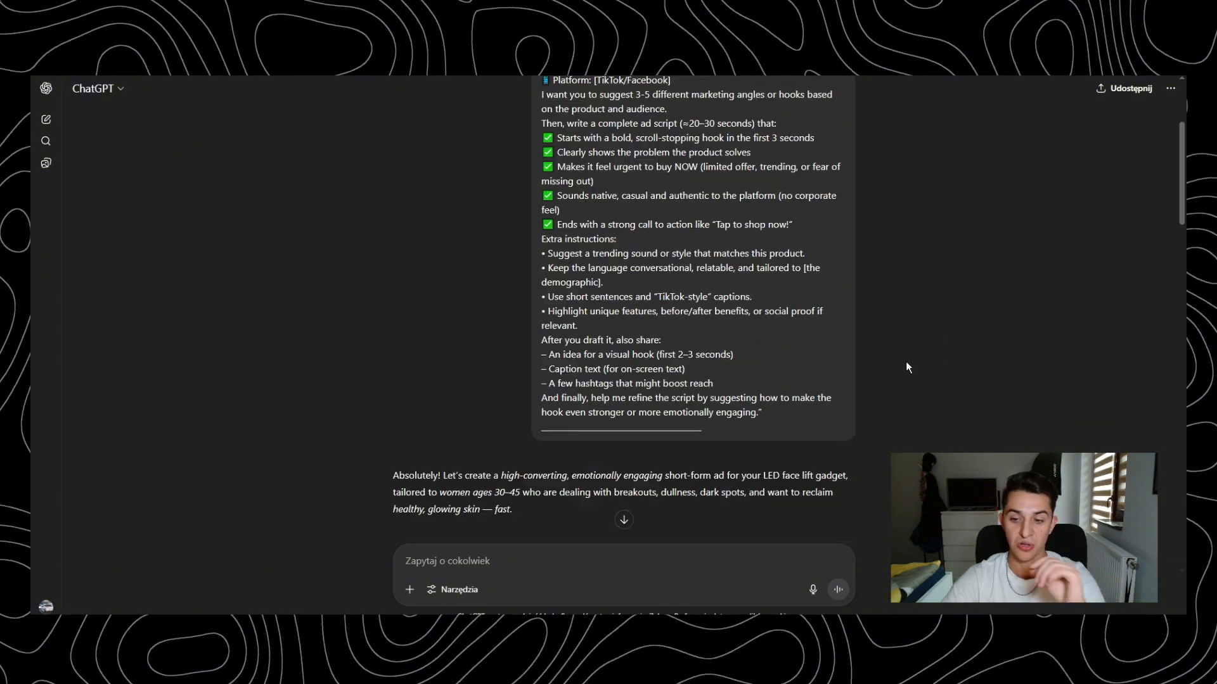
pyautogui.scroll(4, 705, 451)
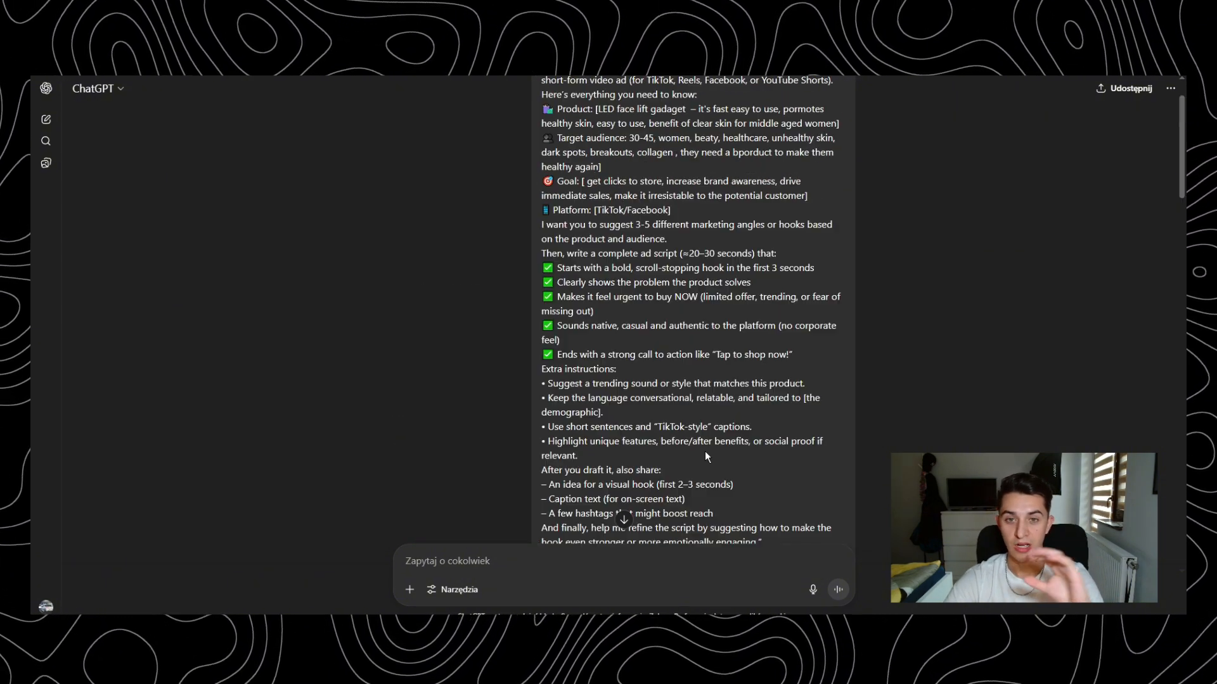
pyautogui.scroll(-8, 705, 451)
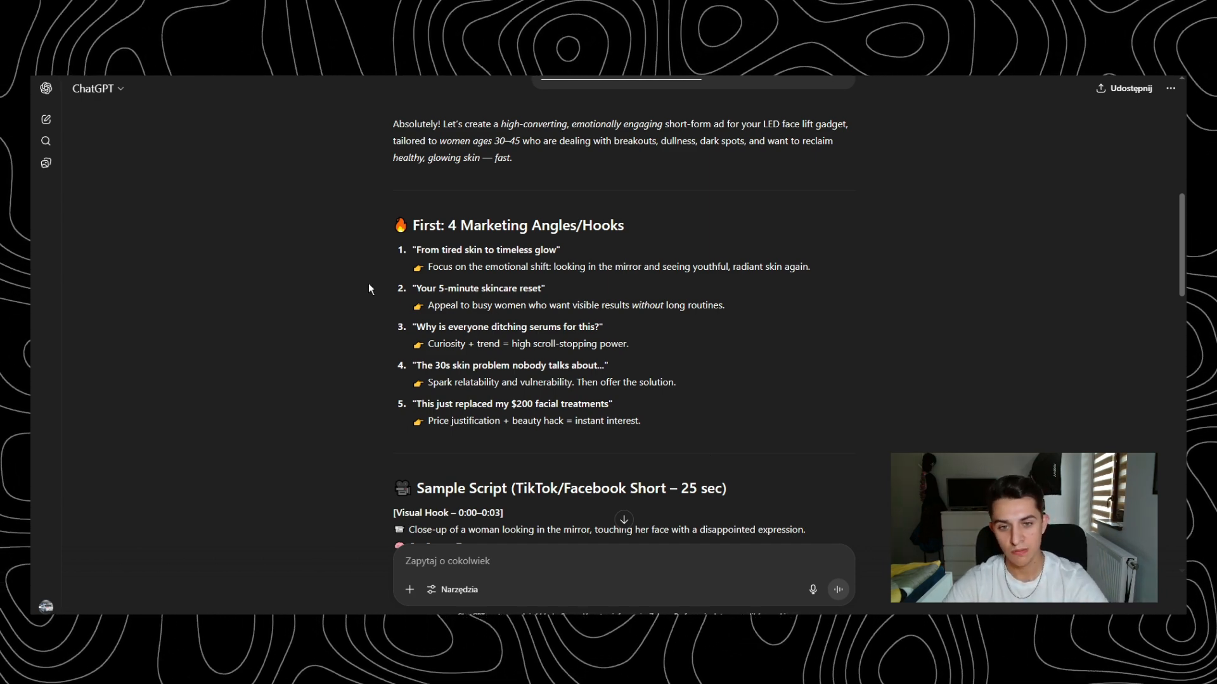
# - Start the follow-up message with "4,5." to pick the fourth and fifth marketing angles
pyautogui.scroll(1, 366, 292)
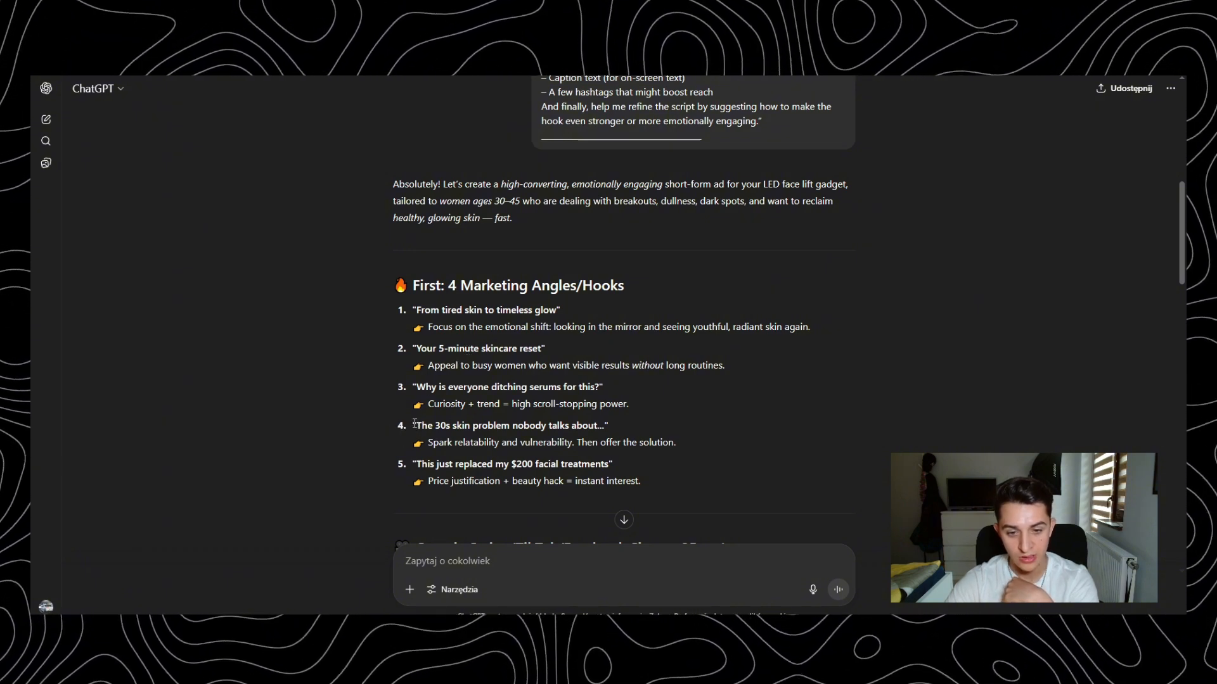
pyautogui.moveTo(422, 464); pyautogui.dragTo(609, 465)
pyautogui.click(539, 555)
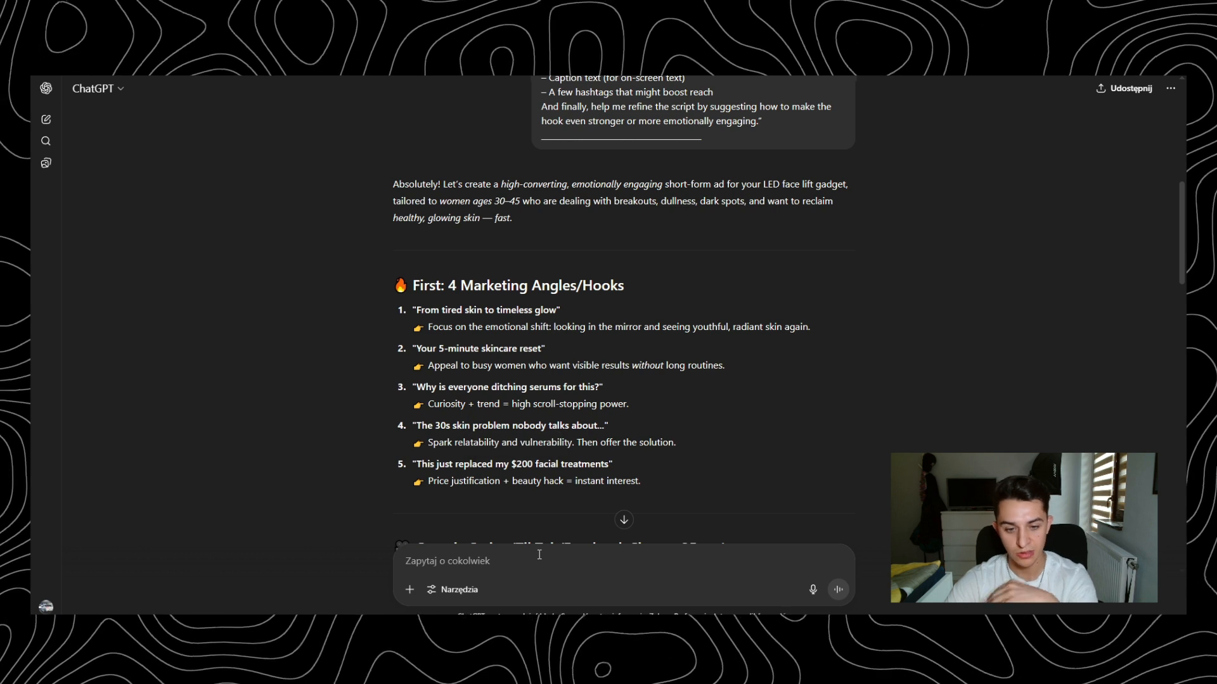
pyautogui.write('4,5.')
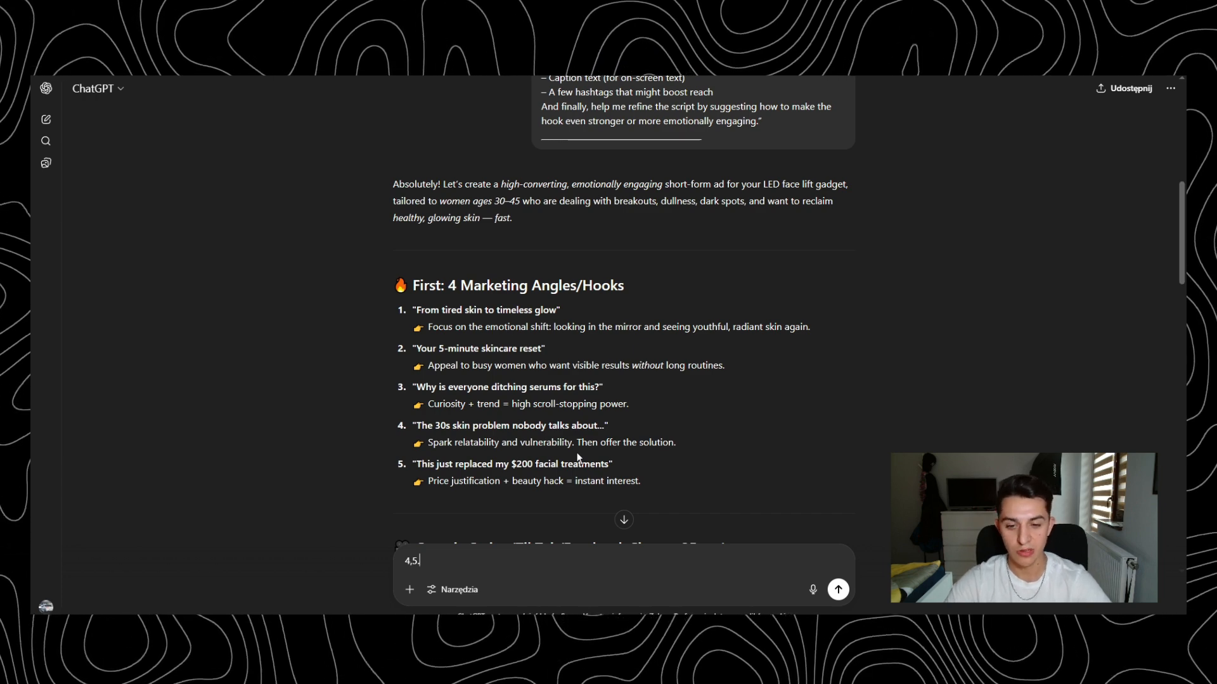
# - Read through the sample script, sound suggestion, visual hook idea, caption text, hashtags and hook optimization suggestions
pyautogui.scroll(-5, 427, 459)
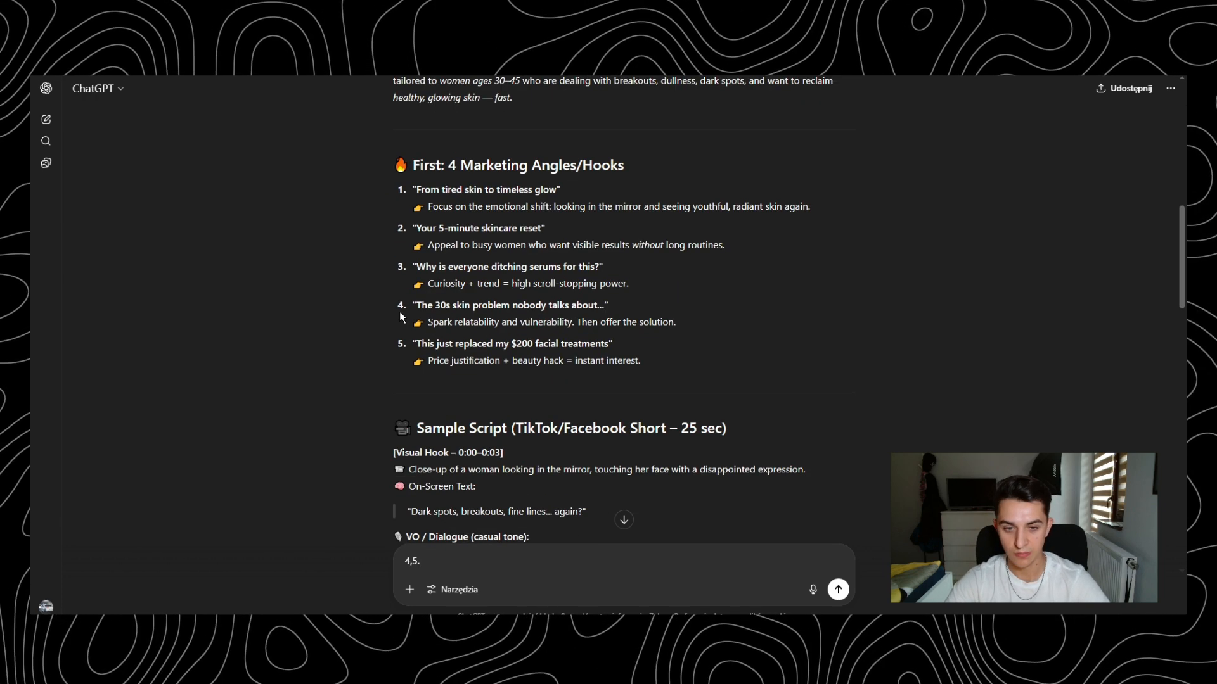
pyautogui.scroll(-2, 455, 279)
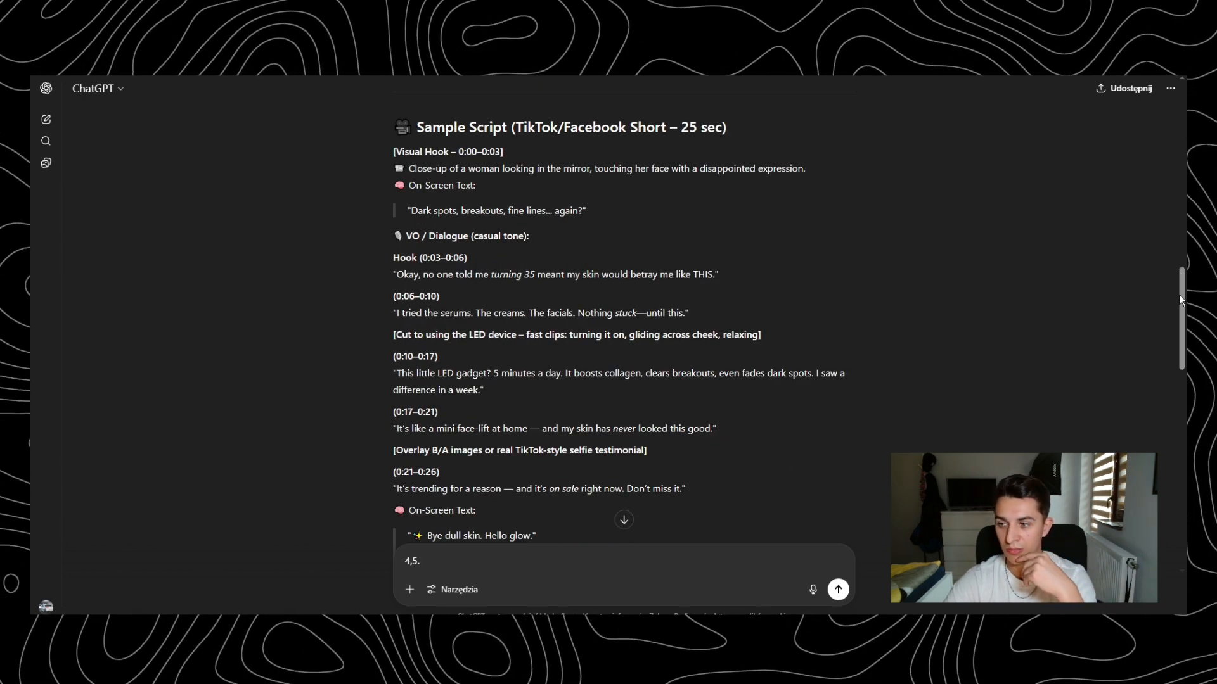
pyautogui.moveTo(1182, 299); pyautogui.dragTo(1183, 282)
pyautogui.scroll(-3, 1182, 282)
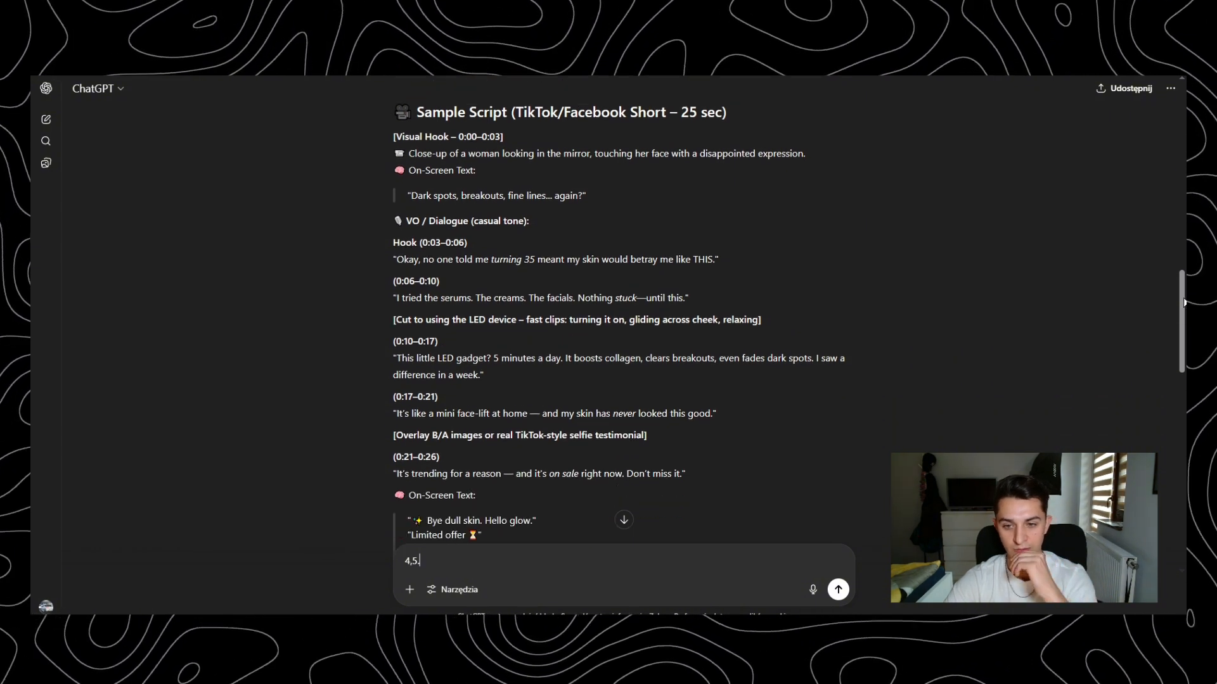
pyautogui.scroll(-5, 1026, 278)
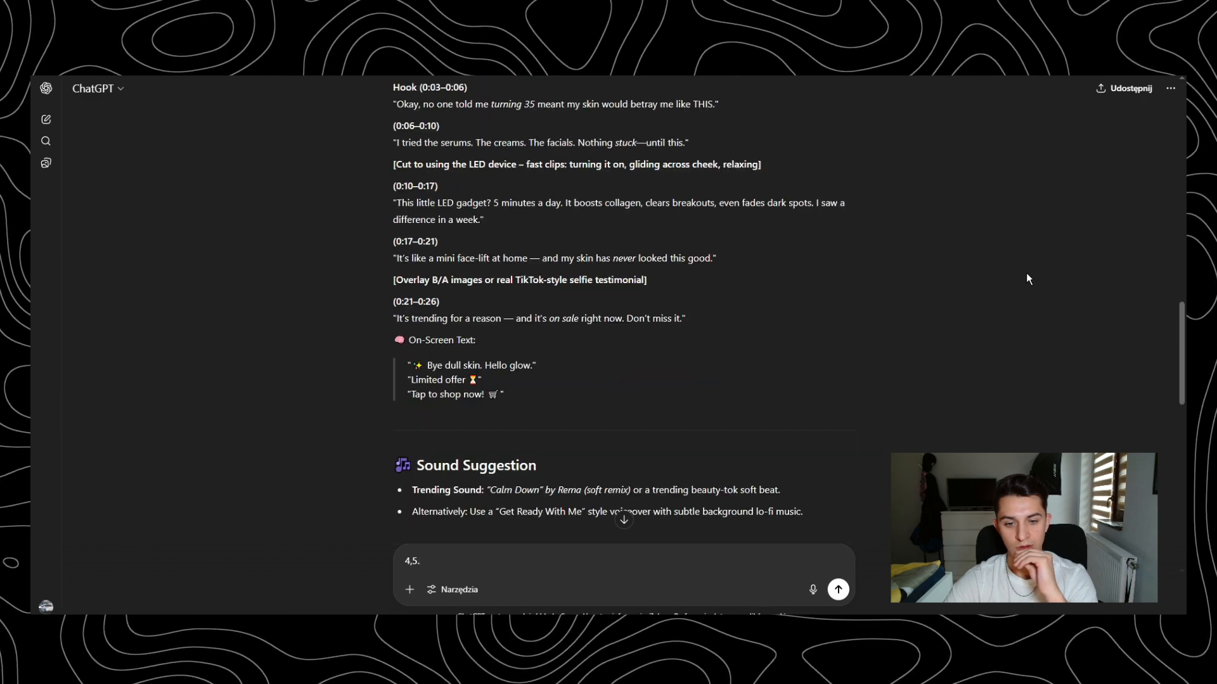
pyautogui.scroll(-3, 416, 259)
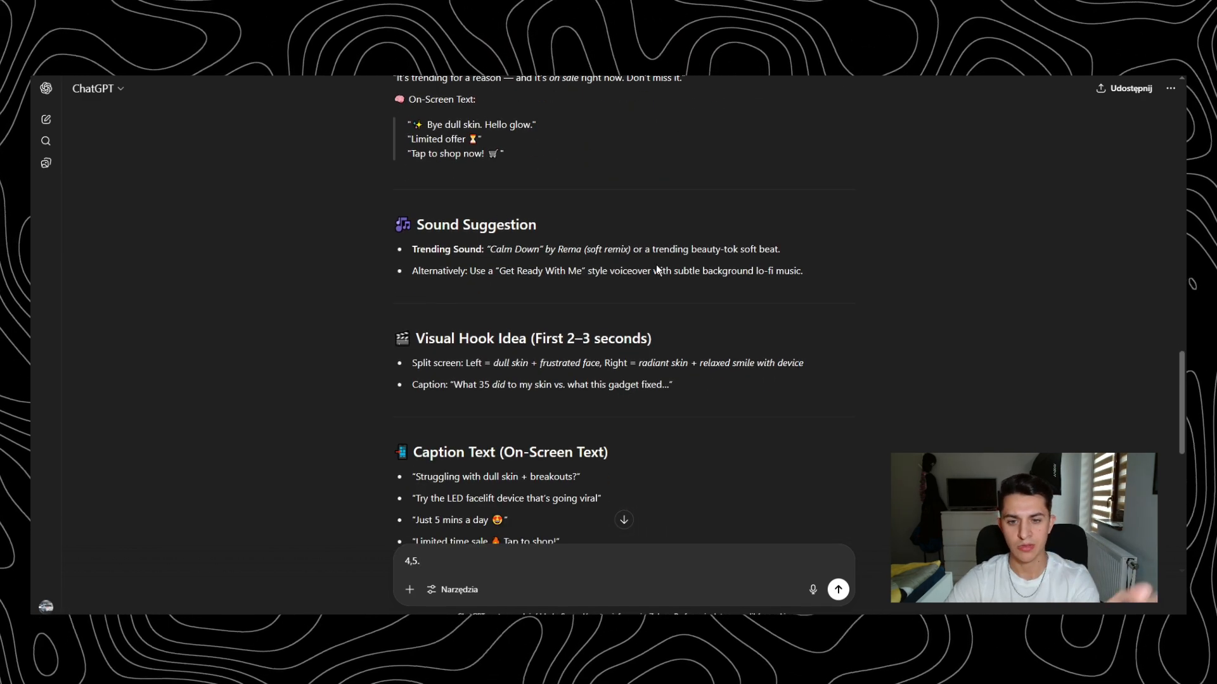
pyautogui.scroll(-1, 416, 260)
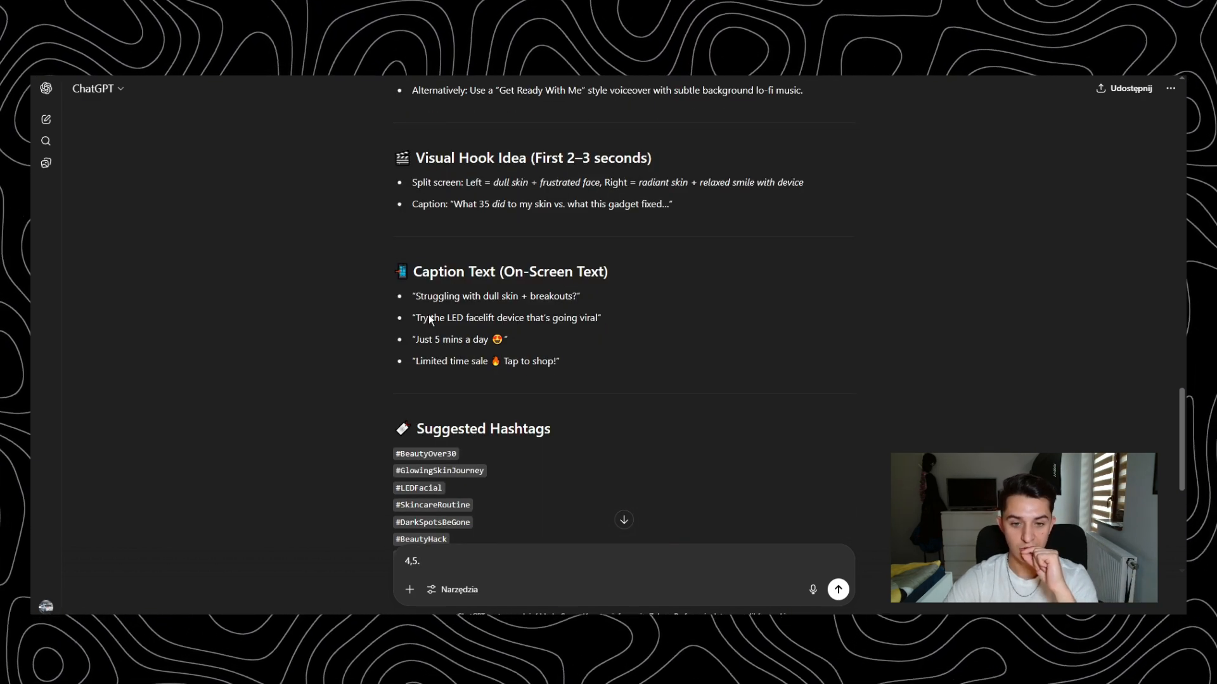
pyautogui.scroll(-2, 507, 336)
pyautogui.scroll(-4, 545, 301)
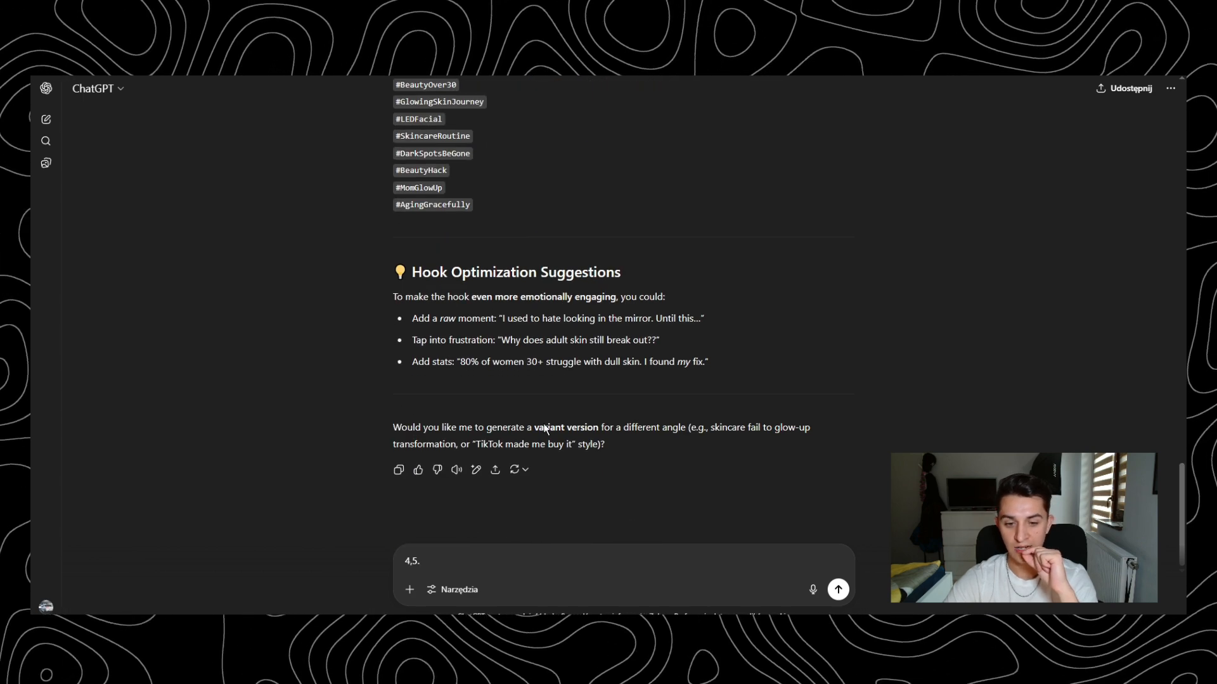
# - Examine the follow-up asking for a "this product changed my life" script of 20-35 seconds and the final script it produced
pyautogui.scroll(6, 745, 313)
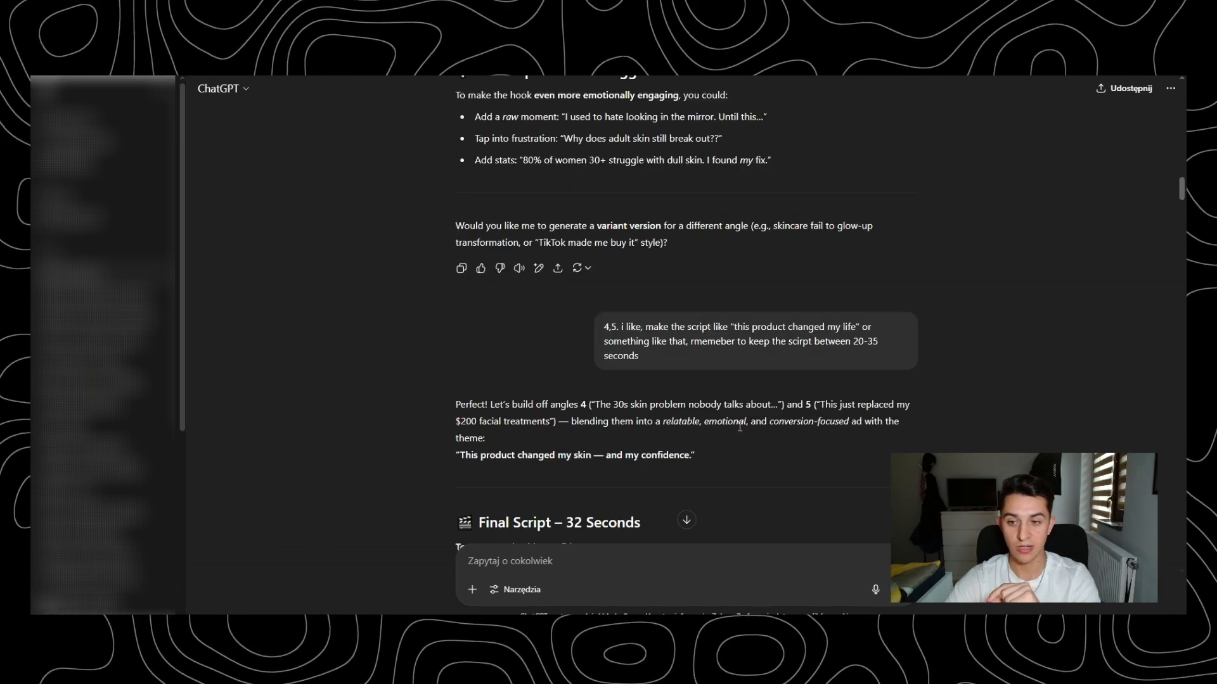
pyautogui.scroll(-5, 511, 341)
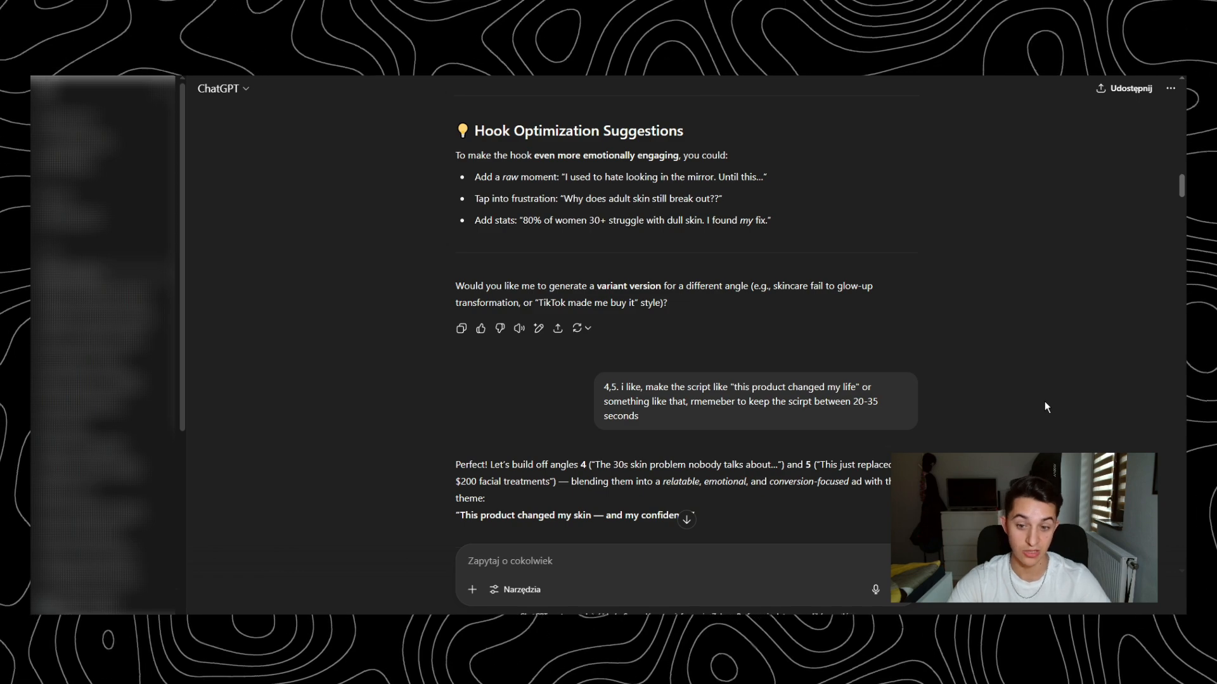
pyautogui.scroll(-5, 1044, 398)
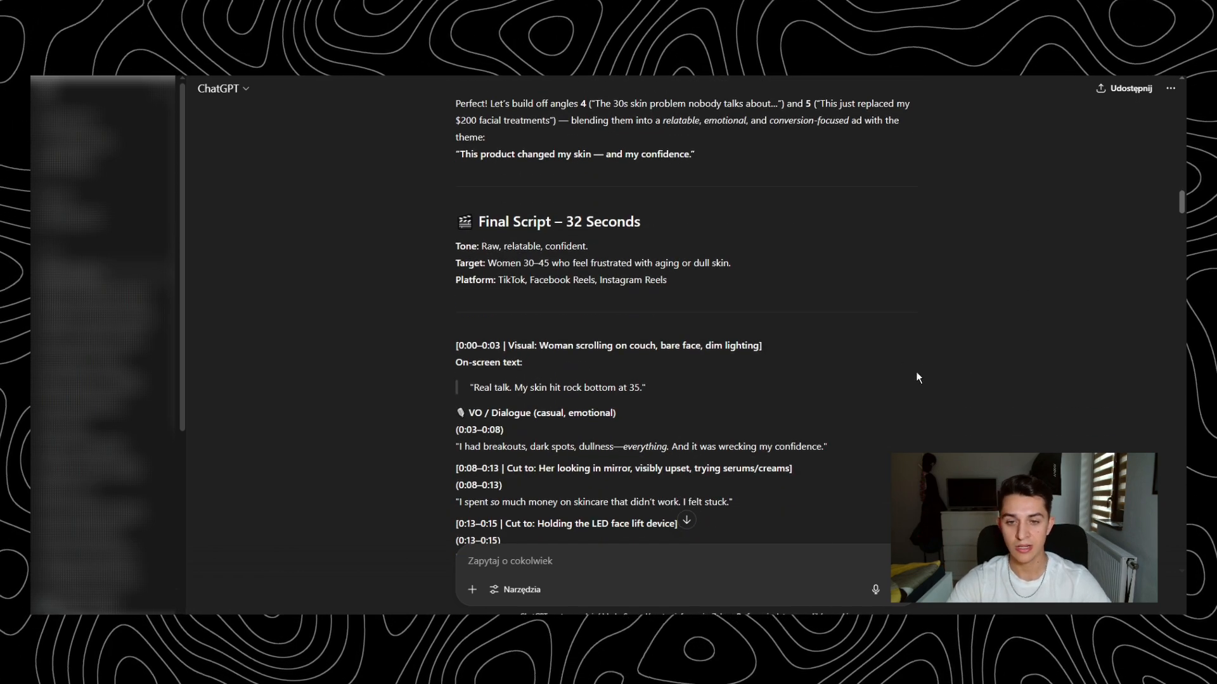
pyautogui.scroll(-6, 660, 234)
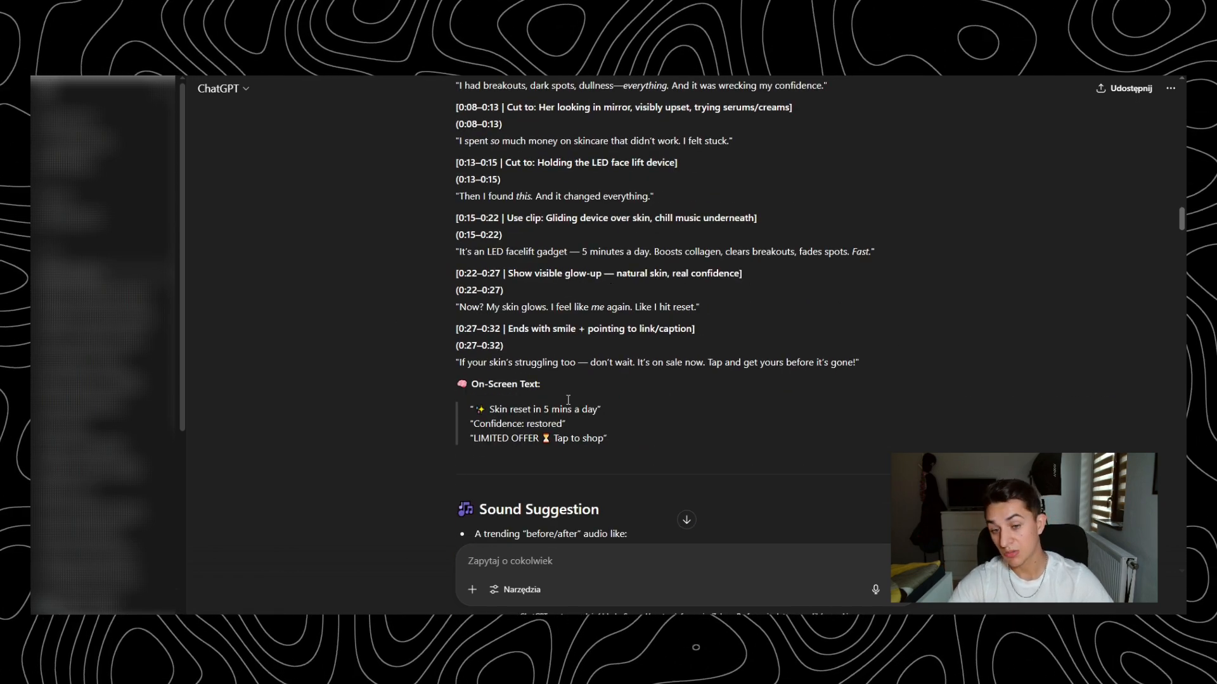
pyautogui.scroll(-5, 738, 290)
pyautogui.scroll(-8, 739, 291)
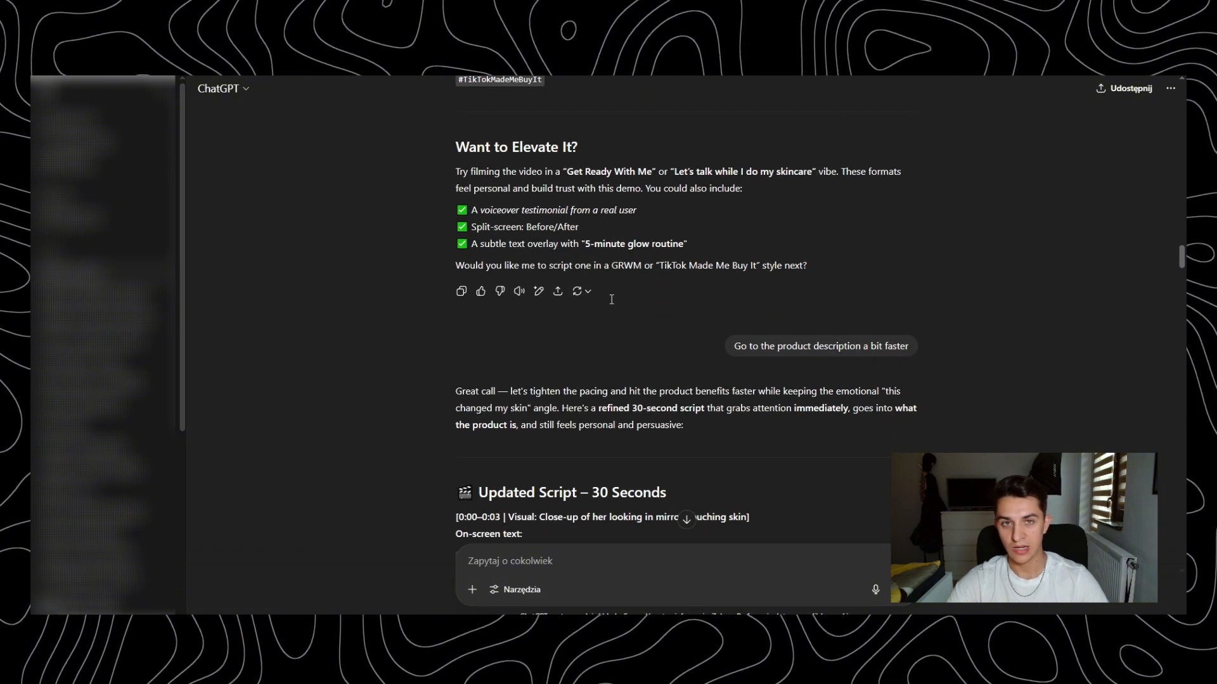
# - Highlight the request to go to the product description a bit faster and review the updated 30-second script
pyautogui.moveTo(729, 345); pyautogui.dragTo(907, 348)
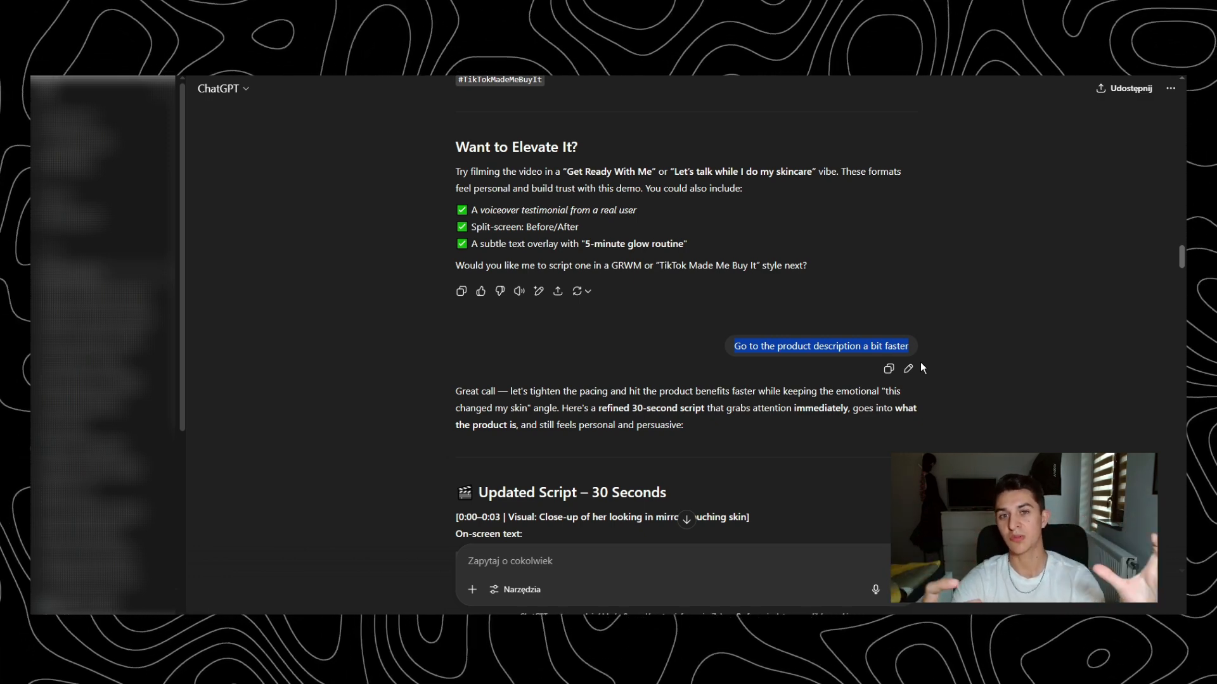
pyautogui.scroll(-4, 732, 356)
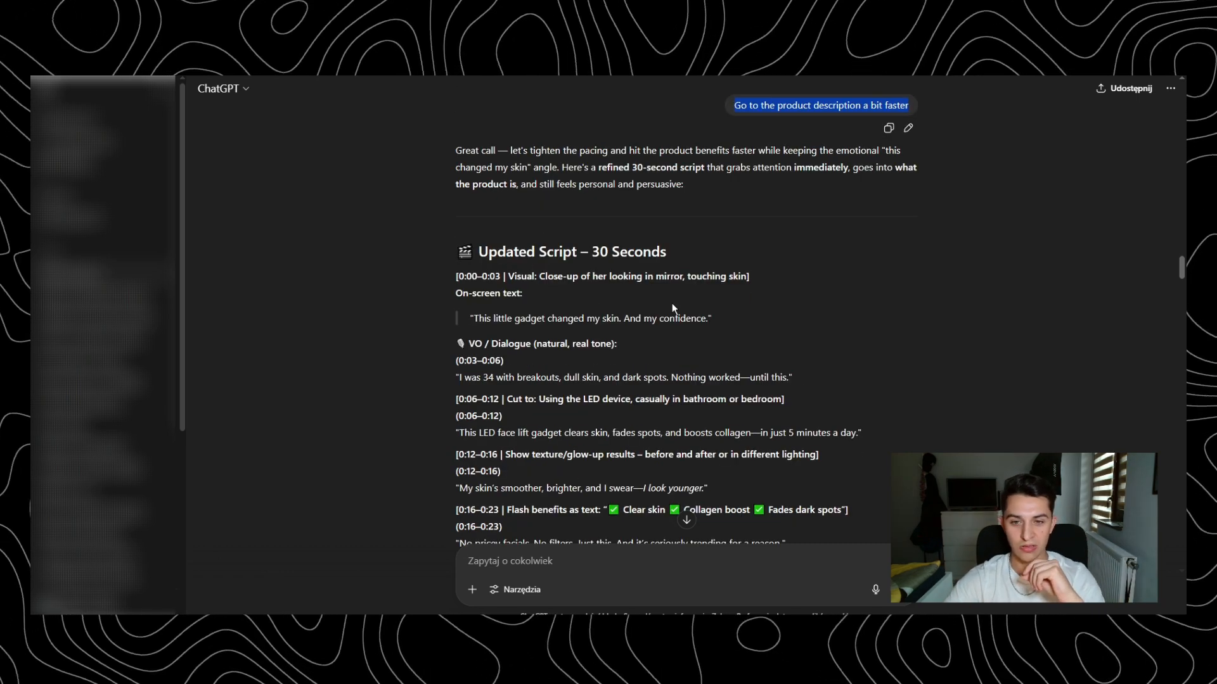
pyautogui.scroll(-20, 555, 224)
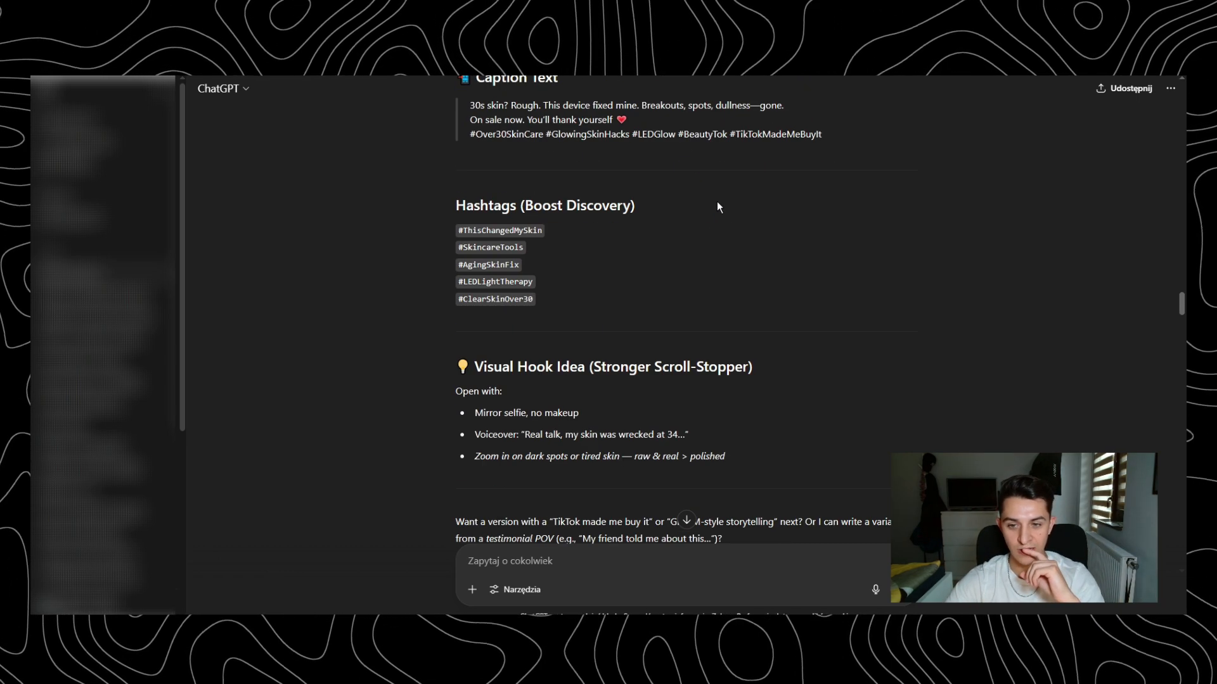
pyautogui.scroll(2, 718, 204)
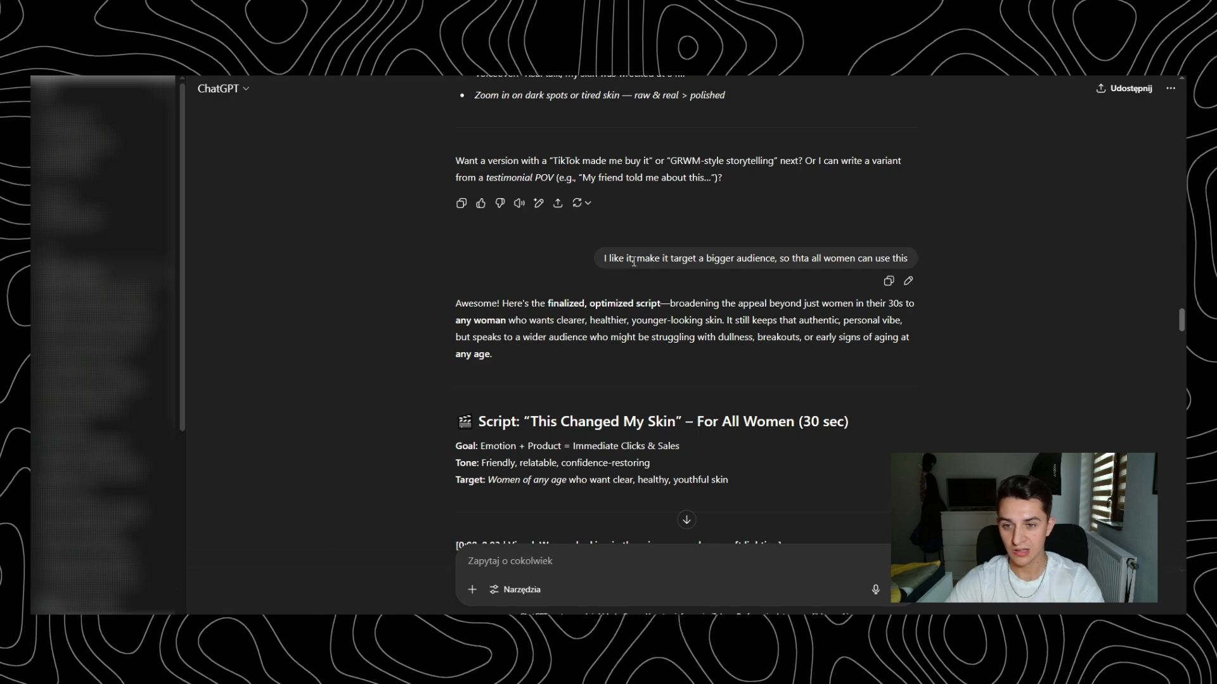
# - Highlight the request to target a bigger audience of all women and look through the scripts that follow it
pyautogui.moveTo(634, 261); pyautogui.dragTo(921, 263)
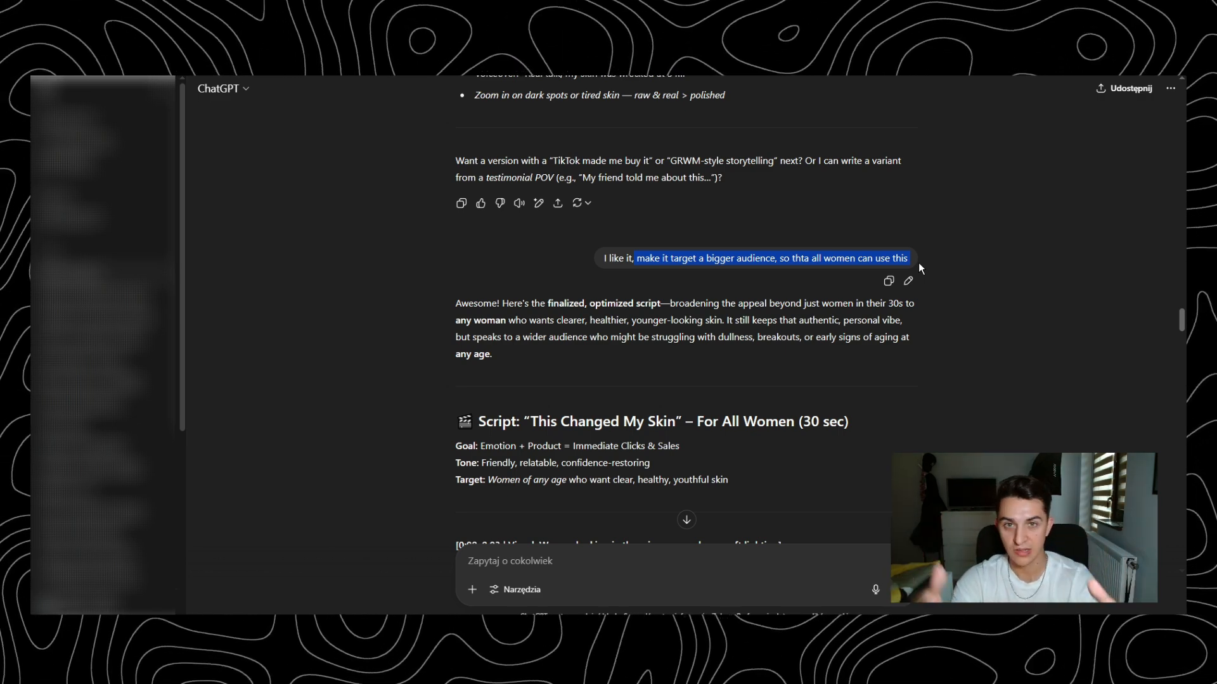
pyautogui.scroll(-10, 918, 262)
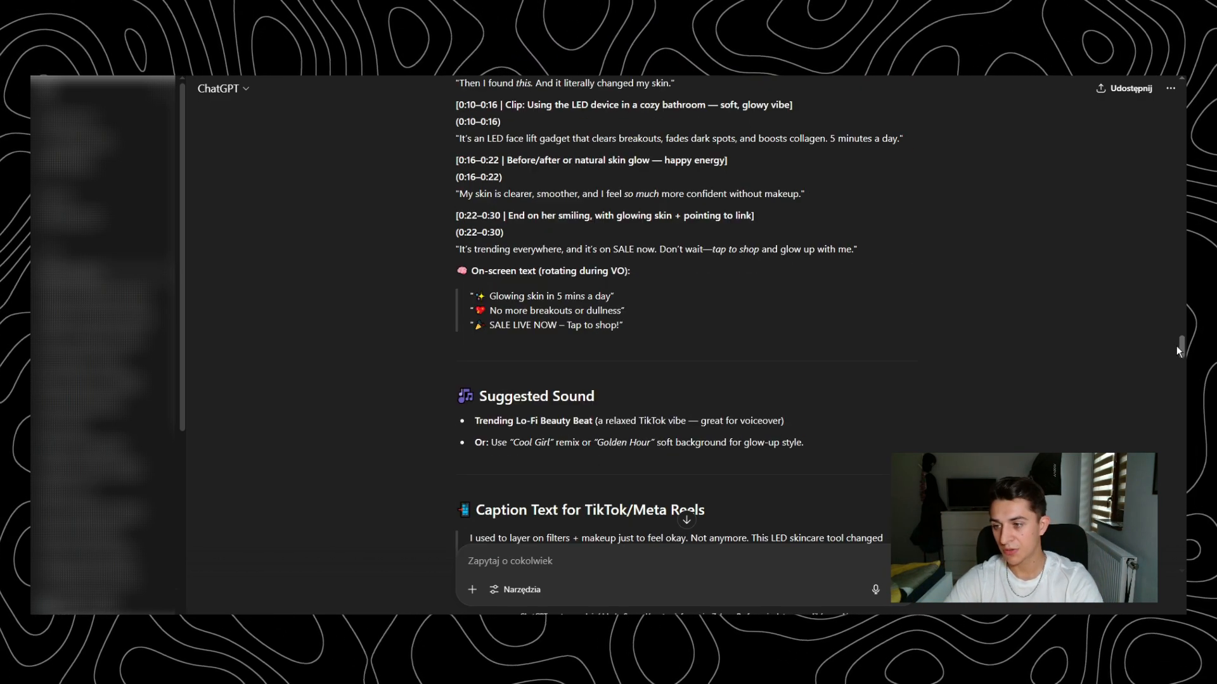
pyautogui.moveTo(1180, 348); pyautogui.dragTo(1164, 573)
pyautogui.scroll(1, 599, 258)
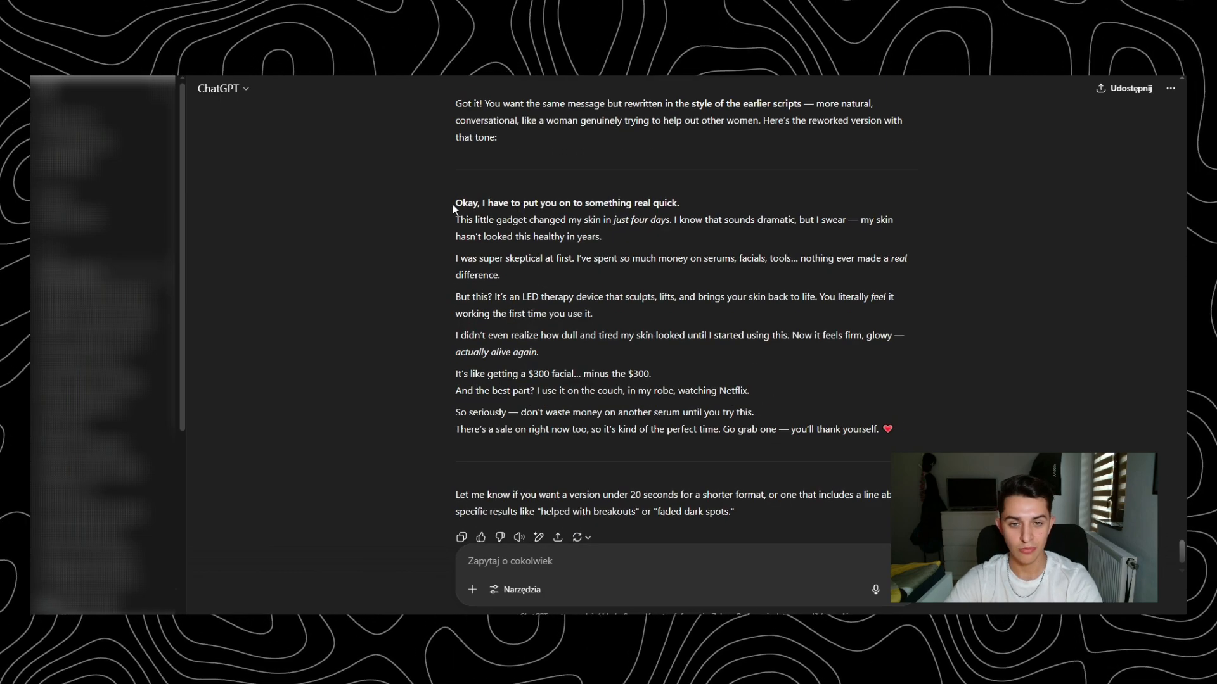
# - Highlight the whole reworked conversational script, from its opening hook to the closing sale line, for review
pyautogui.moveTo(453, 203); pyautogui.dragTo(910, 430)
pyautogui.click(915, 426)
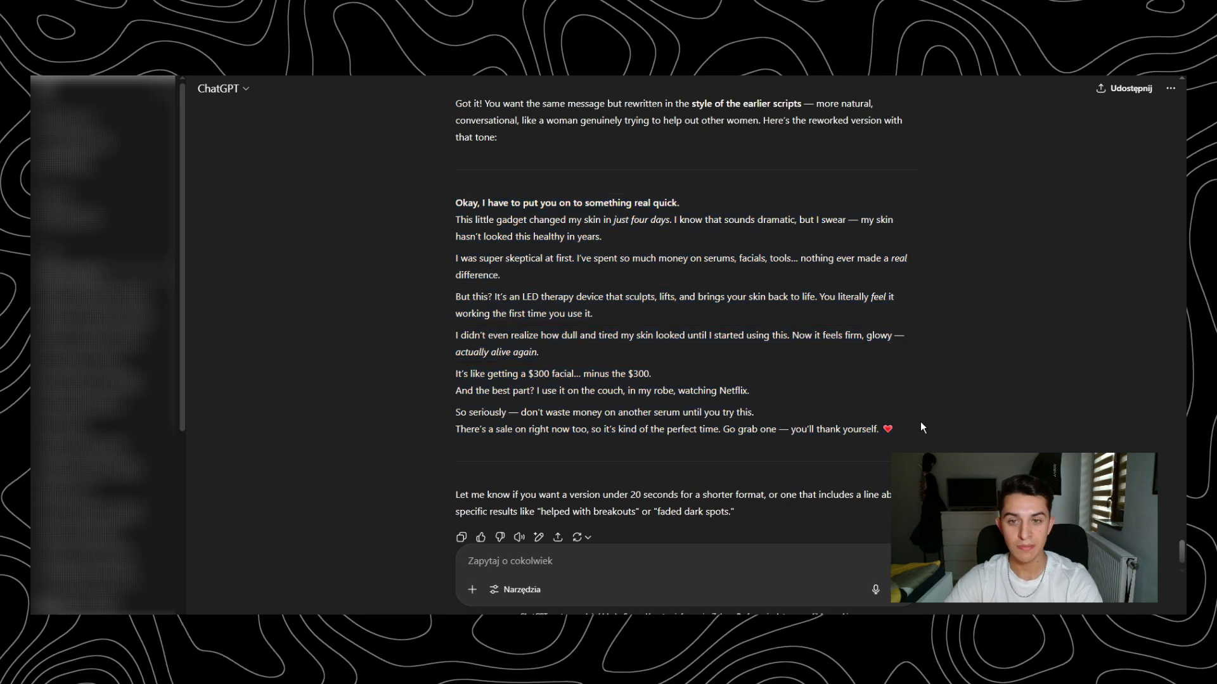
pyautogui.moveTo(694, 201)
pyautogui.mouseDown()
pyautogui.moveTo(446, 207)
pyautogui.moveTo(703, 203)
pyautogui.mouseUp()
pyautogui.click(703, 203)
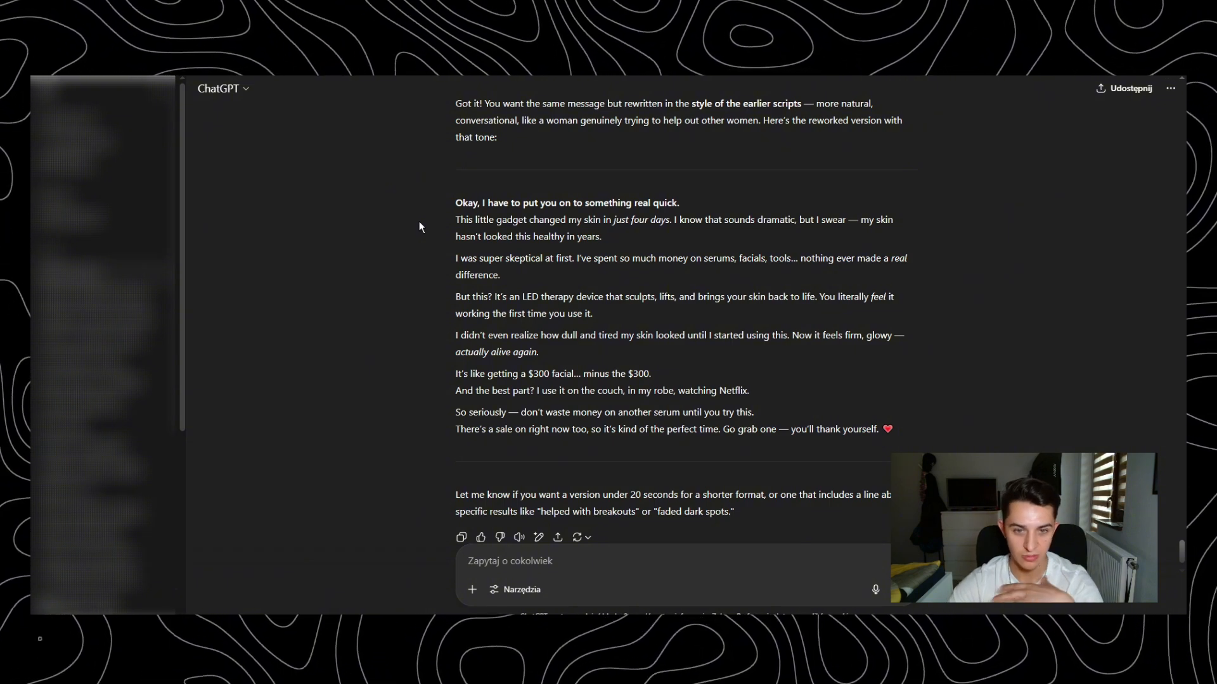
# - Review the reworked script in ChatGPT and compare it with the edited ad script in the Word document viral ads.docx
pyautogui.moveTo(451, 223); pyautogui.dragTo(914, 425)
pyautogui.click(877, 402)
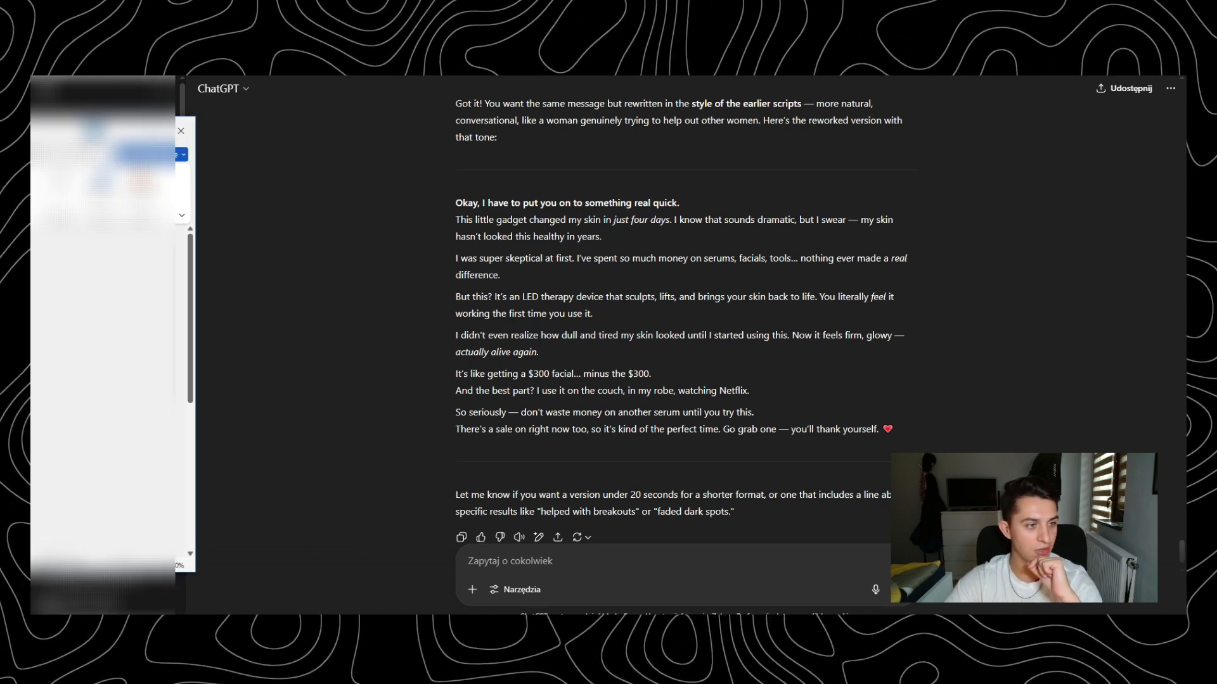
pyautogui.hotkey('alt', 'Tab')
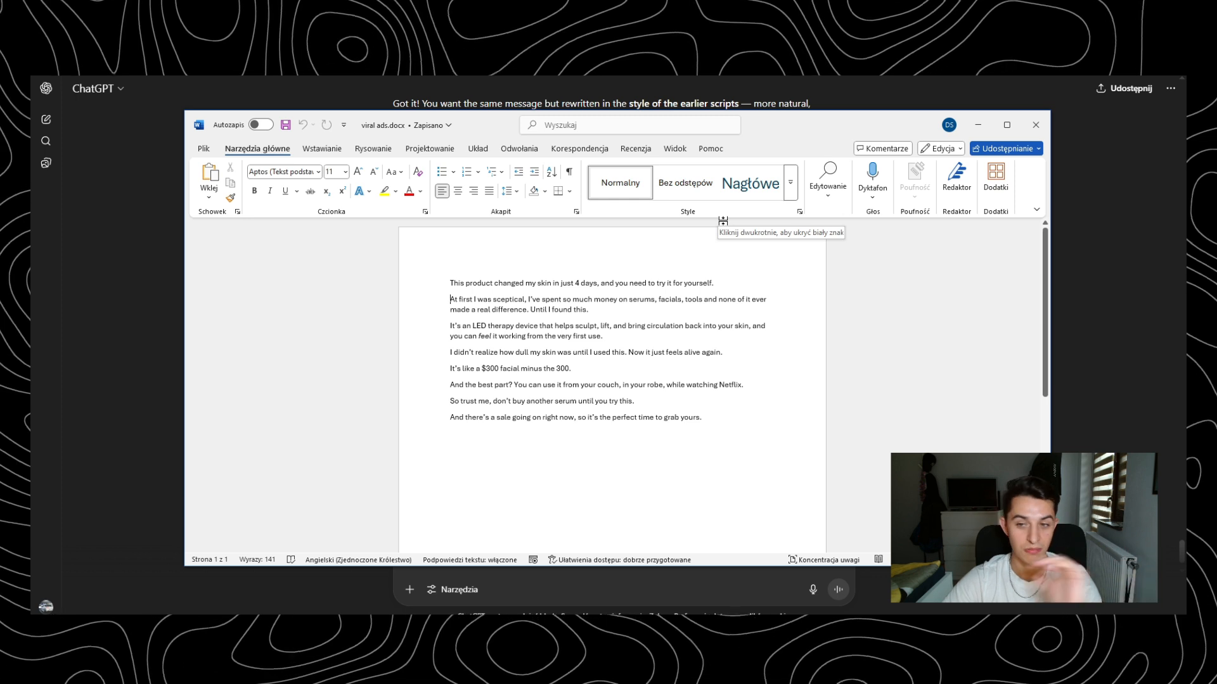
pyautogui.click(980, 124)
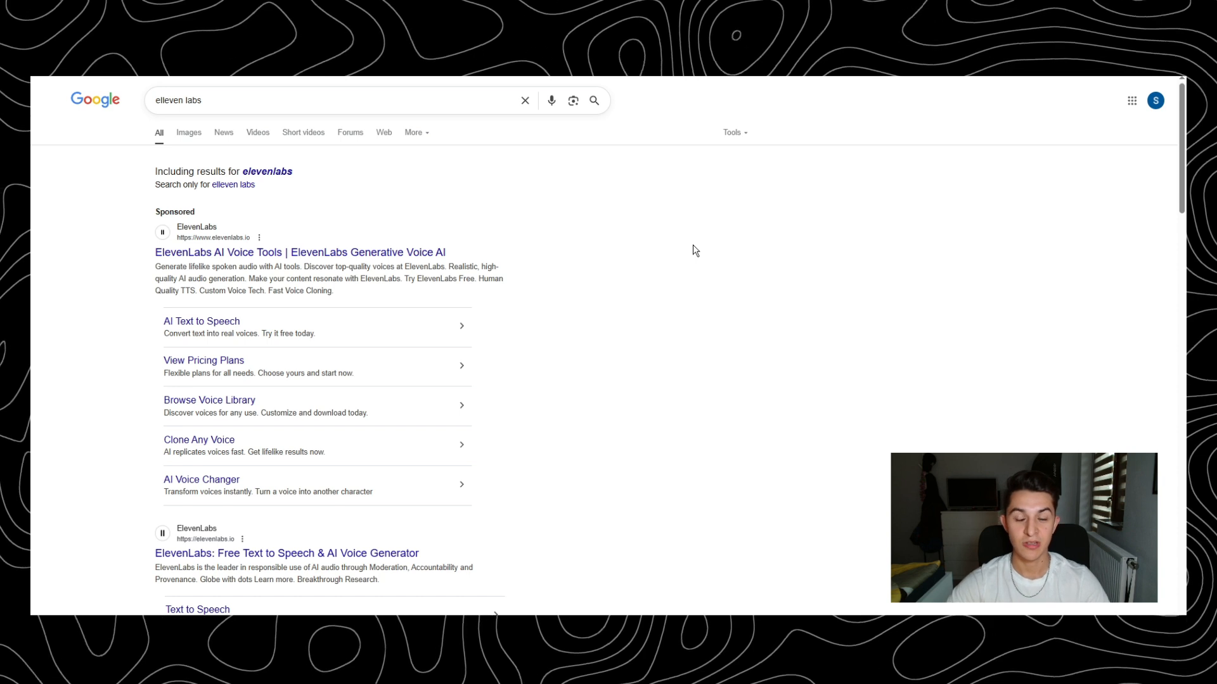
# - Open ElevenLabs from the Google results and paste the finished ad script into its Text to Speech editor
pyautogui.doubleClick(192, 100)
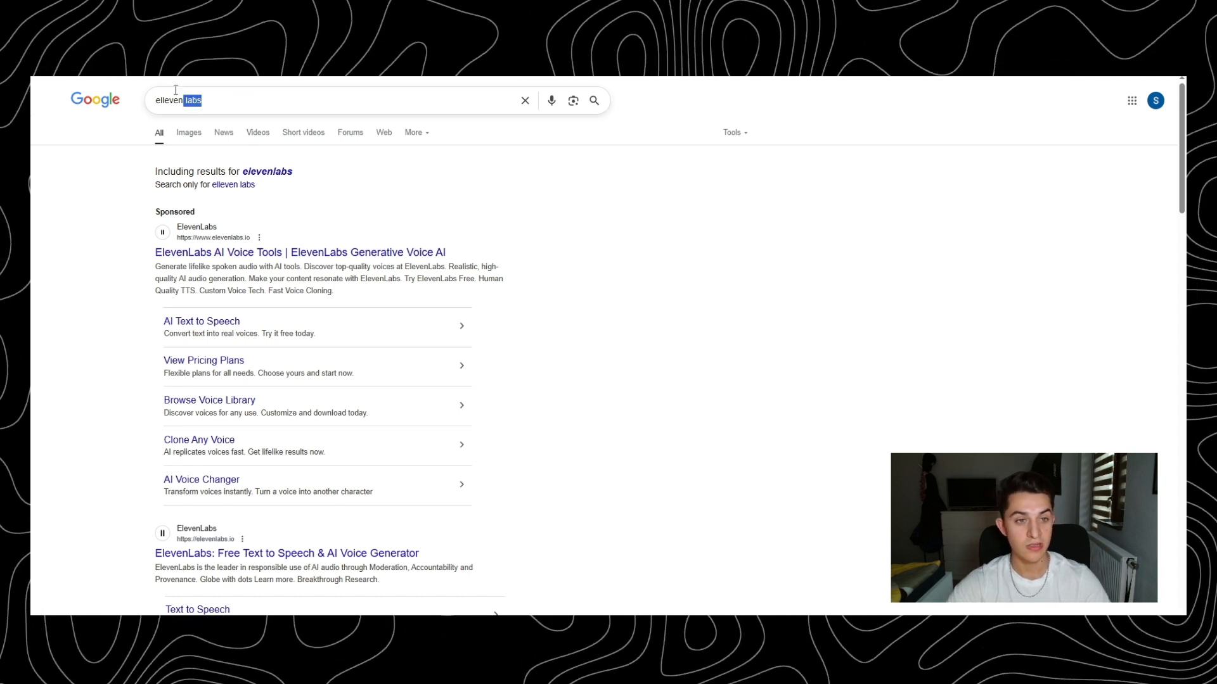
pyautogui.hotkey('ctrl', 'a')
pyautogui.click(277, 551)
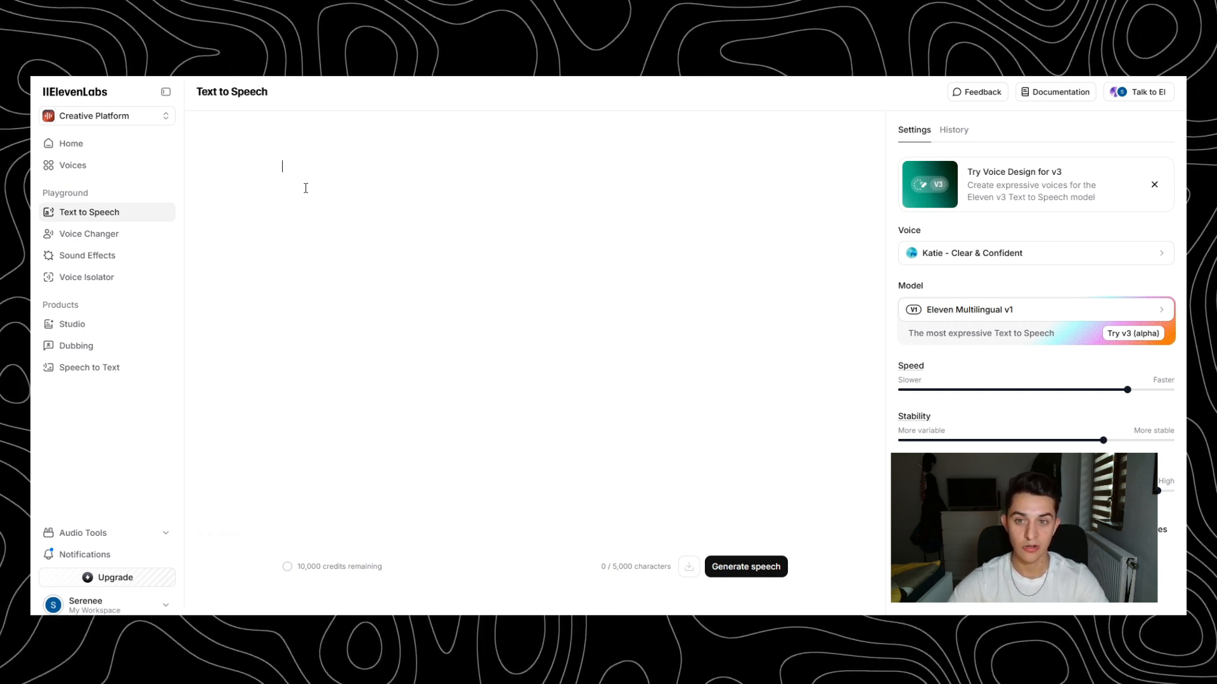
pyautogui.write('This product changed my skin in just 4 days, and you need to try it for yourself!  At first I was sceptical, I’ve spent so much money on serums, facials, tools and none of it ever made a real difference. Until I found this.  It’s an LED therapy device that helps sculpt, lift, and bring circulation back into your skin, and you can feel it working from the very first use.  I didn’t realize how dull my skin was until I used this. Now it just feels alive again.  It’s like a $300 facial minus the 300.  And the best part? You can use it from your couch, in your robe, while watching Netflix.  So trust me, don’t buy another serum until you try this.  And there’s a sale going on right now, so it’s the perfect time to grab yours!')
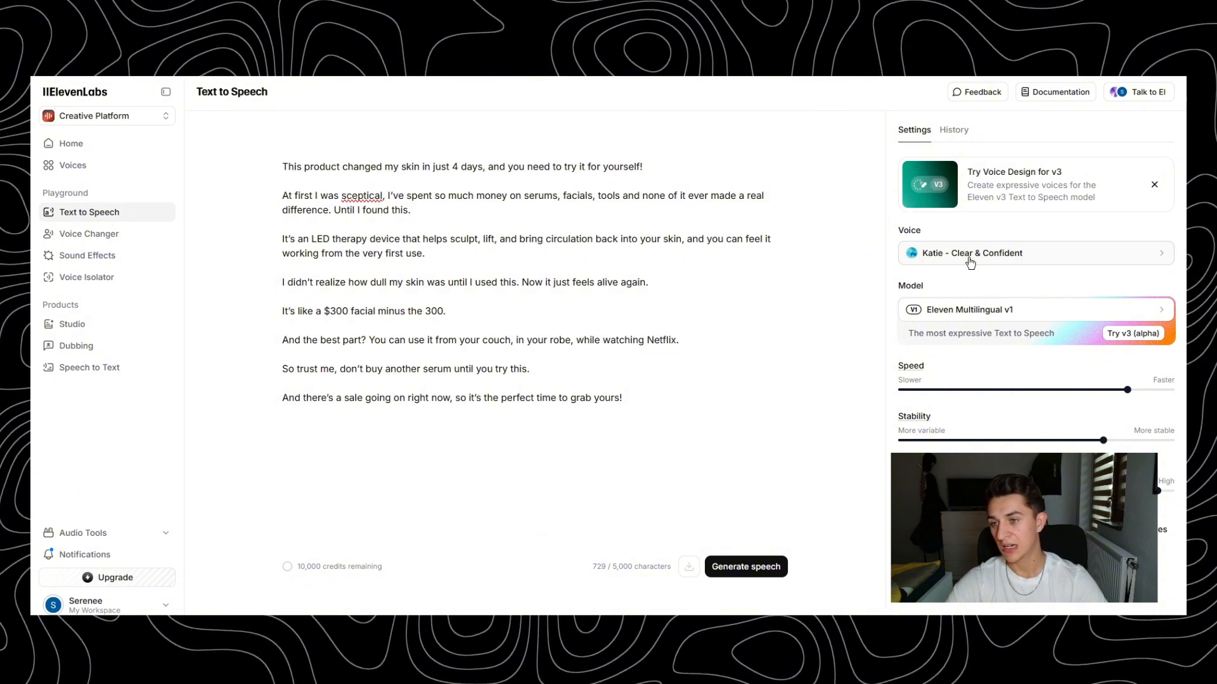
# - Search the voices for KATIE and choose the "Katie - Clear & Confident" voice for the script
pyautogui.click(942, 265)
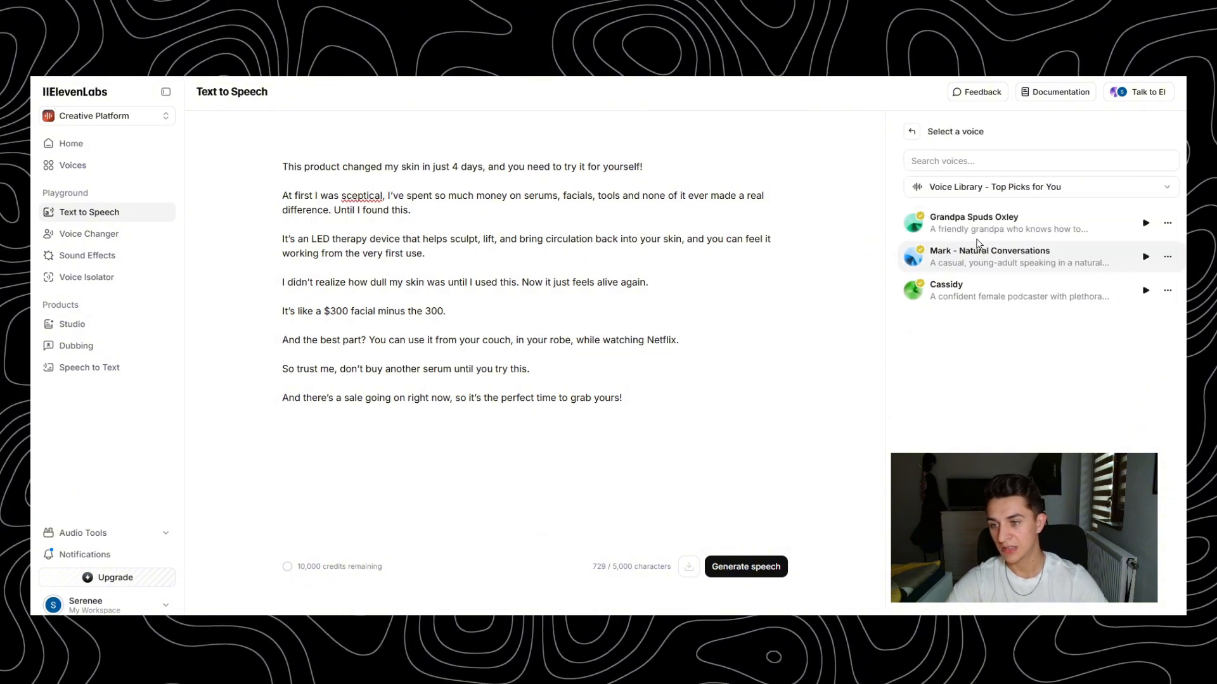
pyautogui.click(953, 162)
pyautogui.write('KATIE')
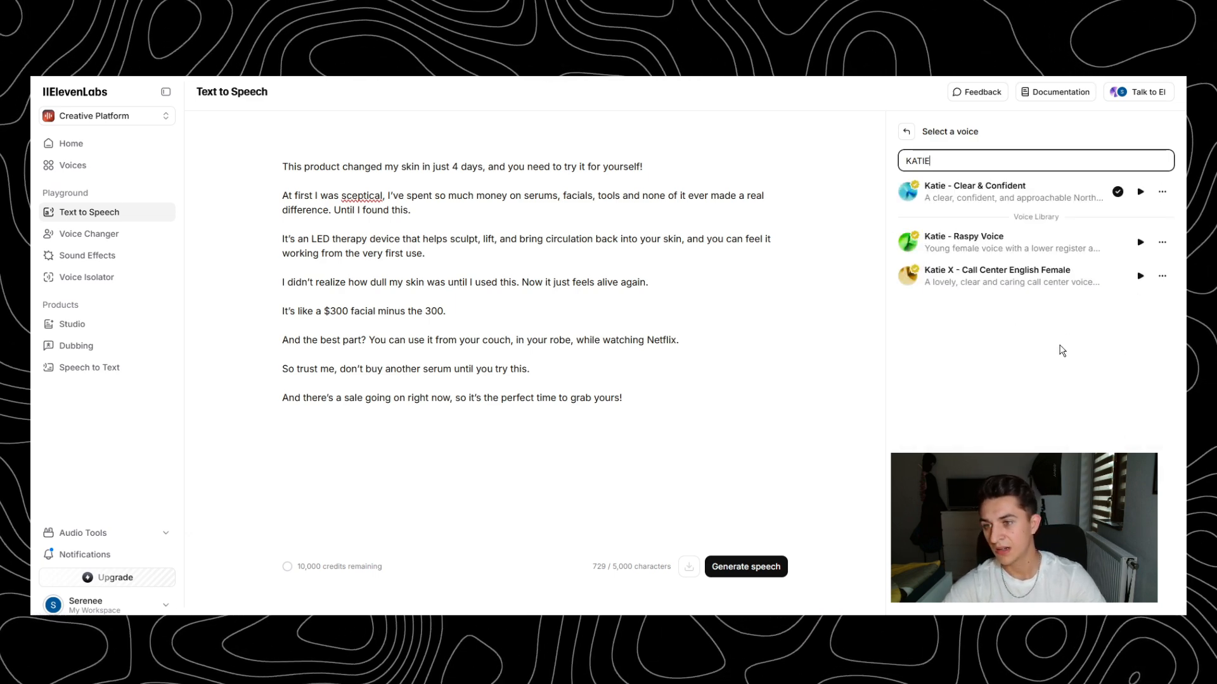
pyautogui.click(982, 191)
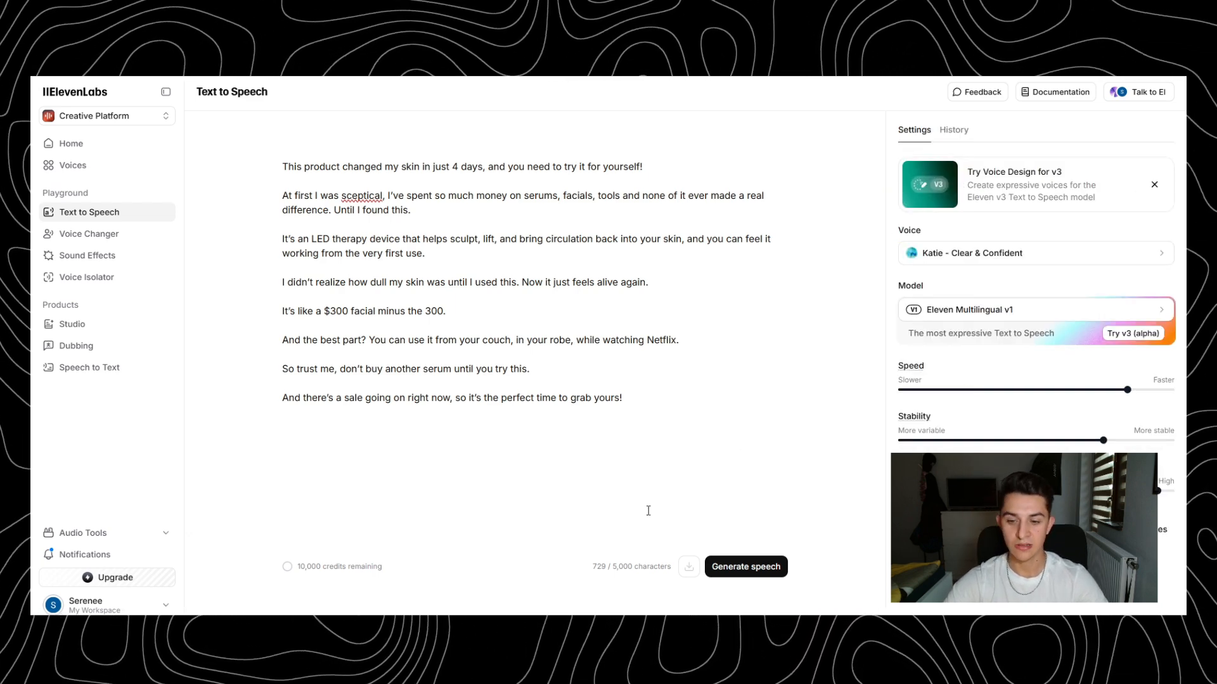
# - Generate the speech from the pasted script and listen to the resulting voiceover
pyautogui.click(767, 575)
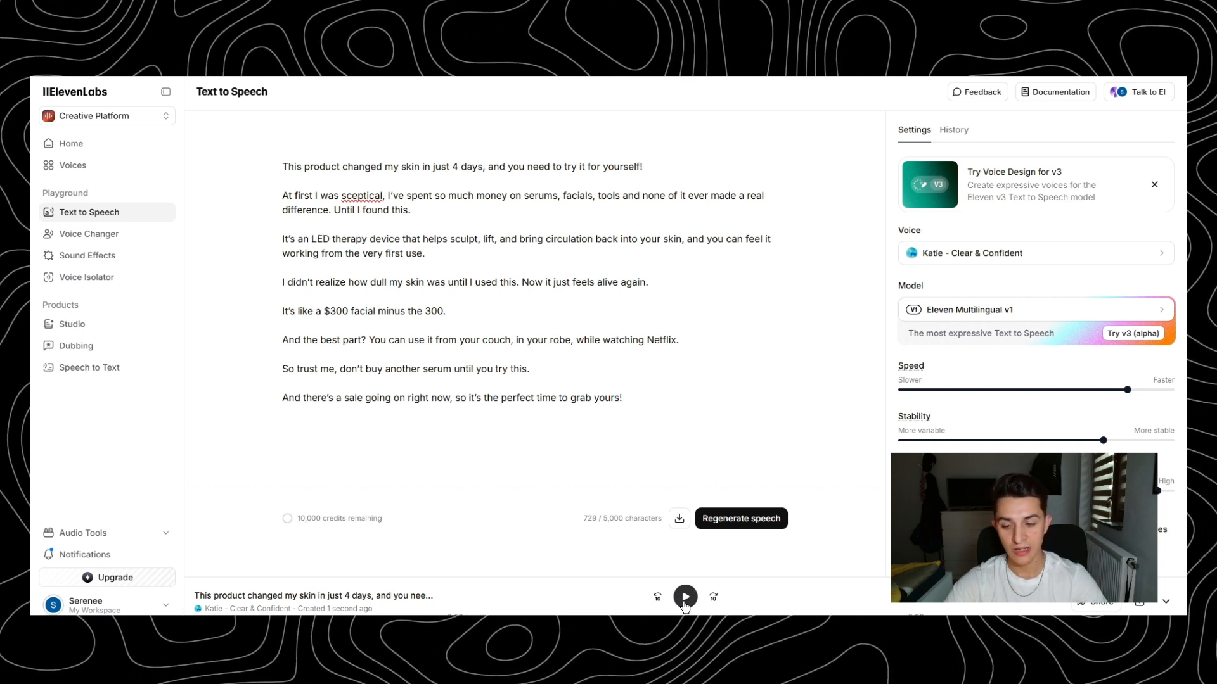
pyautogui.click(684, 602)
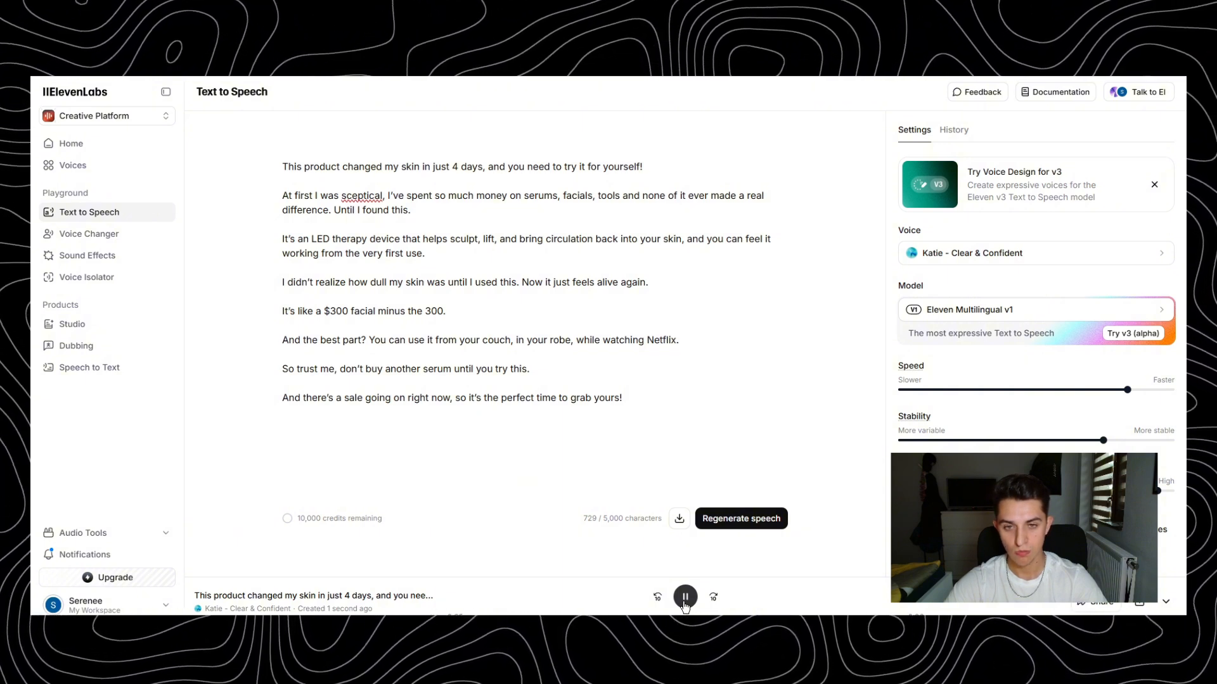
pyautogui.click(685, 597)
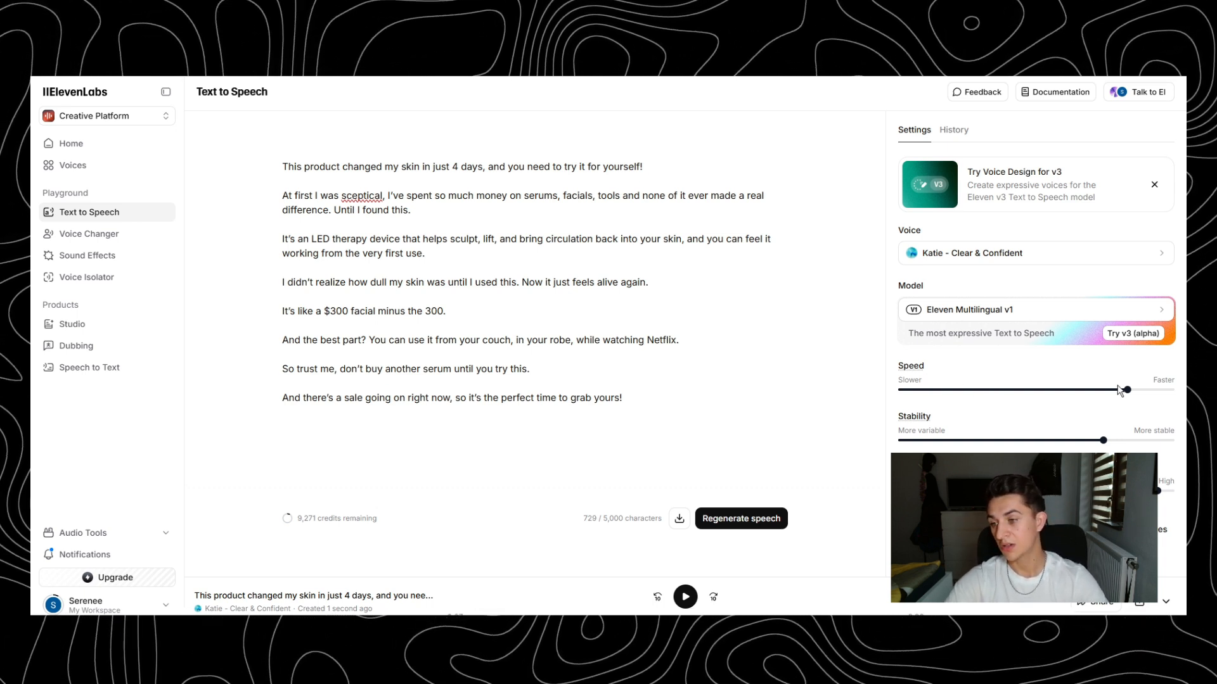
# - Regenerate the voiceover with speed lowered to about a third of its range and stability raised almost to the maximum
pyautogui.moveTo(1131, 392); pyautogui.dragTo(990, 409)
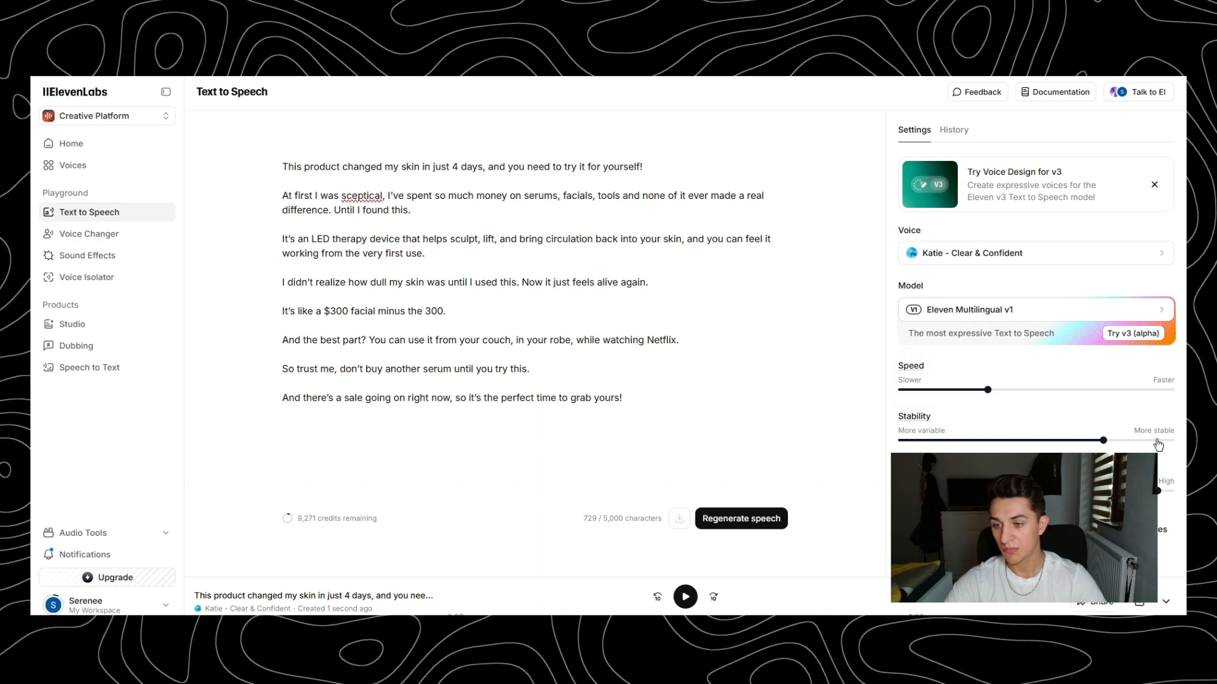
pyautogui.moveTo(914, 421)
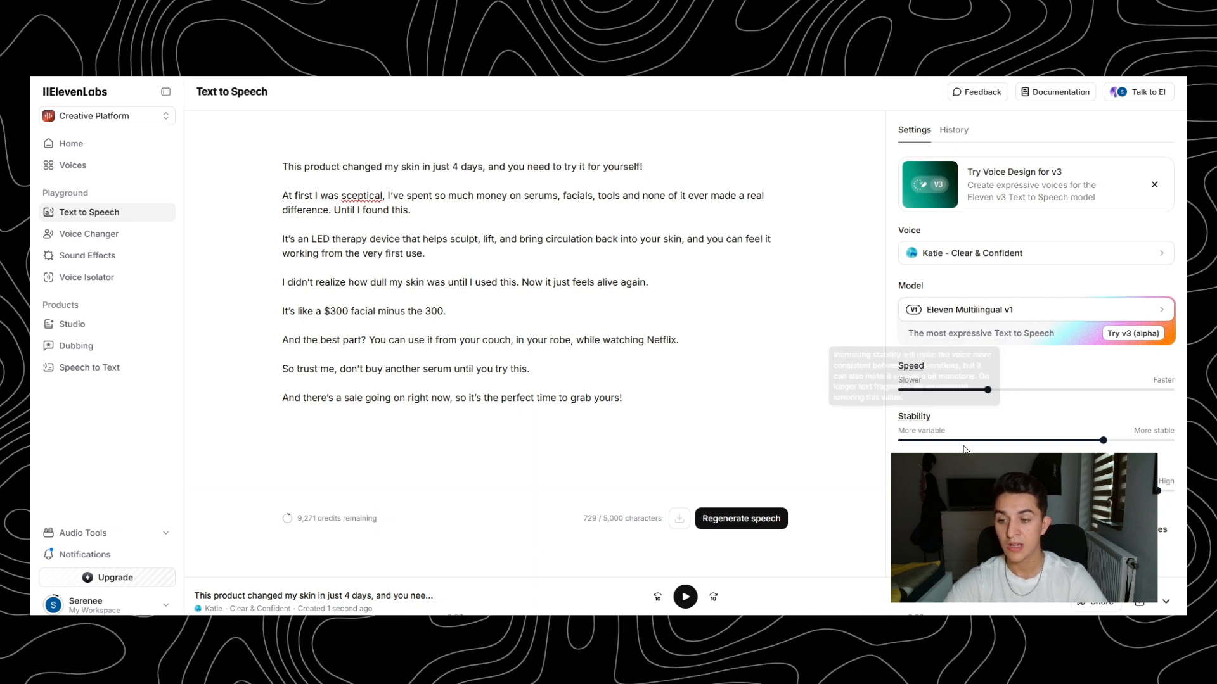
pyautogui.moveTo(1109, 445); pyautogui.dragTo(1163, 440)
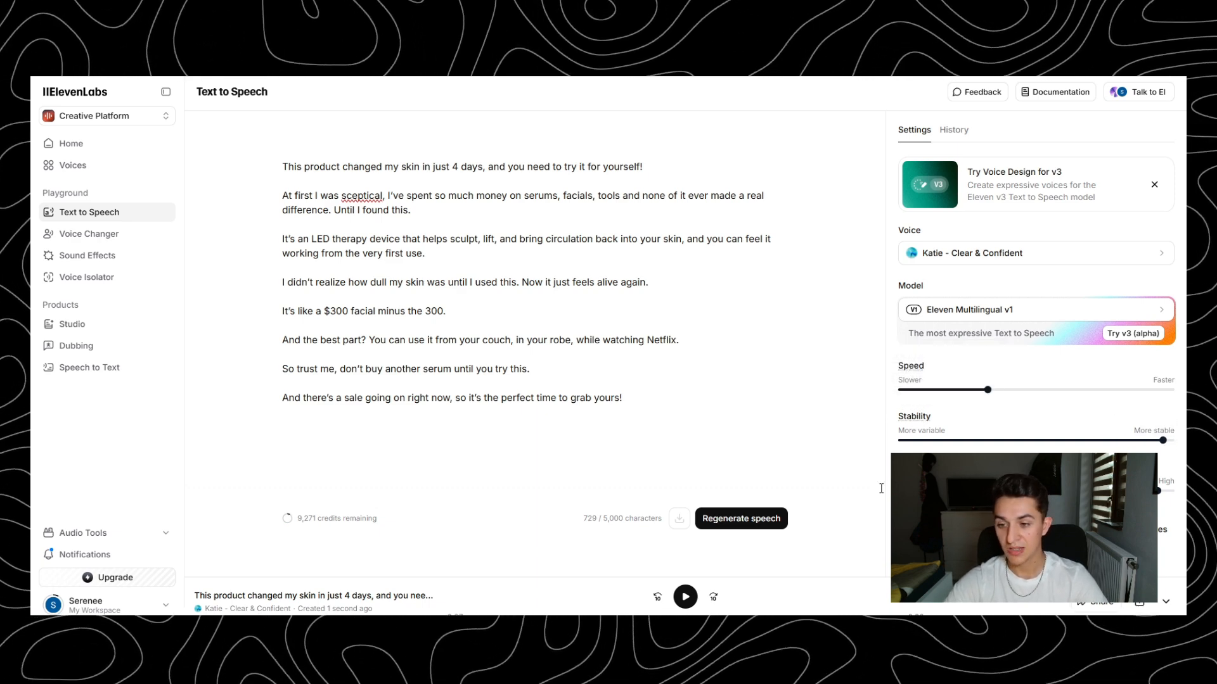
pyautogui.moveTo(916, 467)
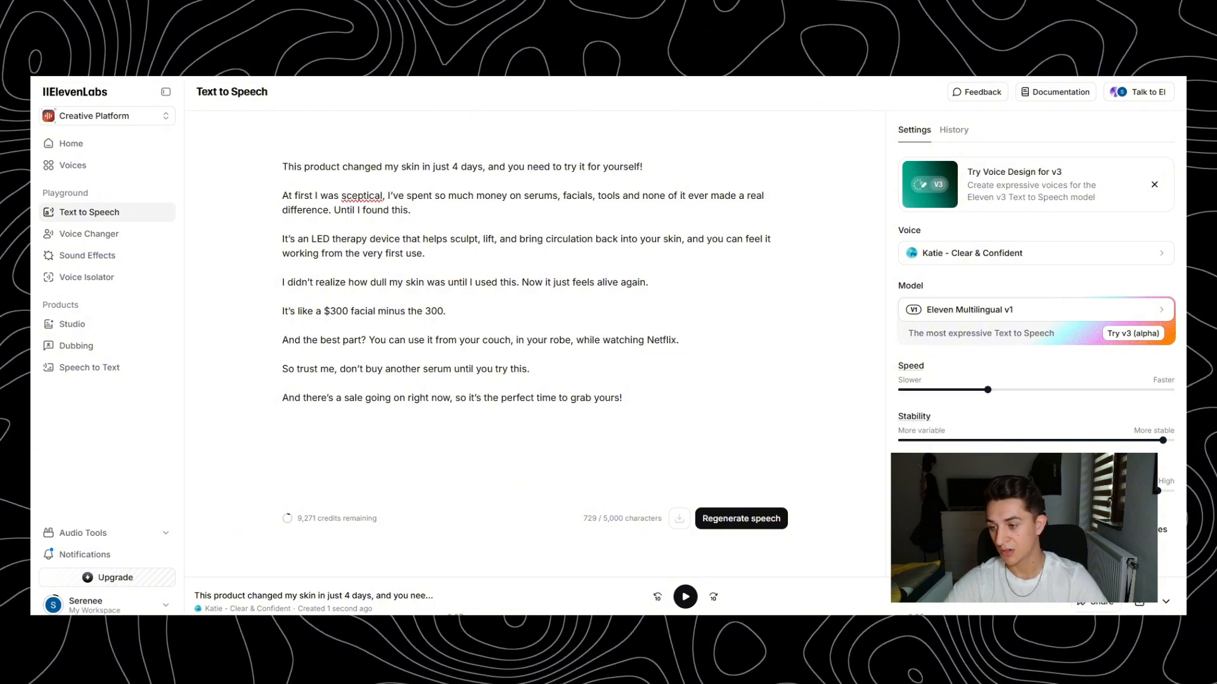
pyautogui.click(743, 520)
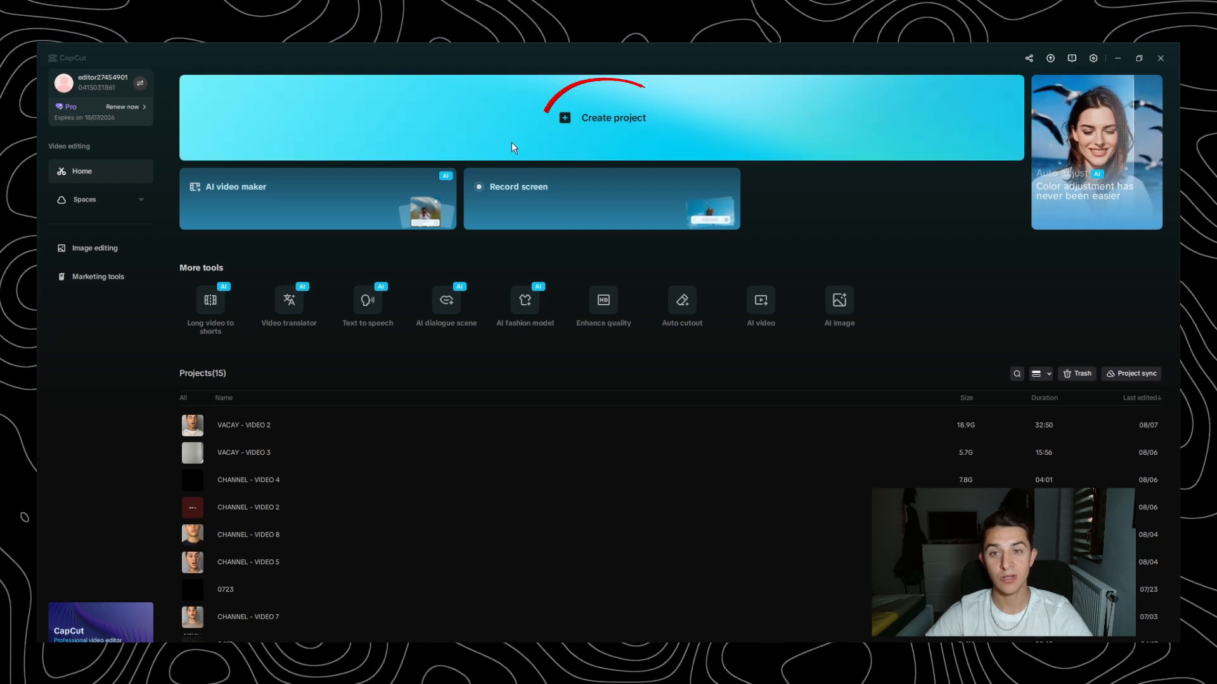
# - Switch to CapCut, create a new project and import all the video clips, ElevenLabs voiceovers and the TikTok image from the media folder
pyautogui.click(645, 139)
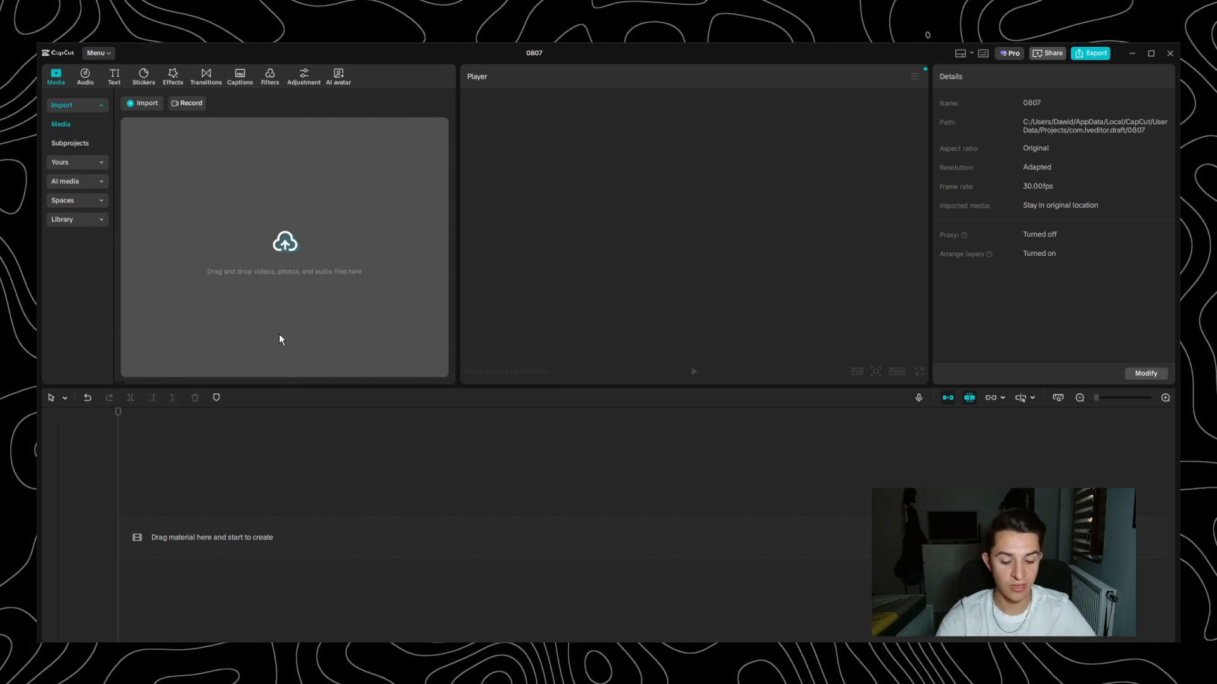
pyautogui.hotkey('ctrl', 'i')
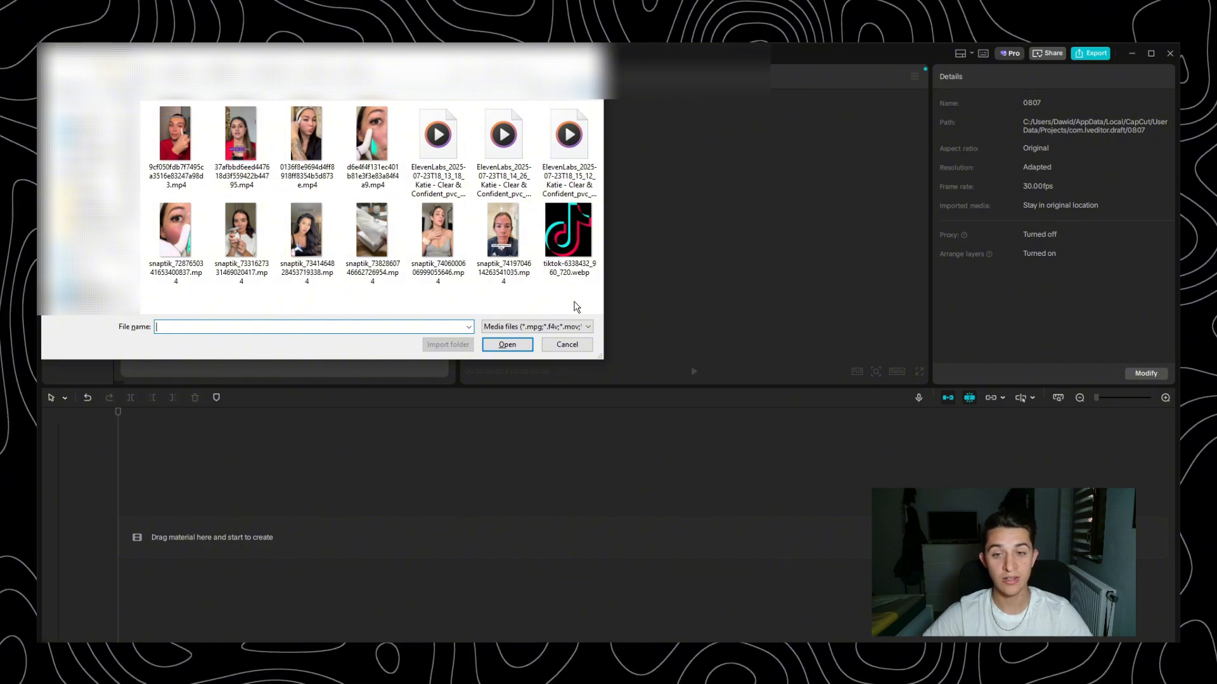
pyautogui.moveTo(576, 307); pyautogui.dragTo(146, 102)
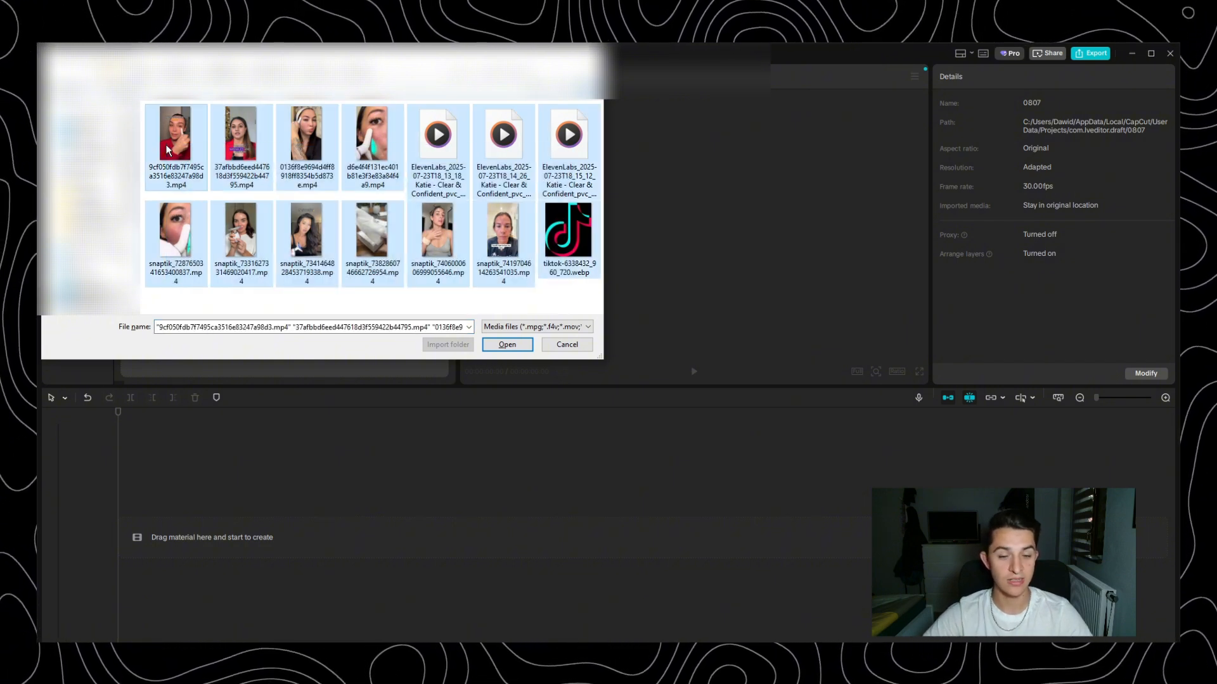
pyautogui.click(522, 345)
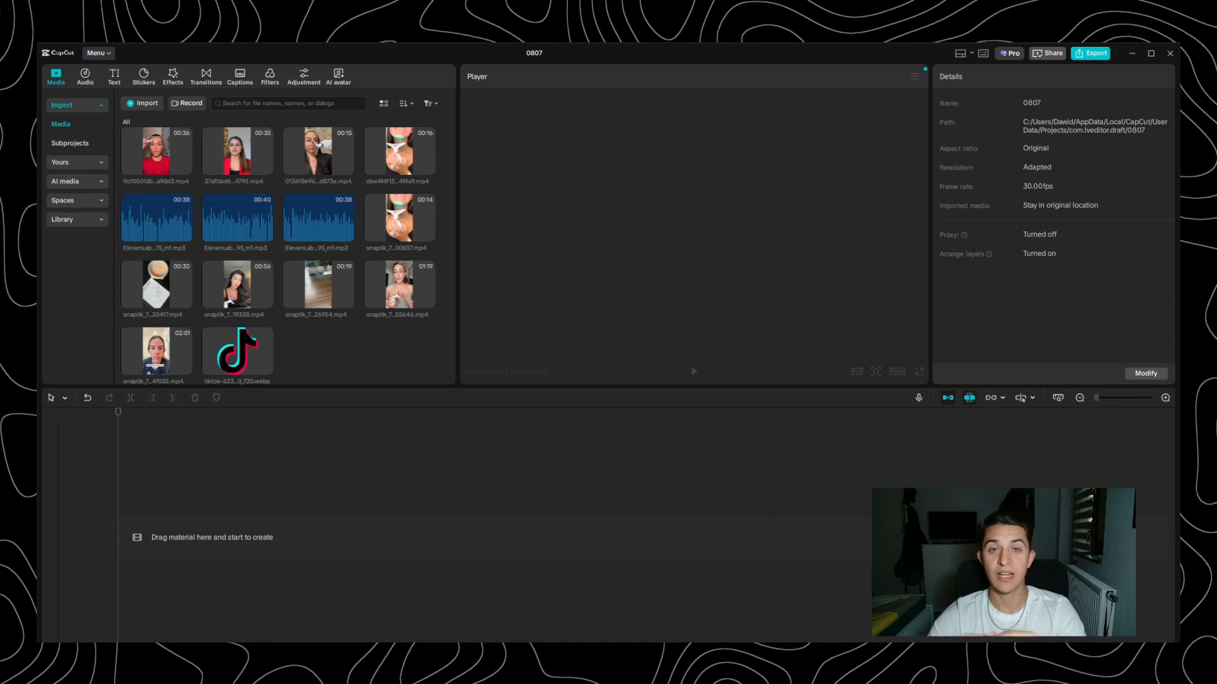
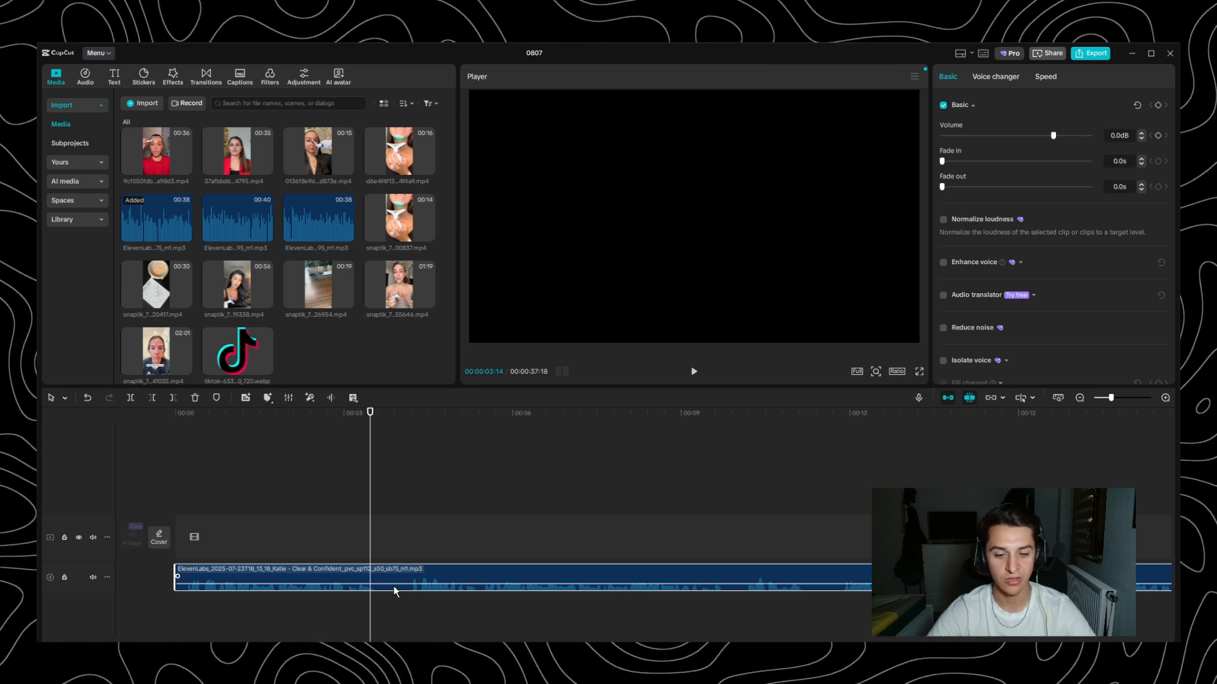
# - Split the voiceover at 00:00:03:25 and 00:00:04:11 and delete the silent piece between the cuts
pyautogui.scroll(1, 393, 575)
pyautogui.scroll(1, 393, 575)
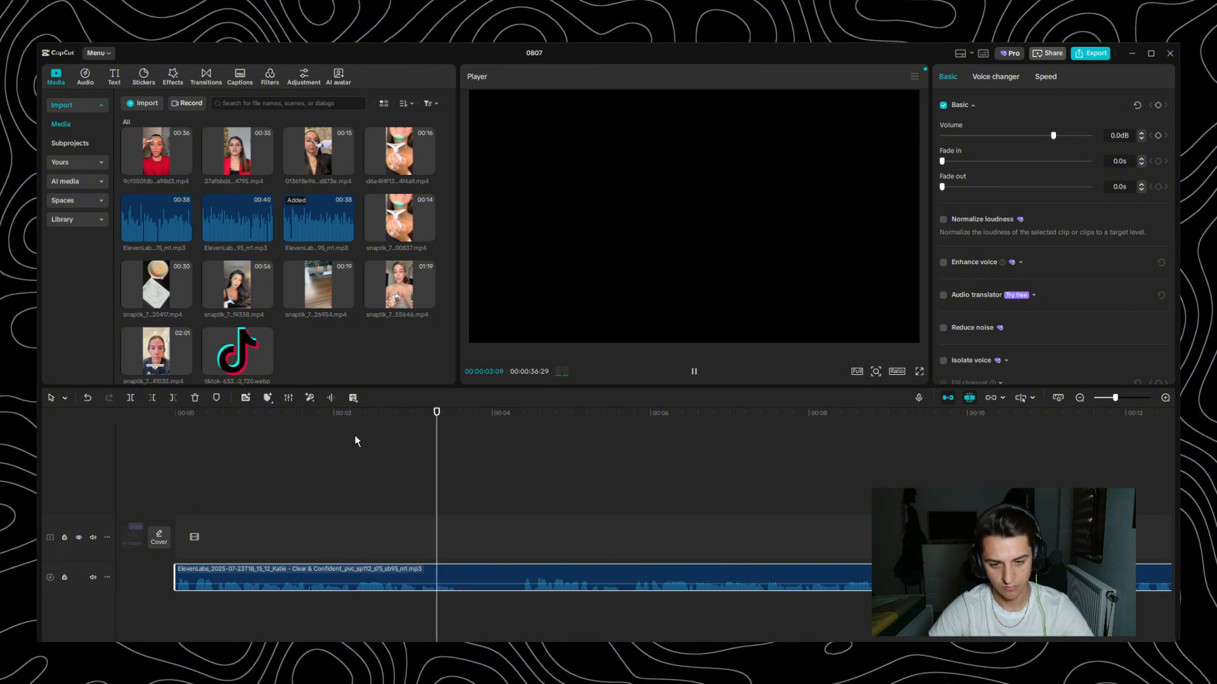
pyautogui.press('space')
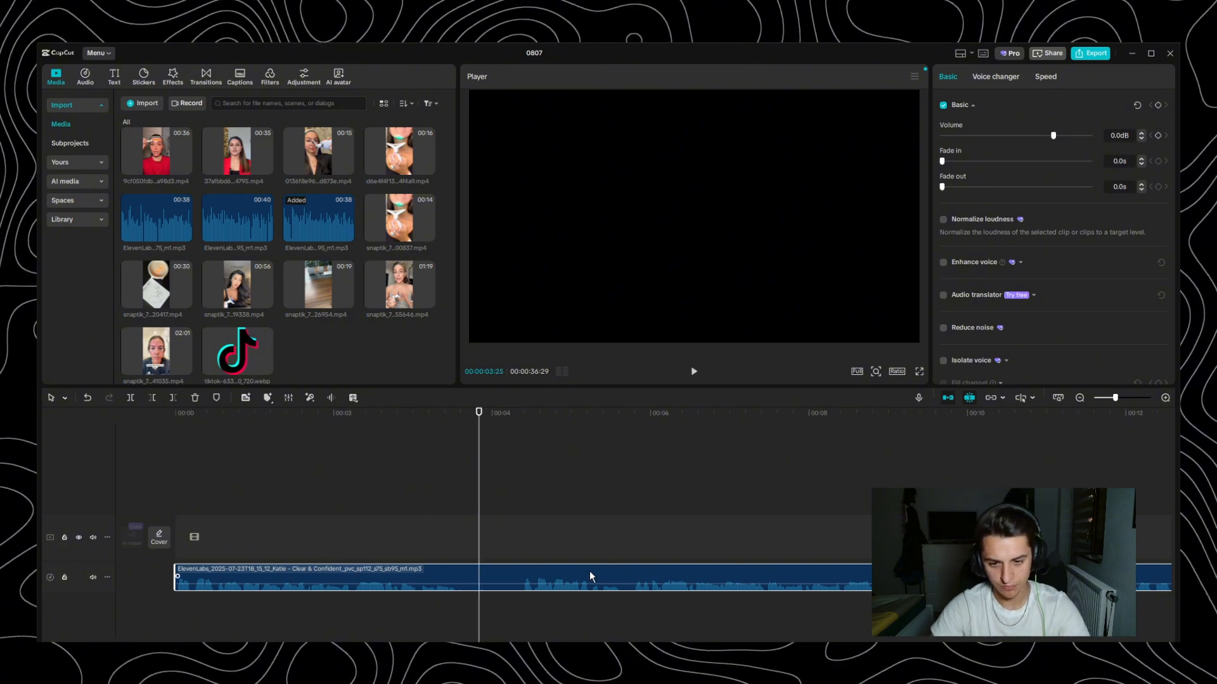
pyautogui.hotkey('ctrl', 'b')
pyautogui.press('space')
pyautogui.press('space')
pyautogui.hotkey('ctrl', 'b')
pyautogui.click(501, 578)
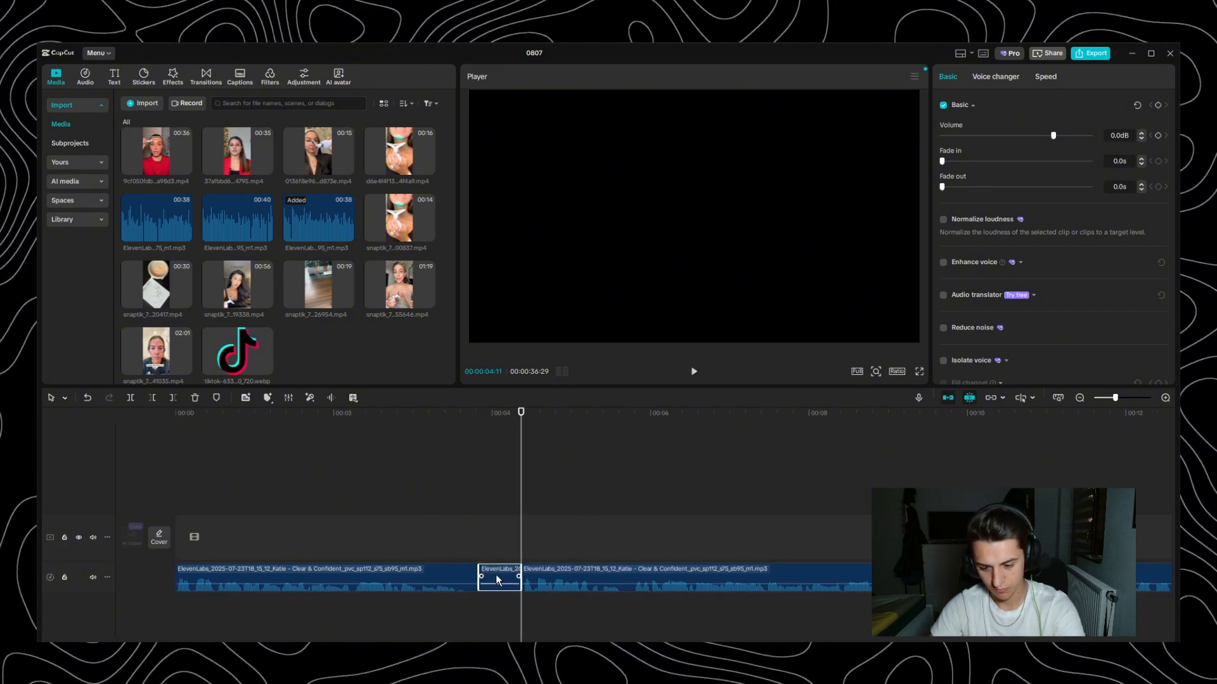
pyautogui.press('Delete')
# - Play back the voiceover from the beginning and examine the join between the first two segments
pyautogui.click(479, 426)
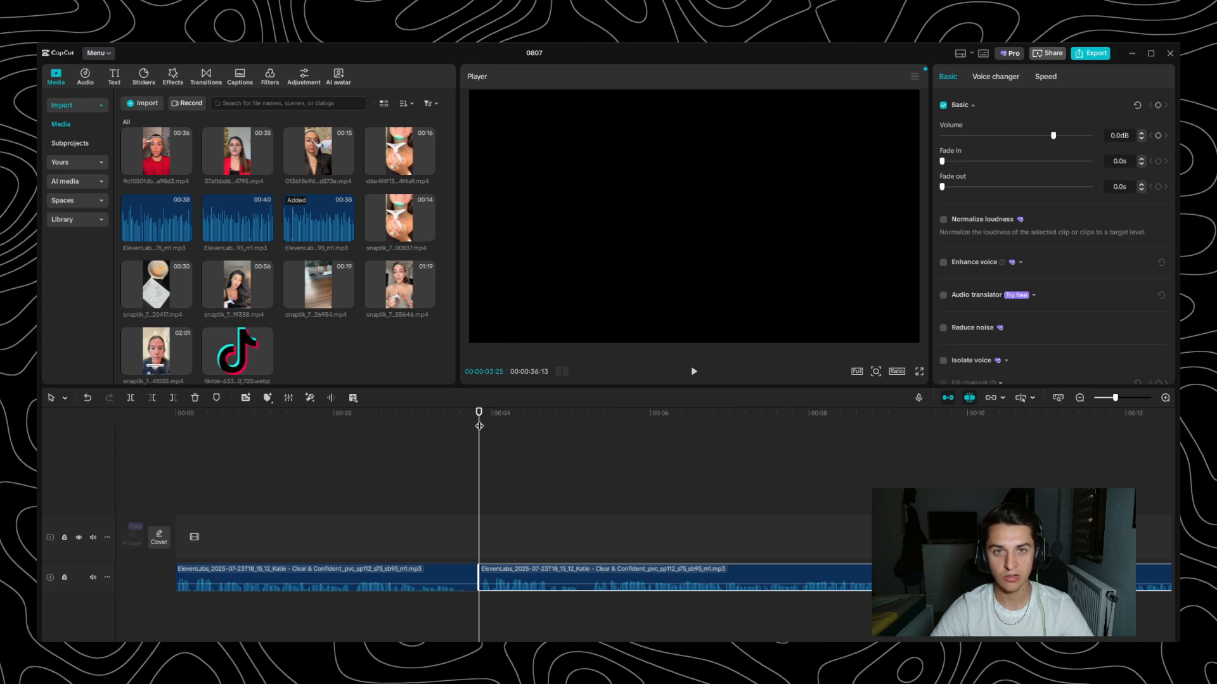
pyautogui.moveTo(479, 426); pyautogui.dragTo(190, 442)
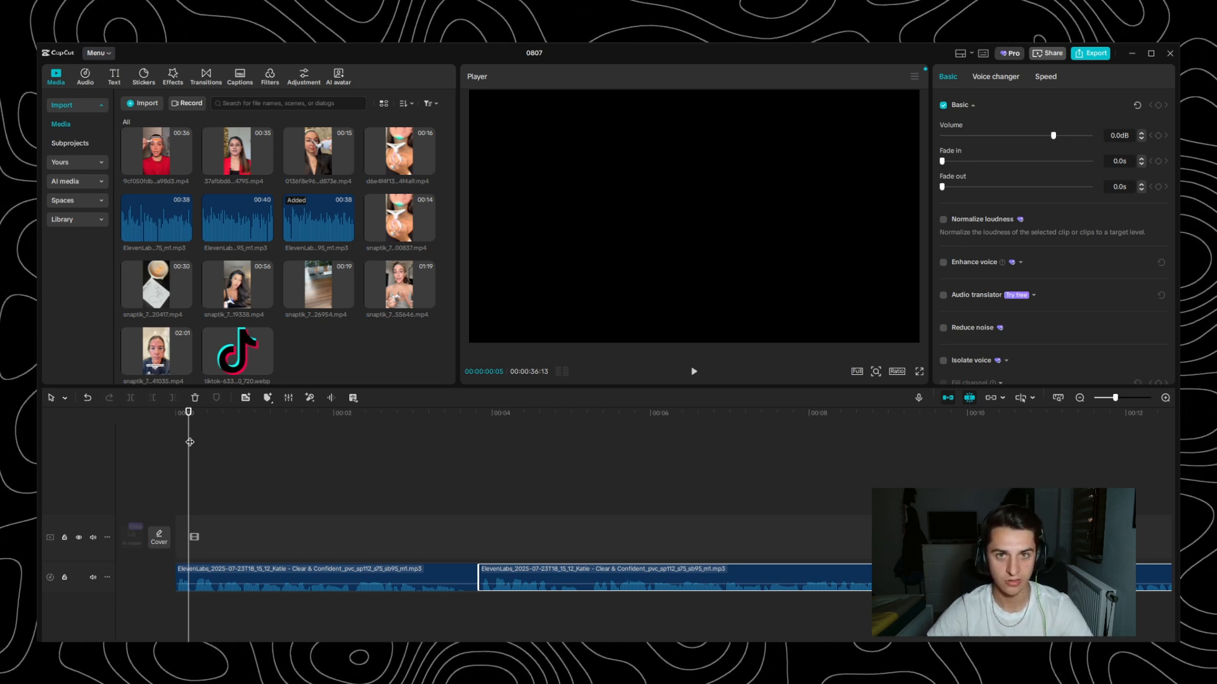
pyautogui.press('space')
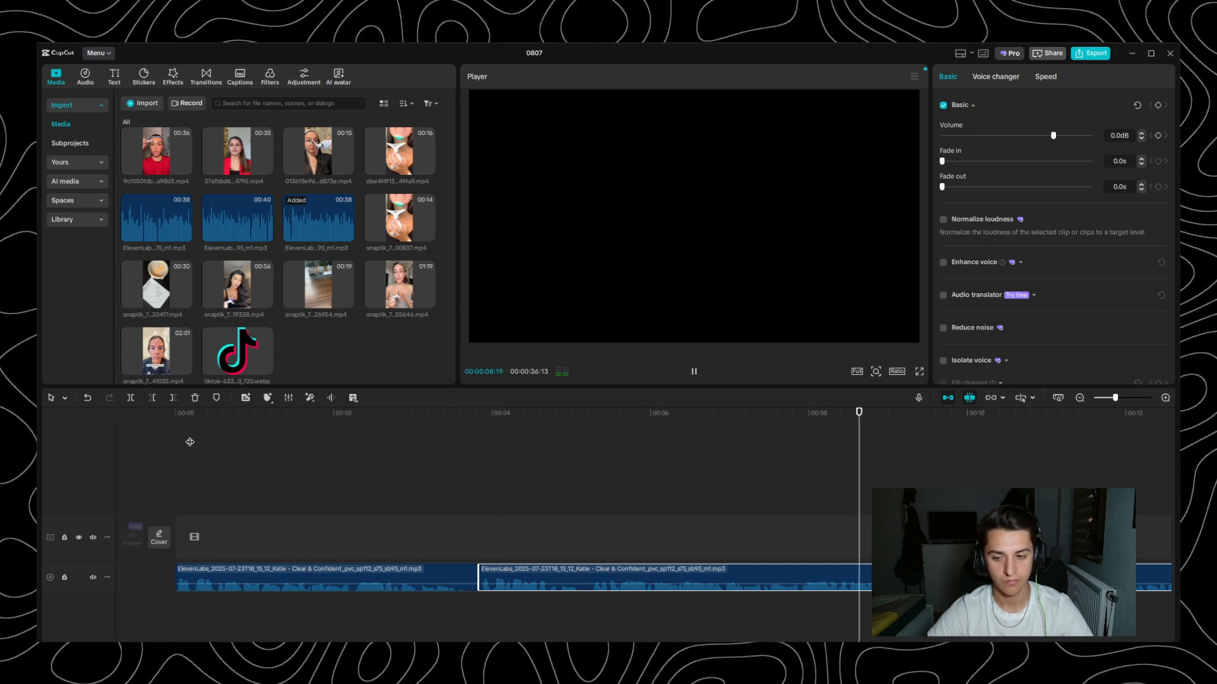
pyautogui.press('space')
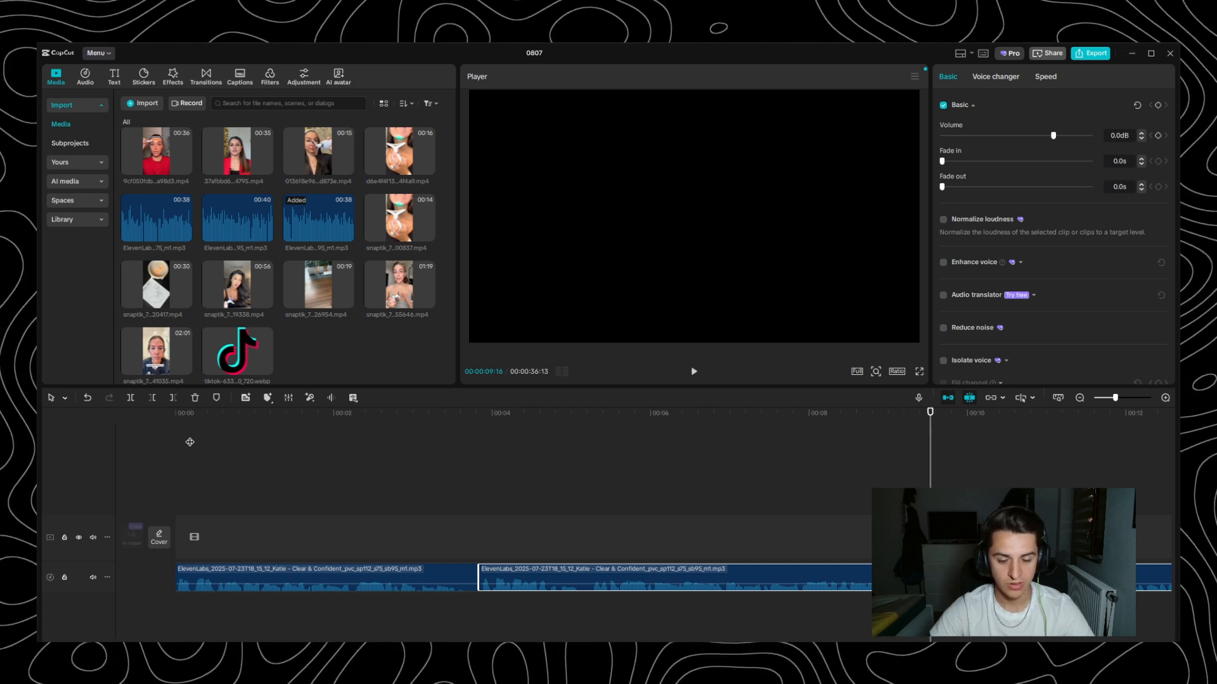
pyautogui.click(476, 584)
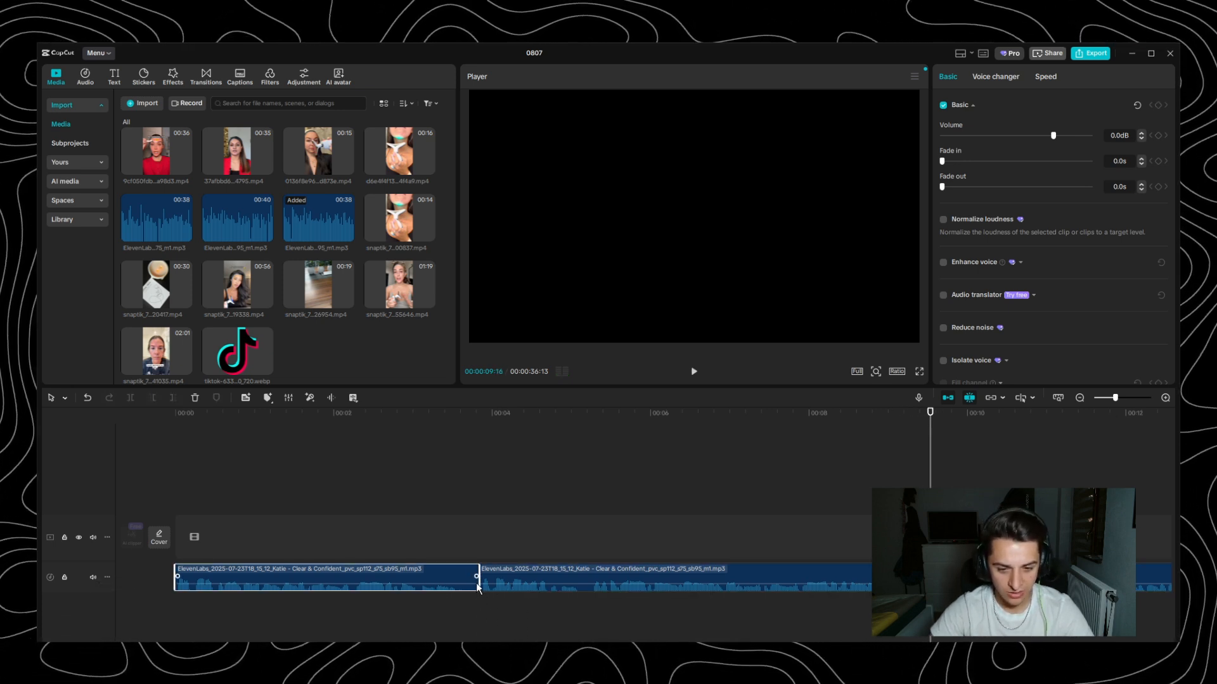
pyautogui.keyDown('ctrl'); pyautogui.scroll(4, 477, 588); pyautogui.keyUp('ctrl')
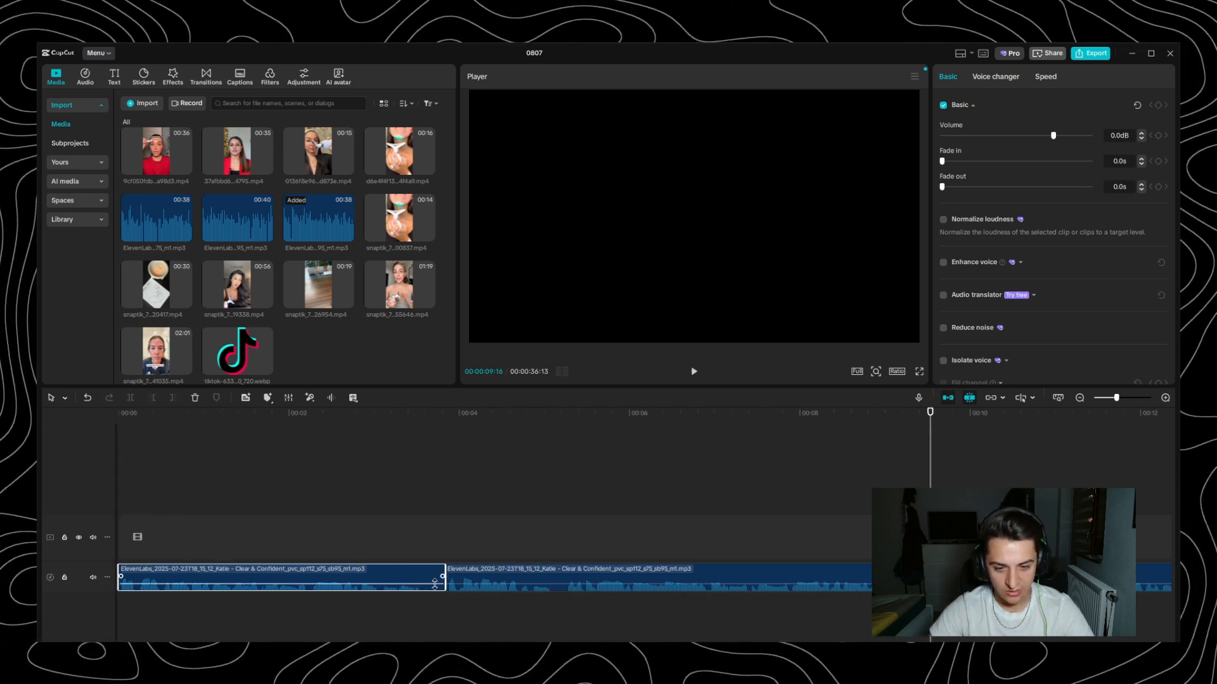
pyautogui.click(595, 584)
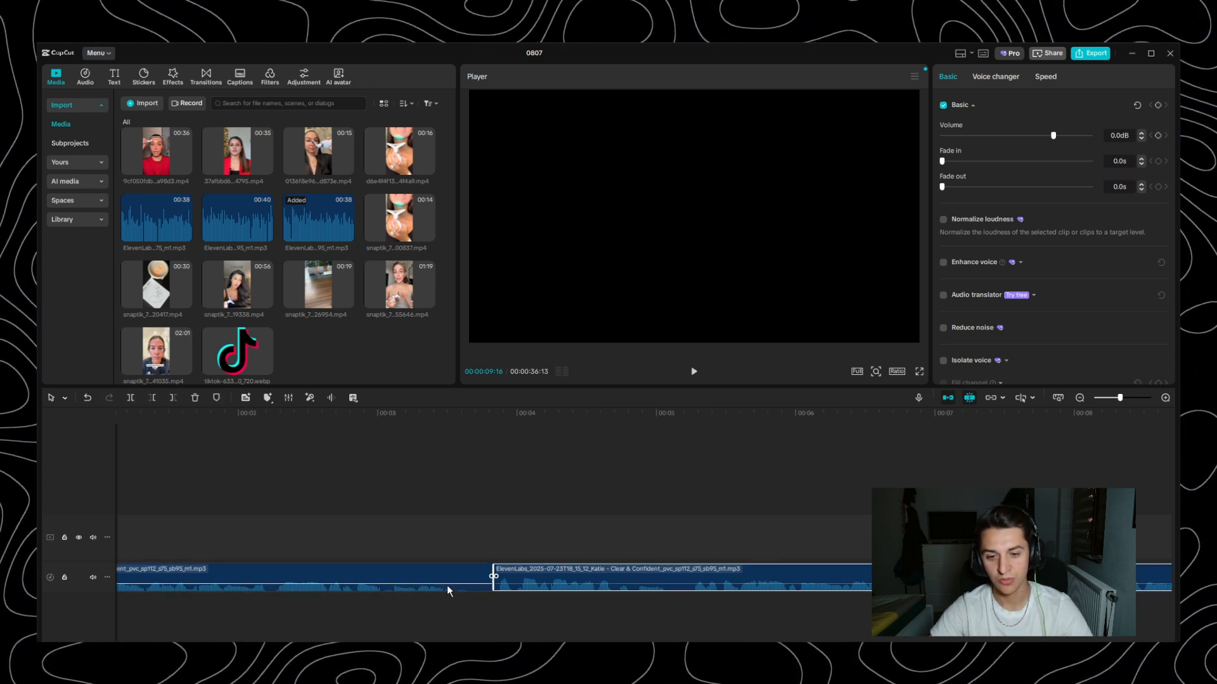
# - Listen on for the next pause, split the voiceover at 00:00:10:26 and 00:00:11:02, and delete the silent piece
pyautogui.keyDown('ctrl'); pyautogui.scroll(-3, 419, 558); pyautogui.keyUp('ctrl')
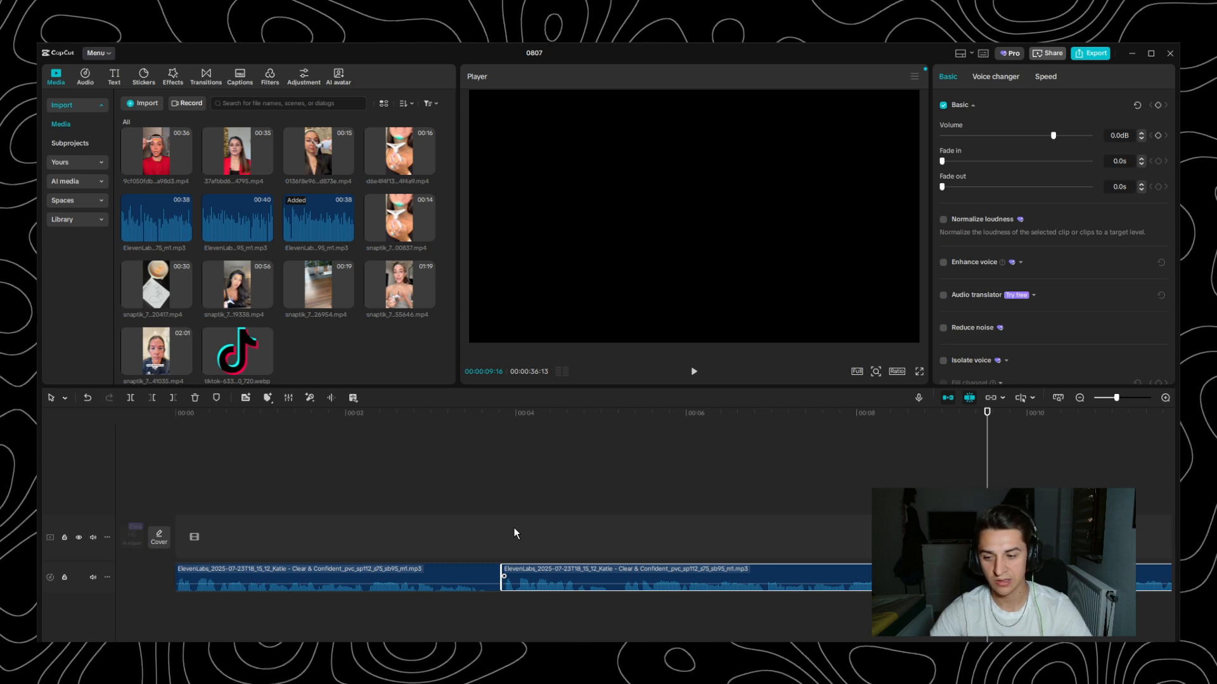
pyautogui.hscroll(5, 620, 496)
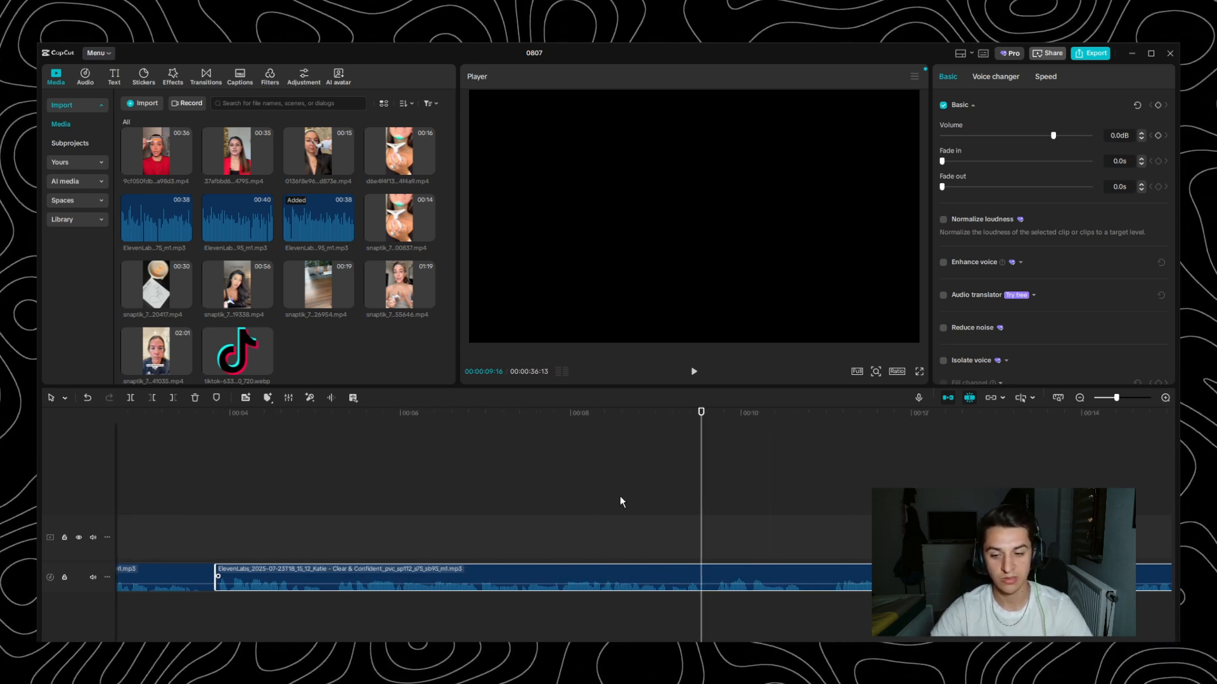
pyautogui.click(523, 413)
pyautogui.press('space')
pyautogui.hscroll(-5, 705, 534)
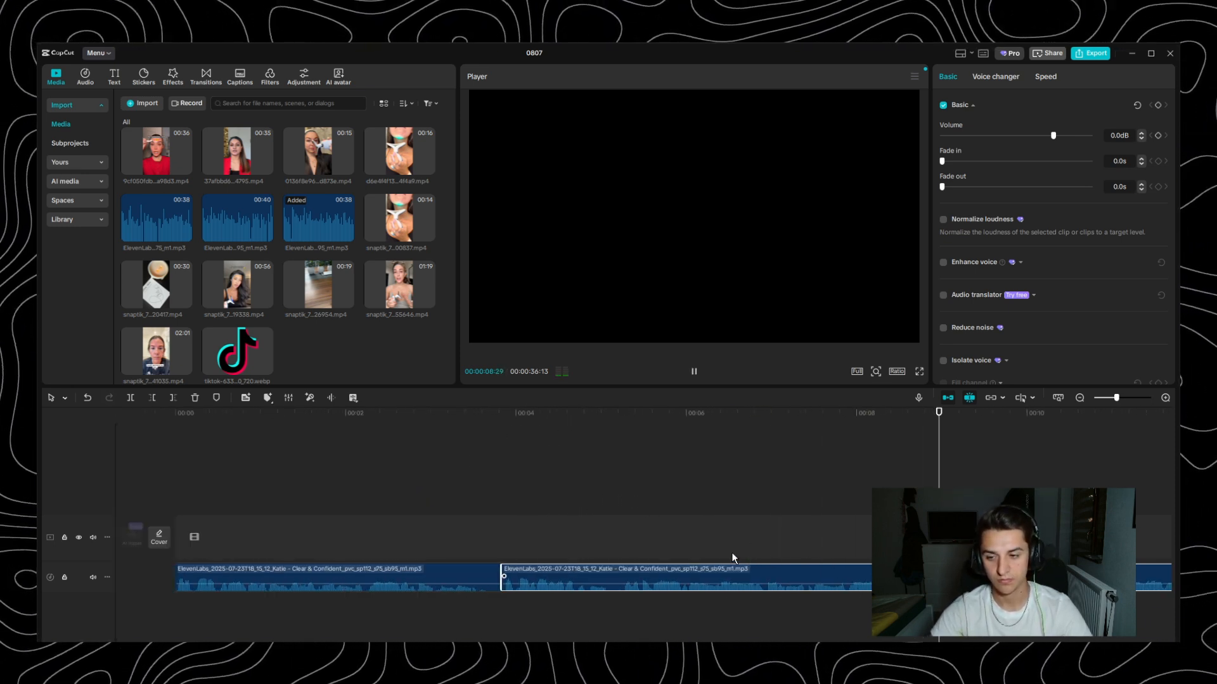
pyautogui.scroll(3, 725, 568)
pyautogui.moveTo(775, 414); pyautogui.dragTo(790, 413)
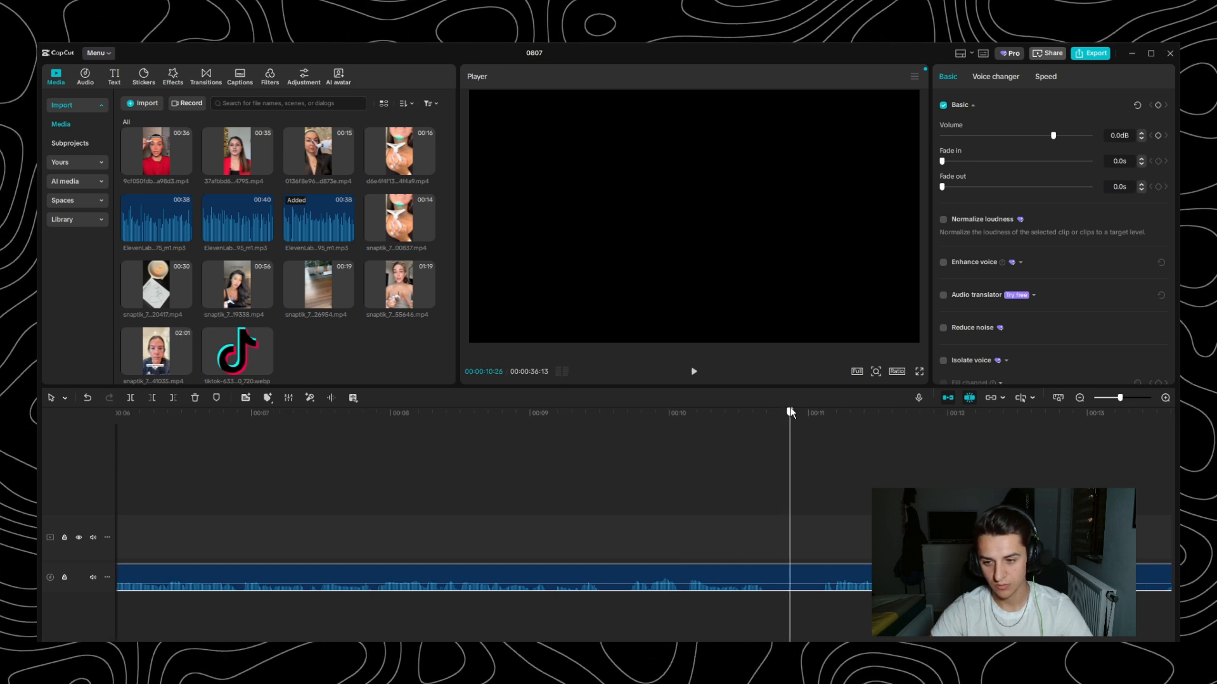
pyautogui.hotkey('ctrl', 'b')
pyautogui.click(834, 576)
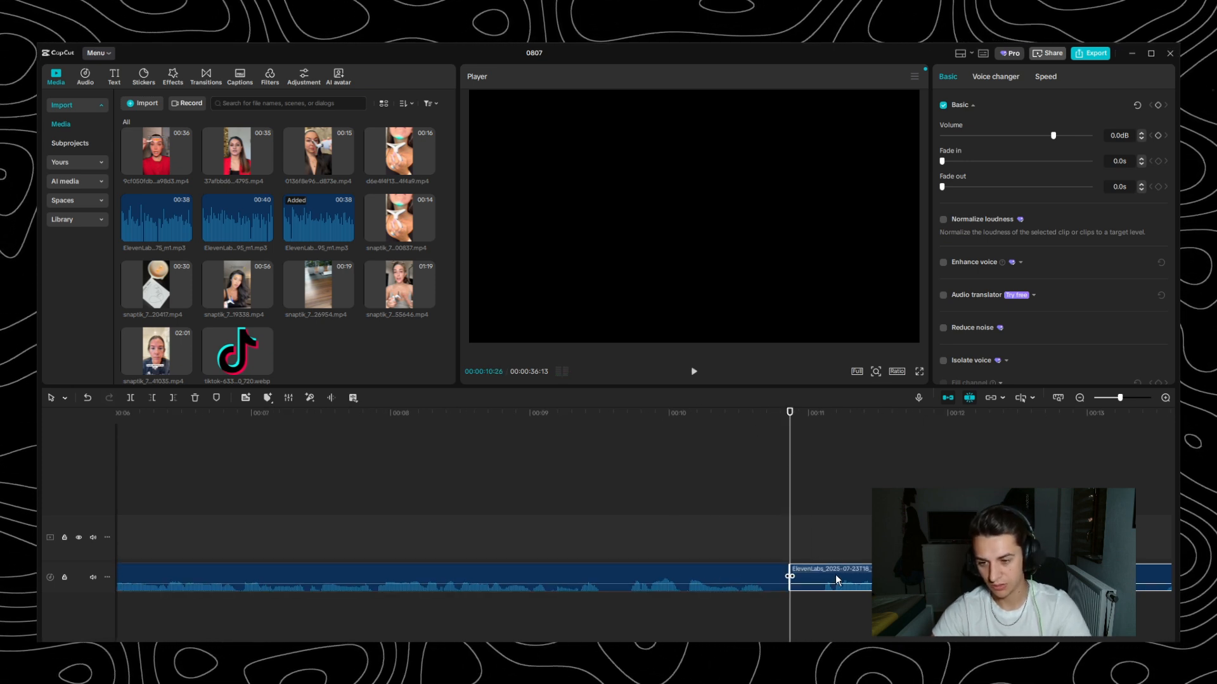
pyautogui.press('space')
pyautogui.press('Left')
pyautogui.press('Left')
pyautogui.press('Left')
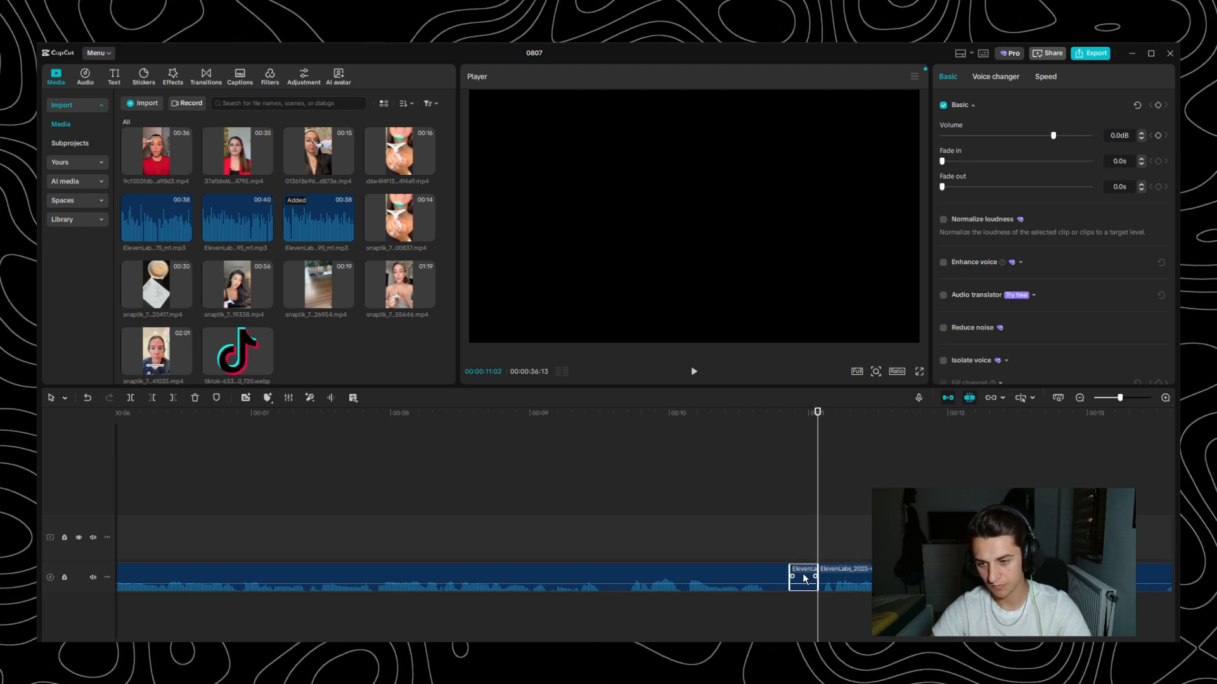
pyautogui.press('Delete')
pyautogui.click(853, 573)
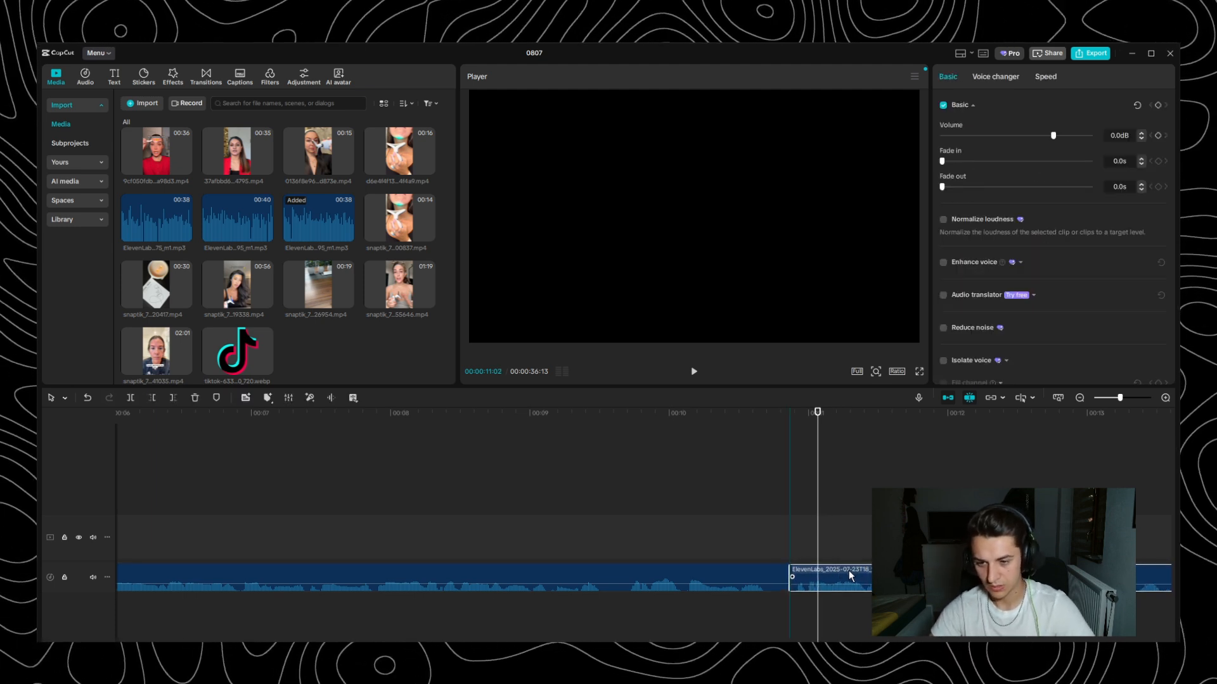
# - Play the voiceover across the new cut near 11 seconds to check its pacing
pyautogui.click(345, 419)
pyautogui.press('space')
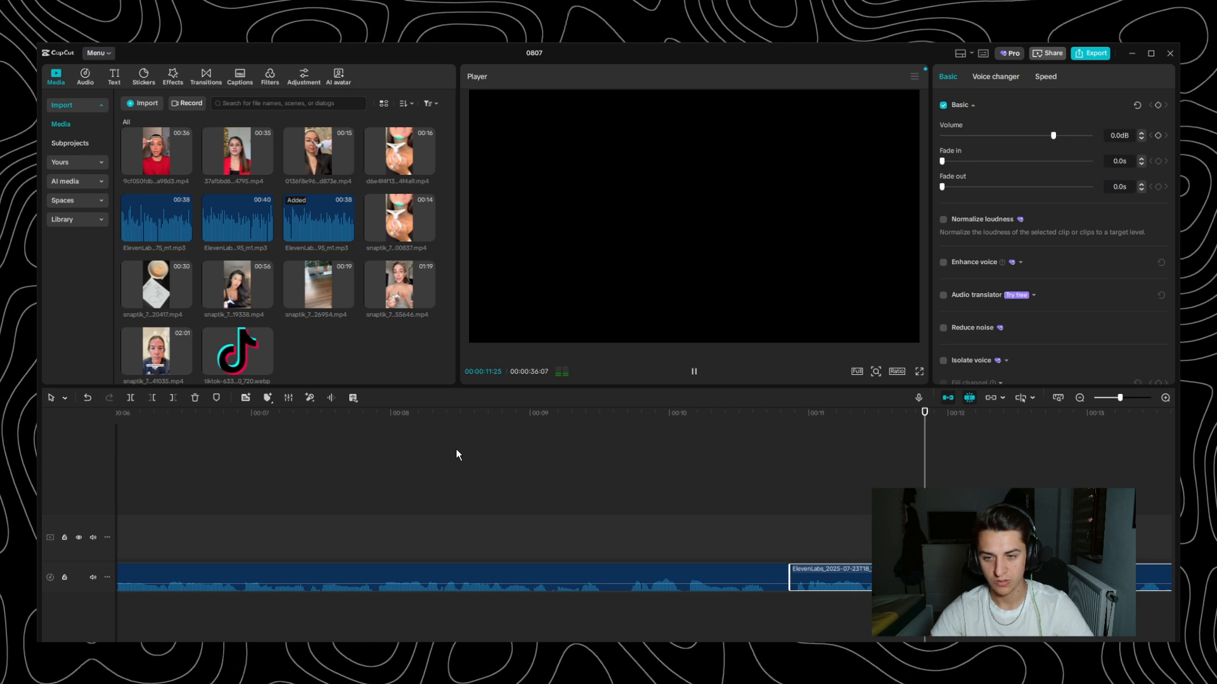
pyautogui.press('space')
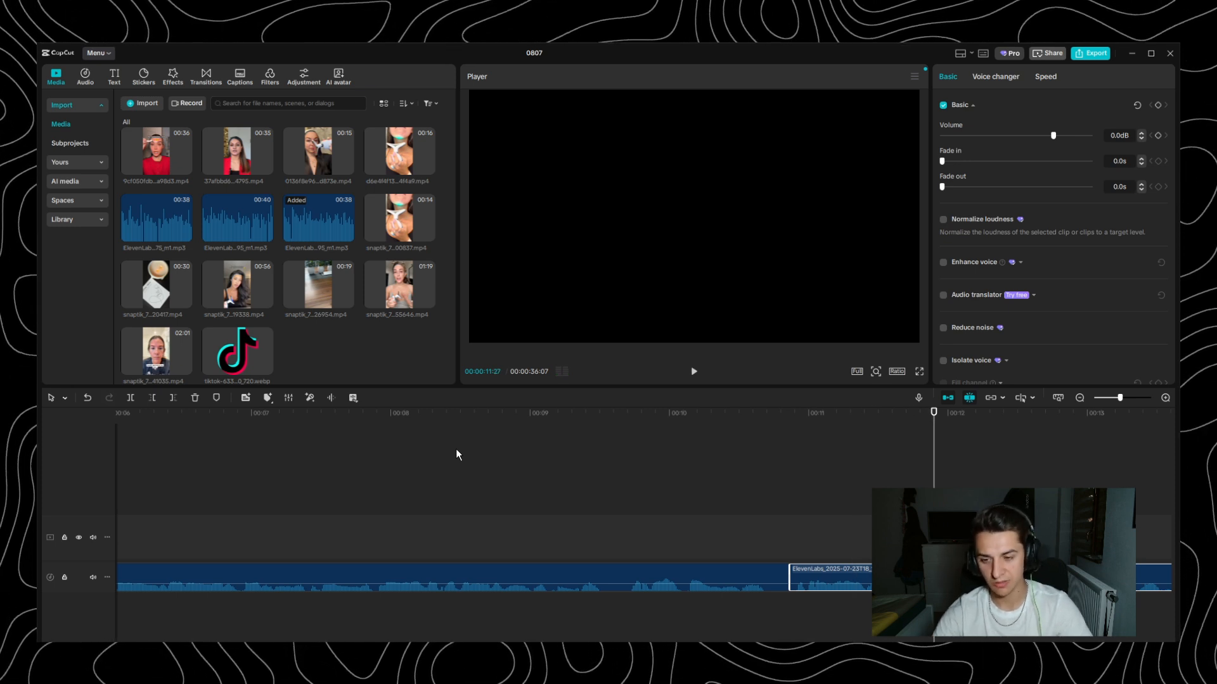
# - Compare the passage with and without the pause near 11 seconds by undoing the cut, restoring it and replaying
pyautogui.hotkey('ctrl', 'z')
pyautogui.hotkey('ctrl', 'z')
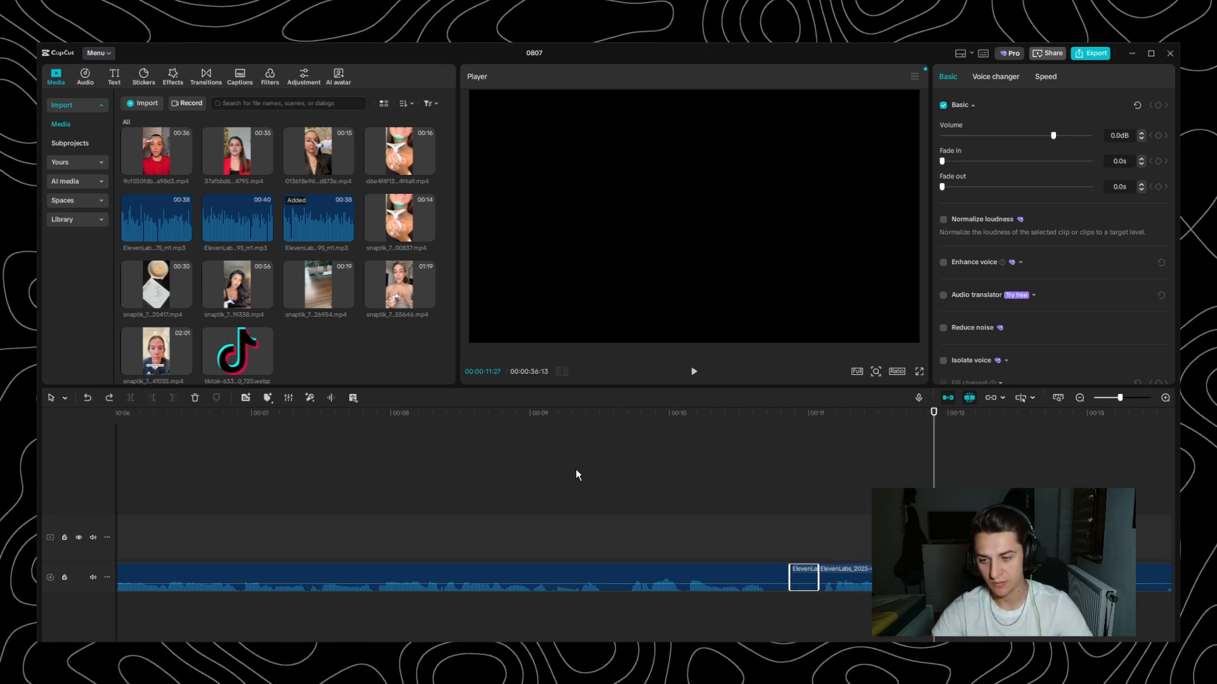
pyautogui.click(562, 431)
pyautogui.press('space')
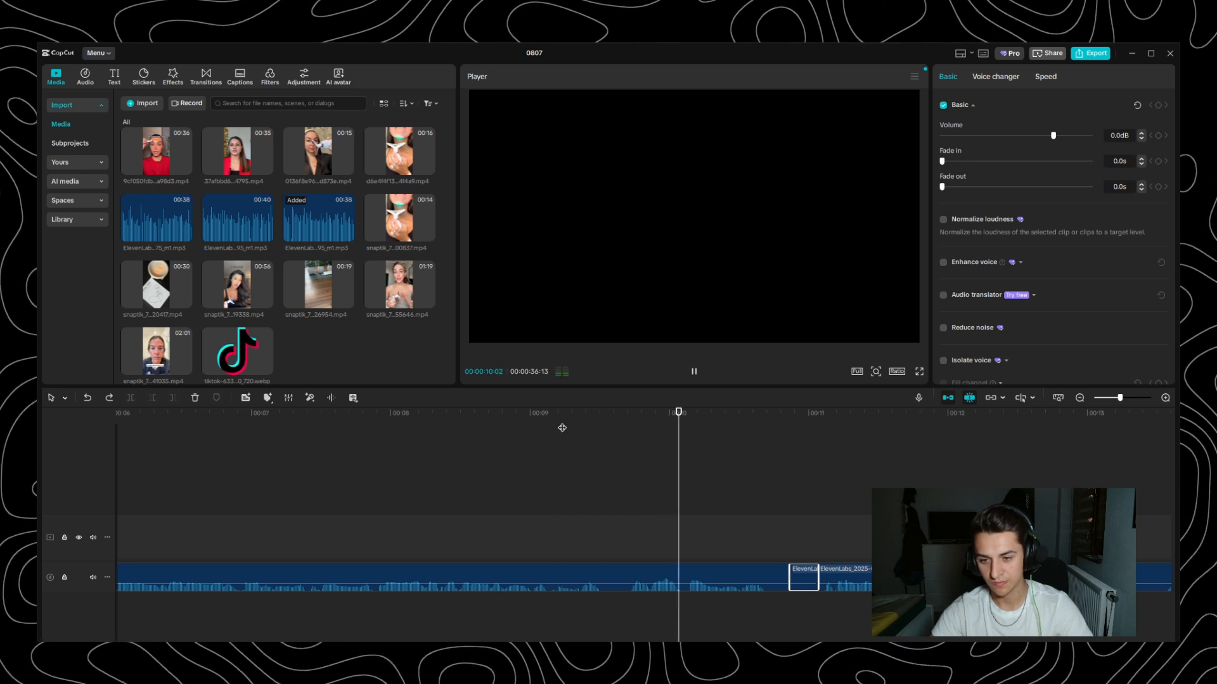
pyautogui.press('space')
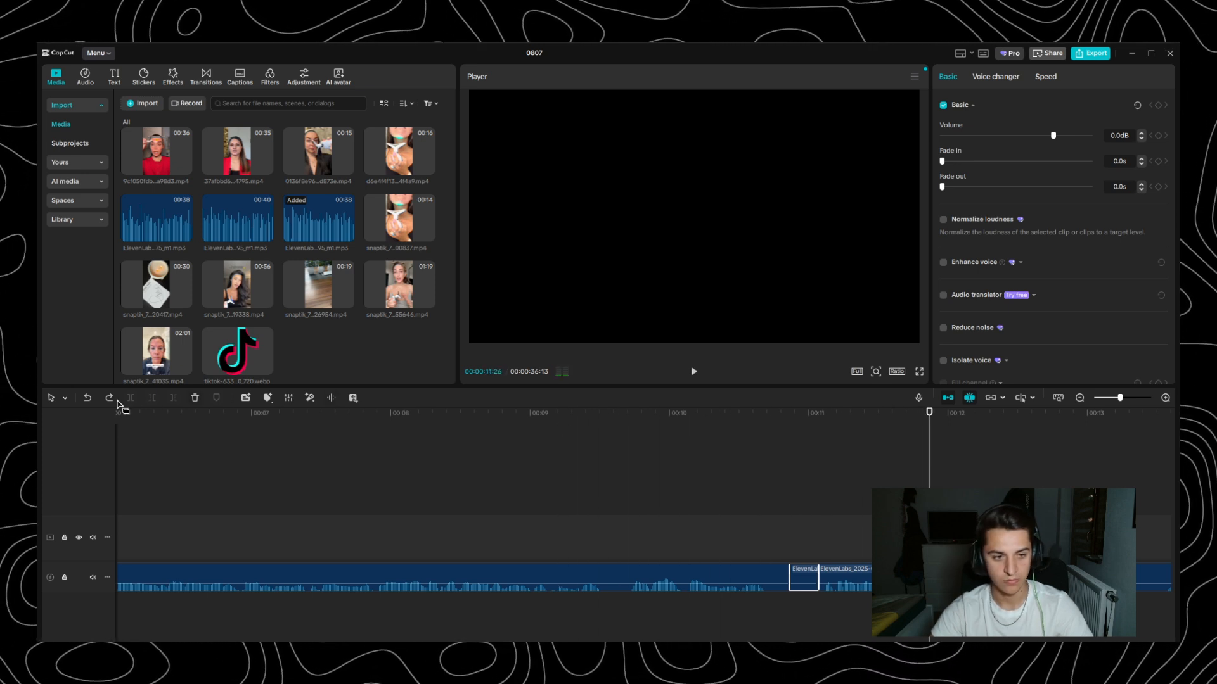
pyautogui.click(87, 398)
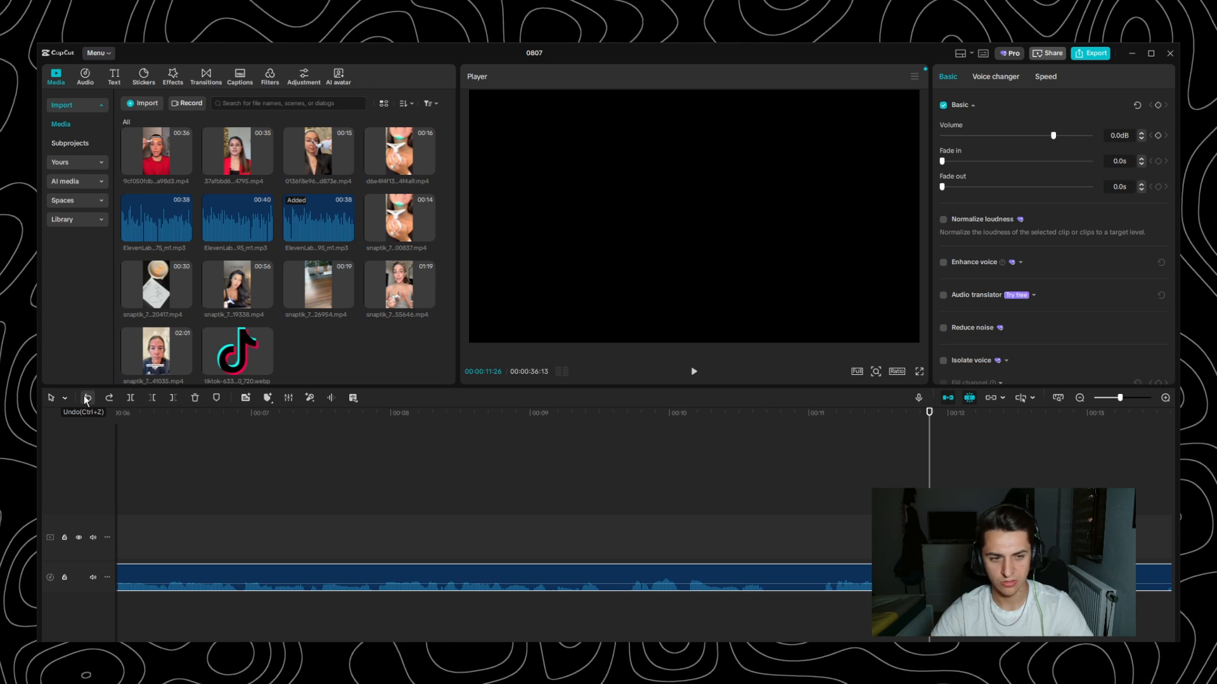
pyautogui.click(108, 397)
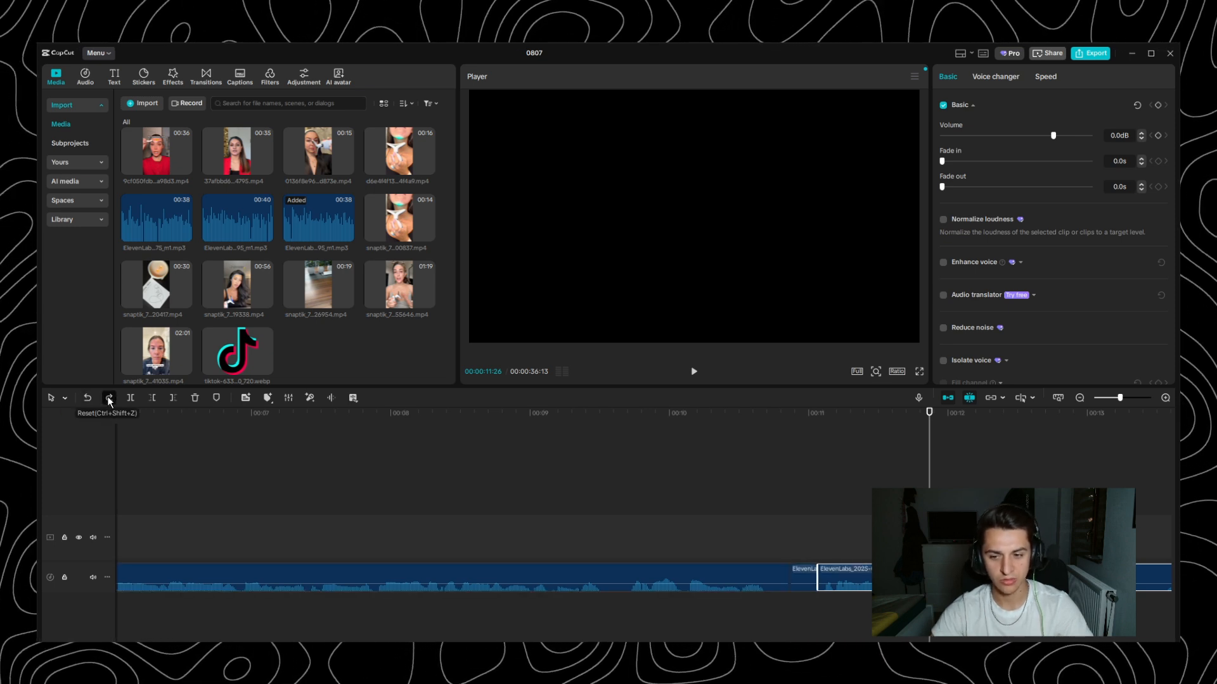
pyautogui.click(108, 396)
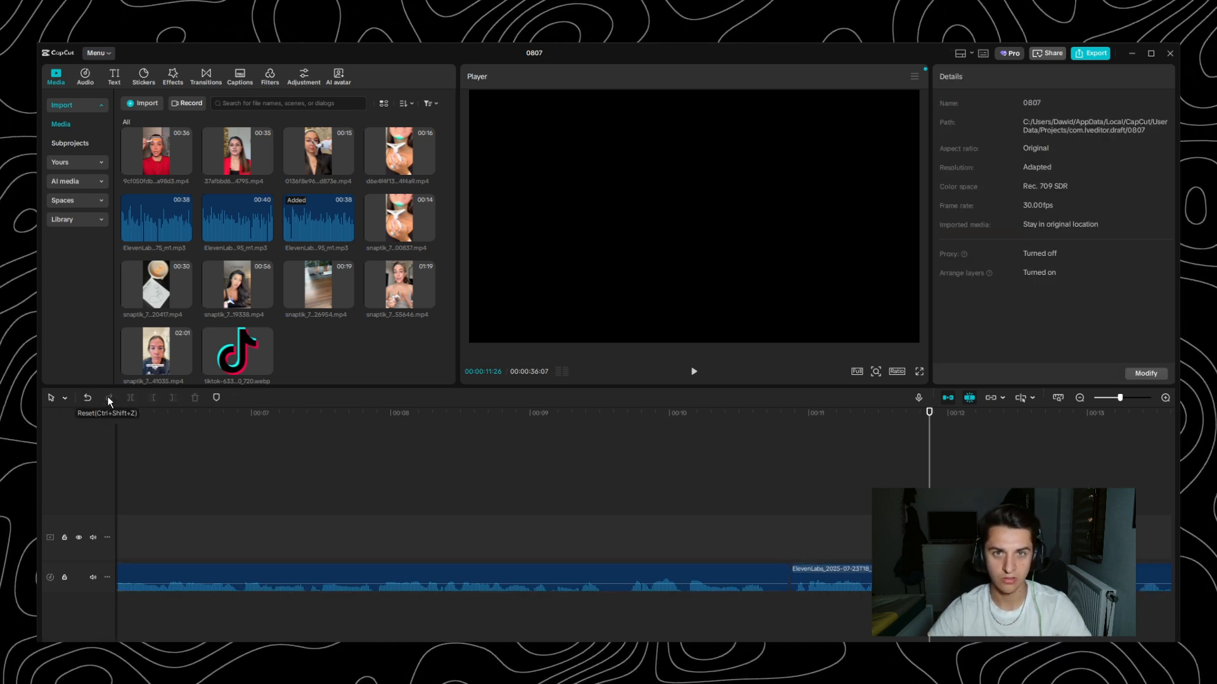
pyautogui.click(423, 413)
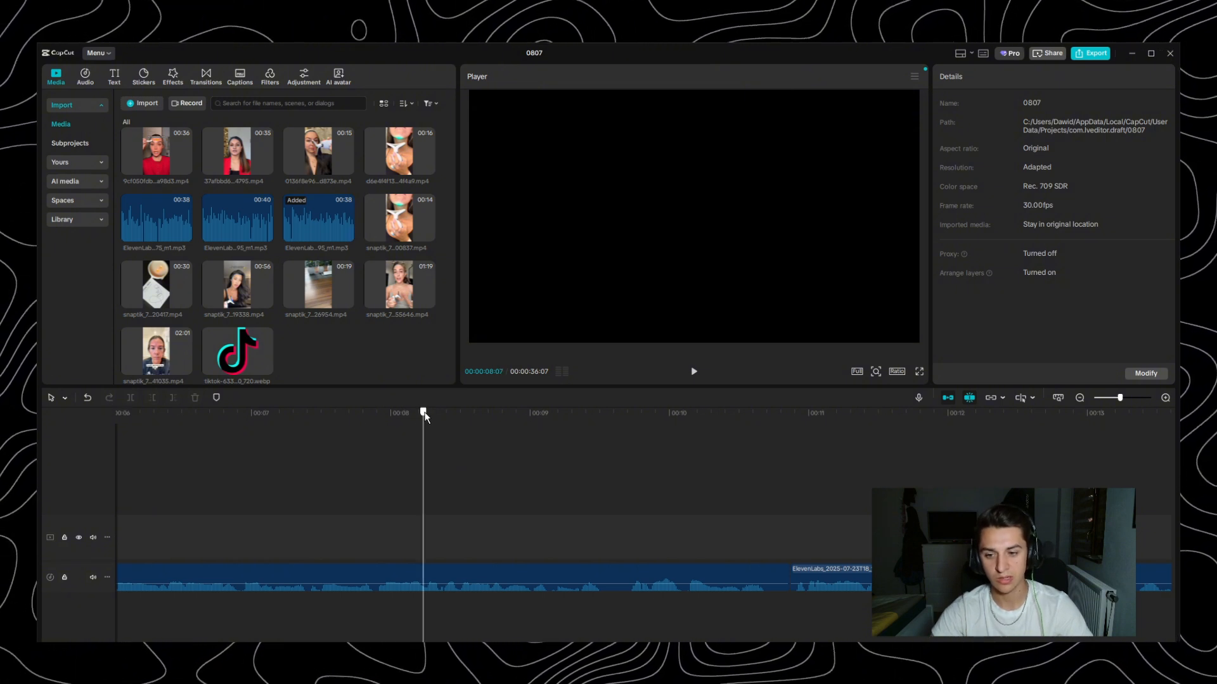
pyautogui.press('space')
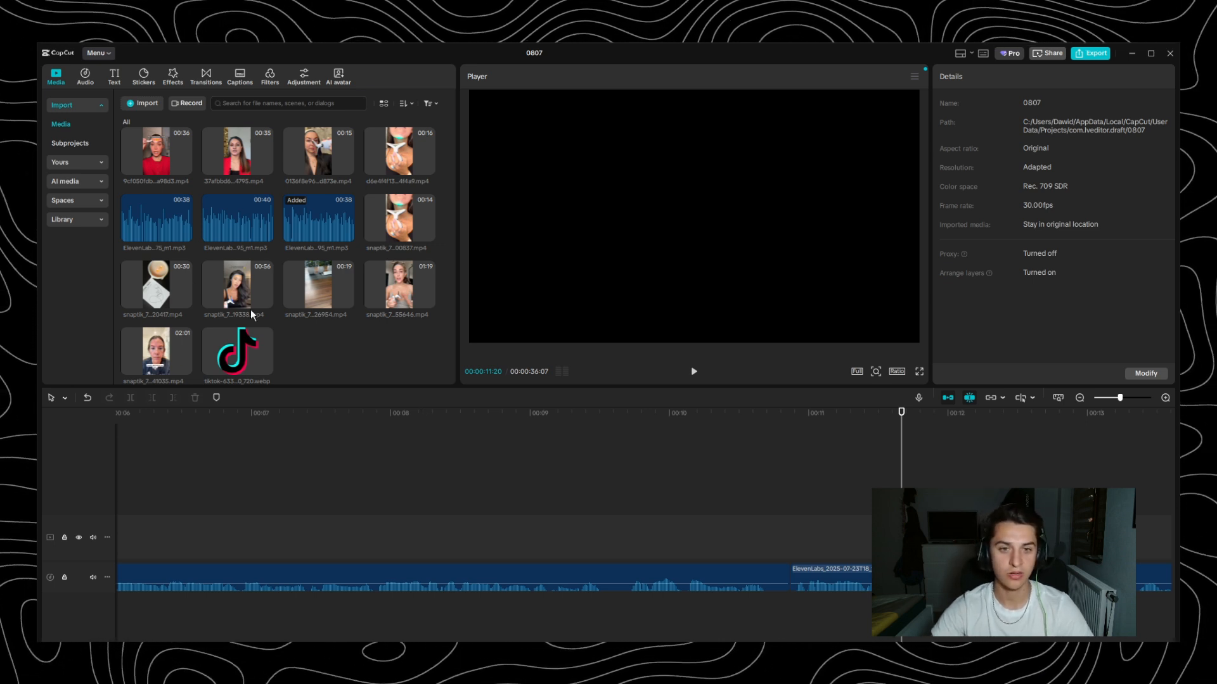
# - Split the voiceover around the pauses near 13 and 15 seconds and remove the silent pieces
pyautogui.hscroll(5, 624, 447)
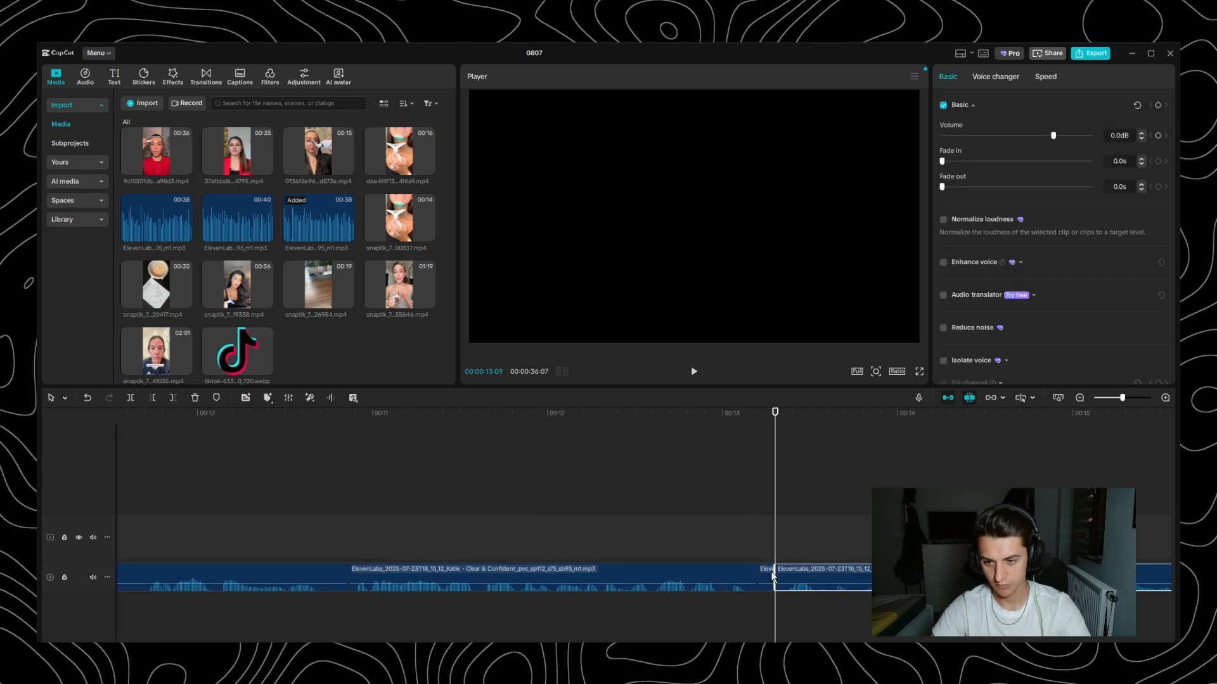
pyautogui.click(767, 578)
pyautogui.press('Delete')
pyautogui.press('space')
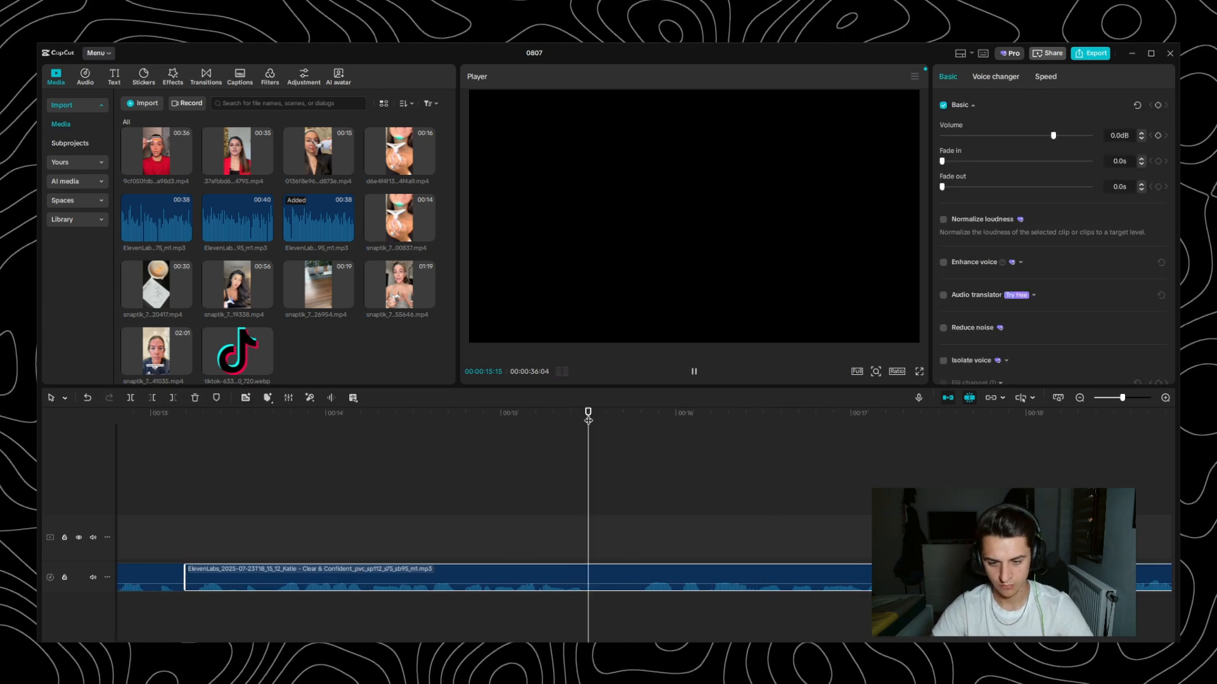
pyautogui.hotkey('ctrl', 'b')
pyautogui.press('space')
pyautogui.press('q')
# - Continue through the voiceover, splitting at and removing the pauses between about 20 and 26 seconds
pyautogui.press('space')
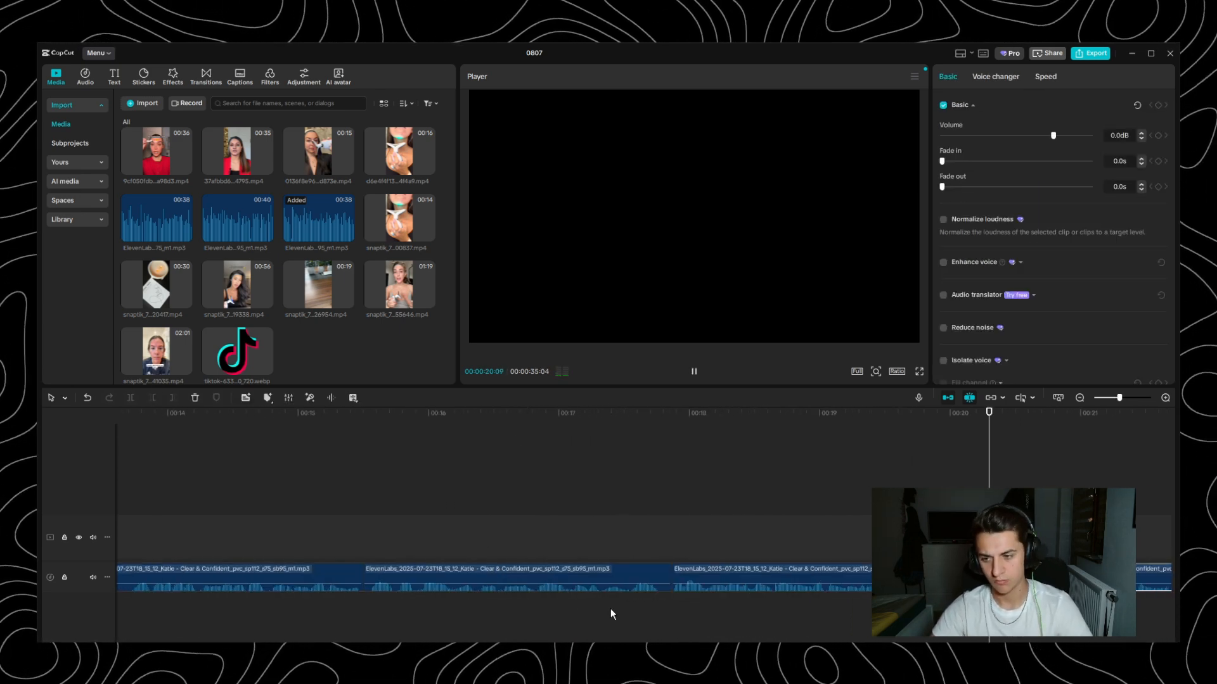
pyautogui.press('space')
pyautogui.hotkey('ctrl', 'b')
pyautogui.click(346, 569)
pyautogui.press('q')
pyautogui.click(702, 516)
pyautogui.press('space')
# - Split the voiceover at the short pauses around 27 and 28 seconds and trim out the silence
pyautogui.press('space')
pyautogui.hotkey('ctrl', 'b')
pyautogui.click(315, 415)
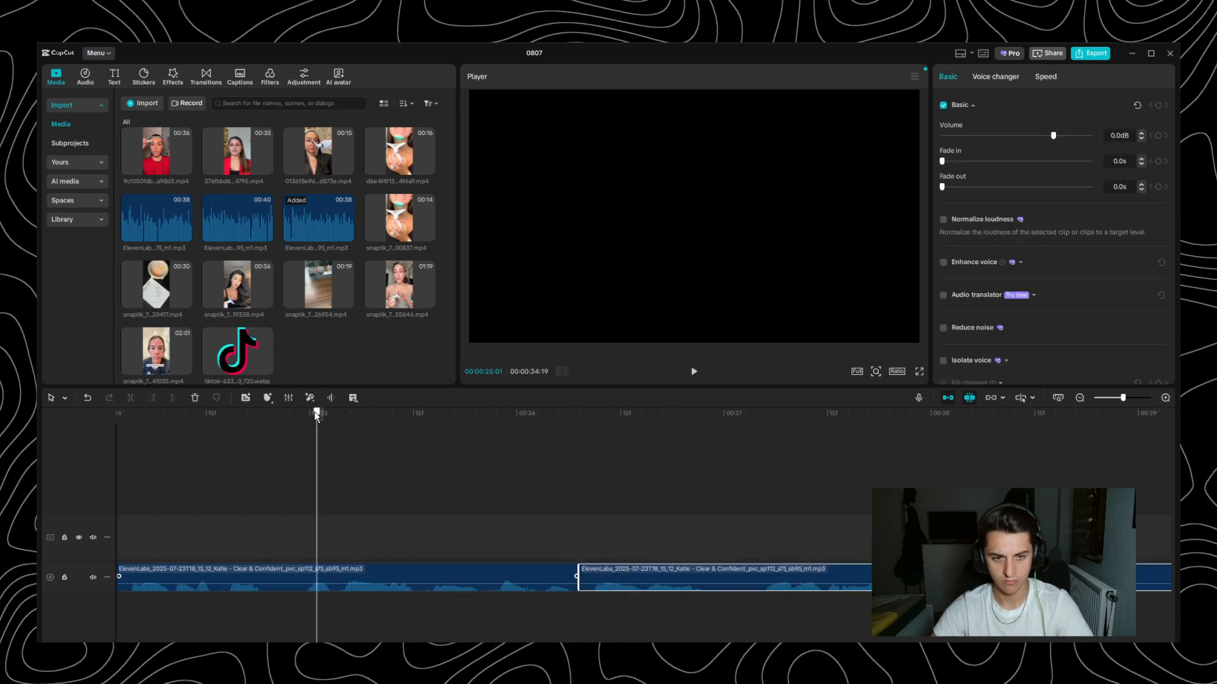
pyautogui.press('space')
pyautogui.hotkey('ctrl', 'b')
pyautogui.hotkey('ctrl', 'b')
pyautogui.scroll(-3, 565, 577)
pyautogui.scroll(-3, 444, 506)
# - Play back the voiceover from 00:00:28:23 to check the latest cut and listen for further pauses
pyautogui.press('space')
pyautogui.hotkey('ctrl', 'b')
pyautogui.press('q')
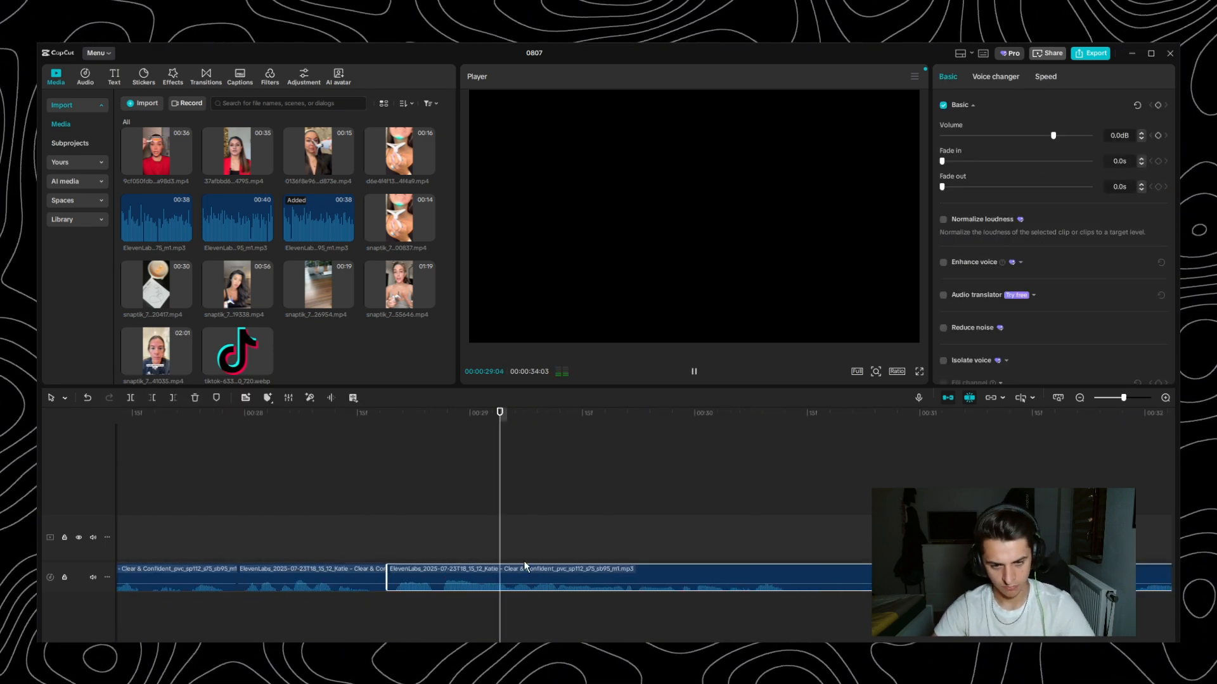
pyautogui.press('space')
pyautogui.scroll(1, 527, 567)
pyautogui.click(313, 428)
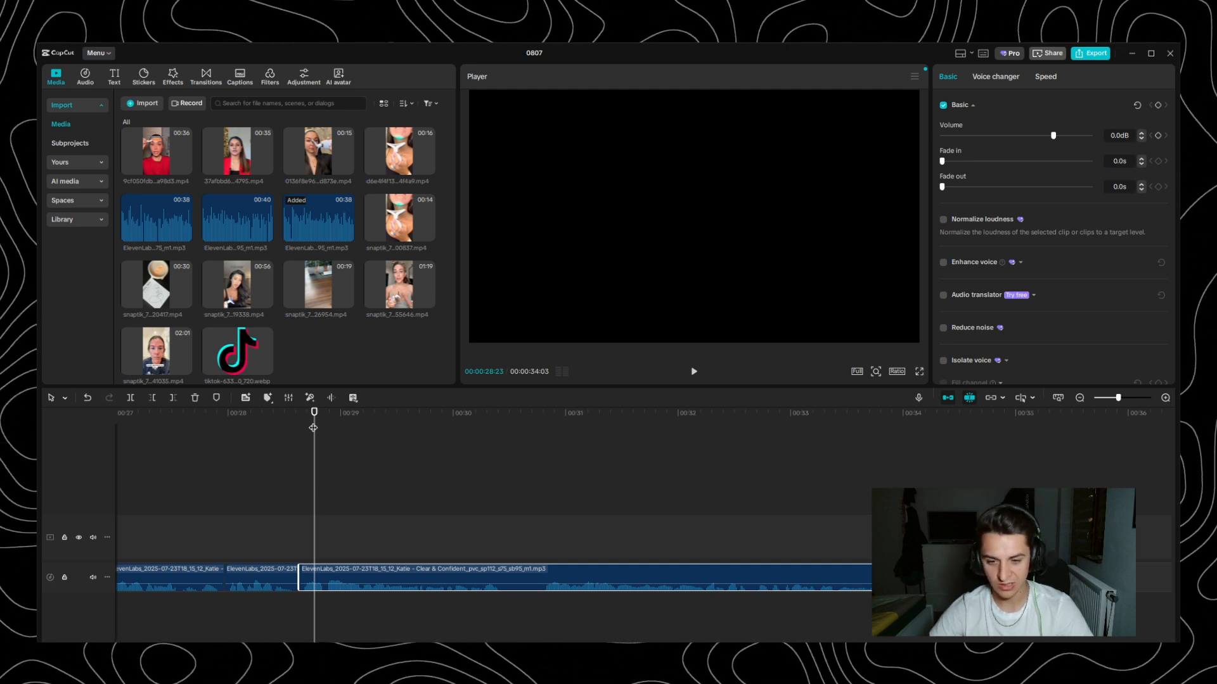
pyautogui.press('space')
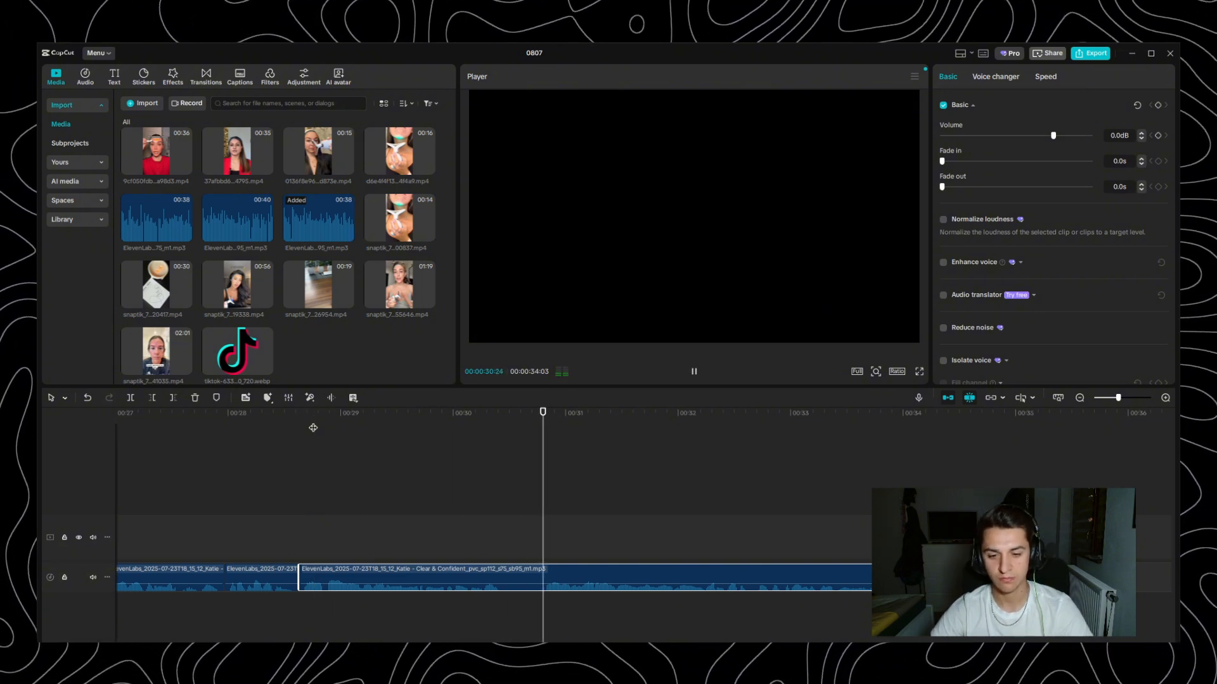
pyautogui.press('space')
pyautogui.scroll(2, 545, 526)
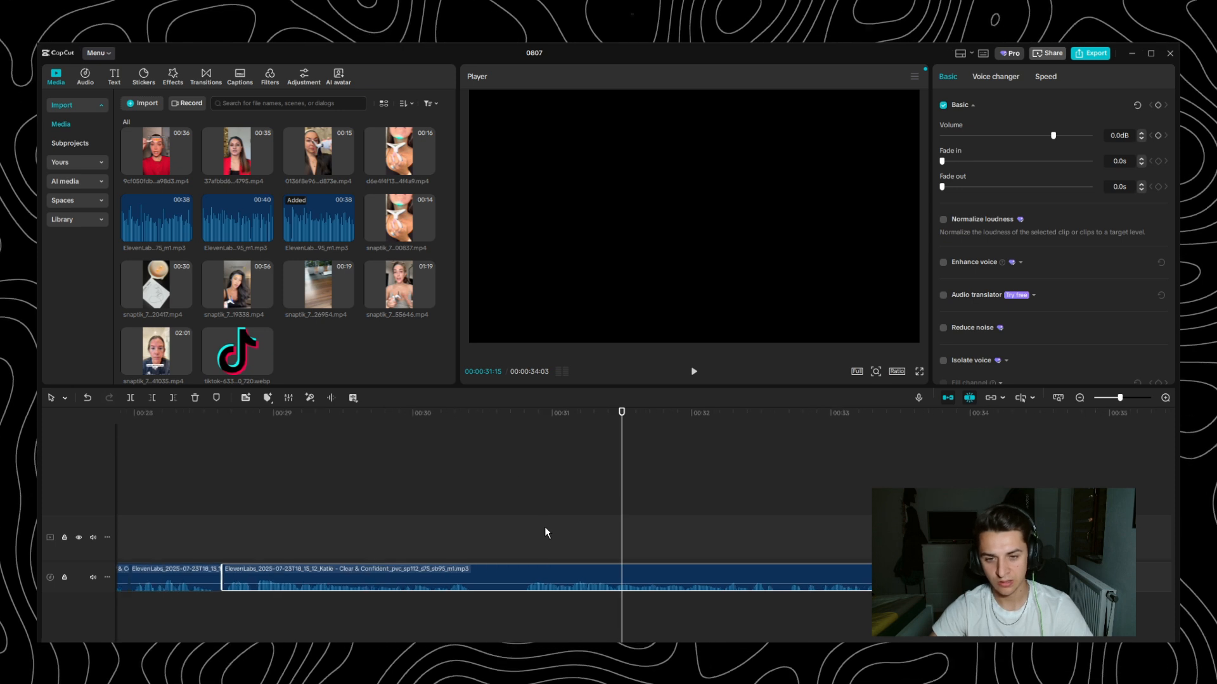
# - Split the voiceover on both sides of the pause, at 00:00:30:15 and 00:00:30:23
pyautogui.click(449, 414)
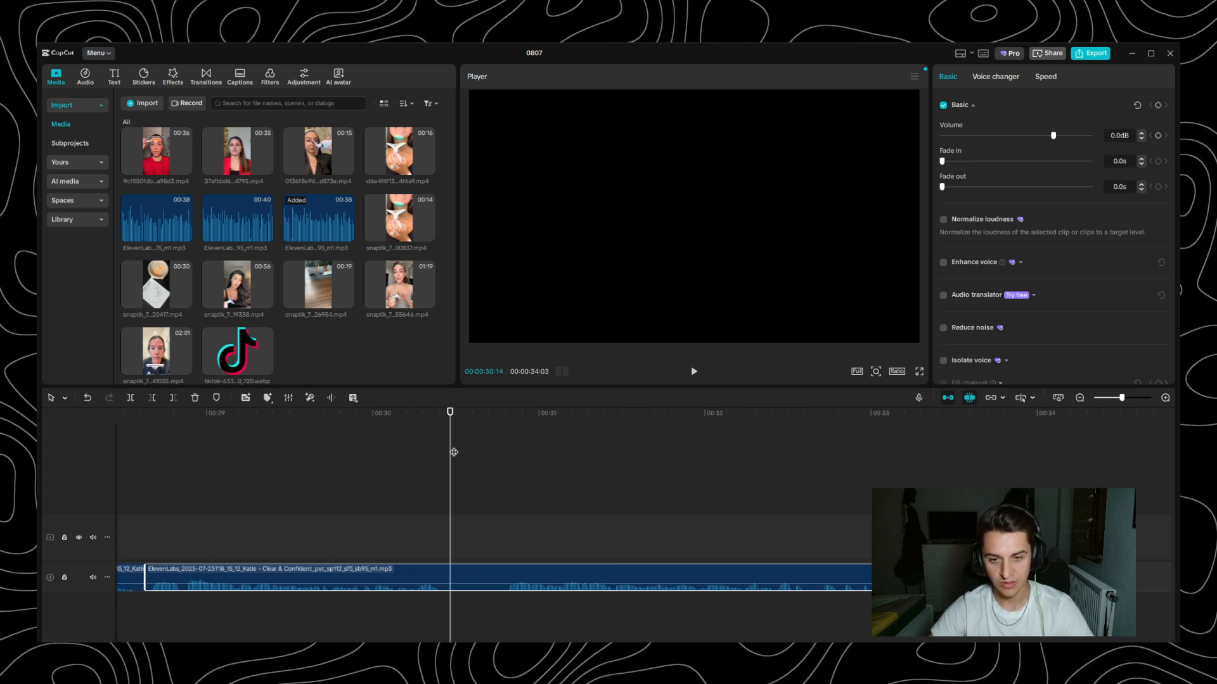
pyautogui.scroll(-2, 537, 501)
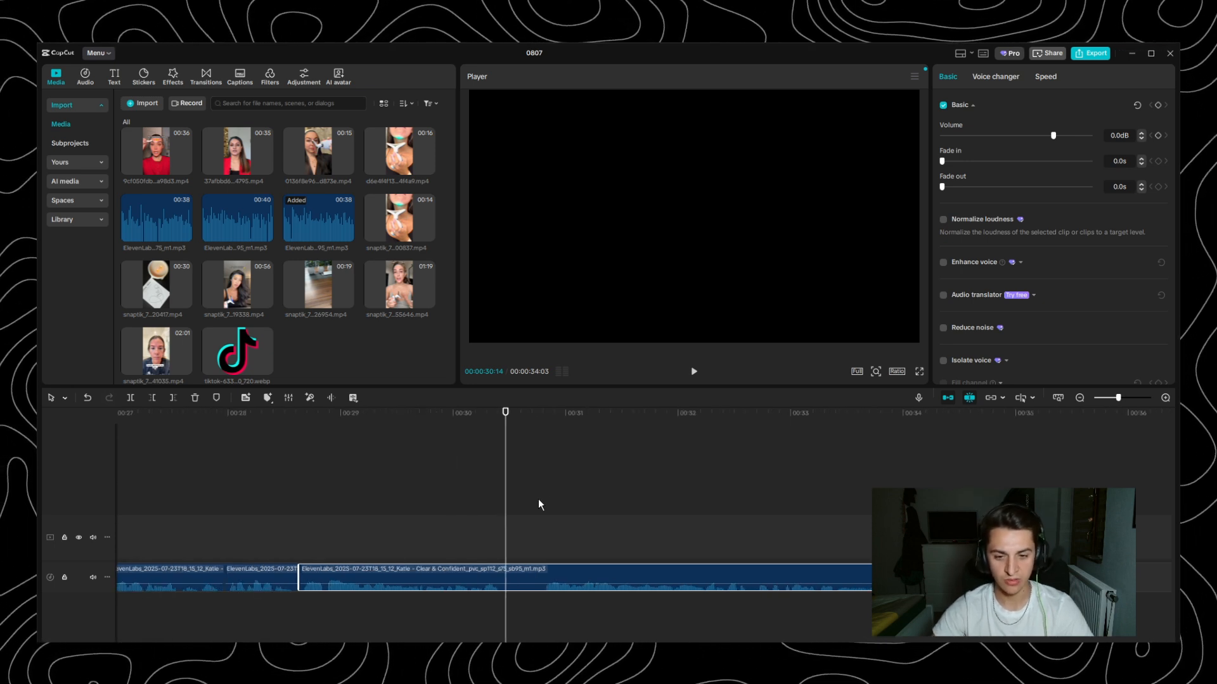
pyautogui.click(426, 416)
pyautogui.press('space')
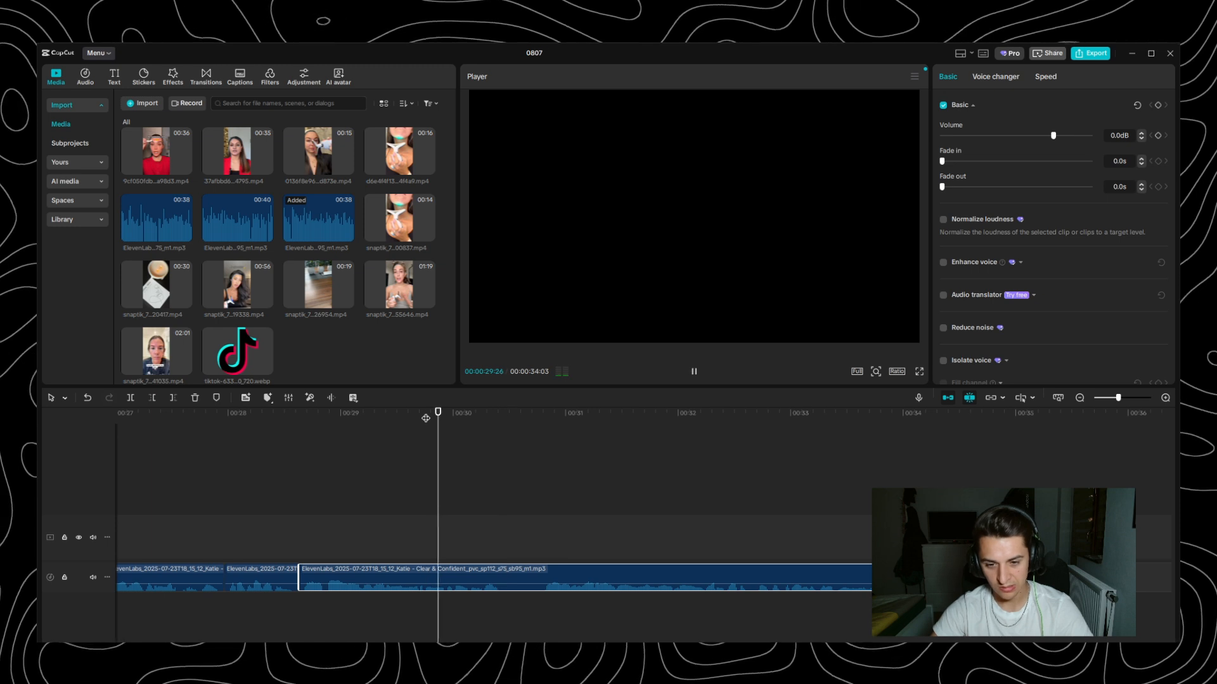
pyautogui.click(510, 411)
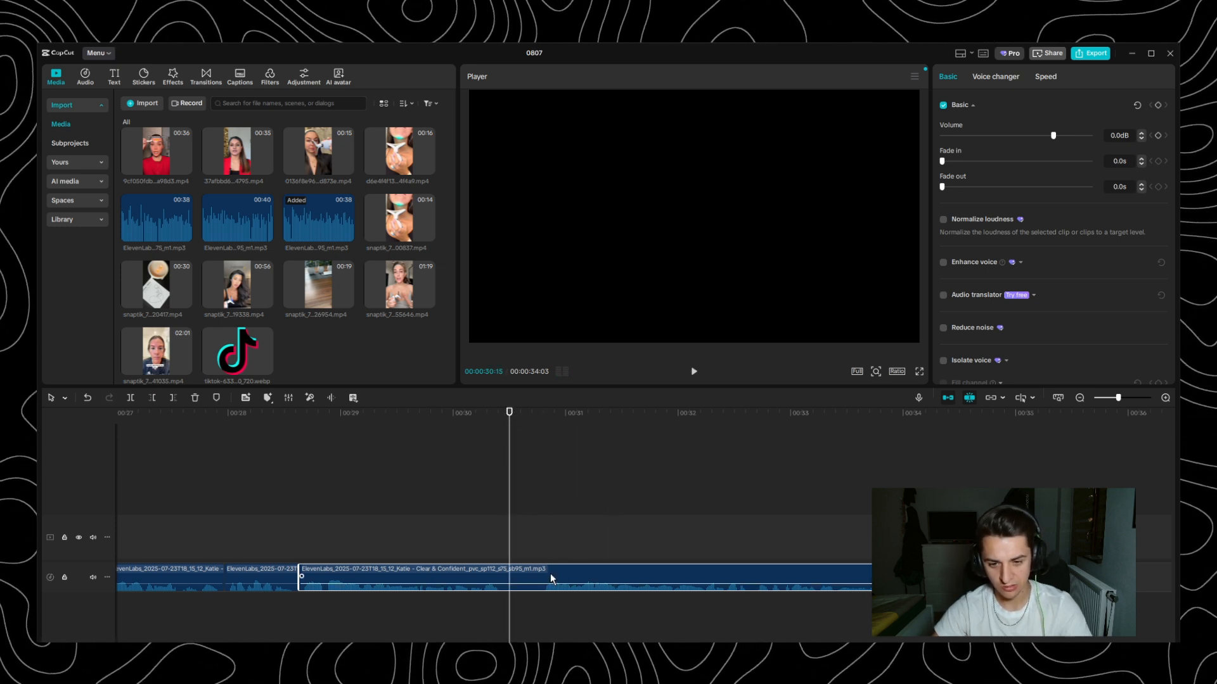
pyautogui.hotkey('ctrl', 'b')
pyautogui.press('Right')
pyautogui.press('Right')
pyautogui.press('Right')
pyautogui.press('Right')
pyautogui.press('Right')
pyautogui.press('Right')
pyautogui.press('Right')
pyautogui.press('Right')
pyautogui.hotkey('ctrl', 'b')
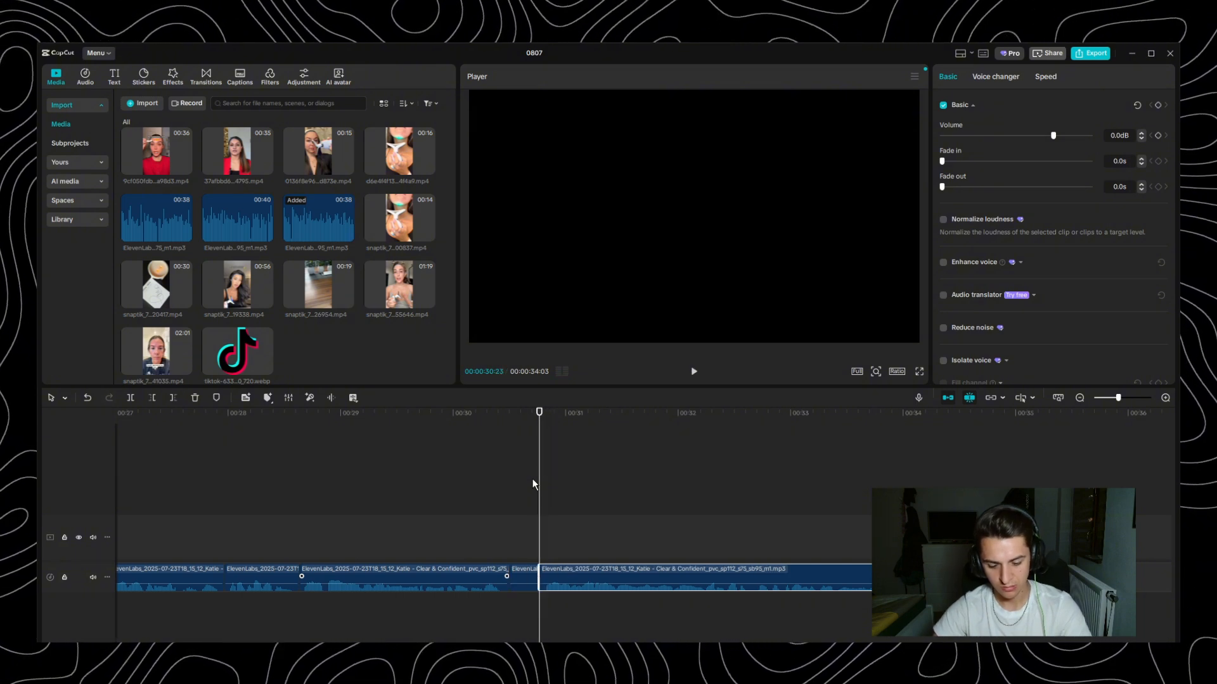
# - Delete the silent piece near 30 seconds, move the last voiceover clip up to close the gap, and play back the join
pyautogui.click(527, 576)
pyautogui.press('Delete')
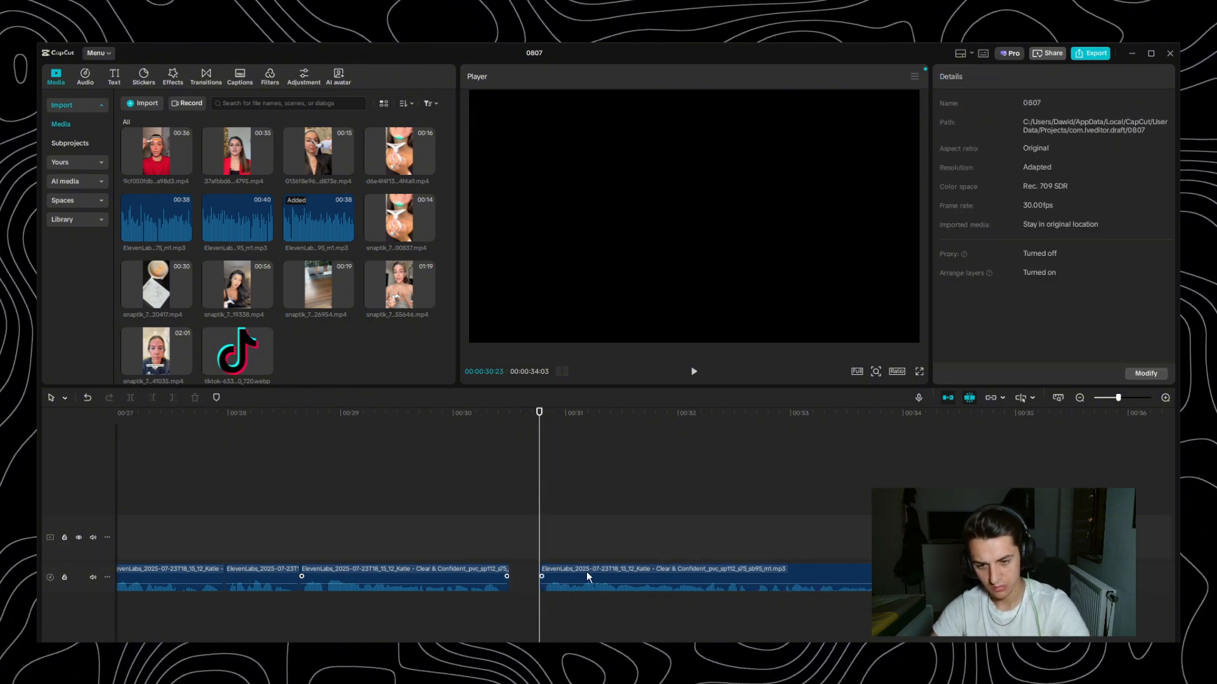
pyautogui.moveTo(587, 572); pyautogui.dragTo(557, 568)
pyautogui.click(401, 419)
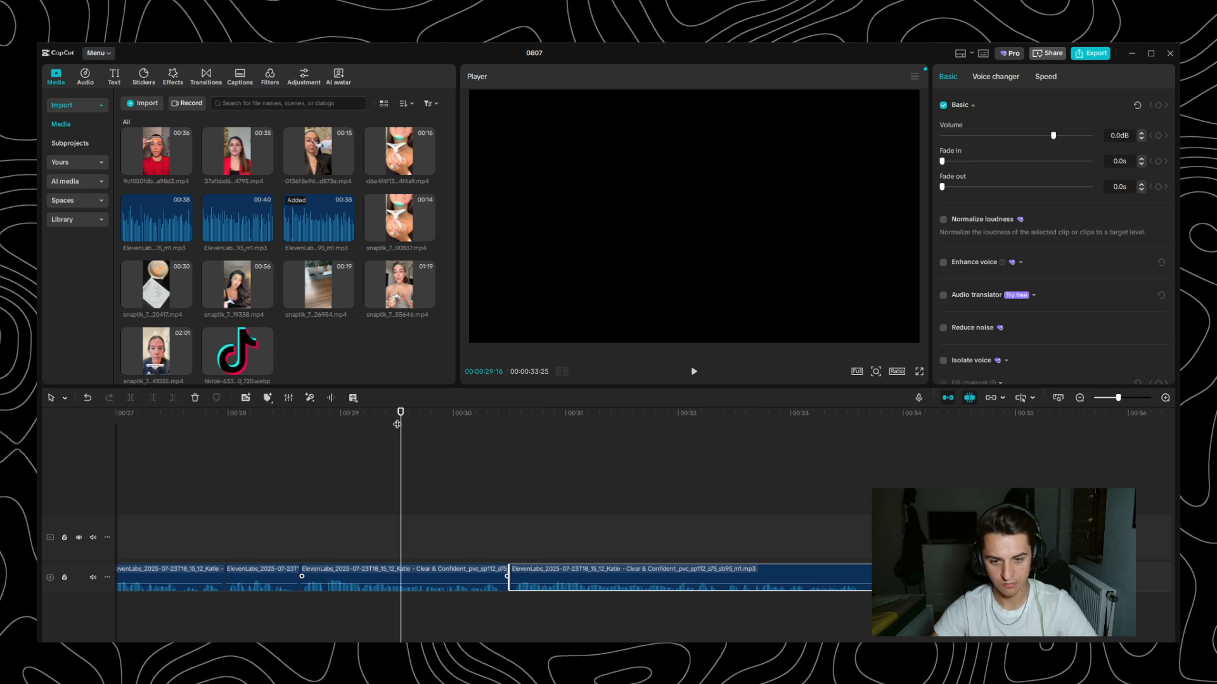
pyautogui.press('space')
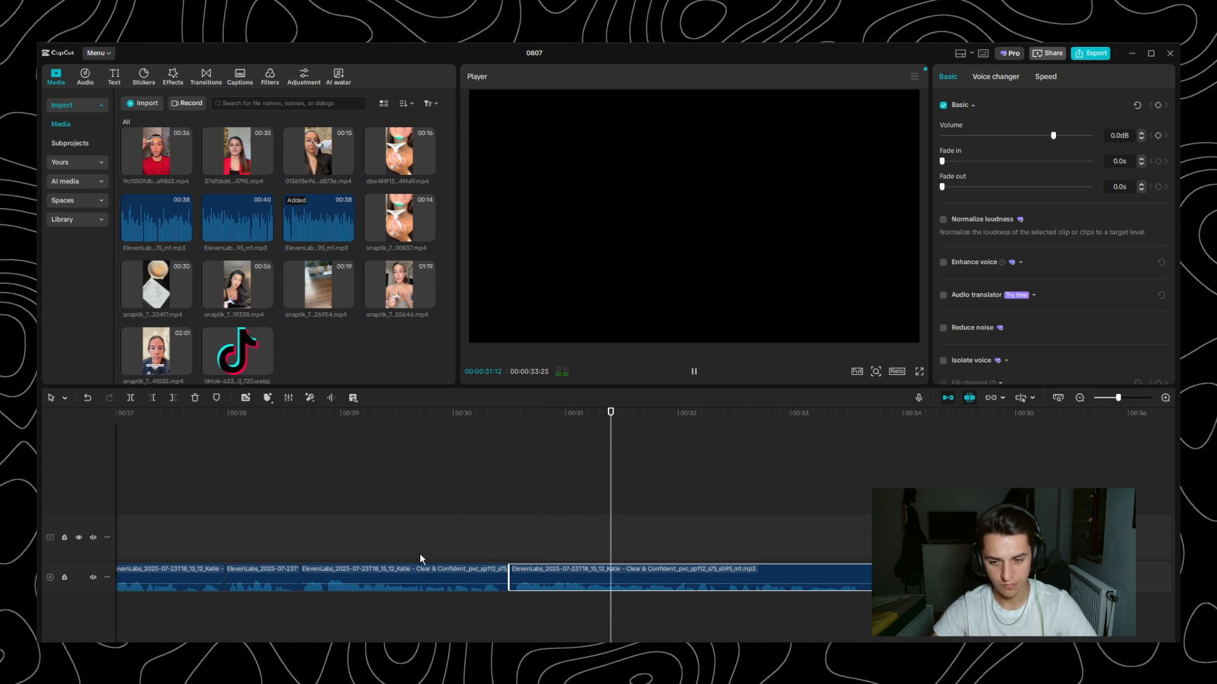
pyautogui.press('space')
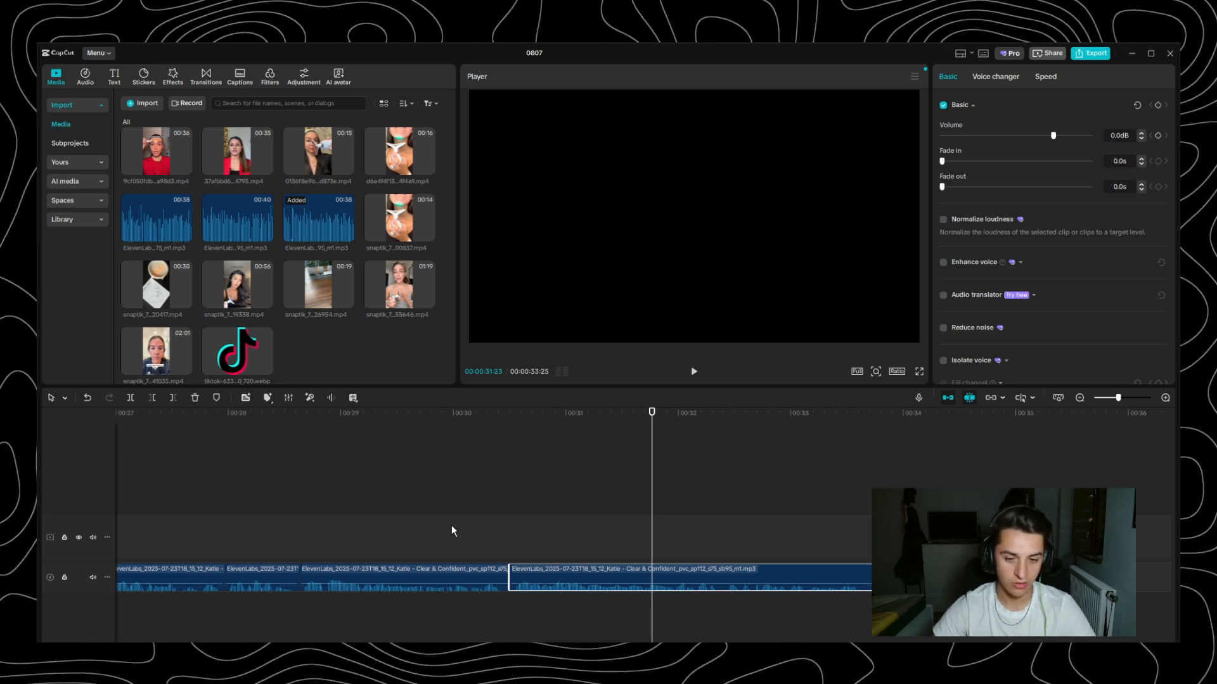
# - Trim the end of the last voiceover clip so the audio finishes at 00:00:33:18
pyautogui.hotkey('ctrl', '-')
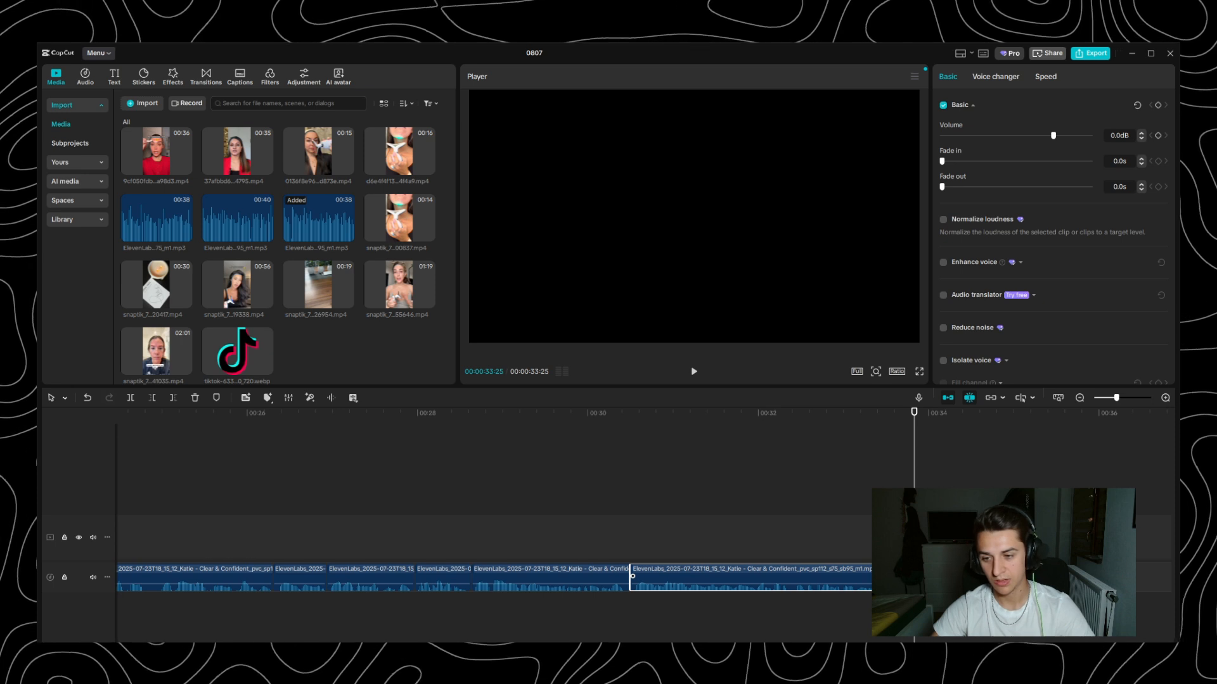
pyautogui.scroll(4, 893, 578)
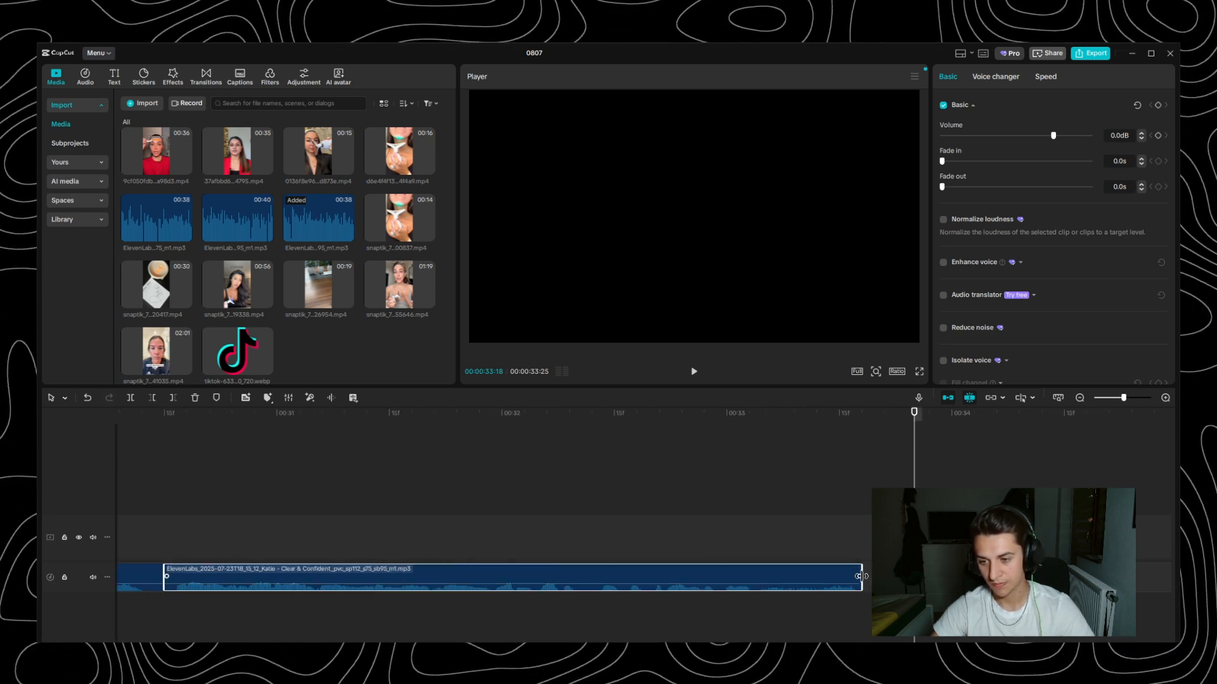
pyautogui.scroll(-8, 764, 526)
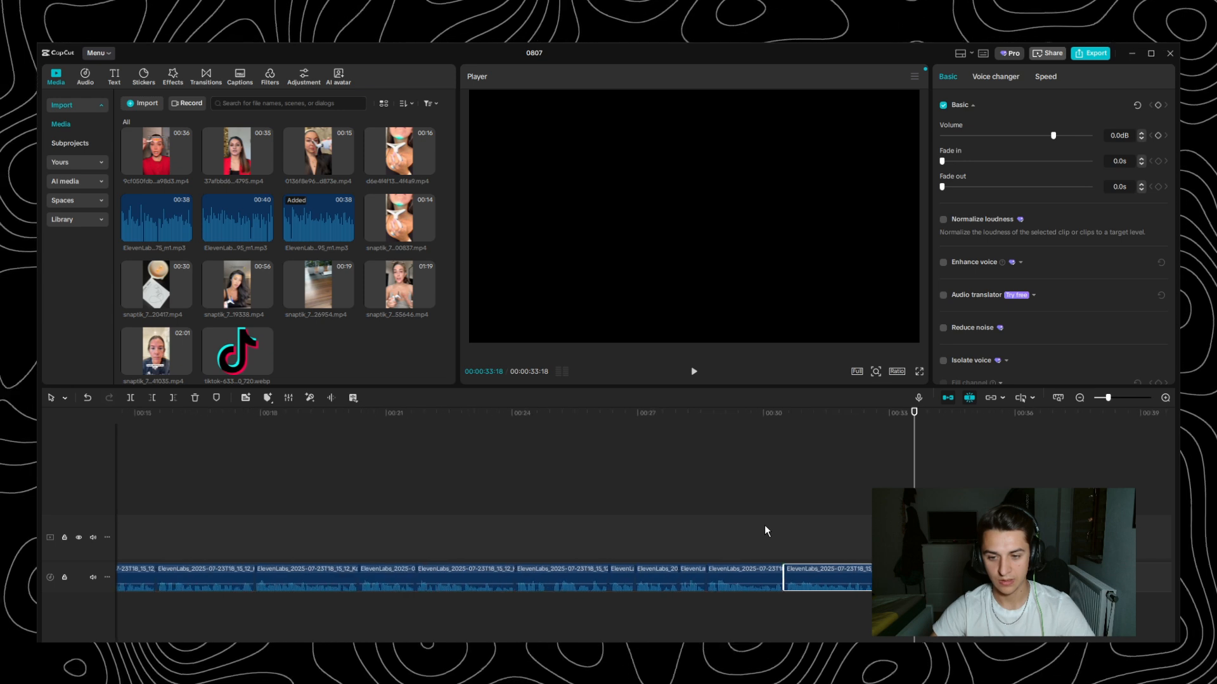
pyautogui.scroll(-4, 764, 531)
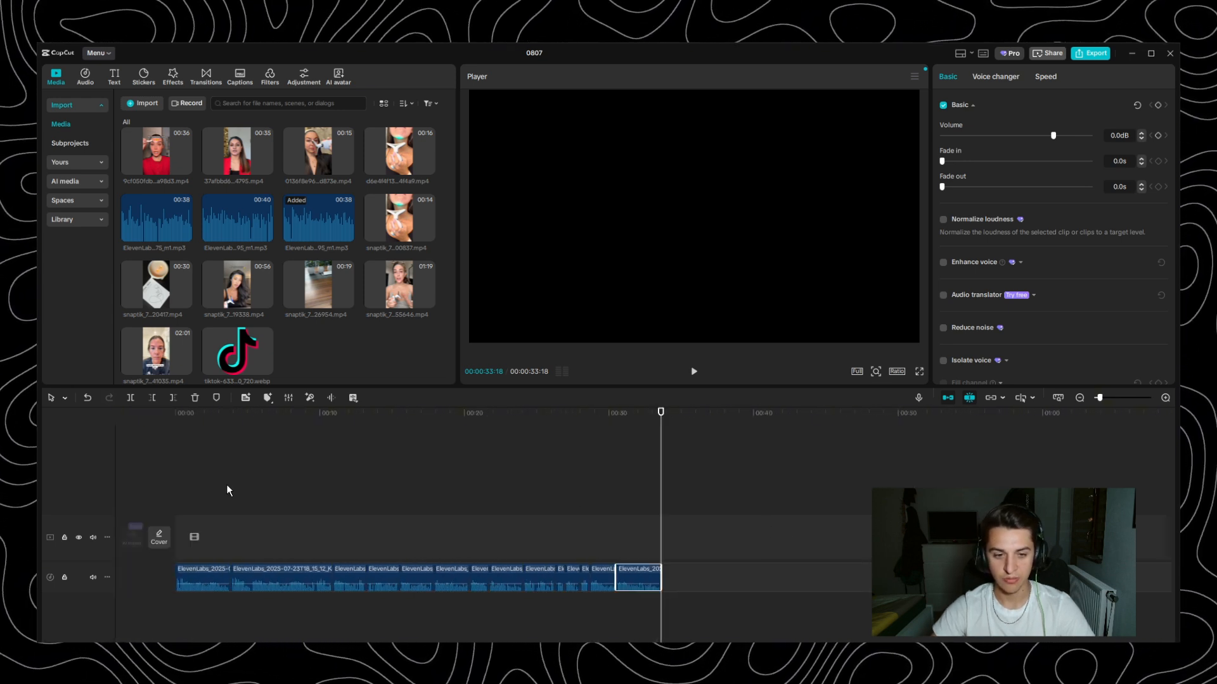
# - Play the opening voiceover line from the start and scrub through its first four seconds to check the hook's length
pyautogui.press('Home')
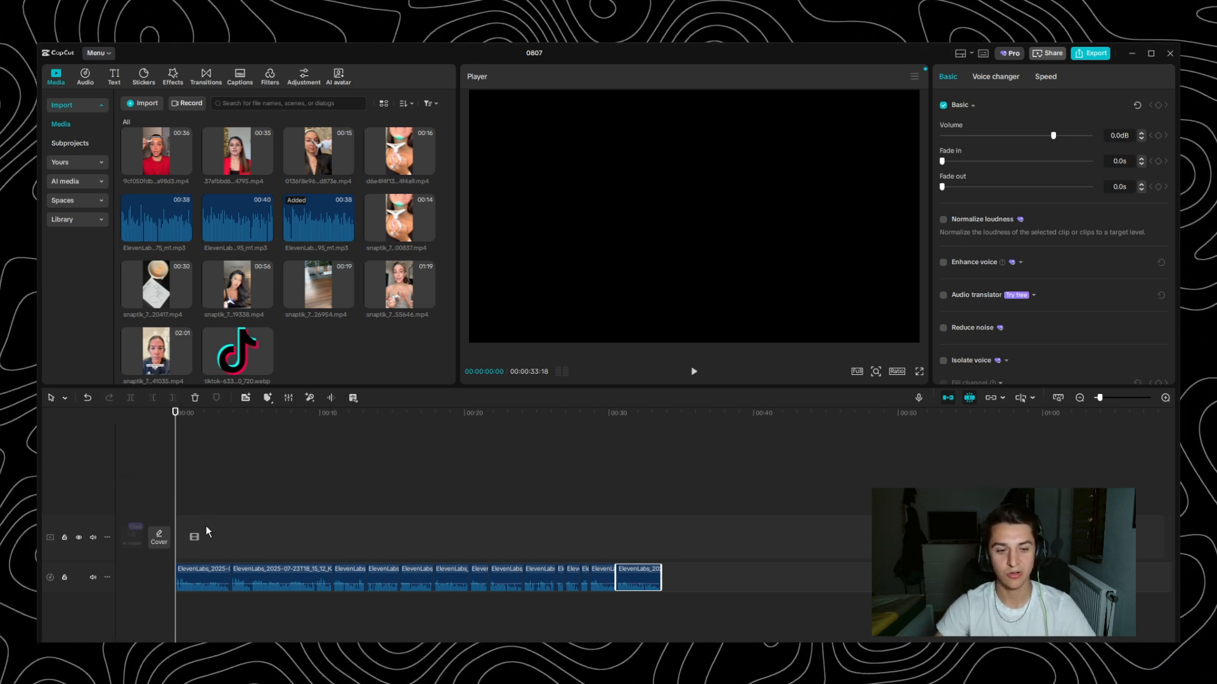
pyautogui.scroll(5, 206, 531)
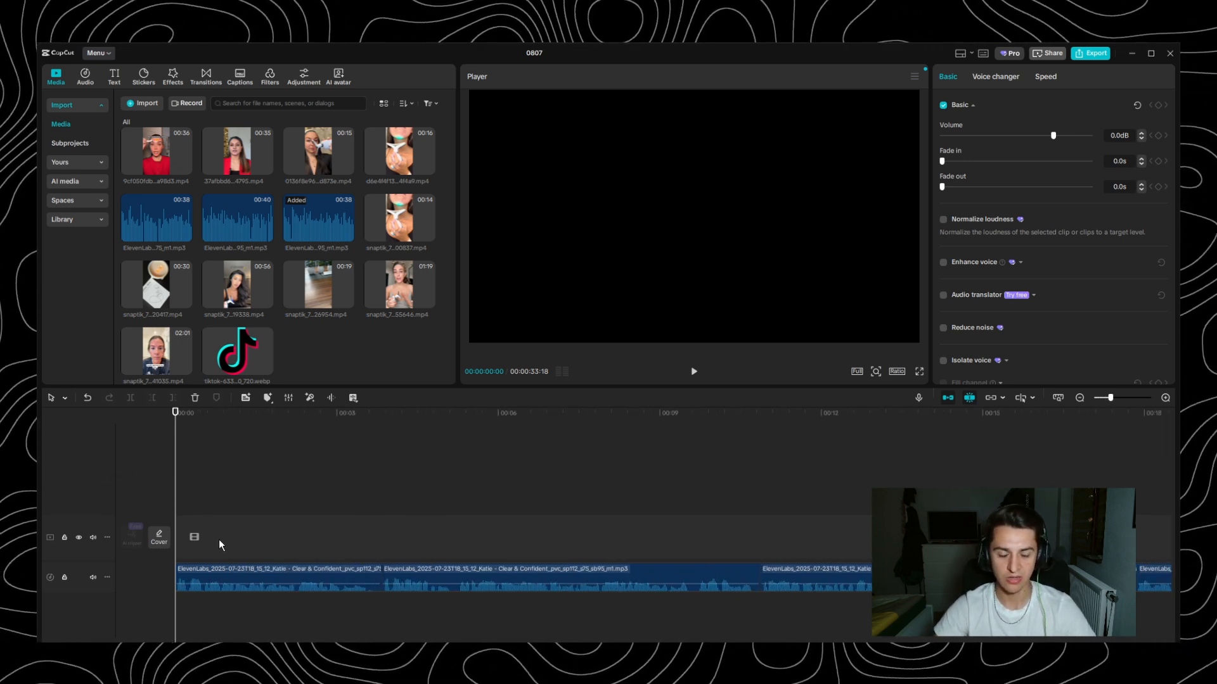
pyautogui.press('space')
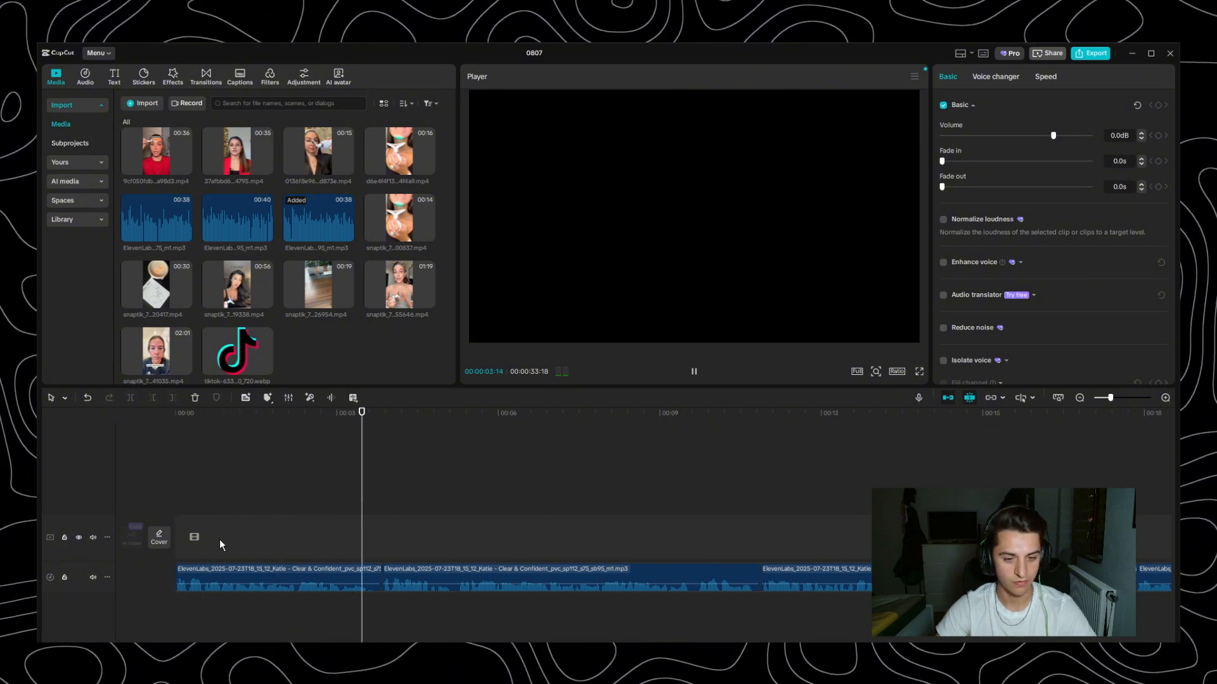
pyautogui.press('space')
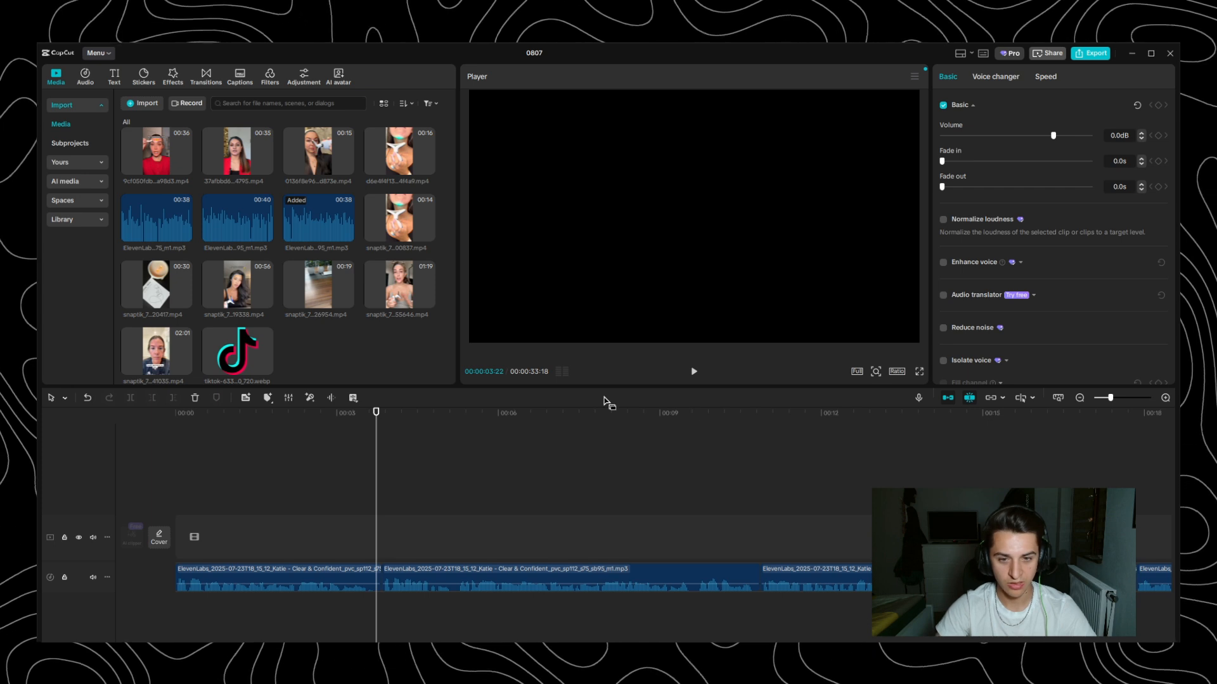
pyautogui.press('Home')
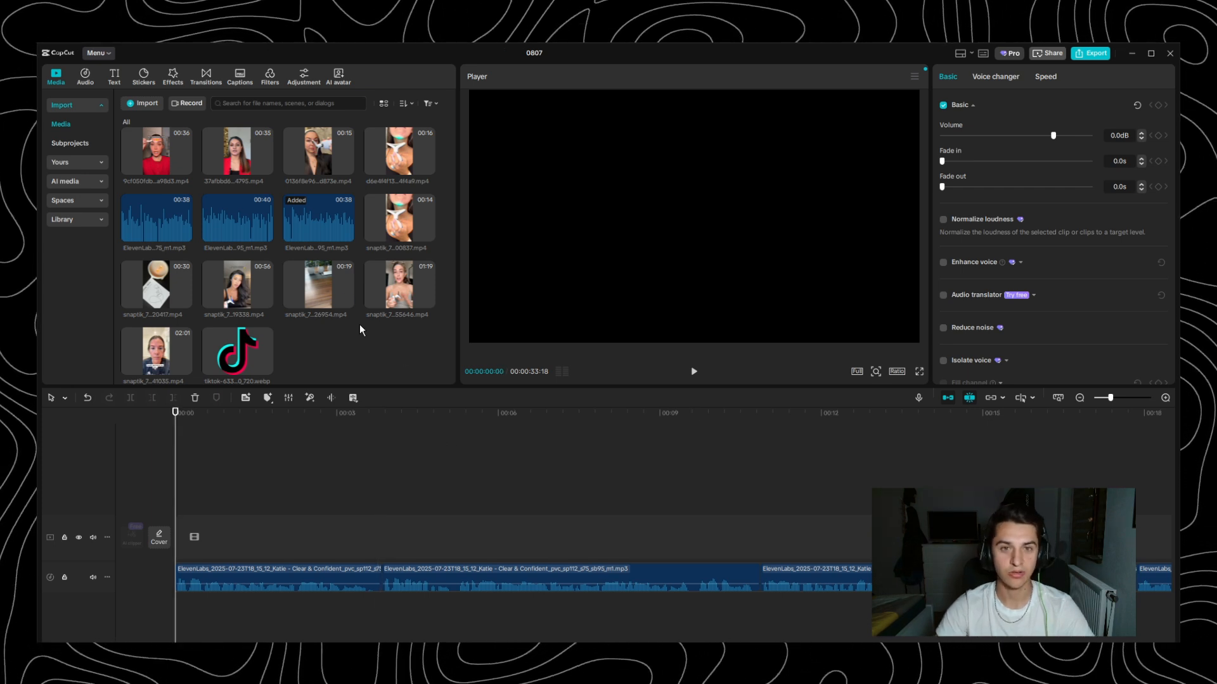
pyautogui.click(232, 436)
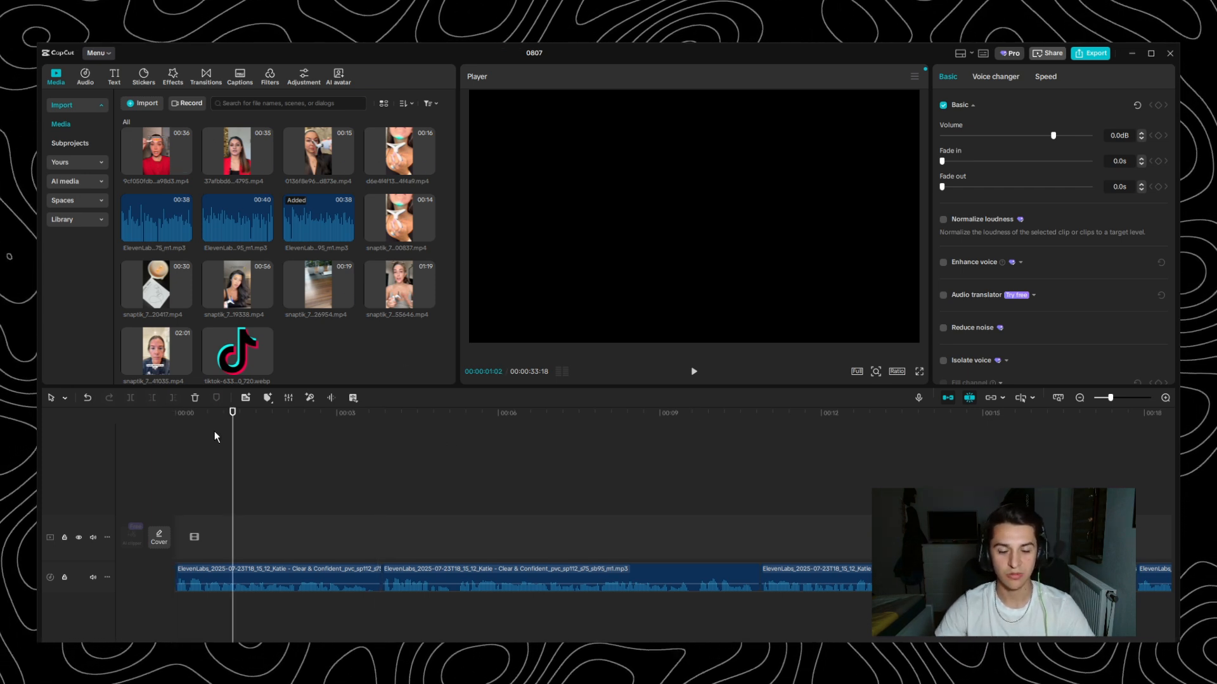
pyautogui.moveTo(291, 415); pyautogui.dragTo(66, 430)
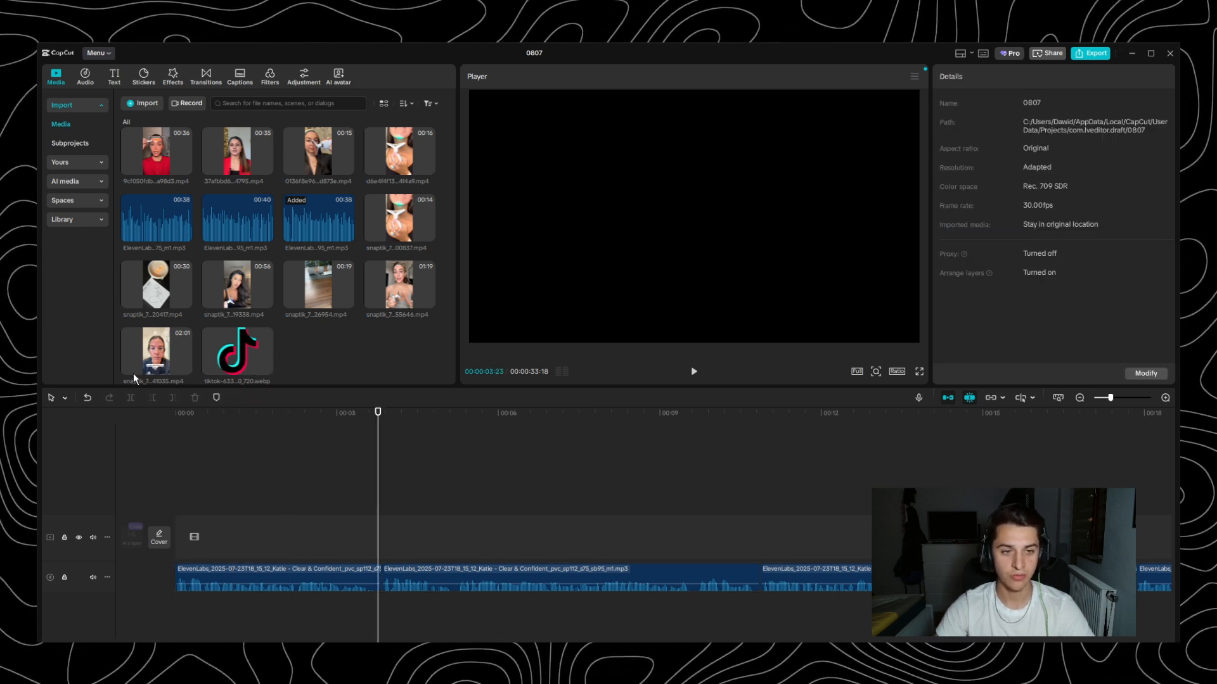
# - Stack the 00:36, 00:15, 01:19 and 00:56 face lift videos on separate tracks above the voiceover from 00:00, with the top clip muted
pyautogui.moveTo(247, 356); pyautogui.dragTo(273, 396)
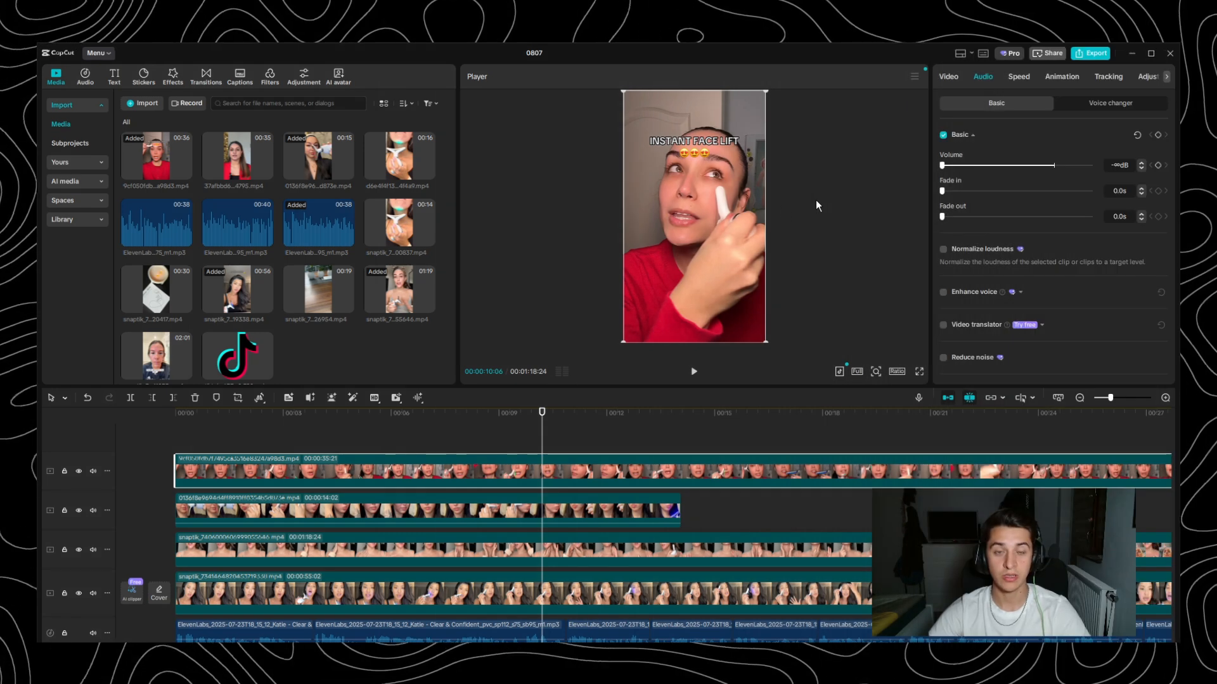
pyautogui.scroll(-2, 371, 501)
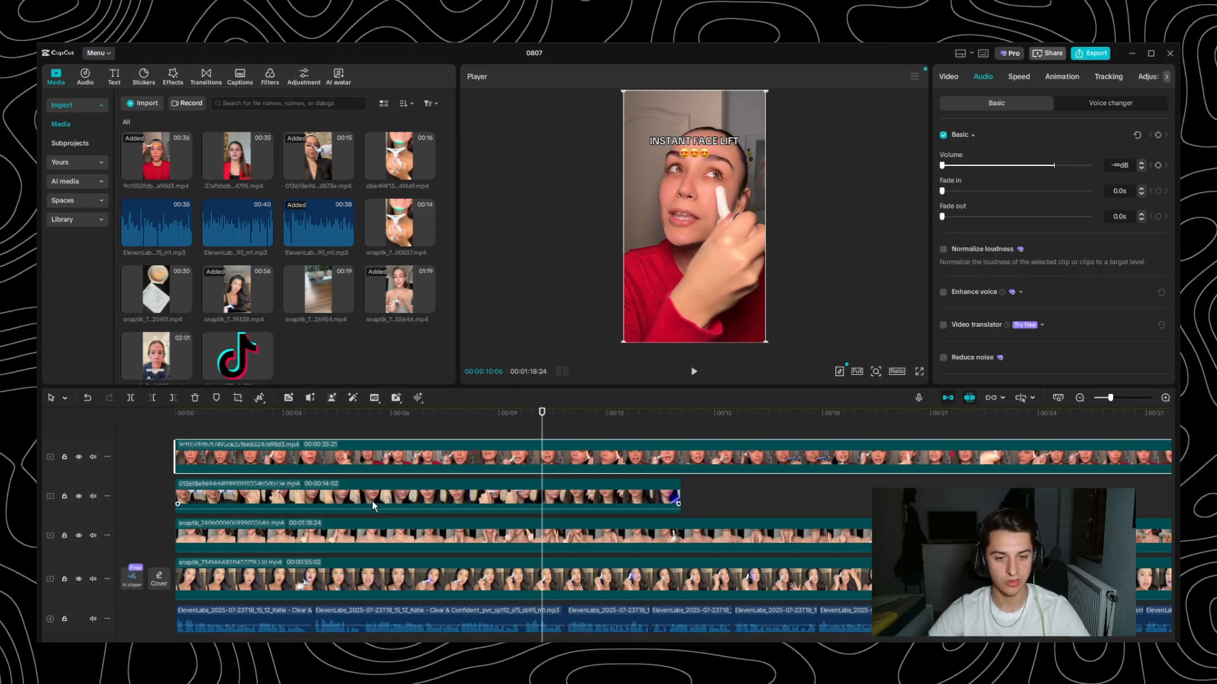
pyautogui.scroll(2, 372, 500)
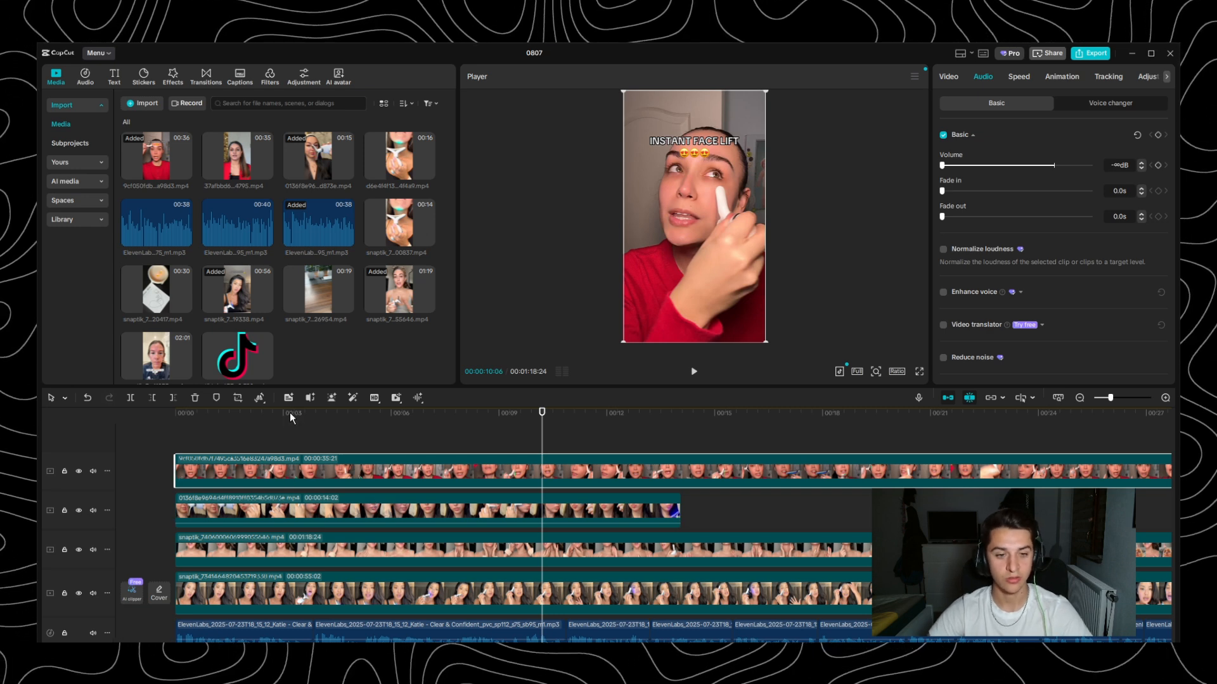
# - Preview the top red-shirt clip against the opening voiceover line, examining its first four seconds as hook footage
pyautogui.moveTo(290, 413); pyautogui.dragTo(108, 419)
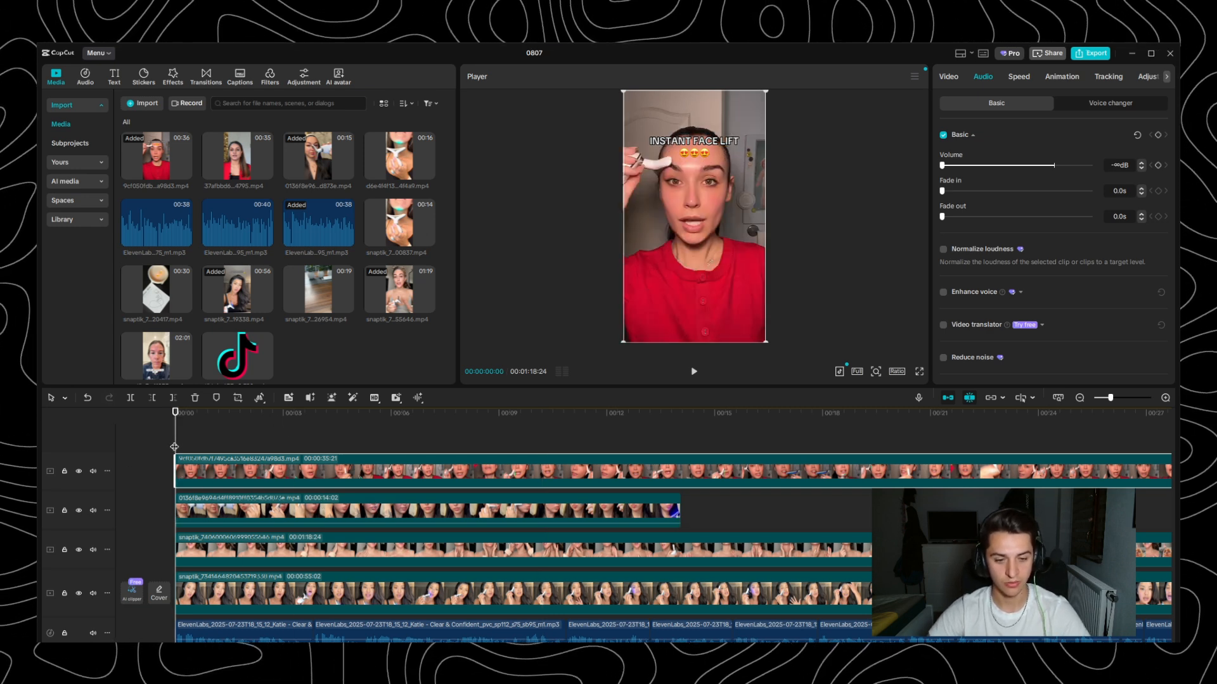
pyautogui.press('space')
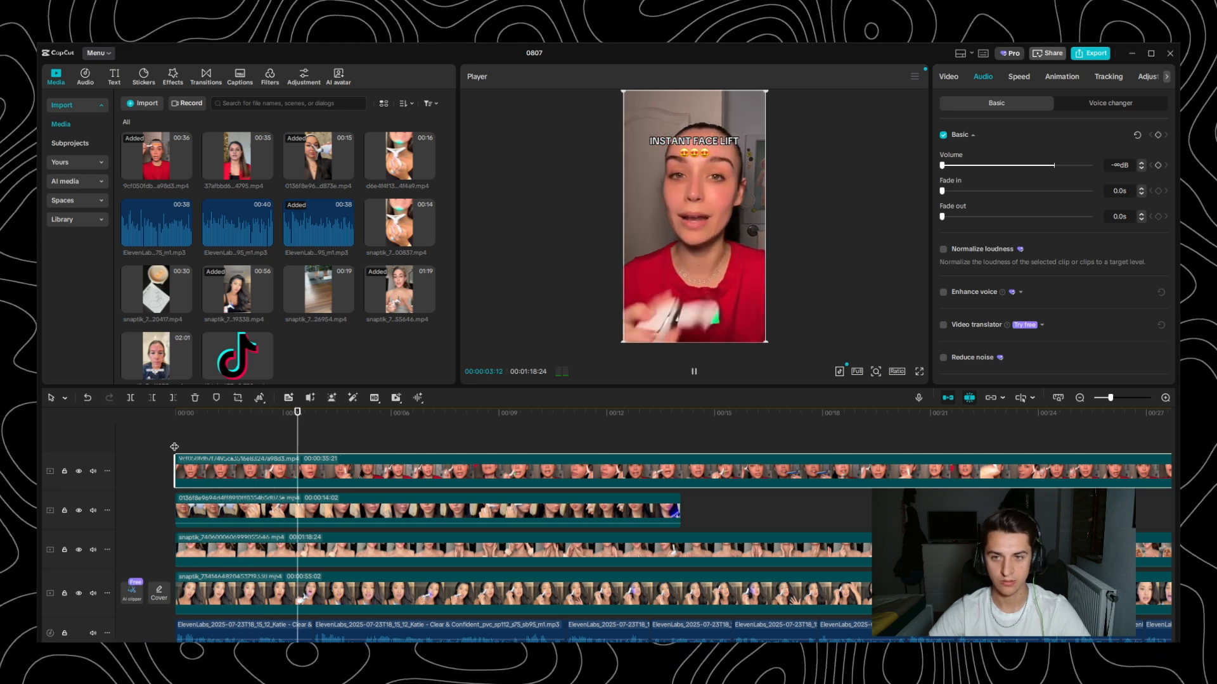
pyautogui.press('space')
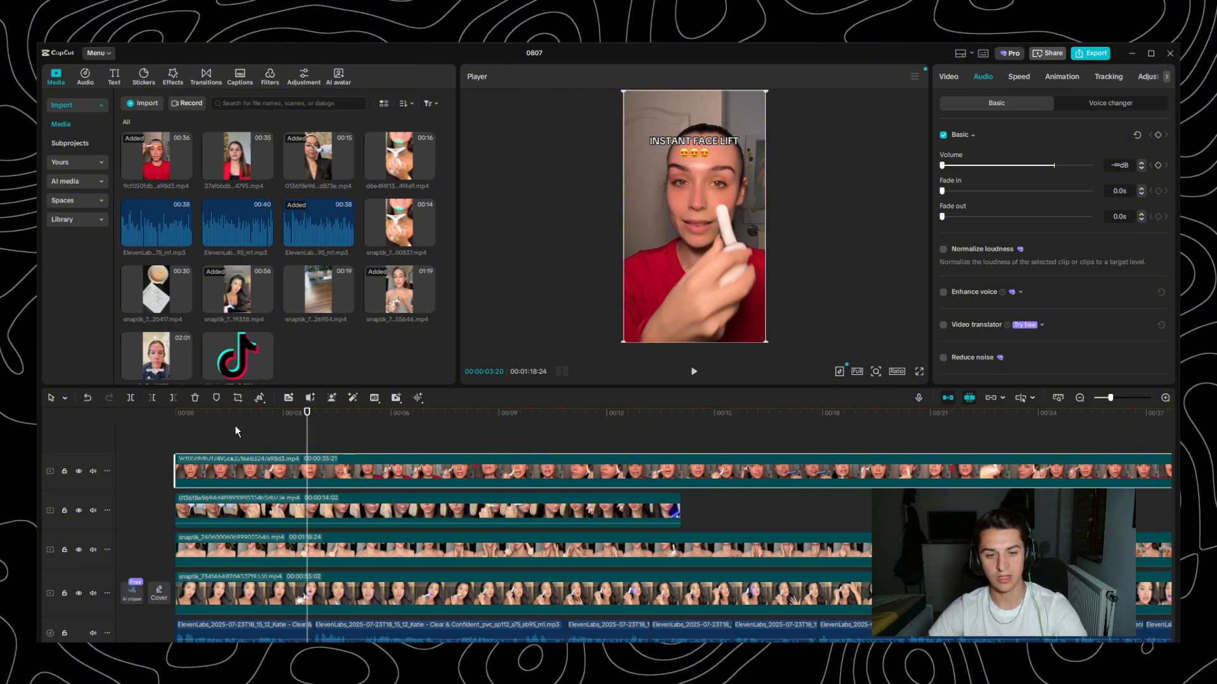
pyautogui.moveTo(241, 420); pyautogui.dragTo(121, 422)
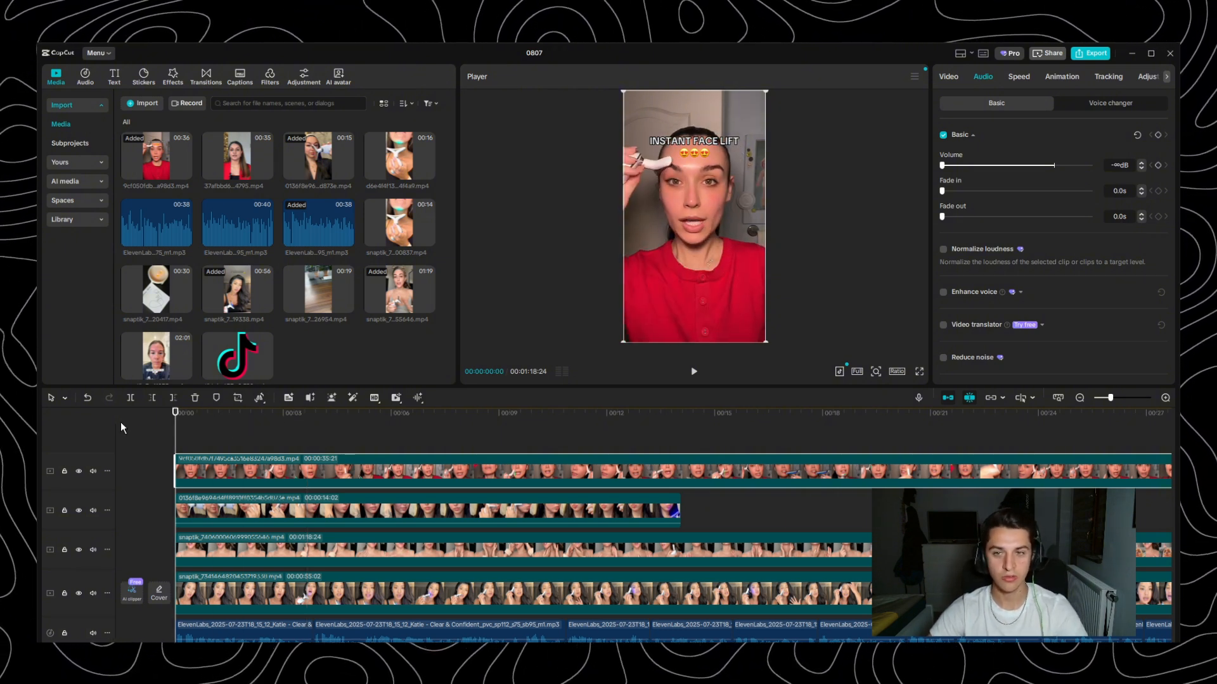
pyautogui.press('space')
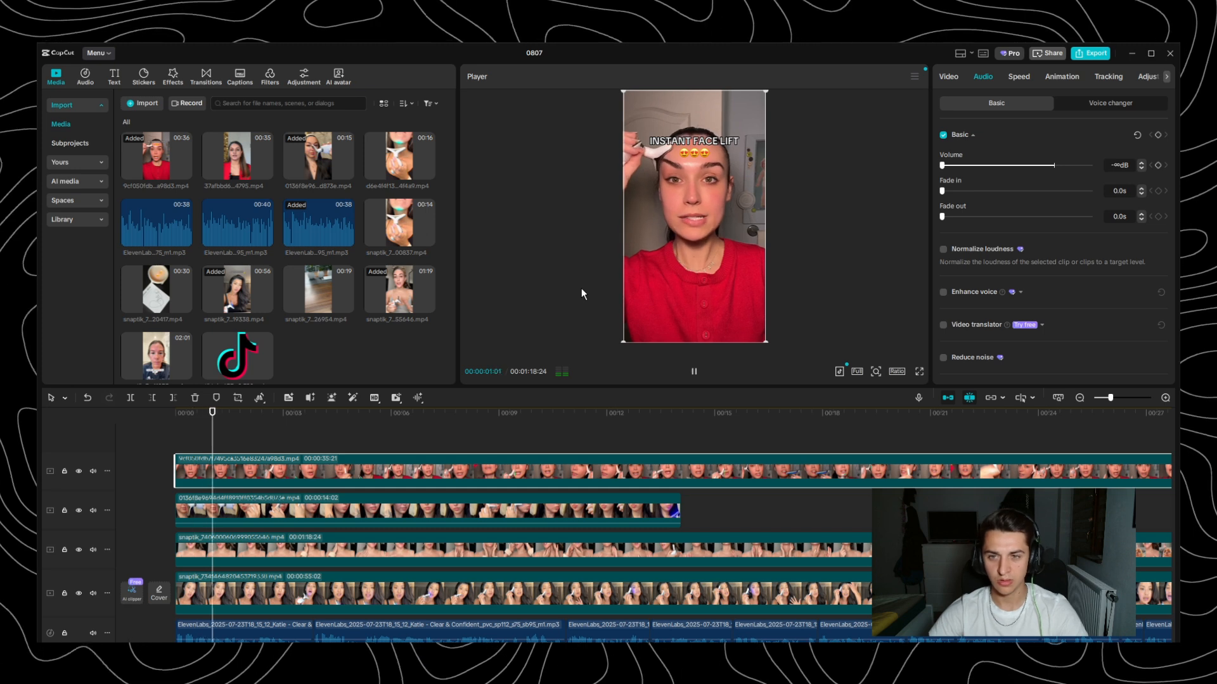
pyautogui.press('space')
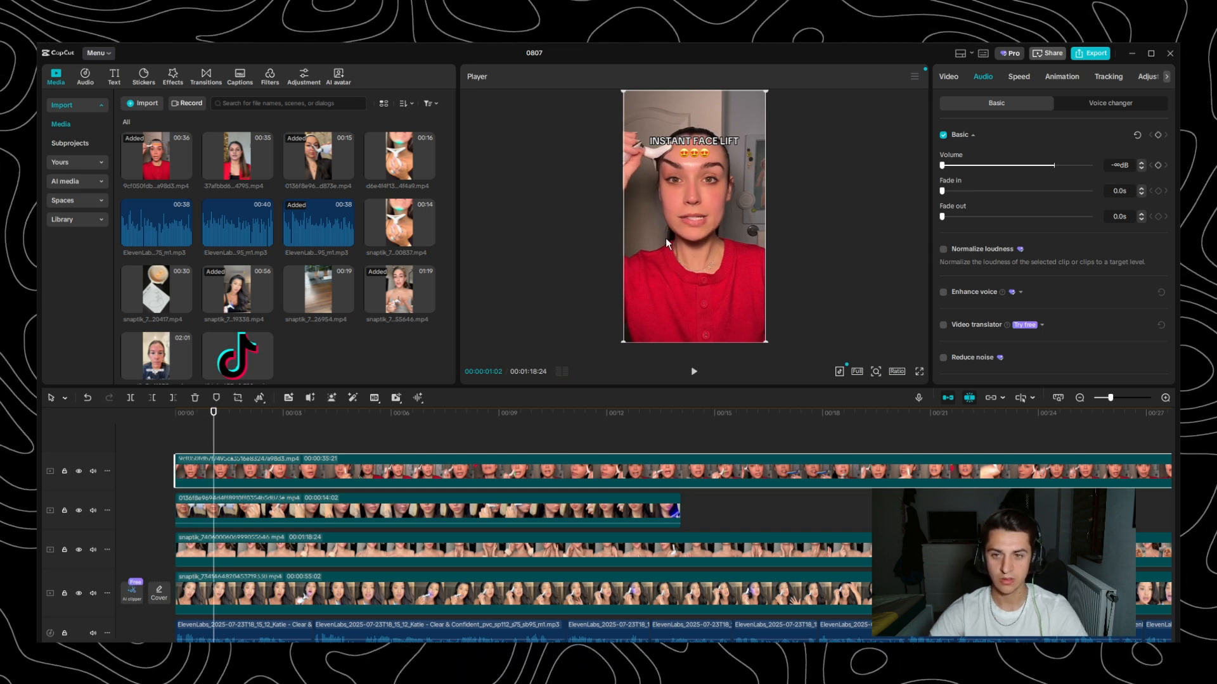
pyautogui.moveTo(216, 420); pyautogui.dragTo(290, 424)
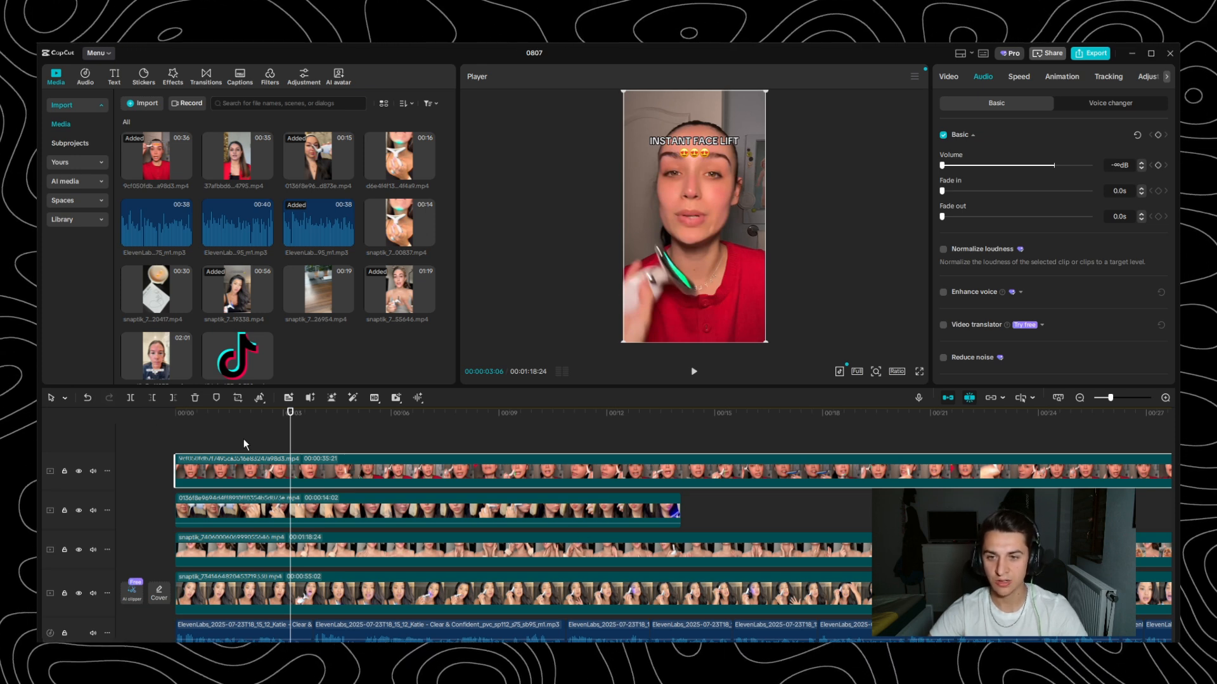
pyautogui.moveTo(290, 420); pyautogui.dragTo(318, 423)
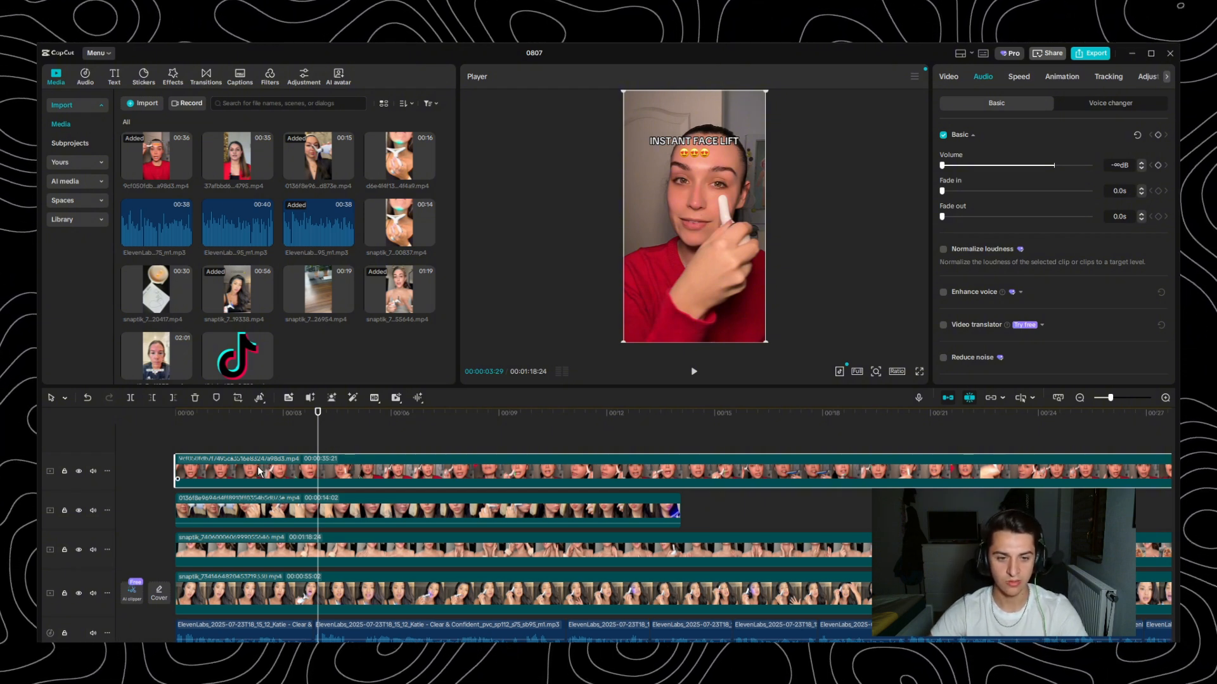
# - Disable the top red-shirt clip and preview the clip beneath it with the opening voiceover line from the start
pyautogui.press('v')
pyautogui.moveTo(295, 417); pyautogui.dragTo(67, 427)
pyautogui.press('space')
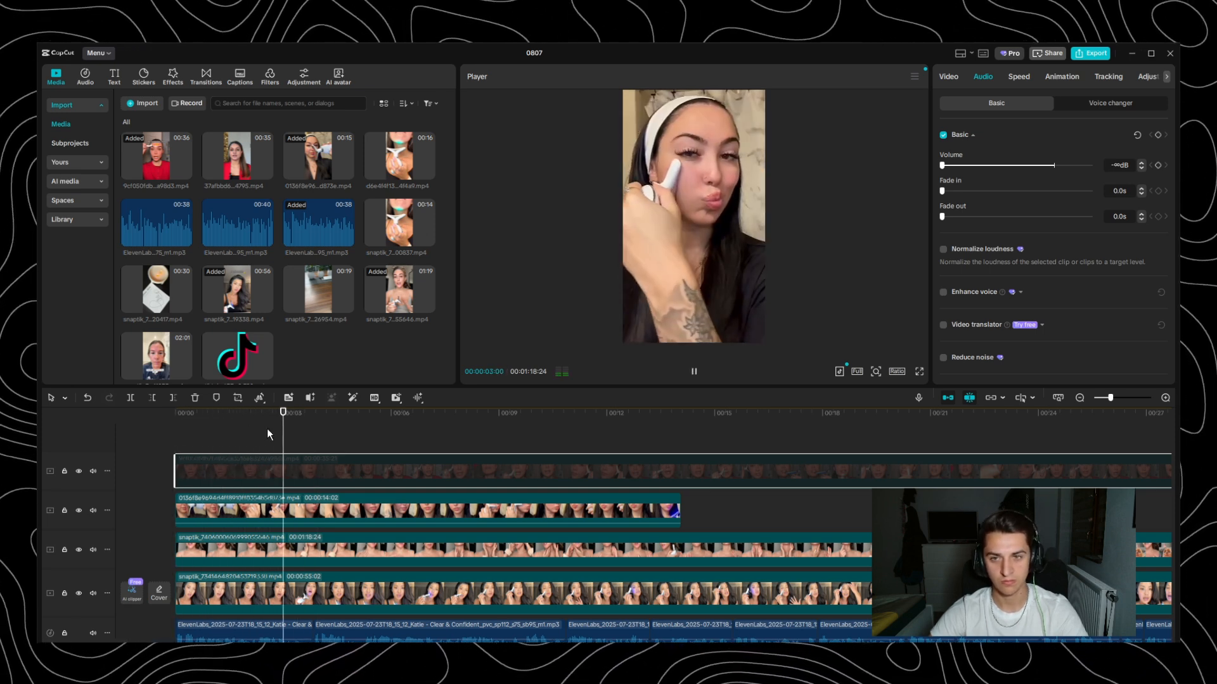
pyautogui.press('space')
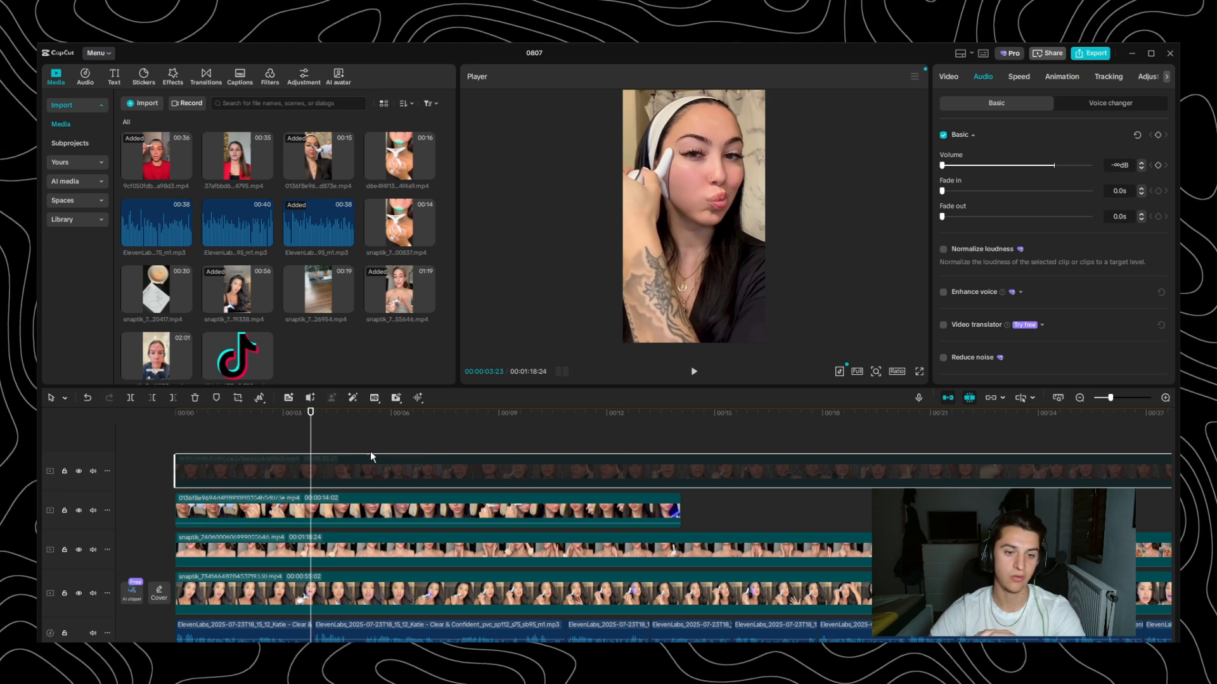
pyautogui.moveTo(241, 417); pyautogui.dragTo(132, 422)
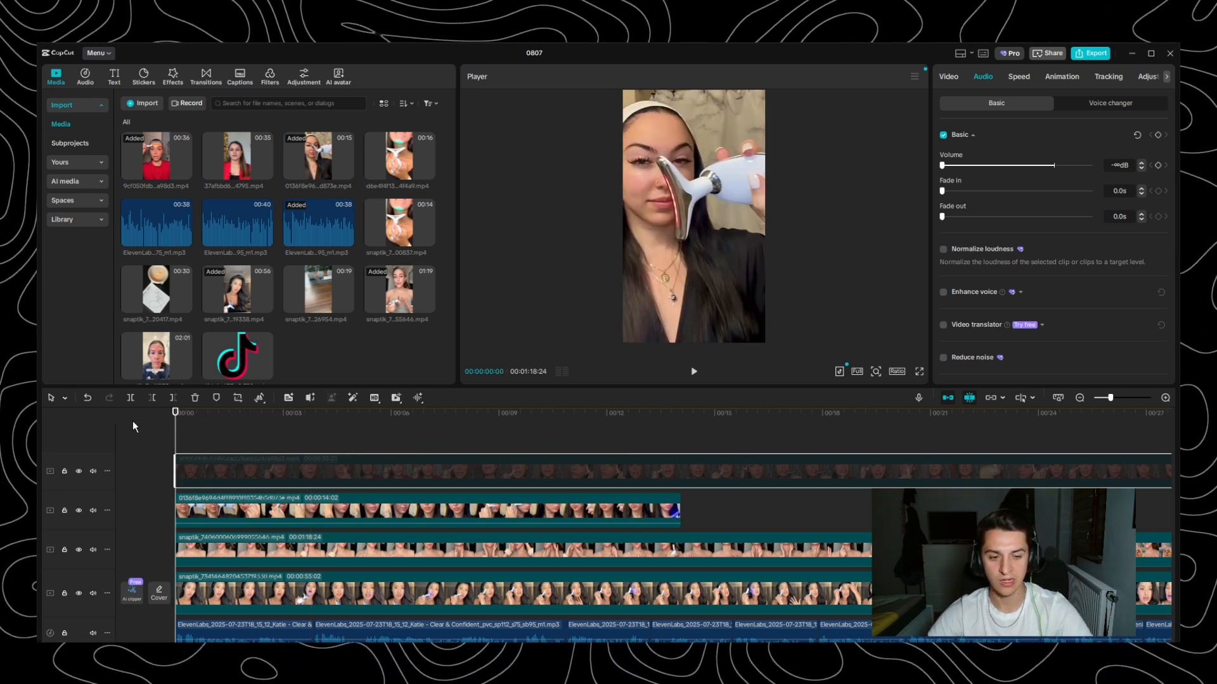
pyautogui.press('space')
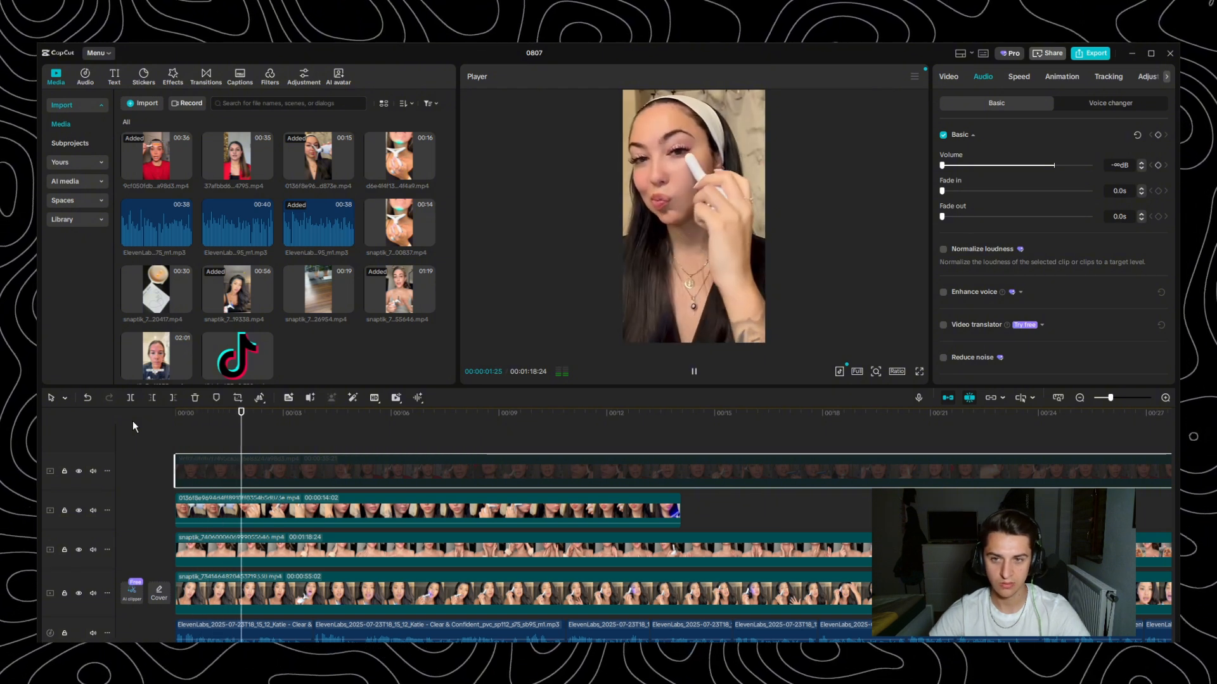
# - Replay the headband clip from the start with the voiceover and compare its first five seconds with the temporarily re-enabled red-shirt clip
pyautogui.press('space')
pyautogui.moveTo(240, 413); pyautogui.dragTo(105, 420)
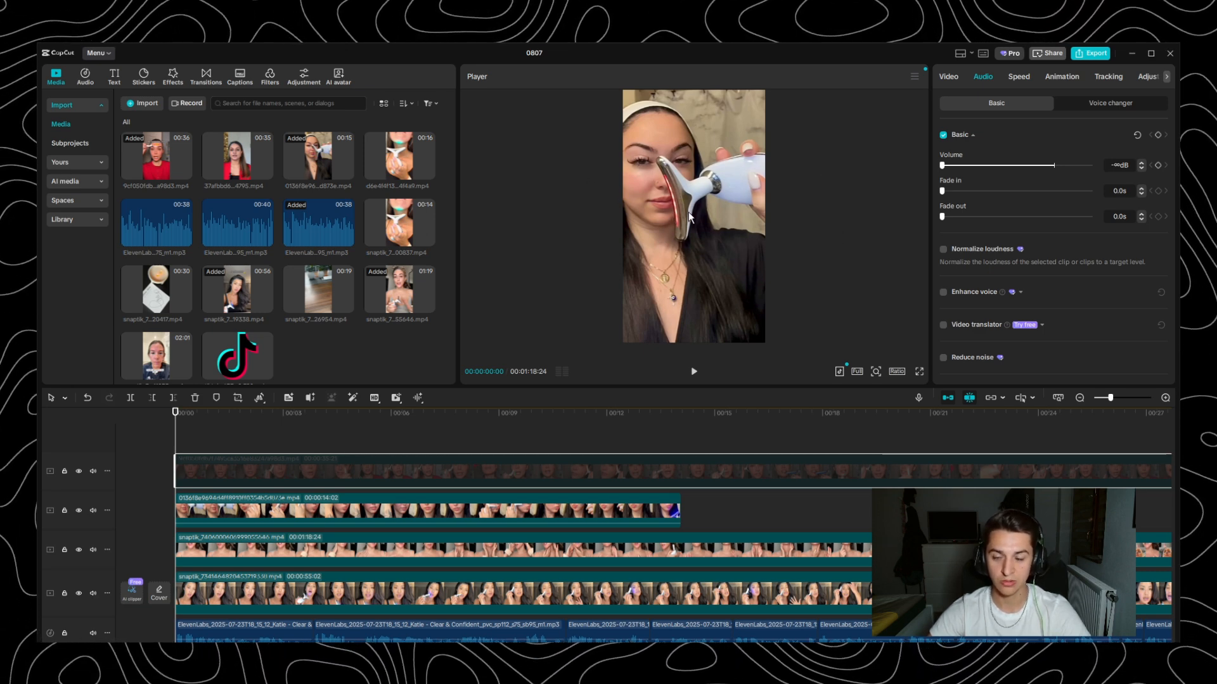
pyautogui.press('space')
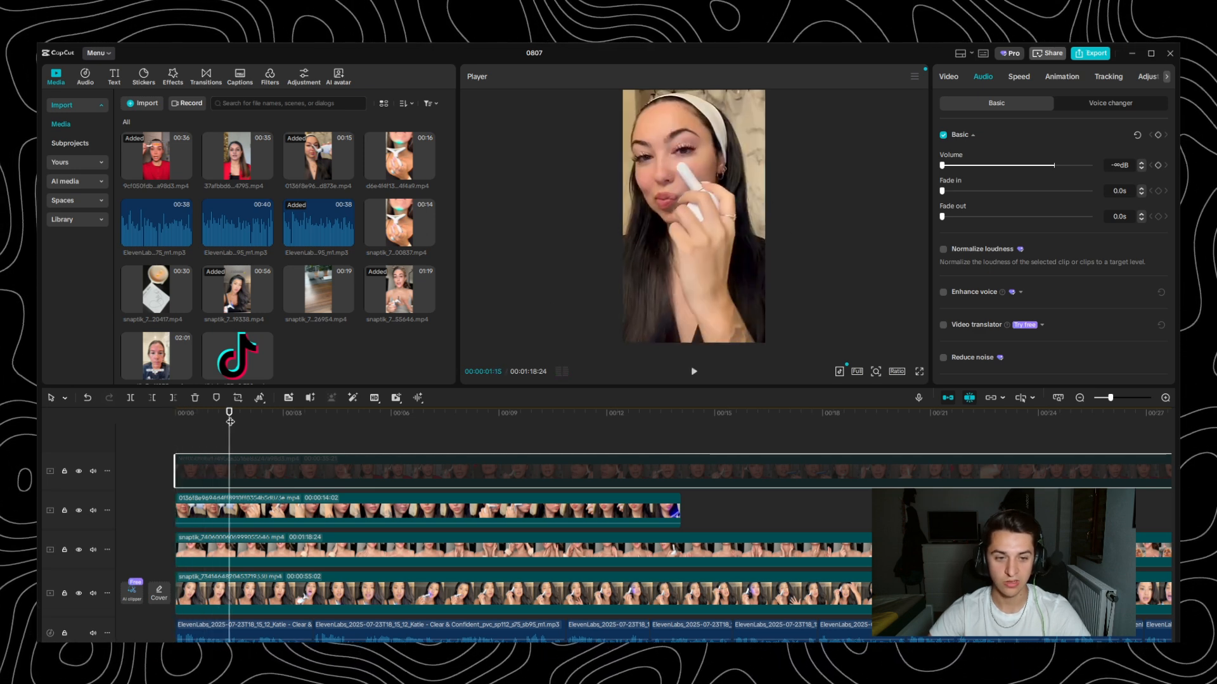
pyautogui.moveTo(229, 420); pyautogui.dragTo(318, 432)
pyautogui.moveTo(378, 476); pyautogui.dragTo(378, 476)
pyautogui.moveTo(231, 431)
pyautogui.mouseDown()
pyautogui.moveTo(216, 431)
pyautogui.moveTo(247, 434)
pyautogui.mouseUp()
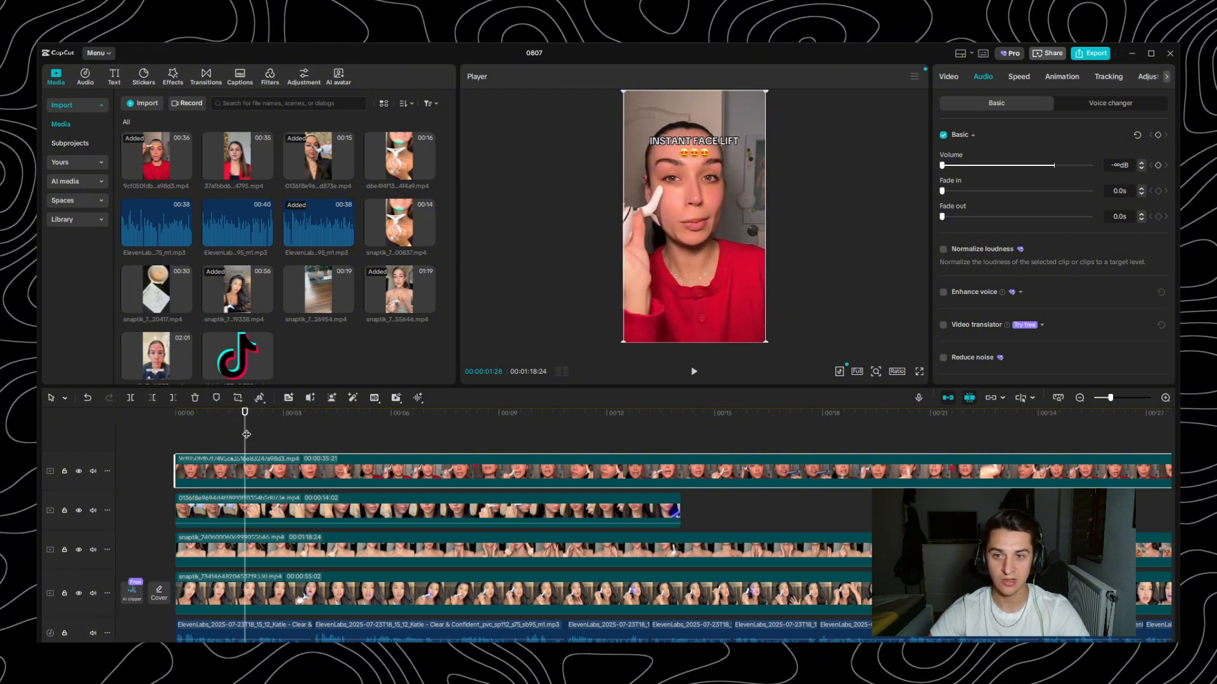
pyautogui.press('v')
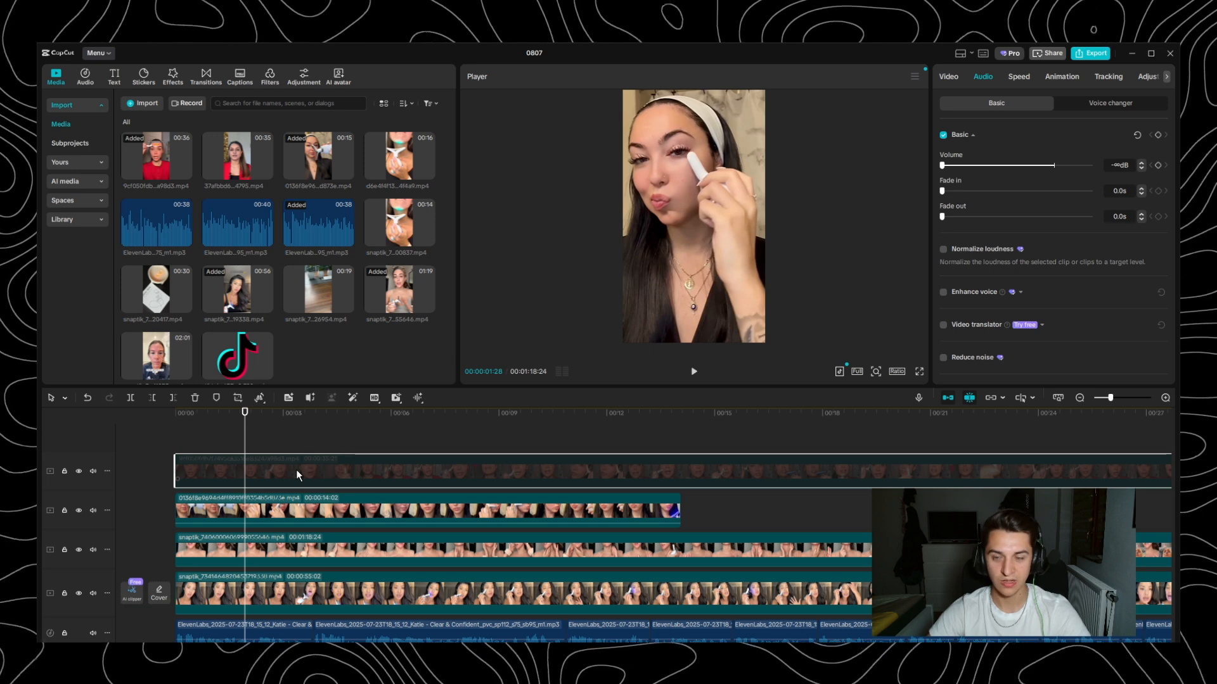
pyautogui.moveTo(240, 419); pyautogui.dragTo(351, 424)
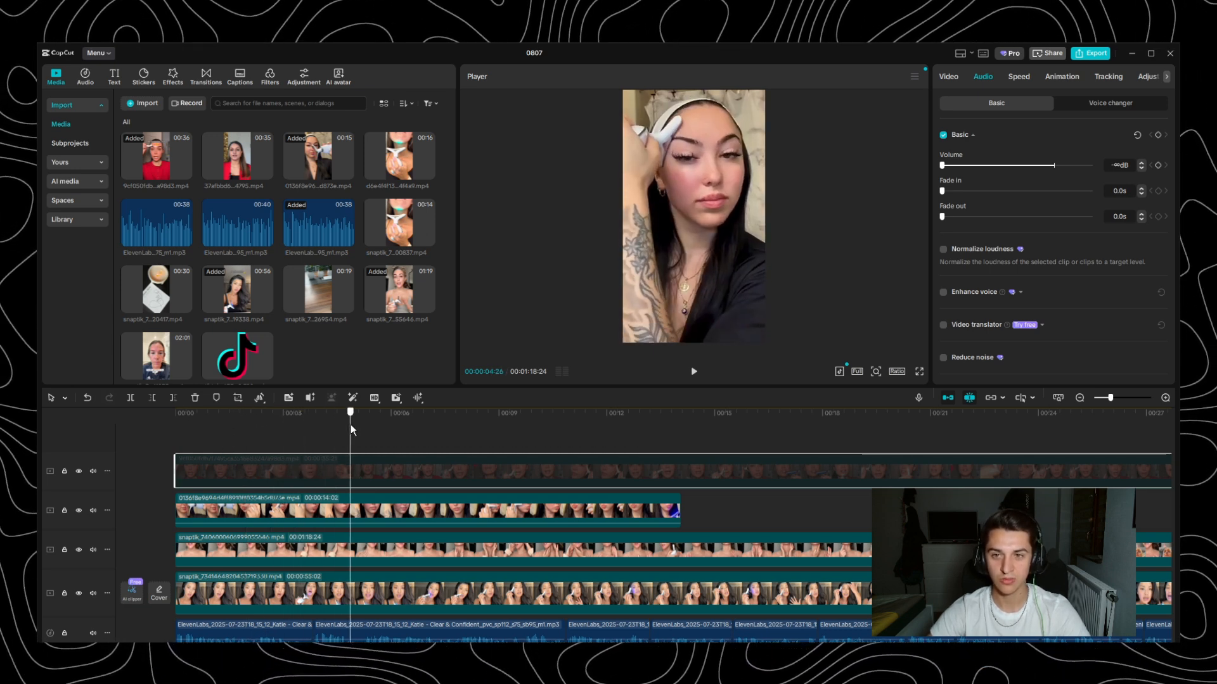
# - Disable the headband clip and preview the 01:19 grey-top clip beneath it from 00:00 with the opening voiceover line
pyautogui.click(246, 509)
pyautogui.press('v')
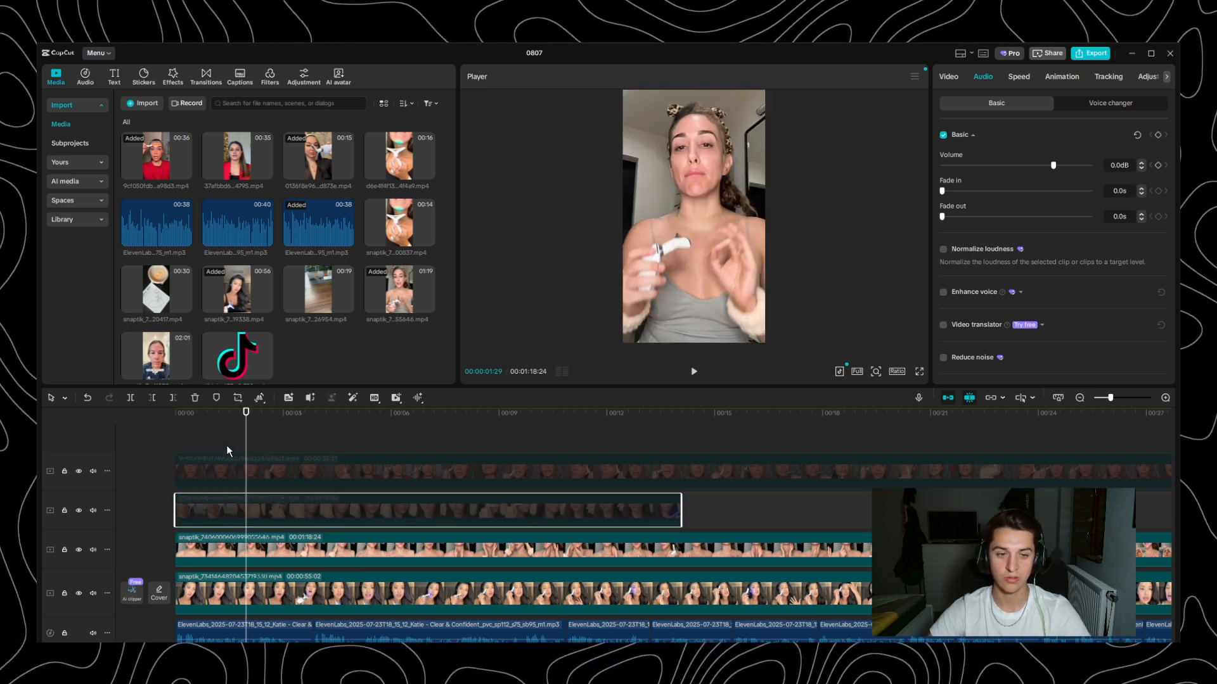
pyautogui.moveTo(243, 417); pyautogui.dragTo(105, 427)
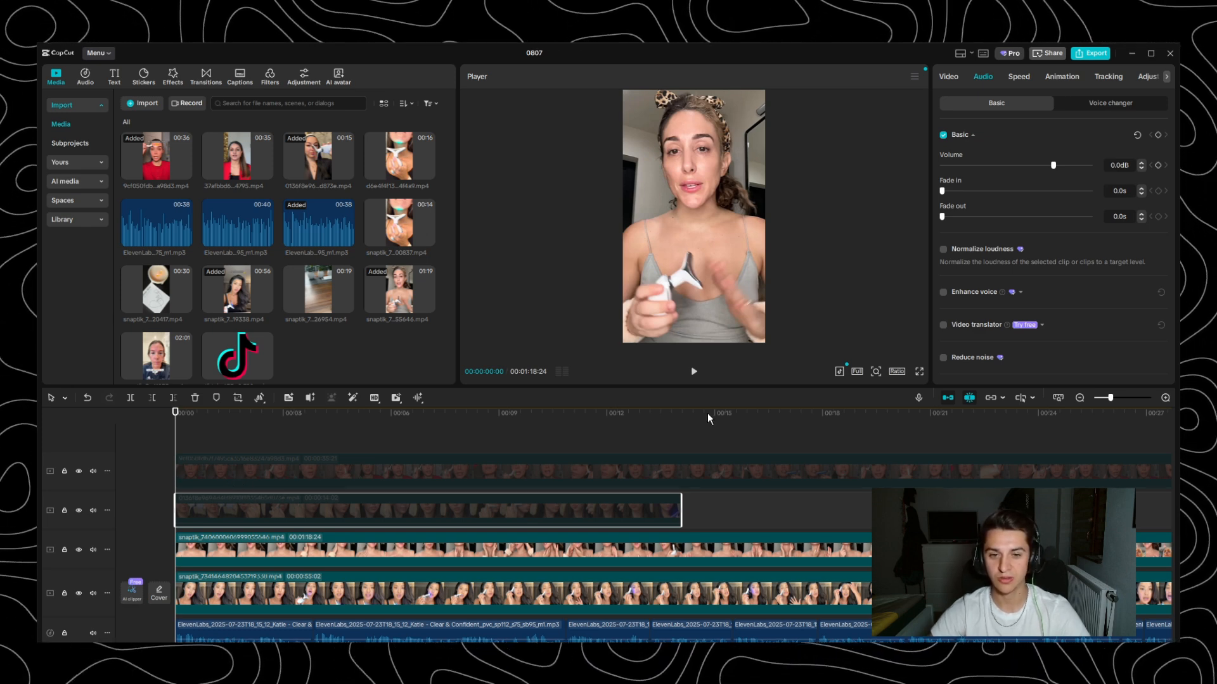
pyautogui.press('space')
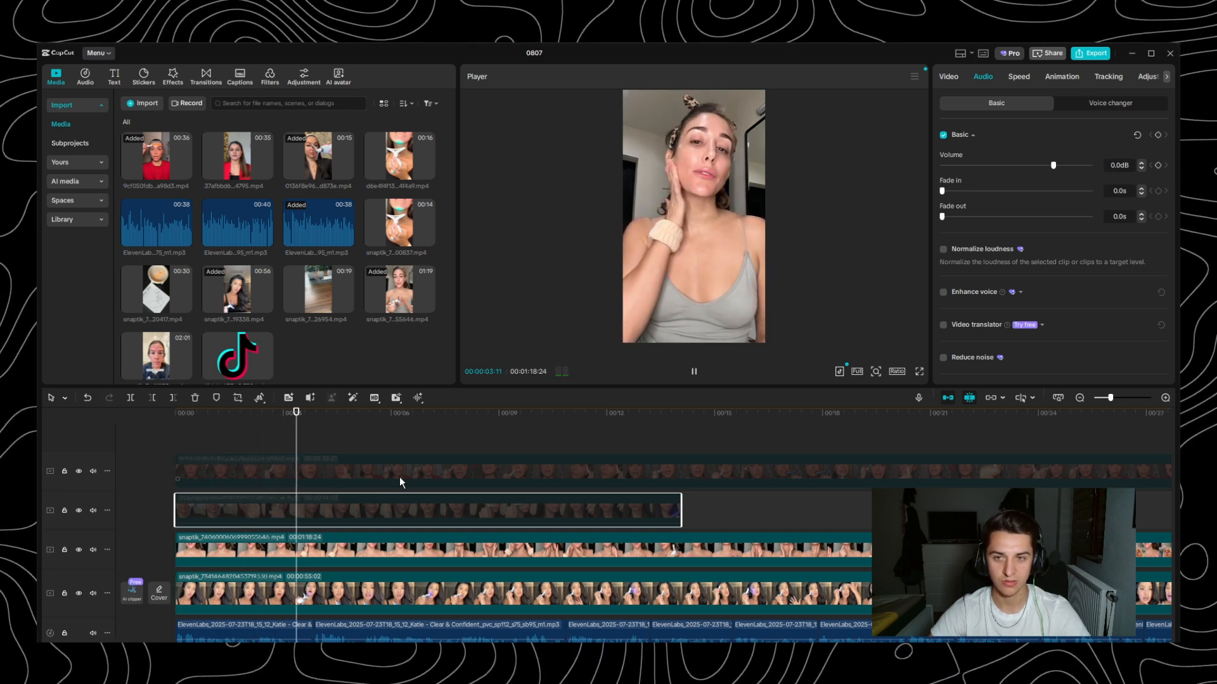
pyautogui.press('space')
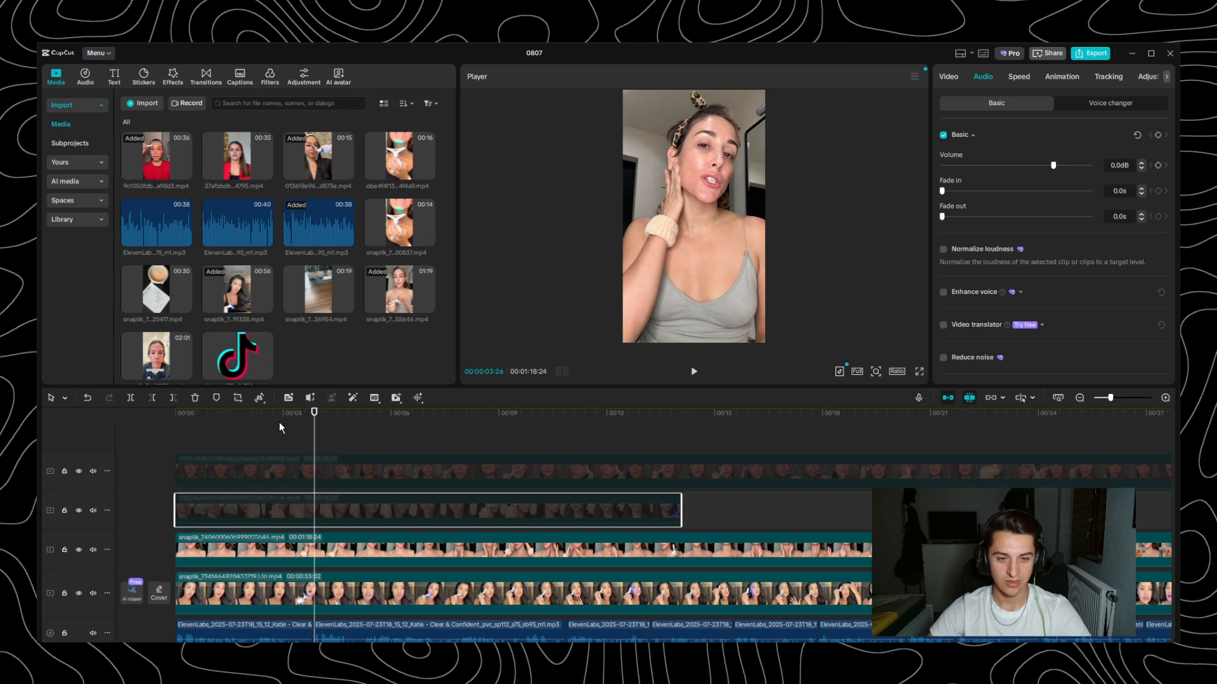
pyautogui.click(246, 424)
pyautogui.moveTo(195, 427); pyautogui.dragTo(167, 450)
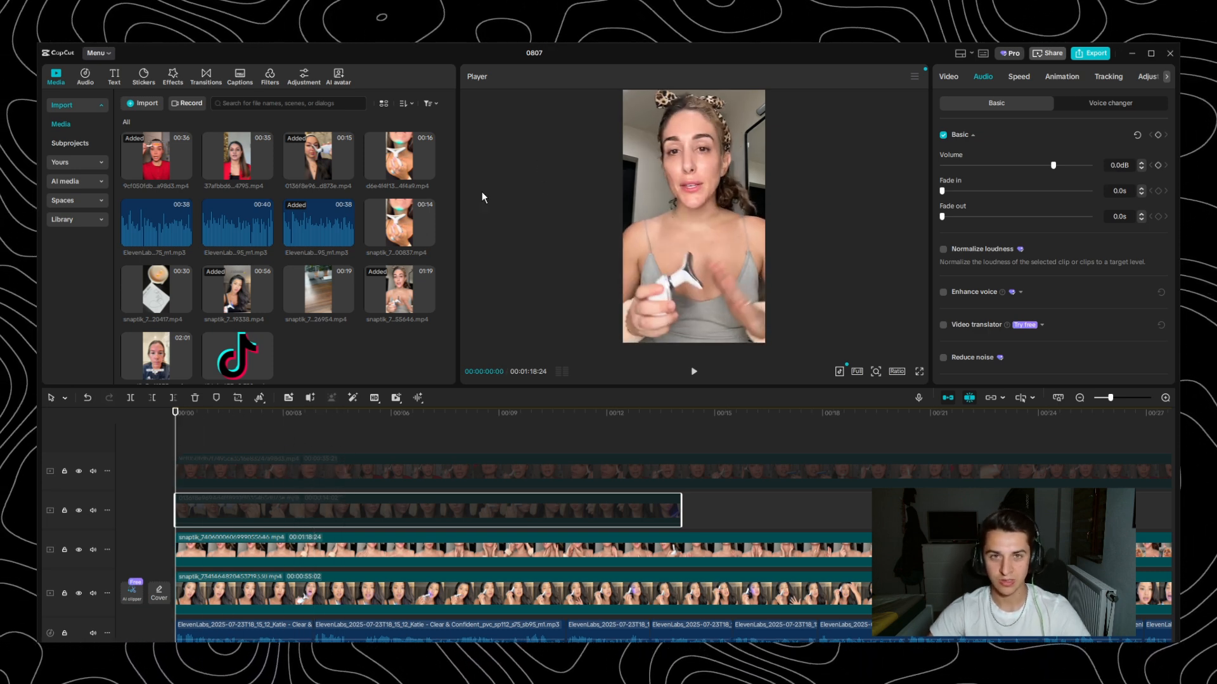
# - Disable the 01:19 grey-top clip and preview the 00:56 black-top clip with the opening voiceover line up to about four seconds
pyautogui.click(375, 553)
pyautogui.press('v')
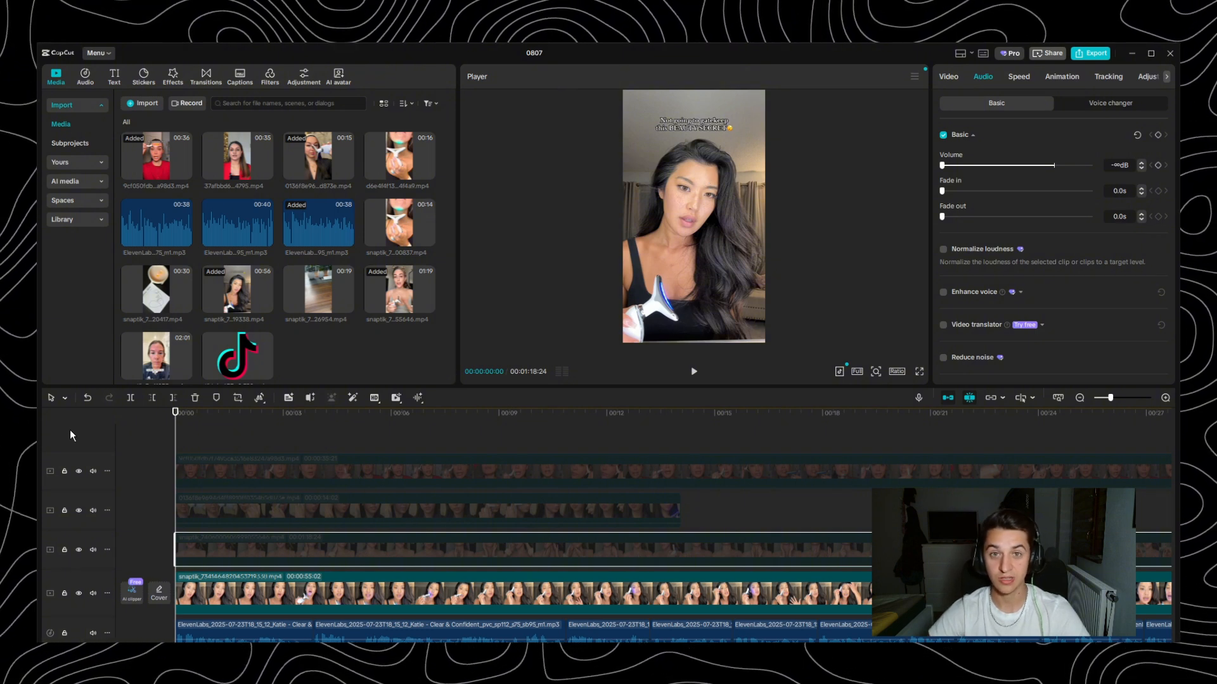
pyautogui.press('space')
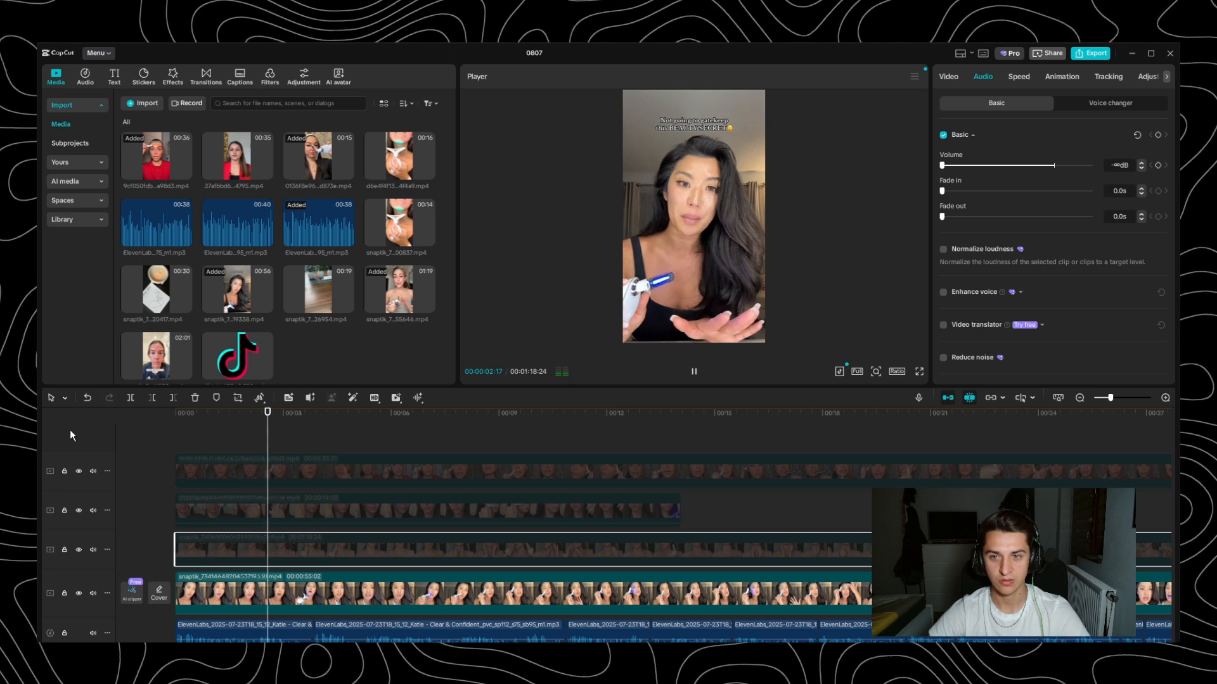
pyautogui.press('space')
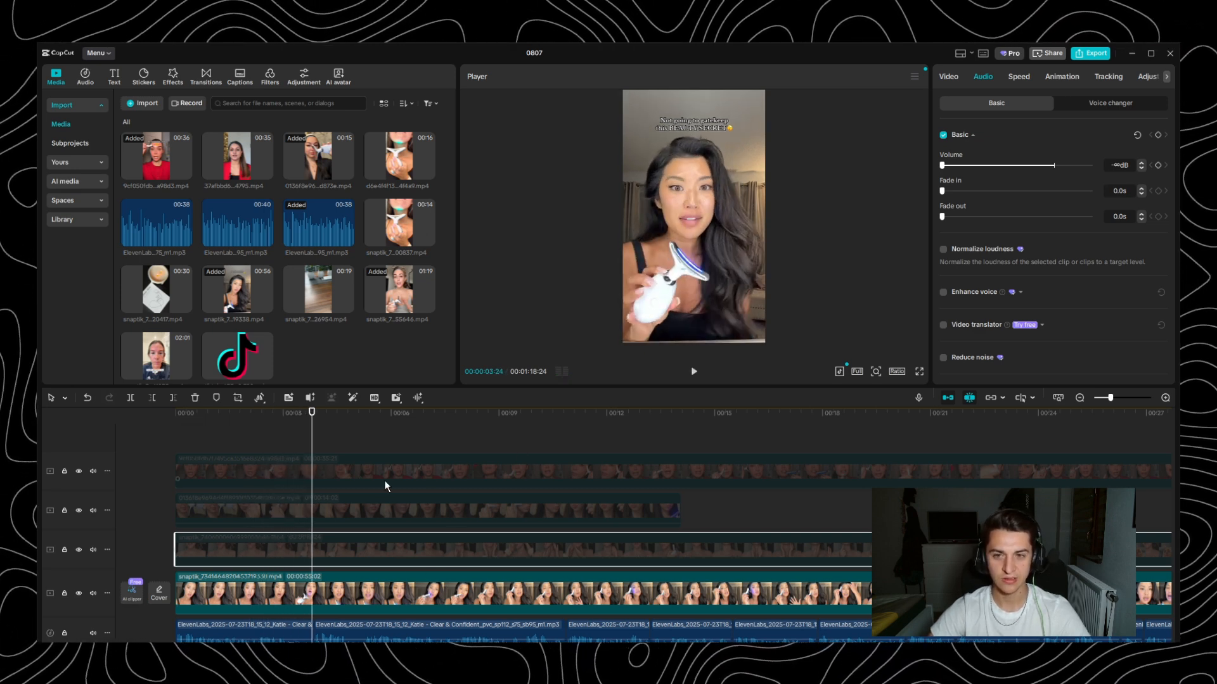
pyautogui.moveTo(297, 438); pyautogui.dragTo(254, 440)
pyautogui.press('space')
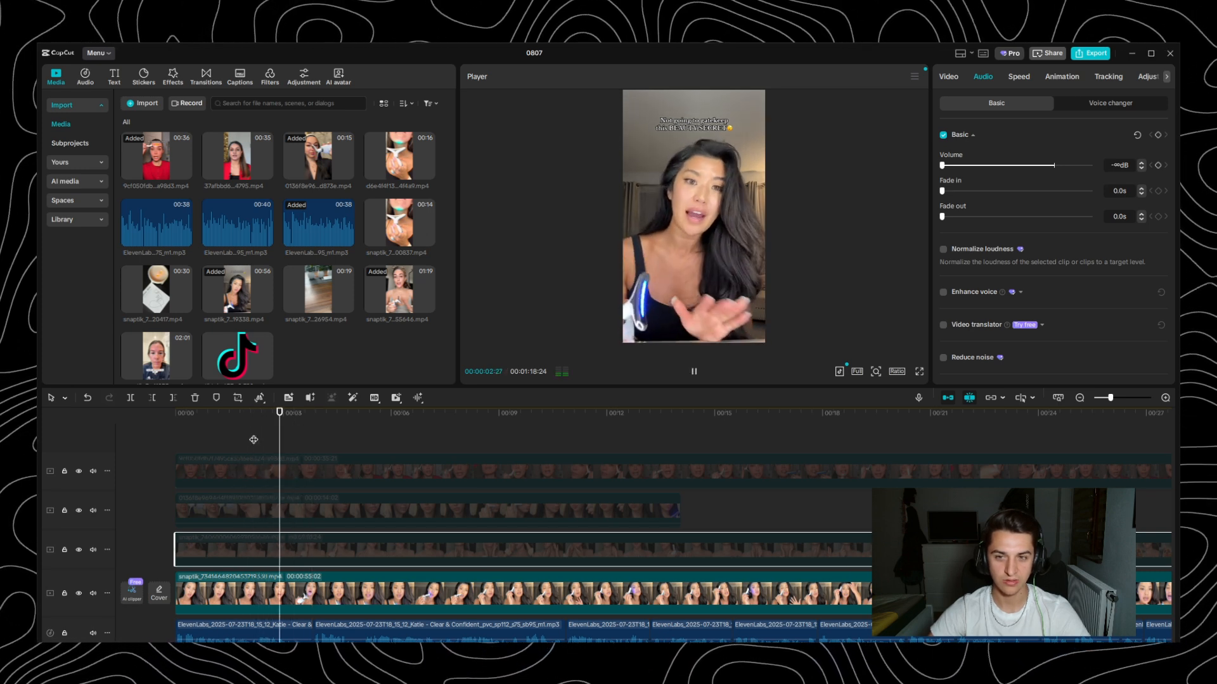
pyautogui.press('space')
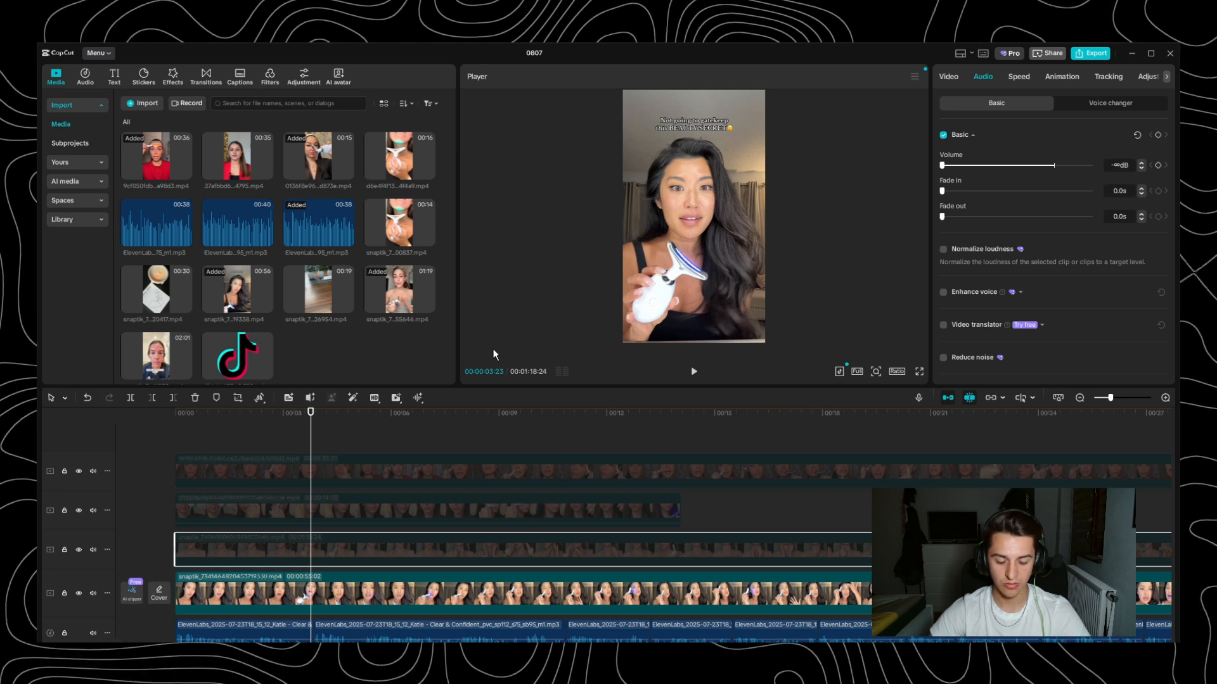
# - Set the 00:56 black-top clip's speed to 1.10x and replay it from the start against the opening voiceover line
pyautogui.click(446, 609)
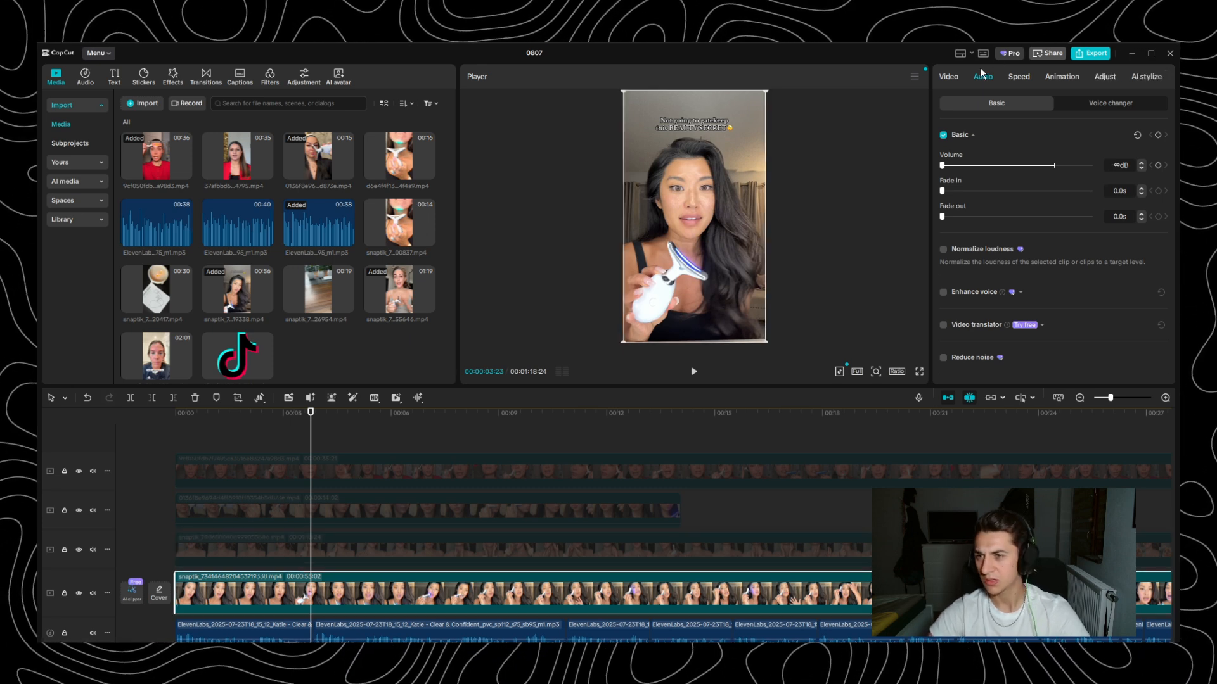
pyautogui.click(1019, 77)
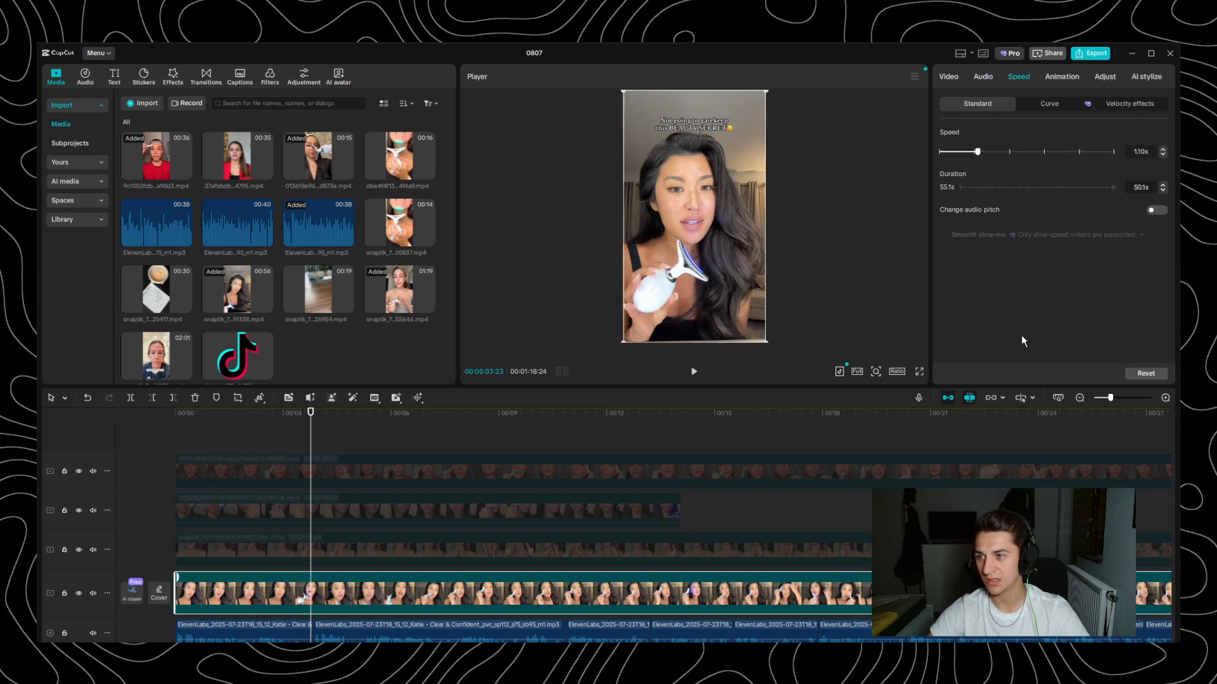
pyautogui.press('Home')
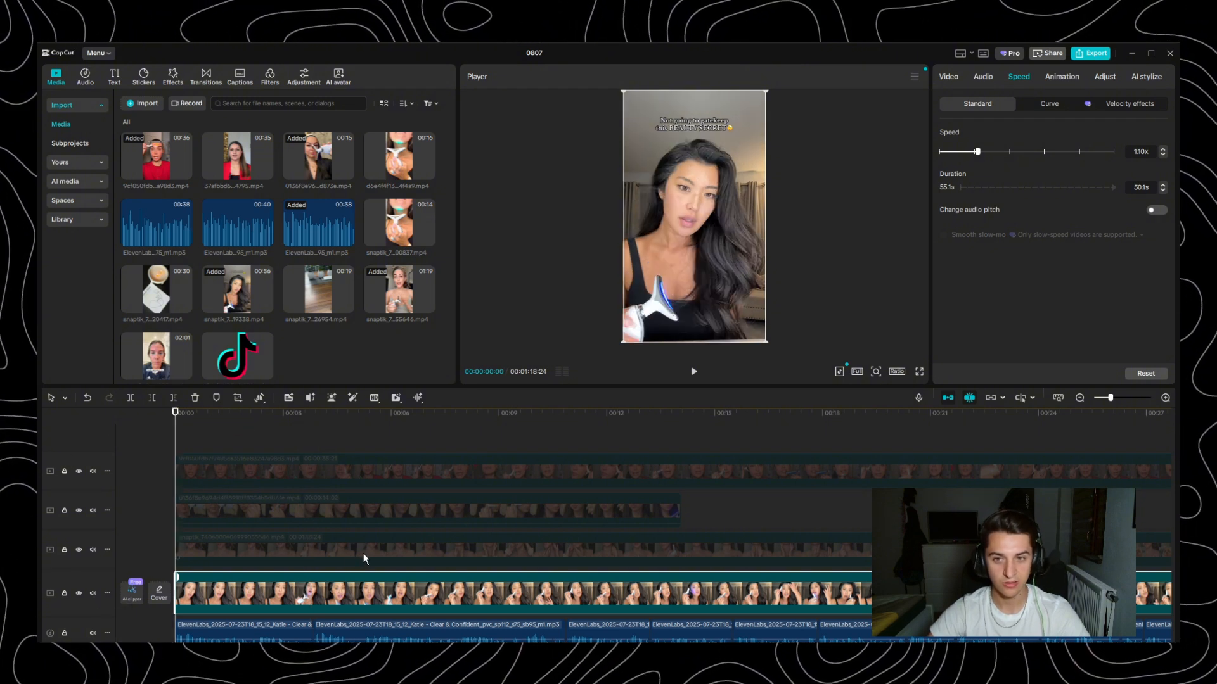
pyautogui.press('space')
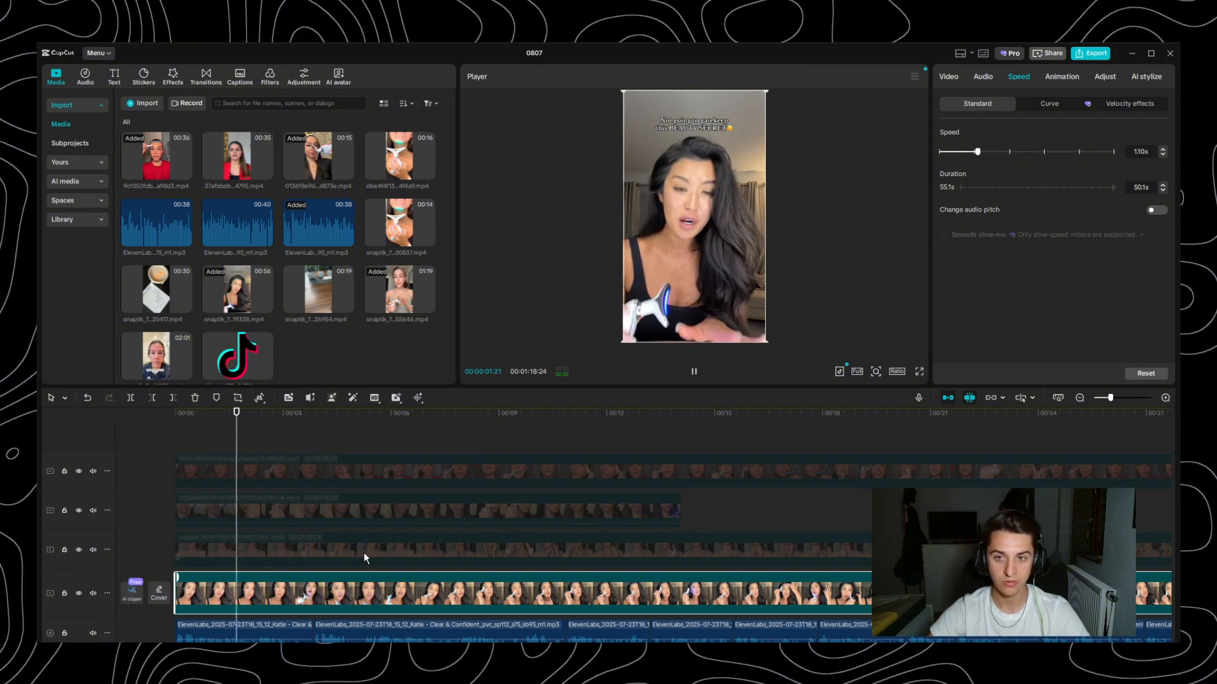
pyautogui.press('space')
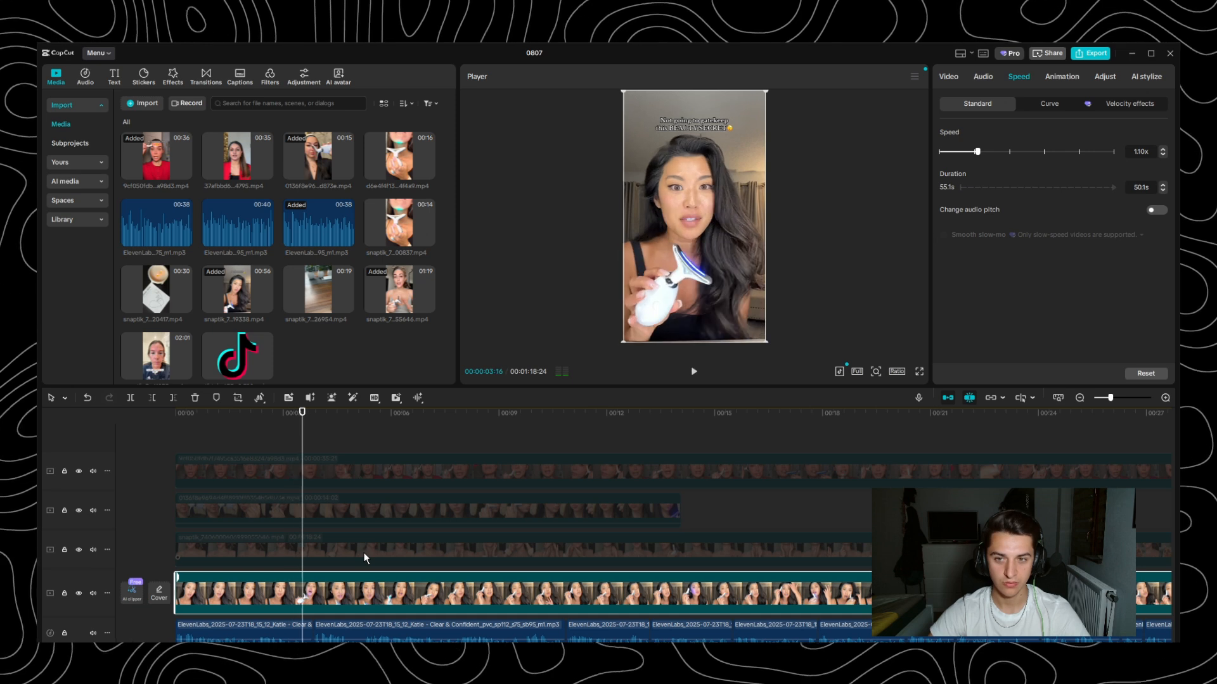
pyautogui.press('space')
pyautogui.press('space')
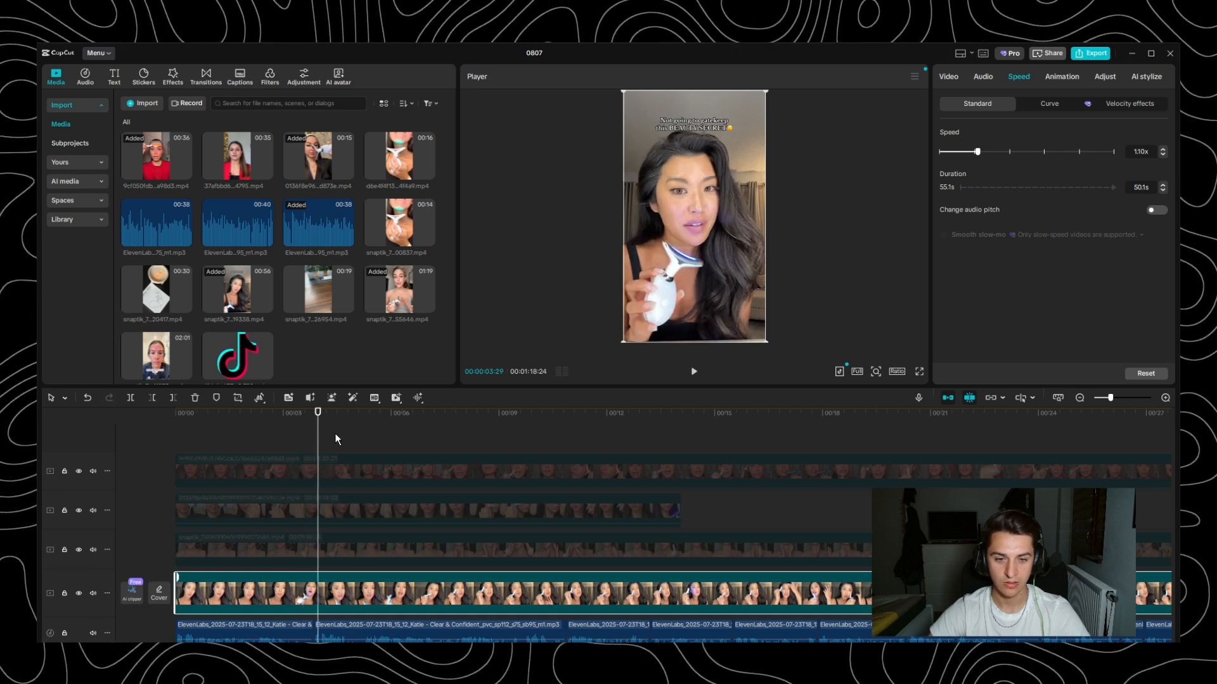
# - Split the black-top clip at 00:03:25, where the first voiceover line ends, and delete the remainder
pyautogui.moveTo(319, 426); pyautogui.dragTo(313, 431)
pyautogui.scroll(4, 442, 563)
pyautogui.scroll(-1, 428, 572)
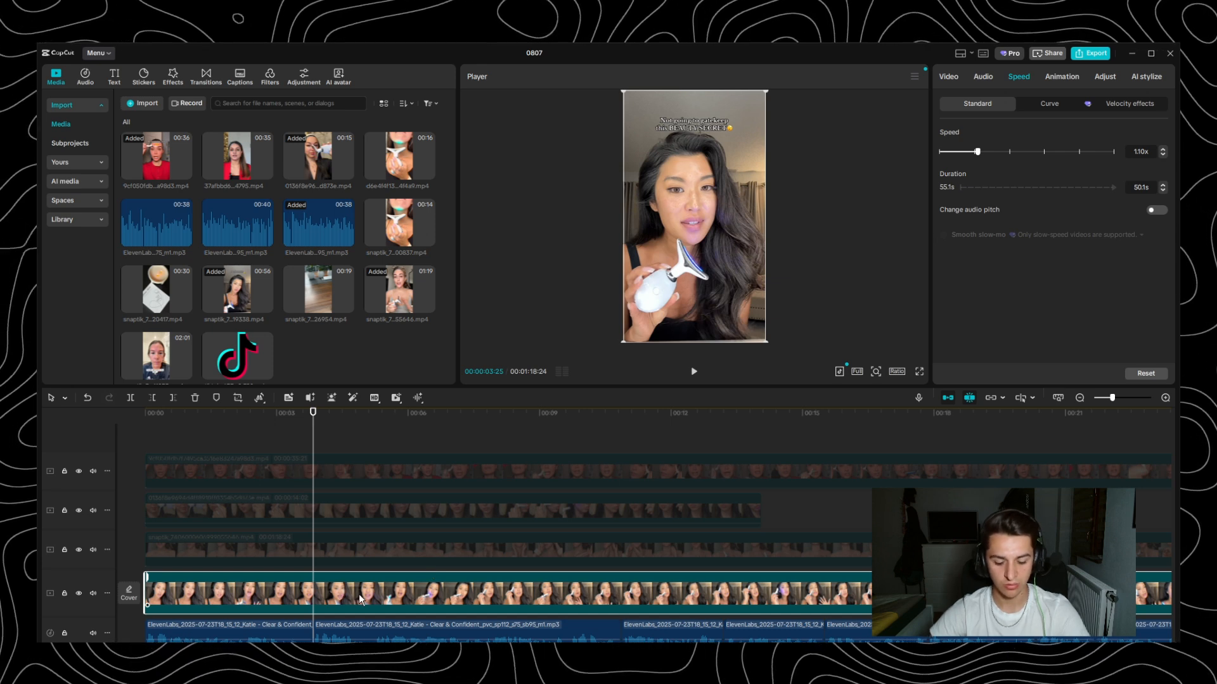
pyautogui.hotkey('ctrl', 'b')
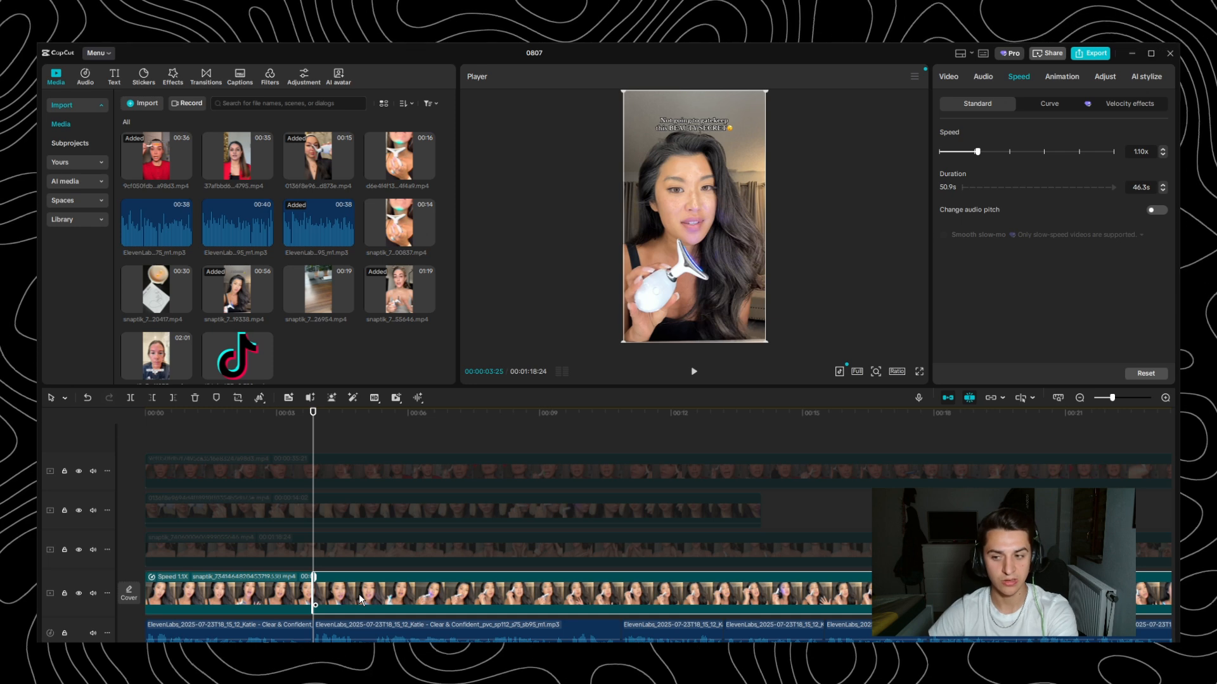
pyautogui.press('Delete')
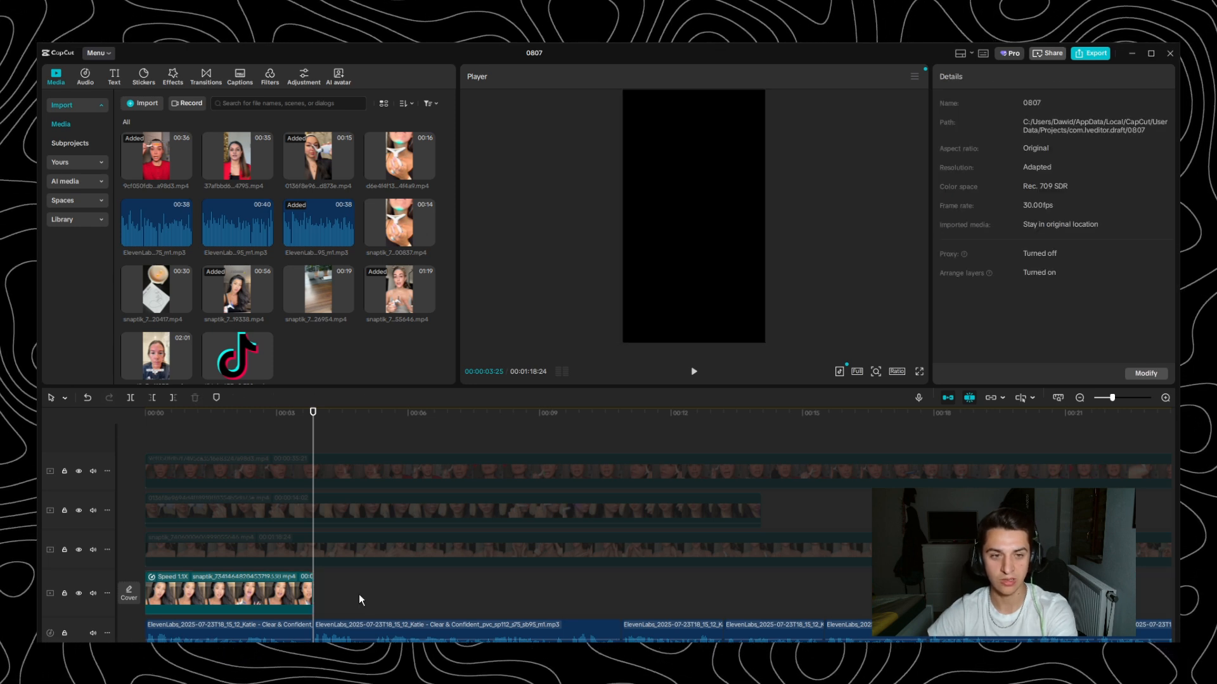
# - Try placing the full 00:56 video again directly after the trimmed opening clip at 00:03:25
pyautogui.moveTo(246, 266); pyautogui.dragTo(417, 589)
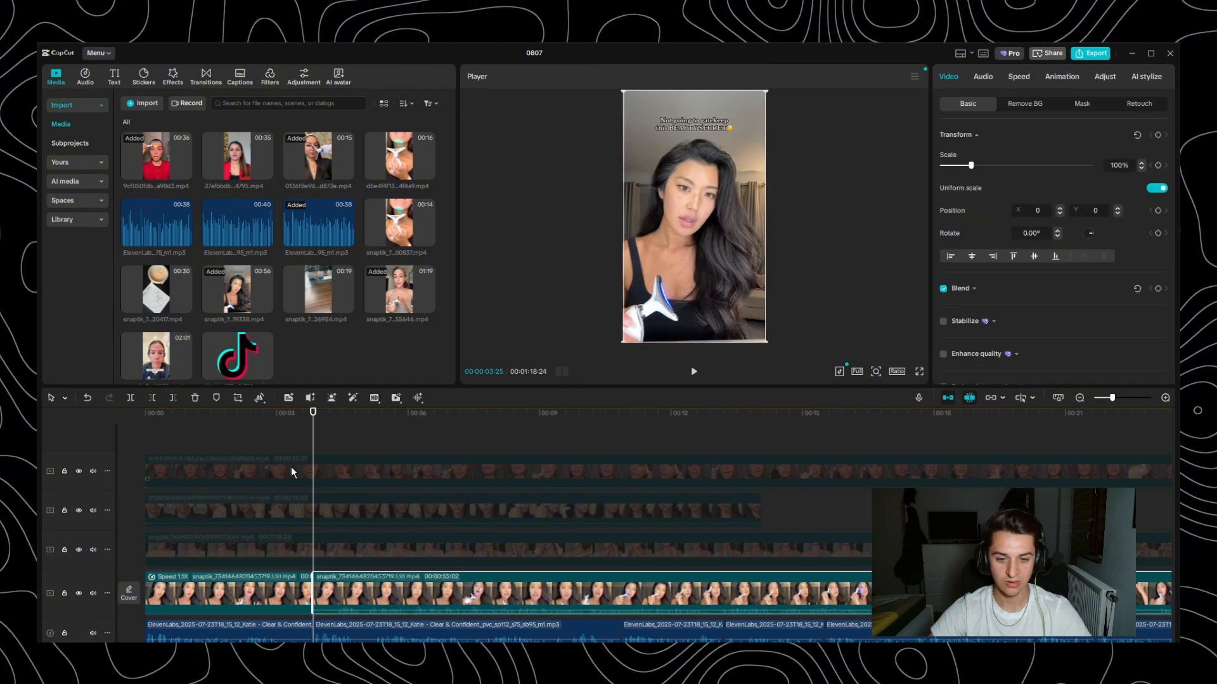
pyautogui.press('space')
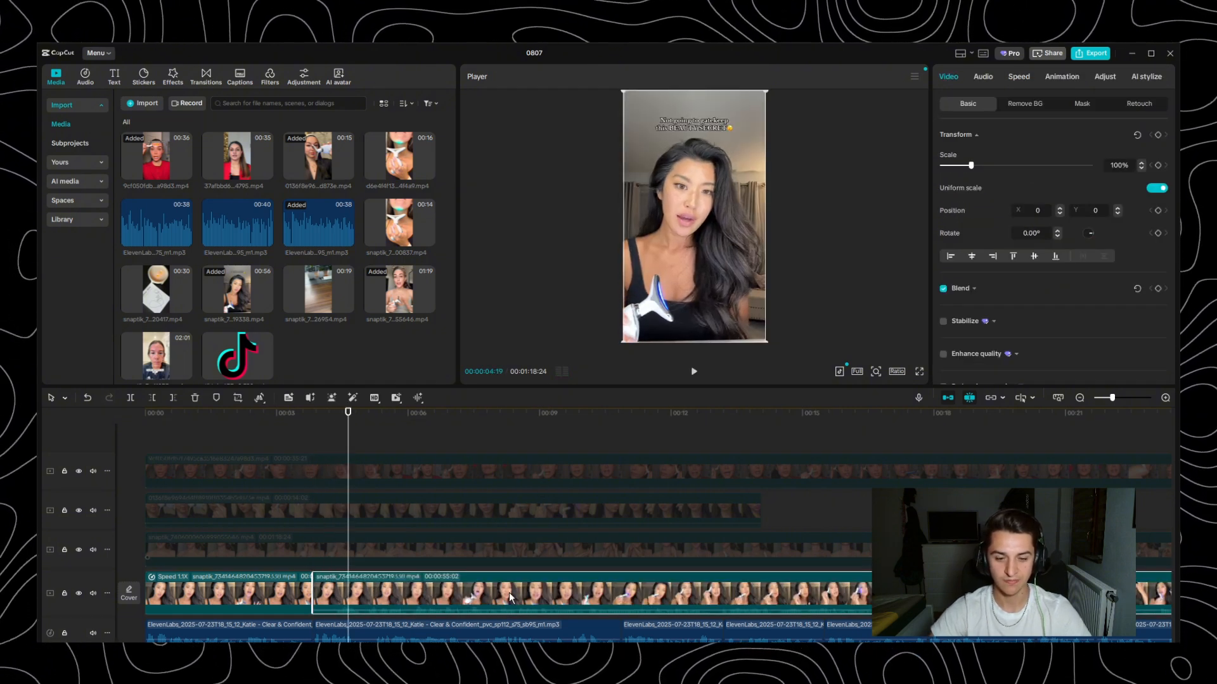
pyautogui.press('Delete')
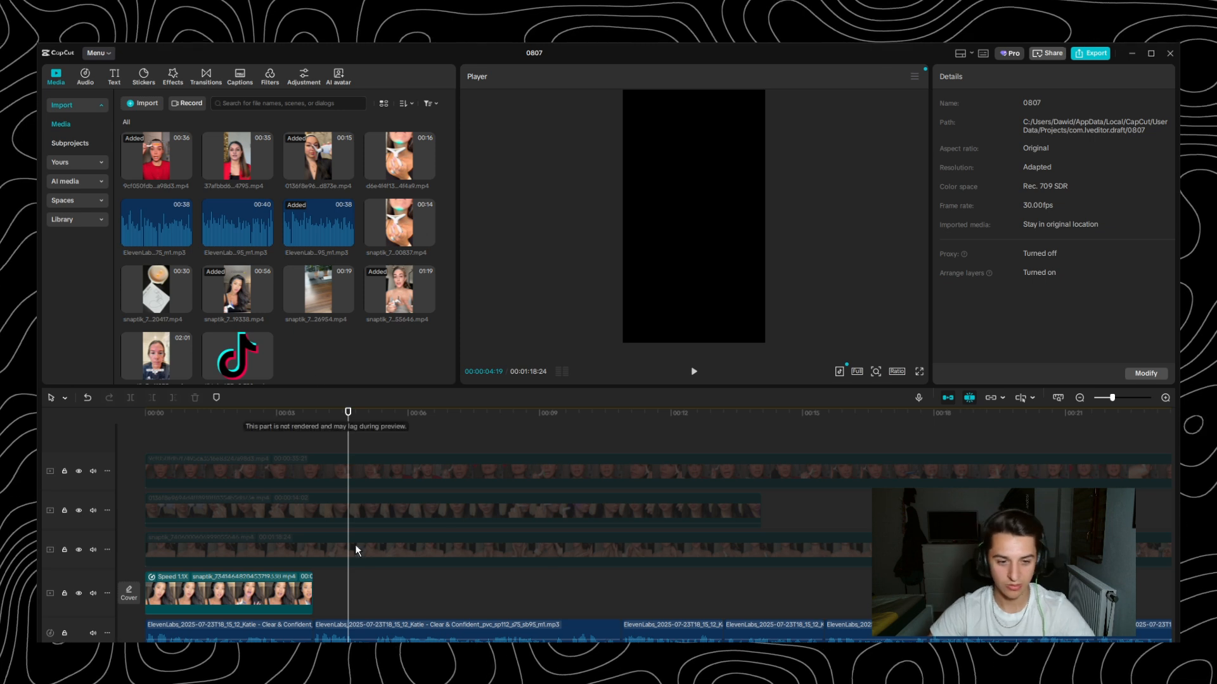
# - Re-enable the 01:19 grey-top clip, scrub through its first two seconds and delete it from the timeline
pyautogui.moveTo(212, 417); pyautogui.dragTo(78, 423)
pyautogui.click(403, 540)
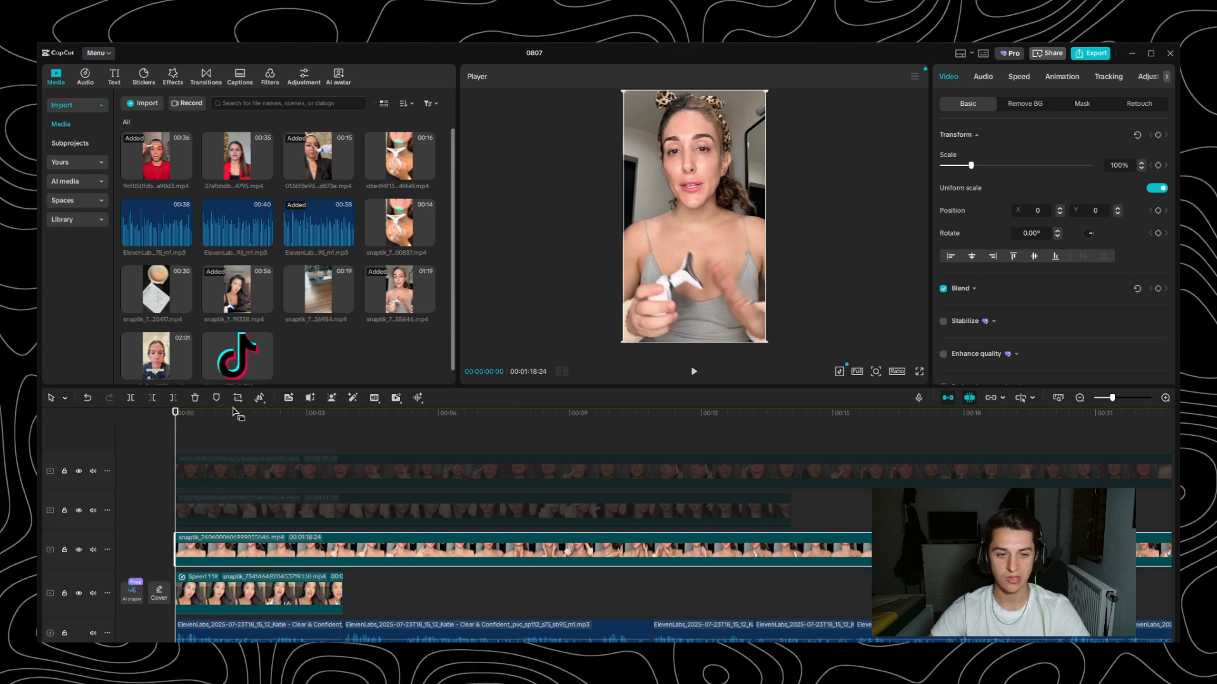
pyautogui.moveTo(176, 418); pyautogui.dragTo(206, 419)
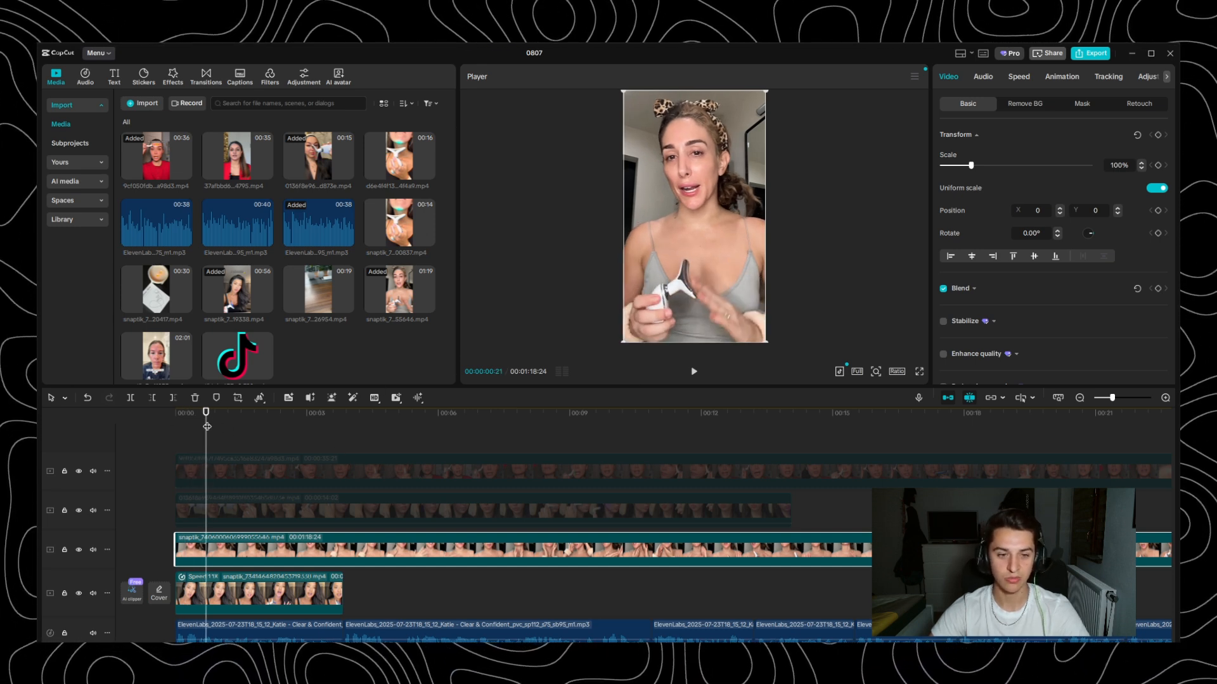
pyautogui.moveTo(212, 419); pyautogui.dragTo(254, 428)
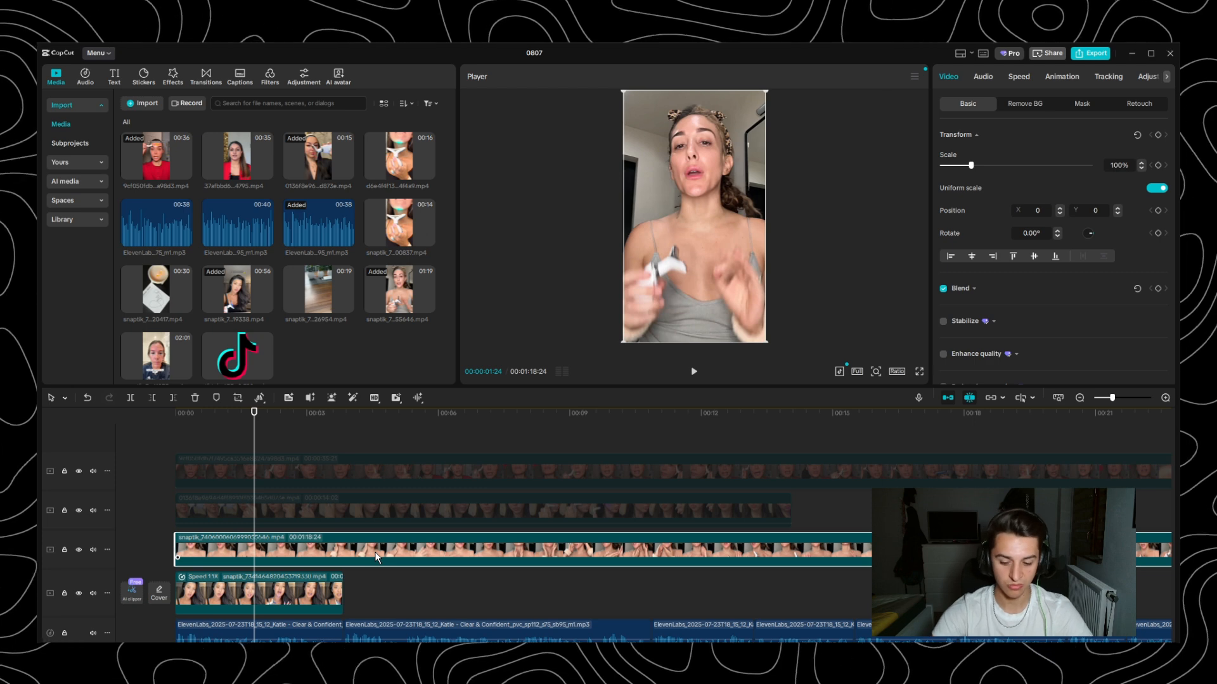
pyautogui.press('Delete')
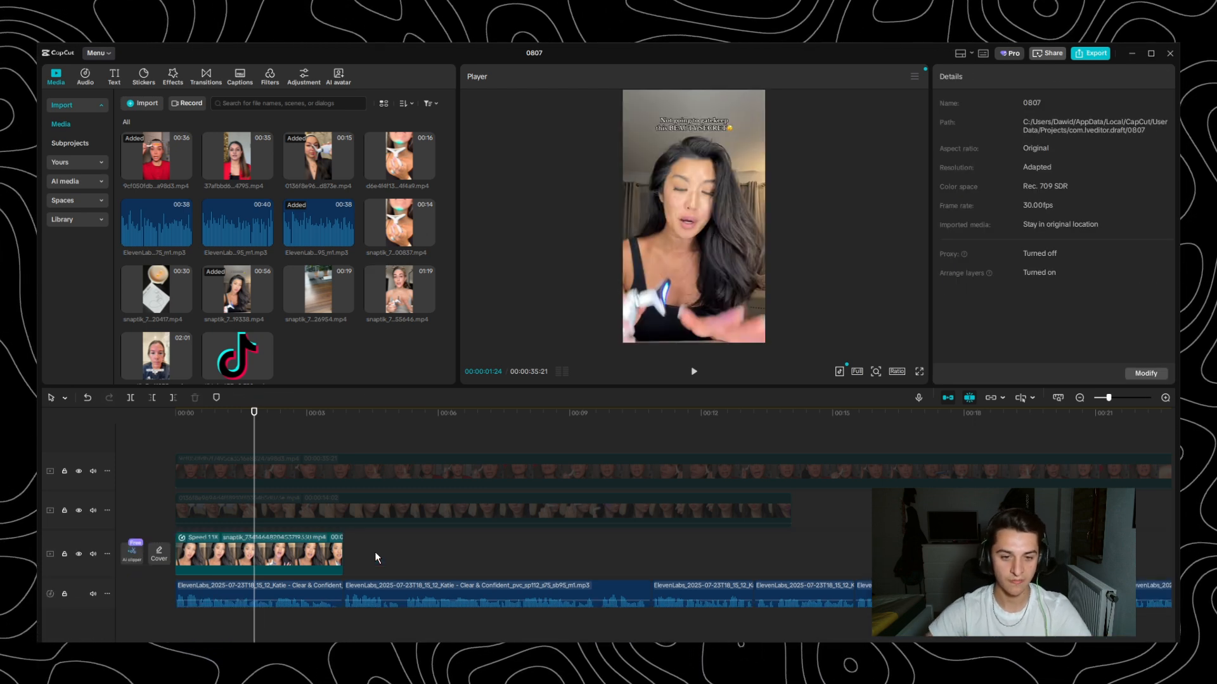
# - Re-enable the headband clip above the trimmed opening clip and play its first moments from 00:00
pyautogui.click(338, 512)
pyautogui.press('v')
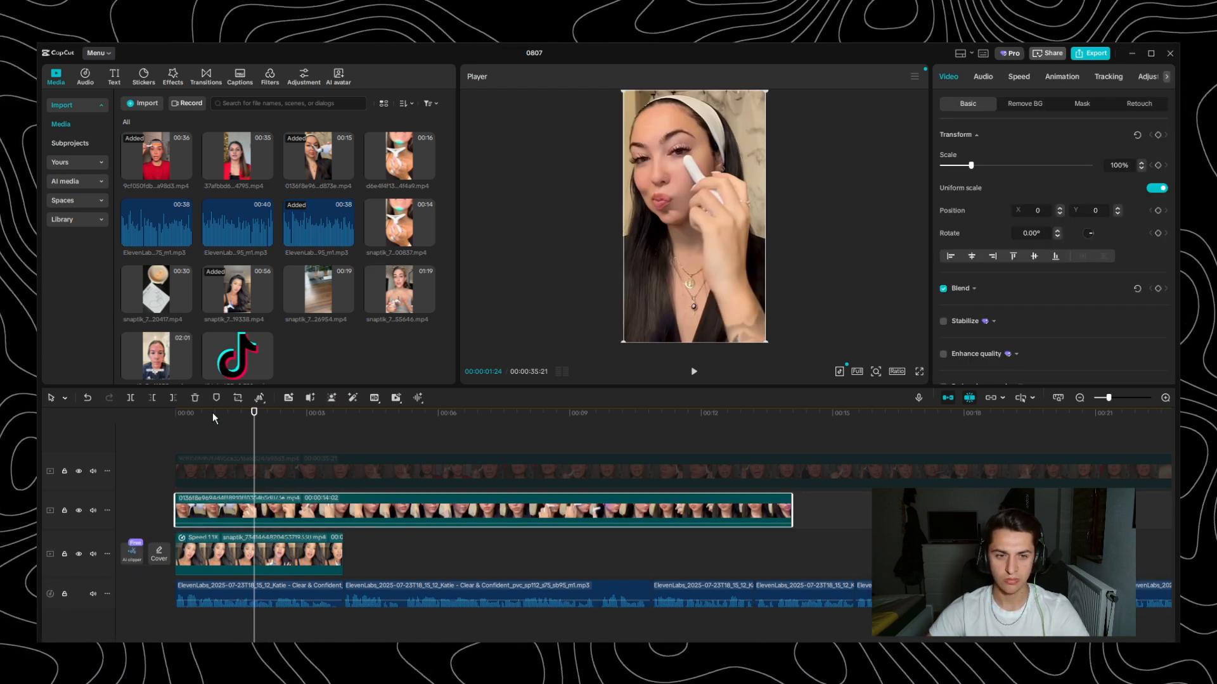
pyautogui.moveTo(212, 413); pyautogui.dragTo(127, 423)
pyautogui.press('space')
pyautogui.press('space')
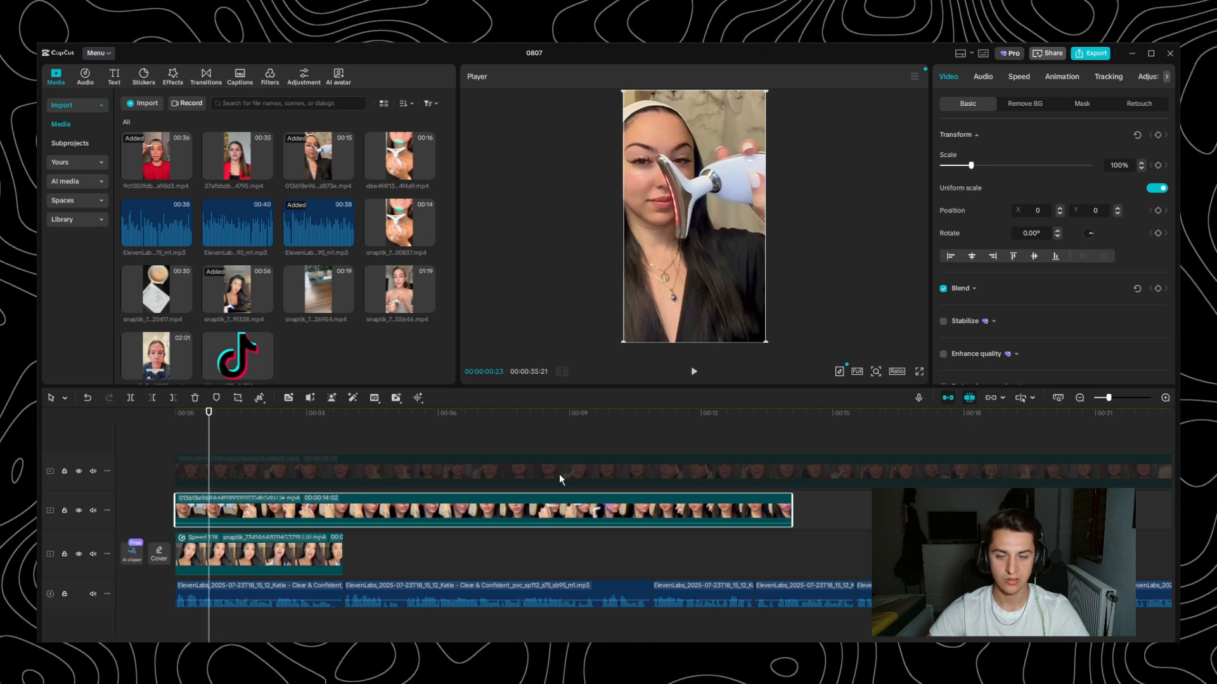
# - Play the headband clip from 00:00, split it at 00:03:25 where the first voiceover line ends, and delete the remainder
pyautogui.click(403, 473)
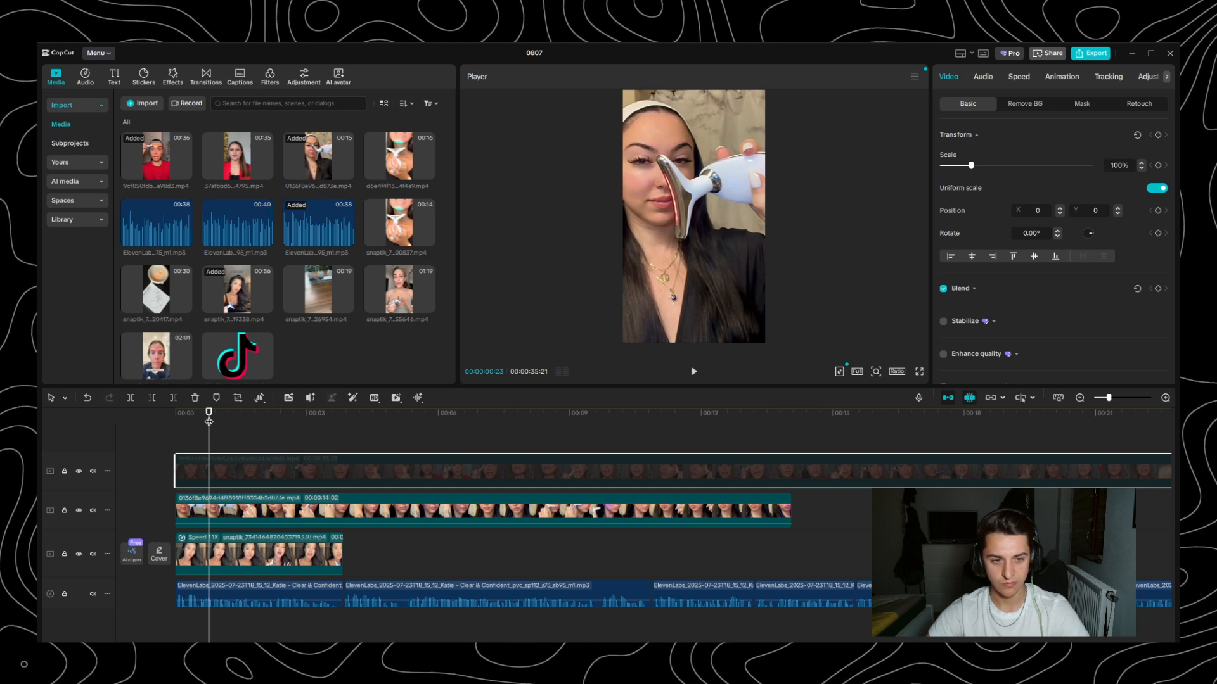
pyautogui.moveTo(209, 422); pyautogui.dragTo(163, 483)
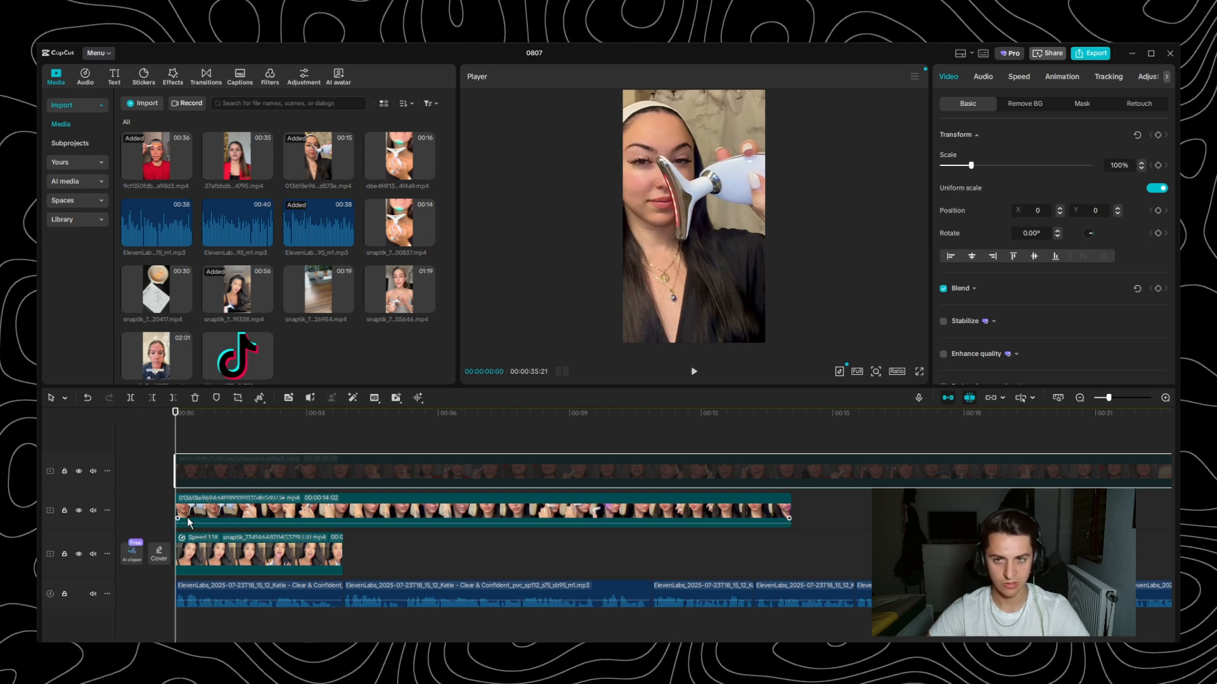
pyautogui.press('space')
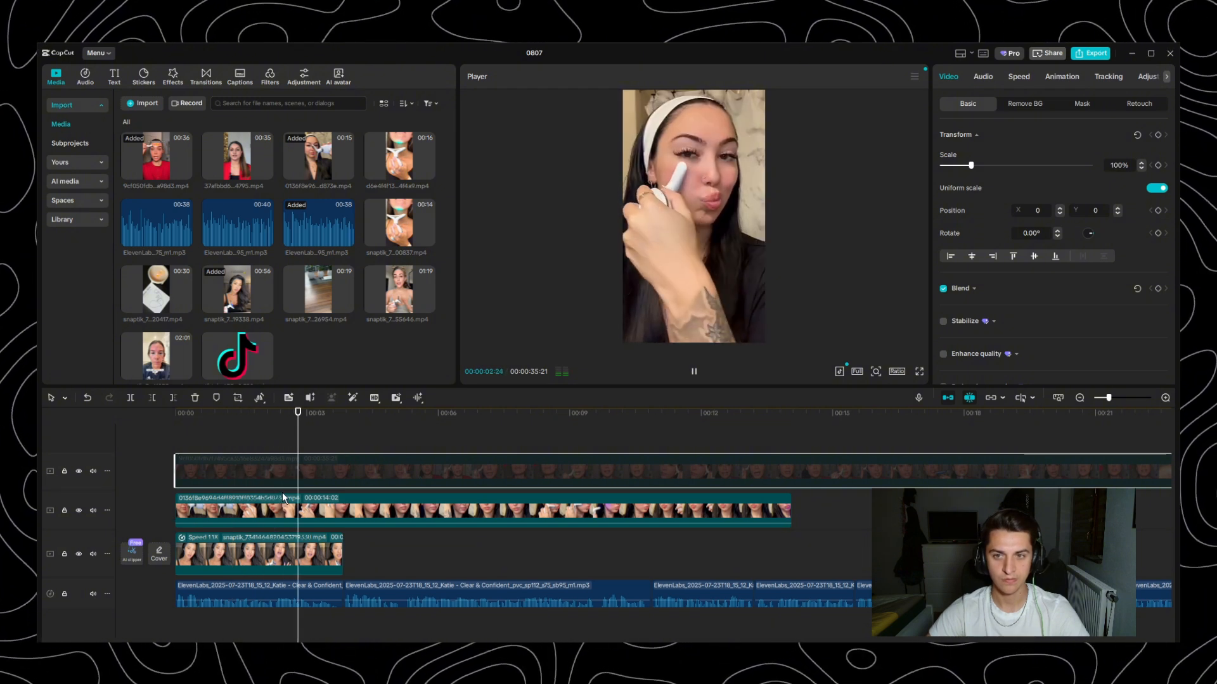
pyautogui.press('space')
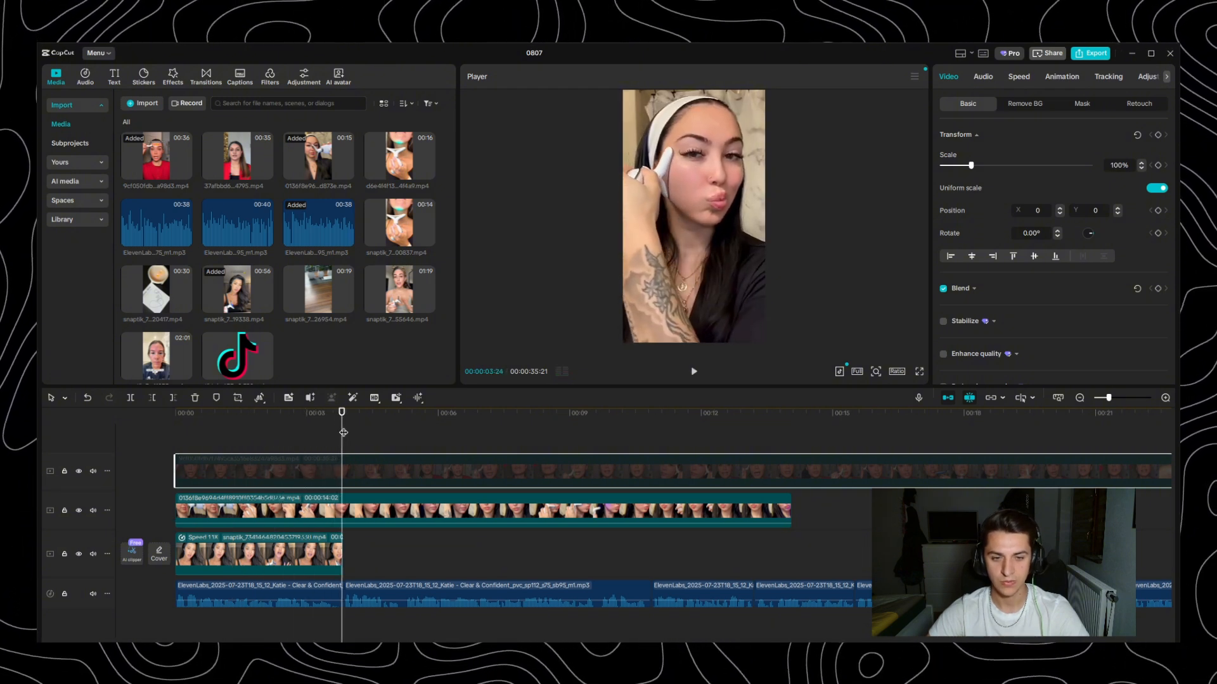
pyautogui.moveTo(343, 424); pyautogui.dragTo(343, 420)
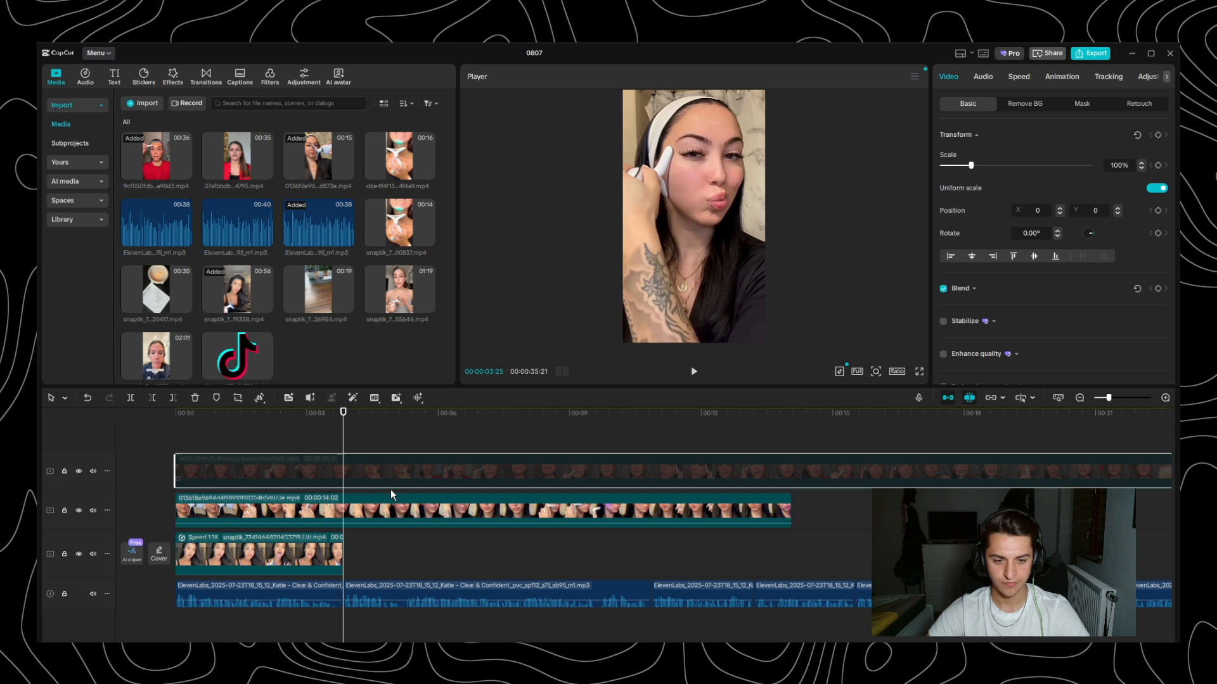
pyautogui.click(448, 510)
pyautogui.hotkey('ctrl', 'b')
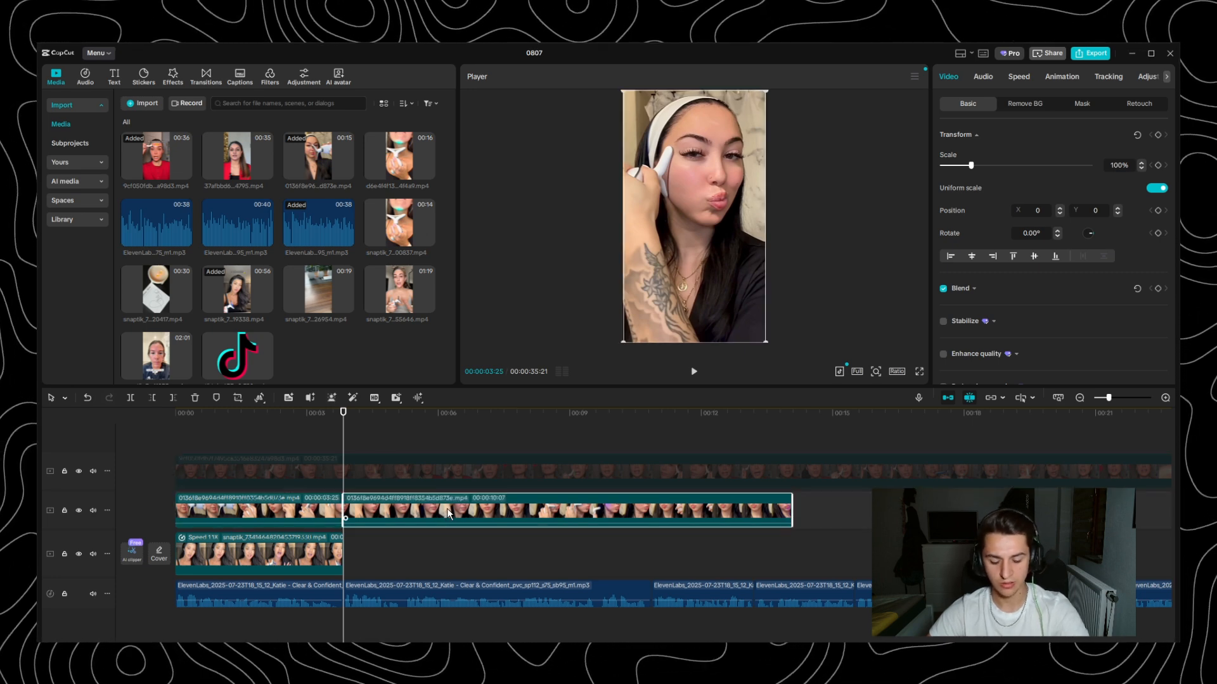
pyautogui.press('Delete')
# - Re-enable the red-top clip on the uppermost track and play it from 00:00 through the first voiceover line
pyautogui.moveTo(215, 408); pyautogui.dragTo(105, 420)
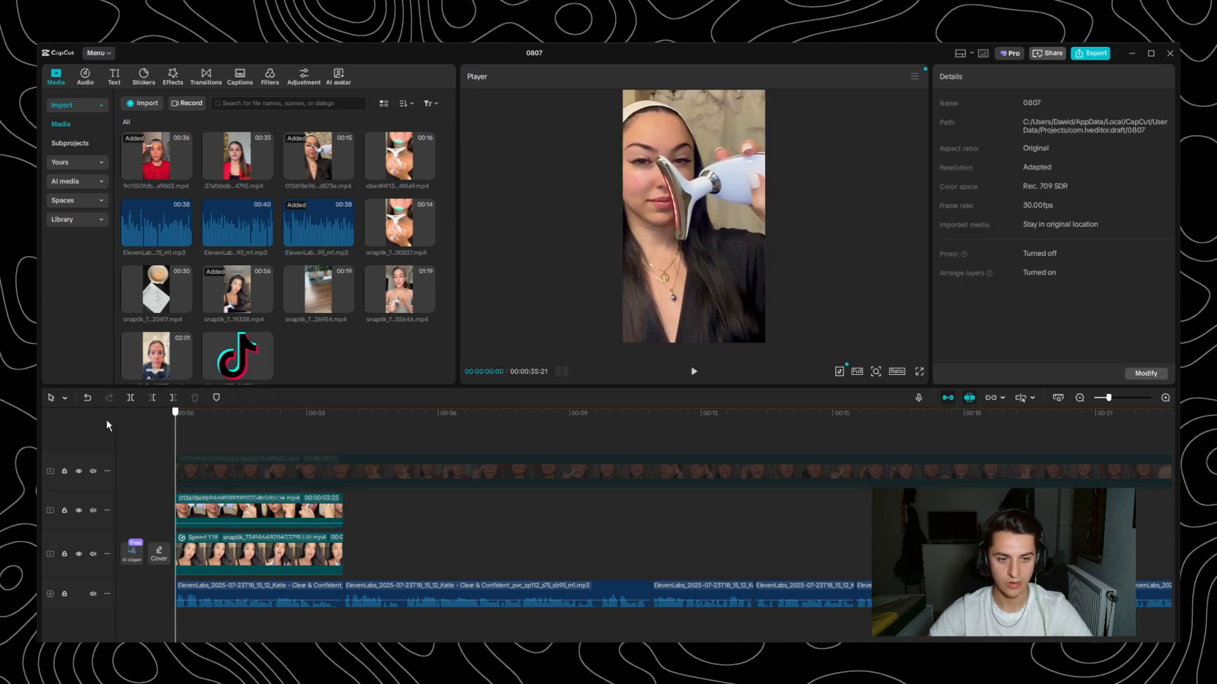
pyautogui.click(317, 466)
pyautogui.press('space')
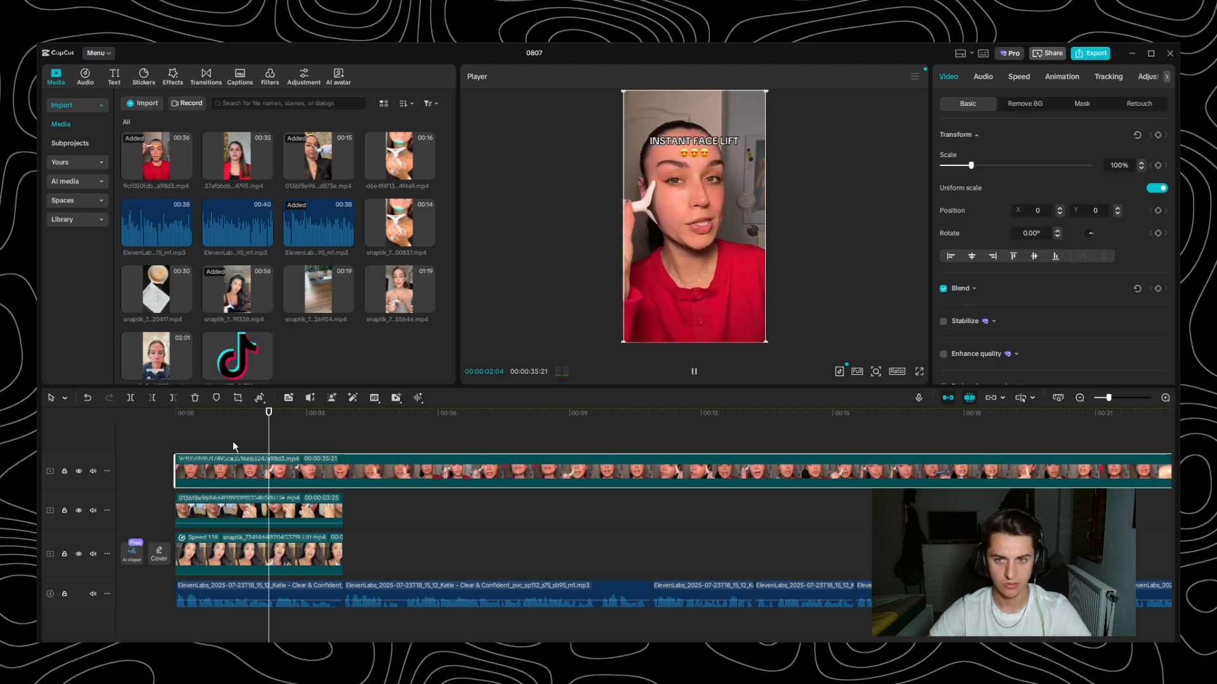
pyautogui.press('space')
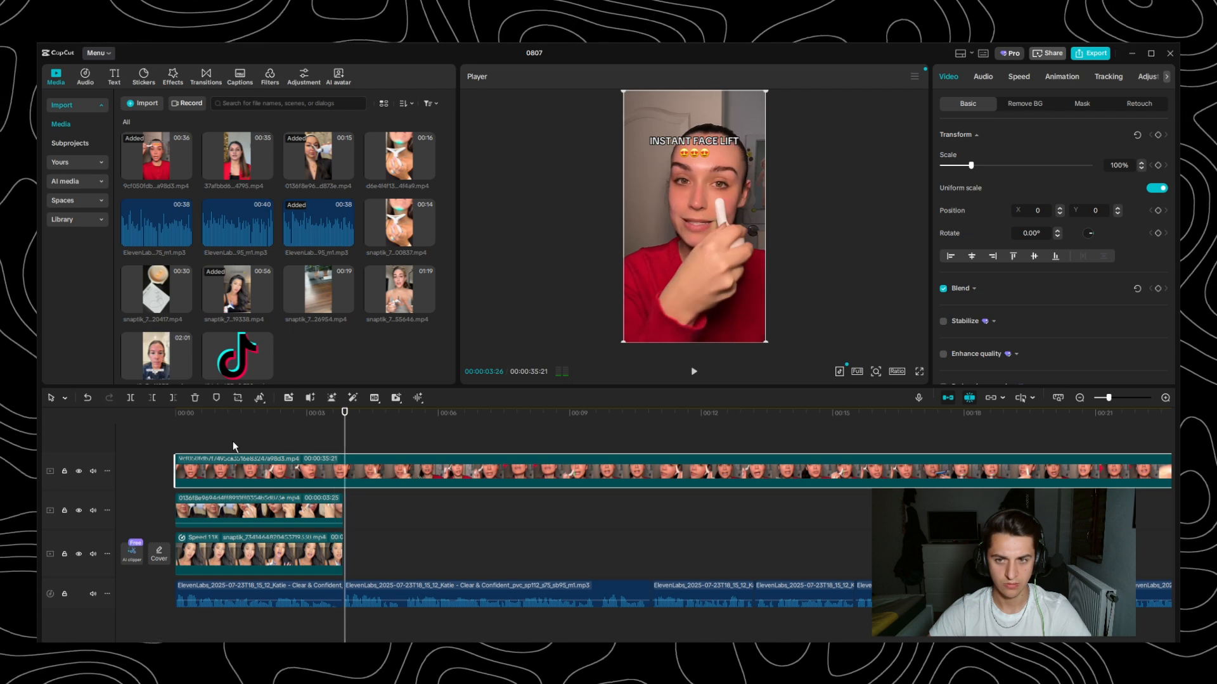
# - Slow the red-top clip to 0.90x speed and play it from 00:00 through the first voiceover line
pyautogui.click(1018, 76)
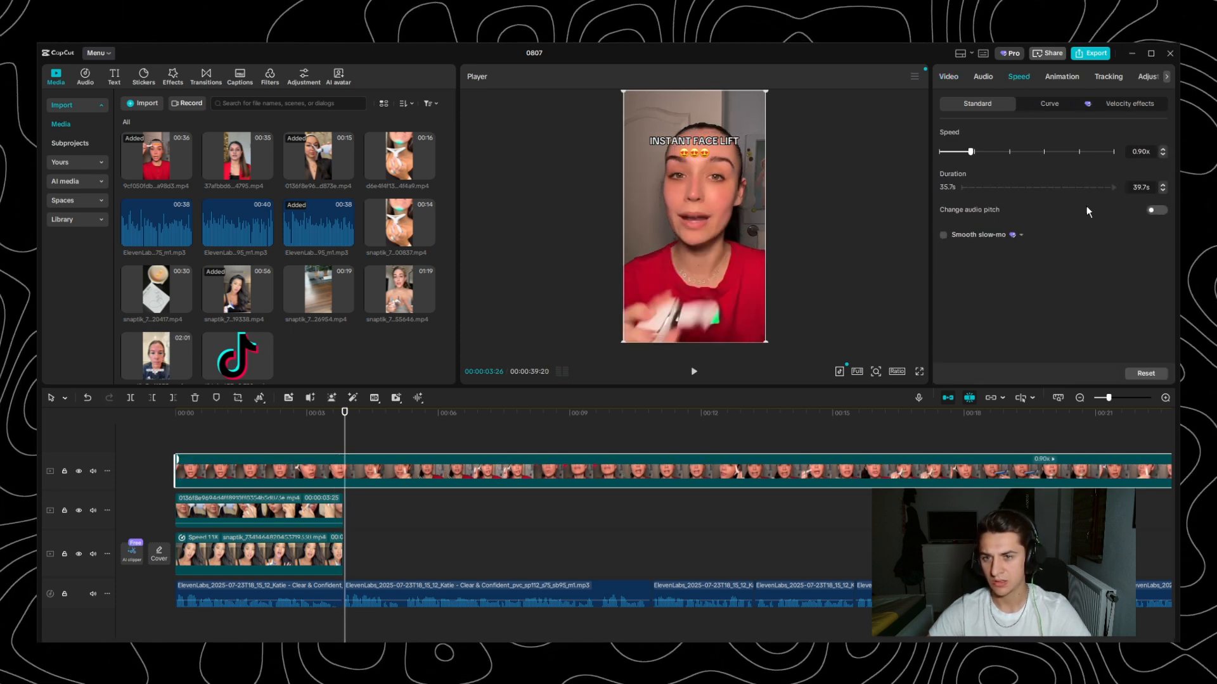
pyautogui.moveTo(266, 438); pyautogui.dragTo(50, 437)
pyautogui.press('space')
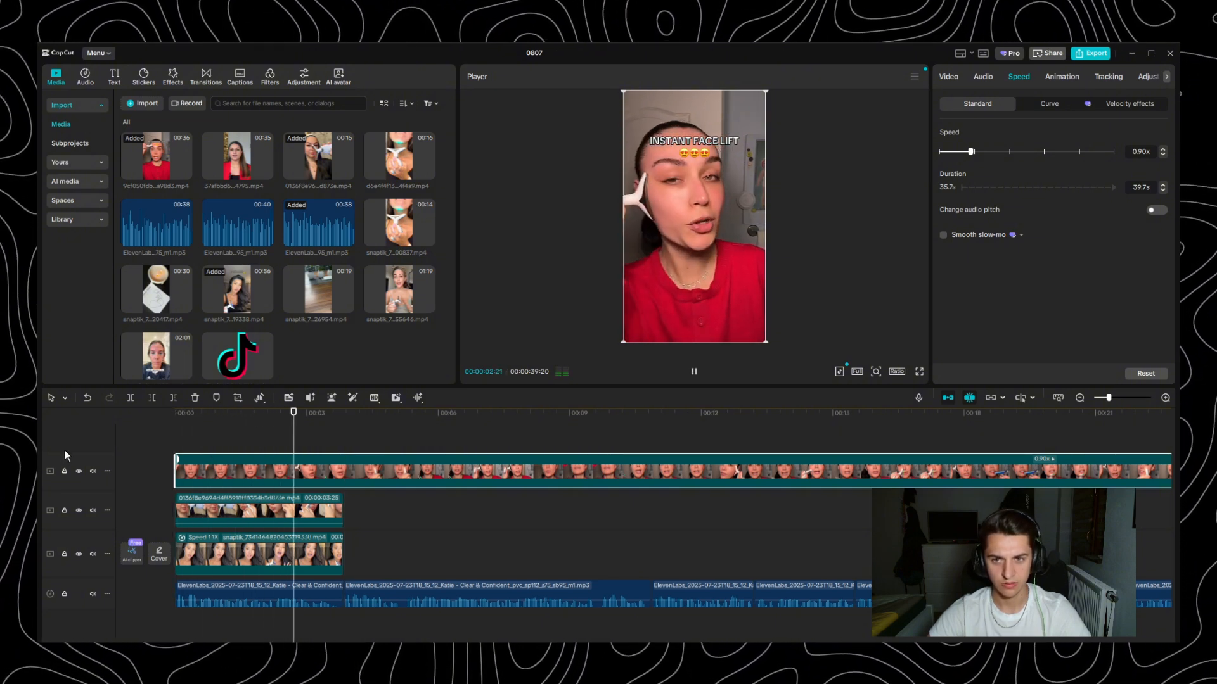
pyautogui.press('space')
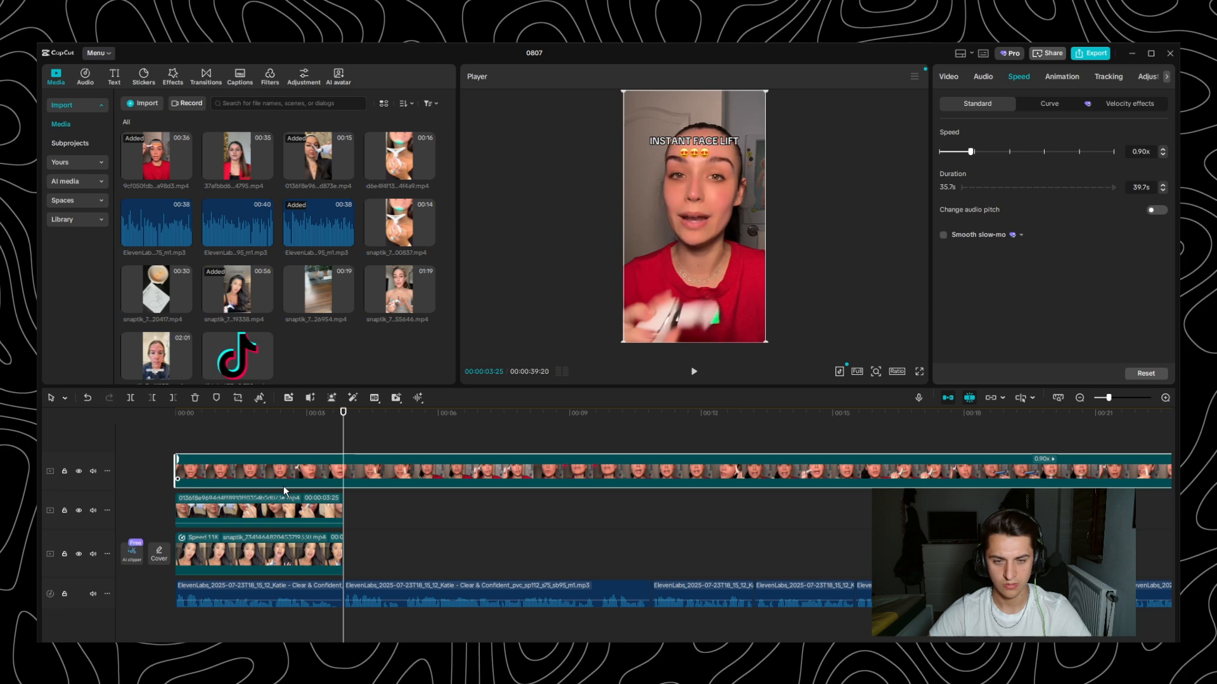
# - Set the red-top clip's speed to 0.85x and replay it from 00:00 to 00:03:25
pyautogui.click(335, 433)
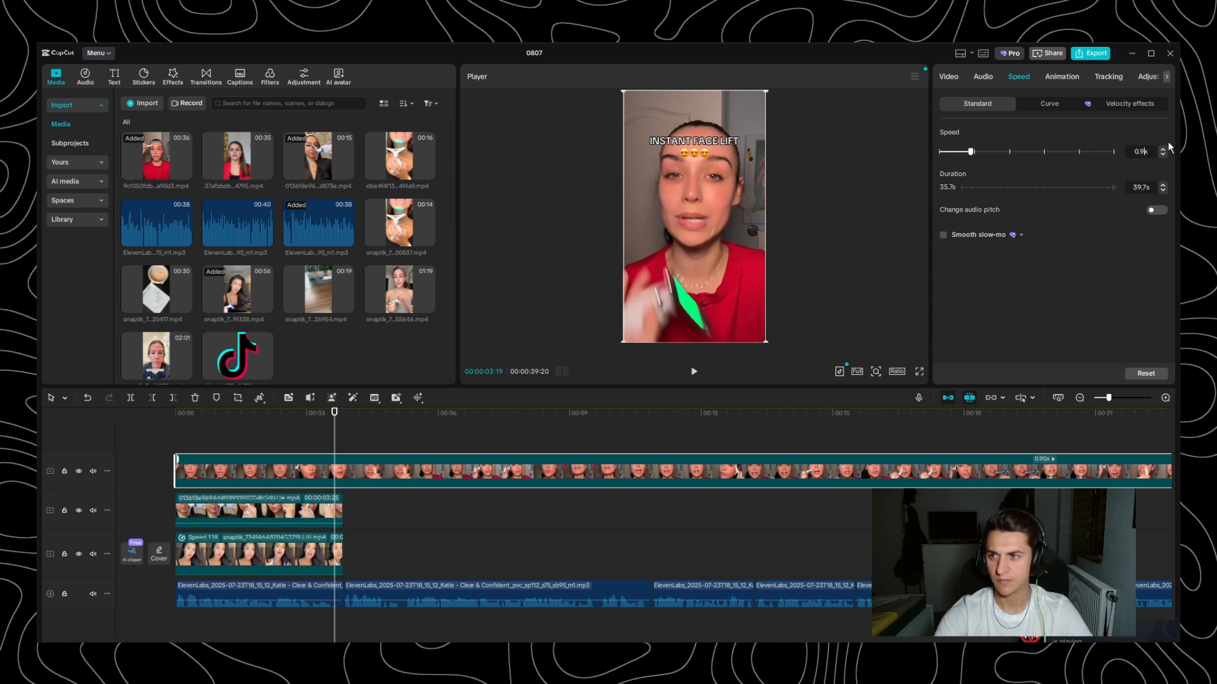
pyautogui.press('BackSpace')
pyautogui.press('BackSpace')
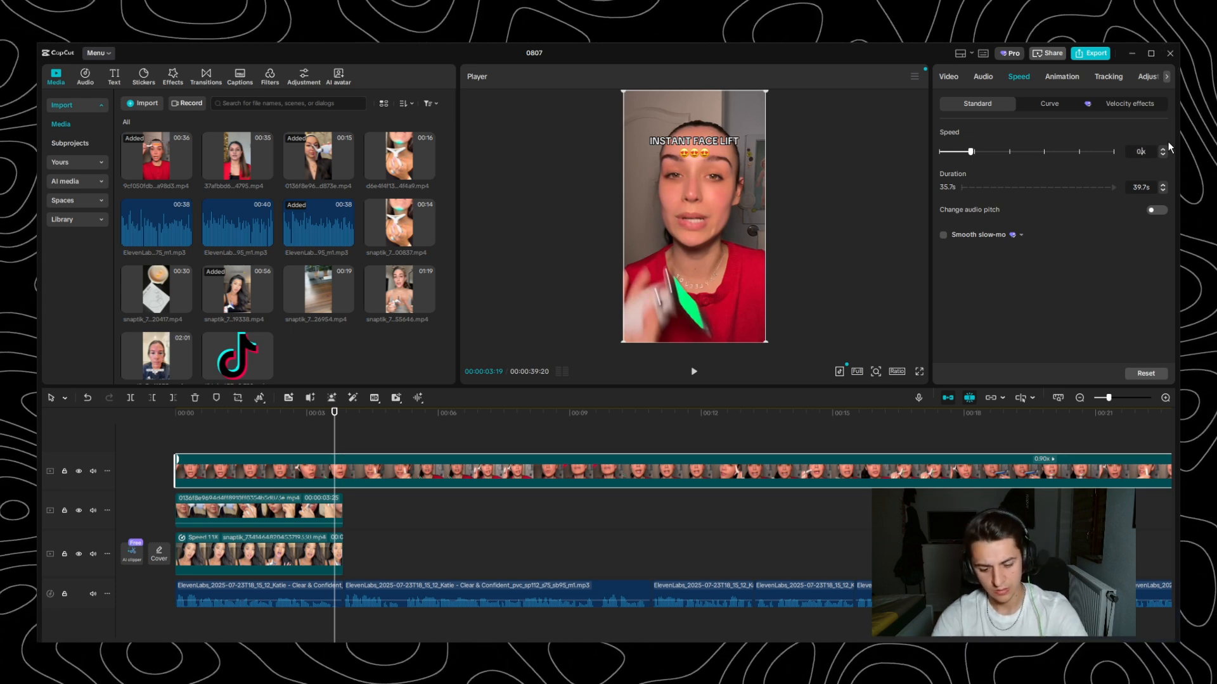
pyautogui.write('85')
pyautogui.press('Return')
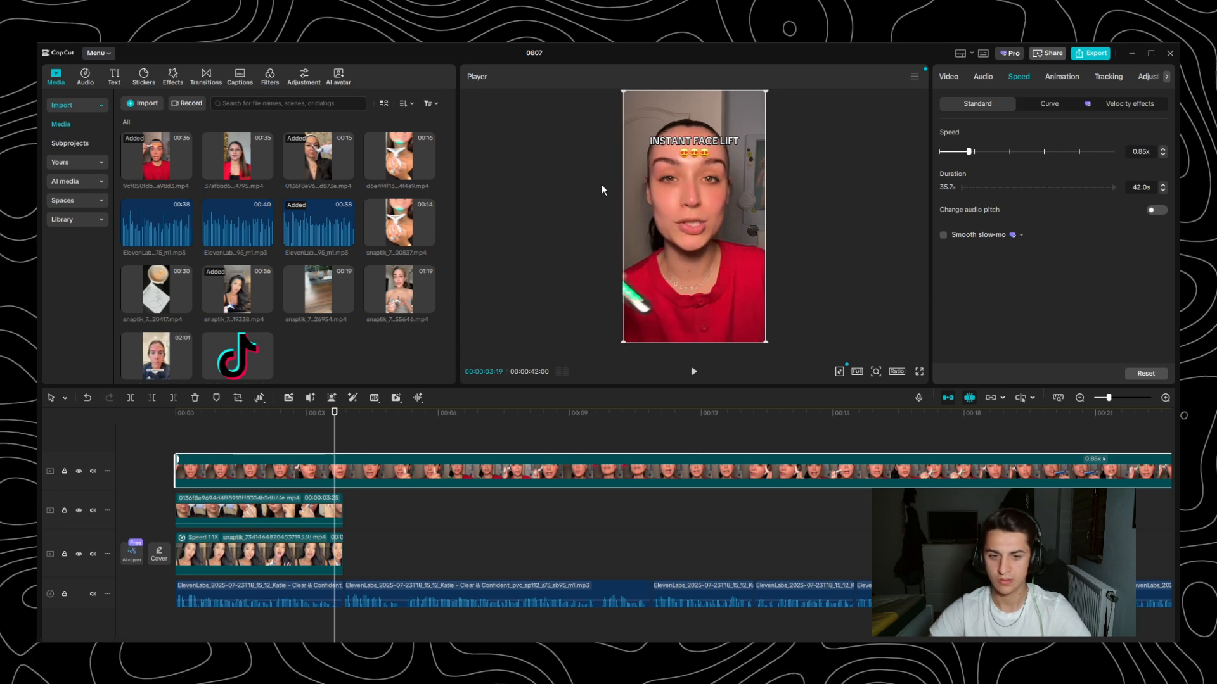
pyautogui.moveTo(207, 417); pyautogui.dragTo(62, 431)
pyautogui.press('space')
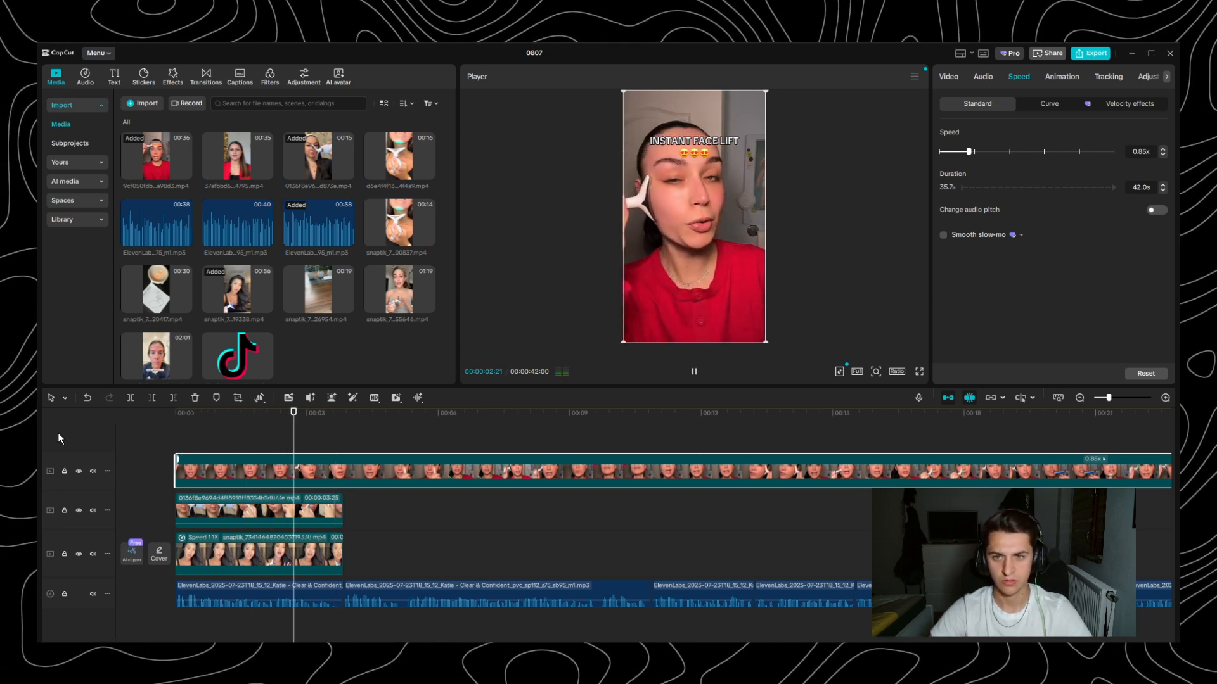
pyautogui.press('space')
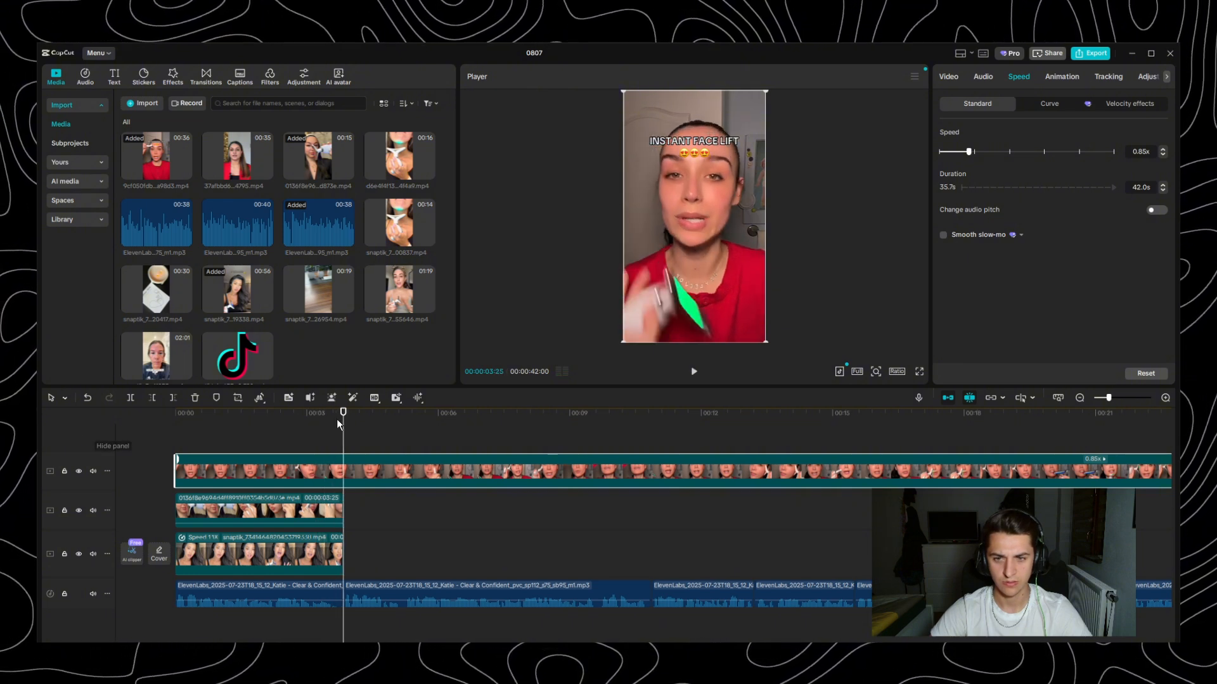
# - Set the red-top clip's speed to 0.89x and replay its opening from 00:00
pyautogui.click(1145, 153)
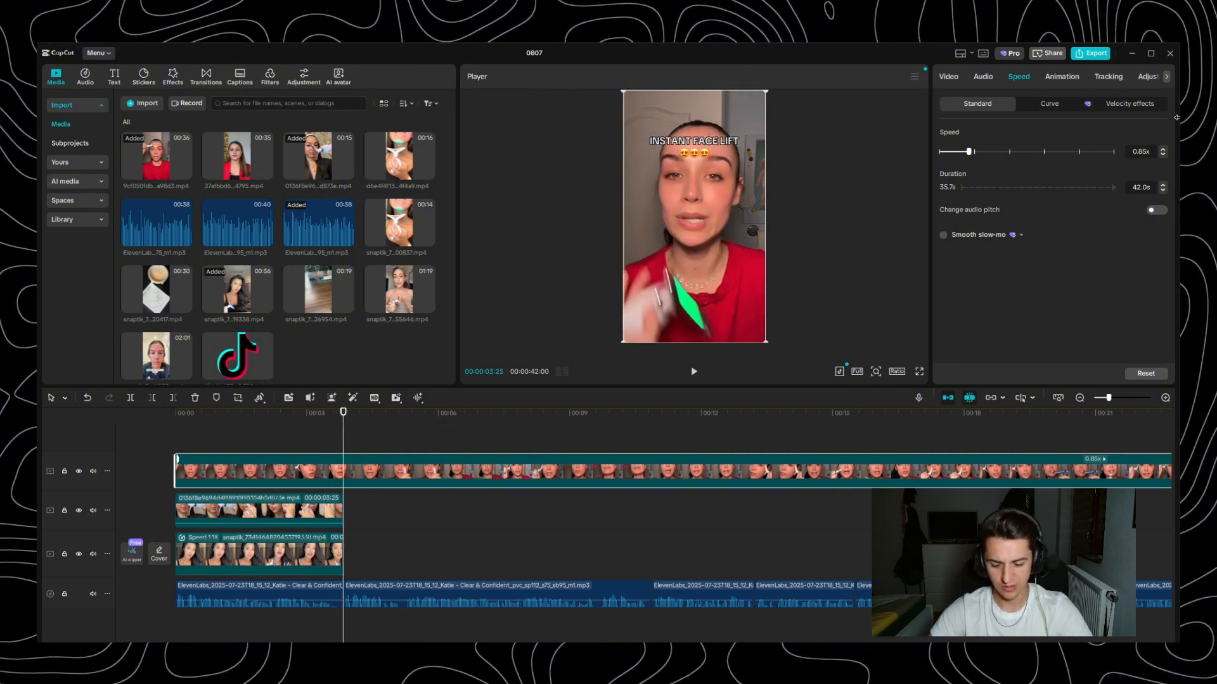
pyautogui.press('BackSpace')
pyautogui.write('9')
pyautogui.press('Return')
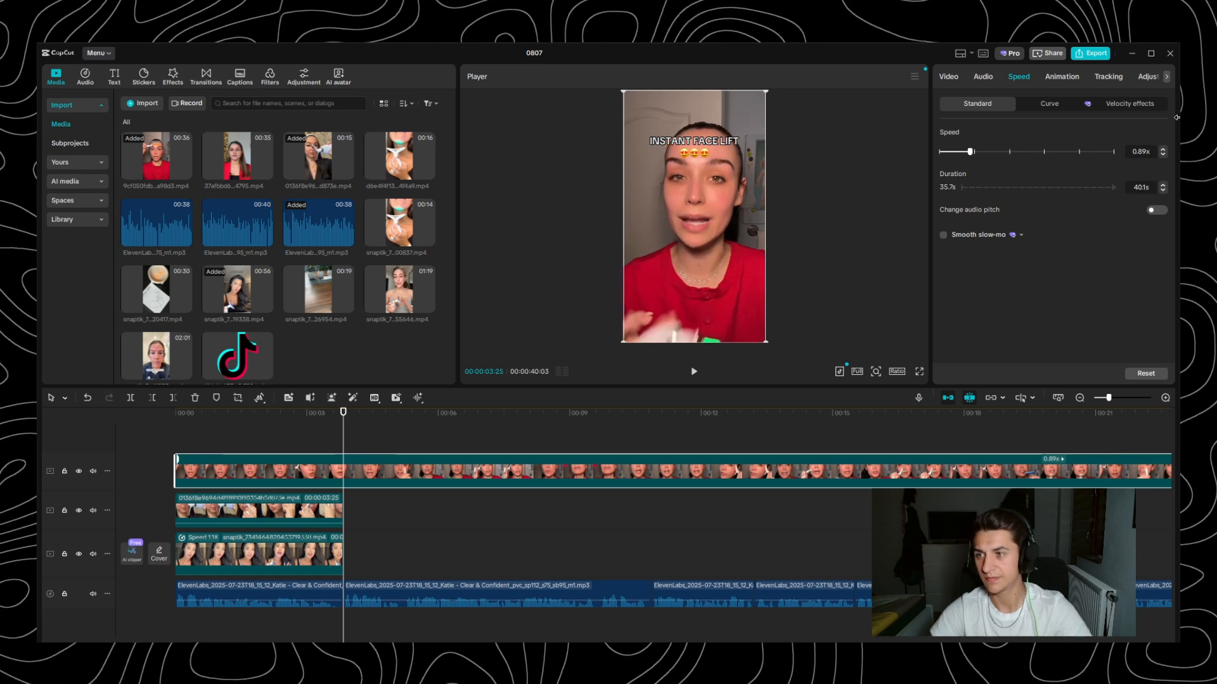
pyautogui.moveTo(240, 417); pyautogui.dragTo(81, 426)
pyautogui.press('space')
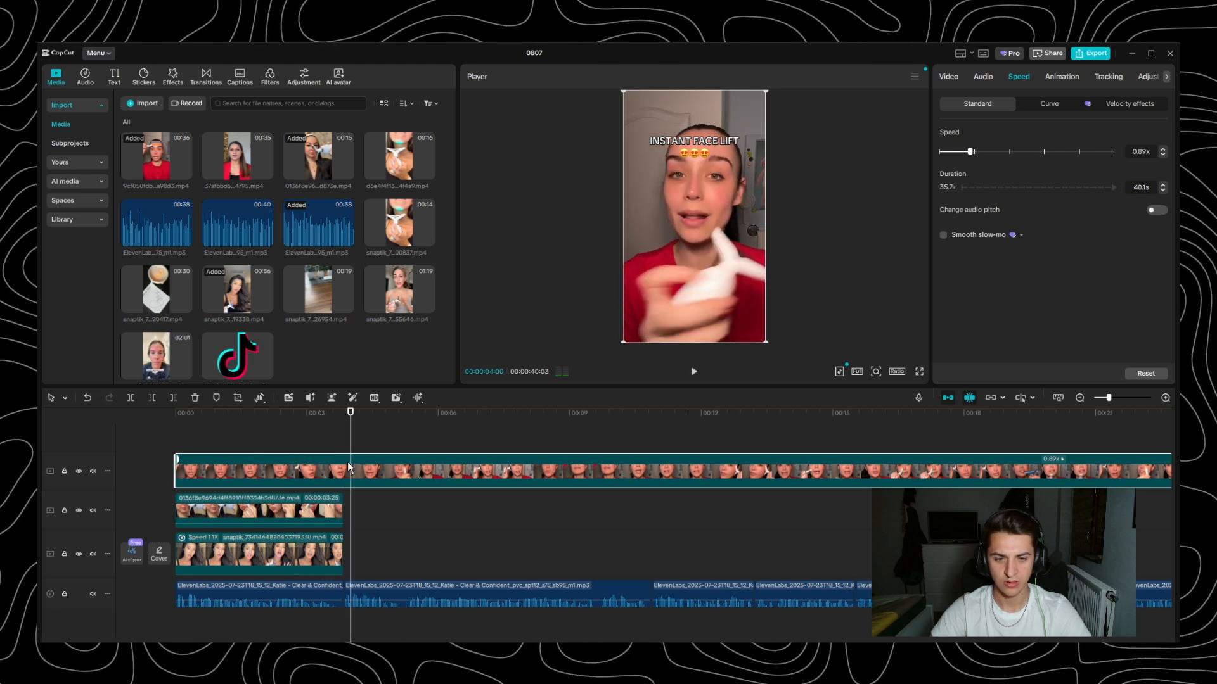
# - Split the red-top clip at 00:03:25 and delete the part after the cut
pyautogui.click(344, 418)
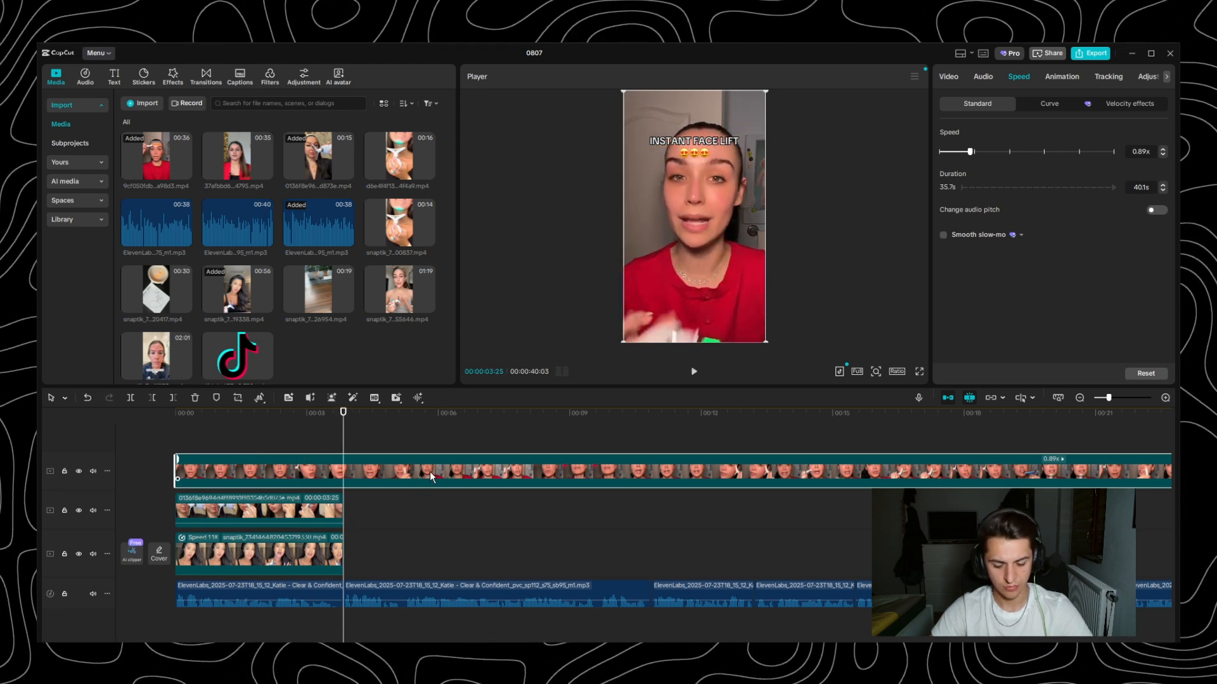
pyautogui.hotkey('ctrl', 'b')
pyautogui.press('Delete')
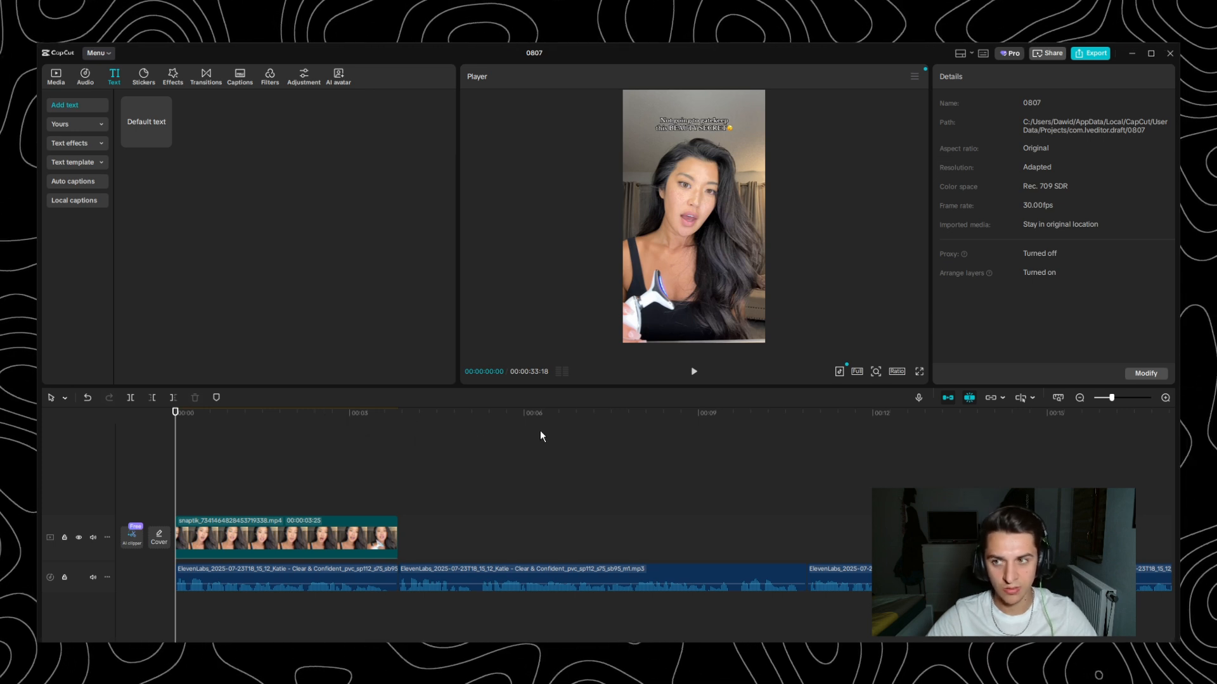
# - Open the speed settings of the black-top opening clip and play it from 00:00 past its end
pyautogui.click(374, 538)
pyautogui.click(1017, 76)
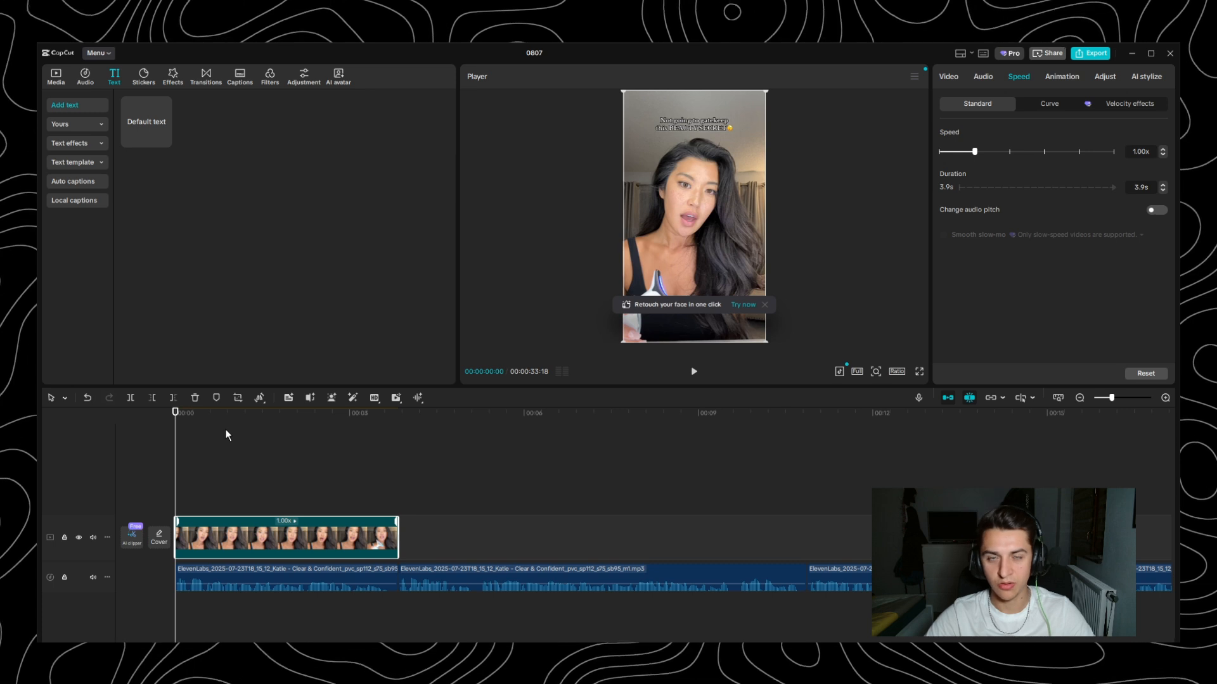
pyautogui.press('space')
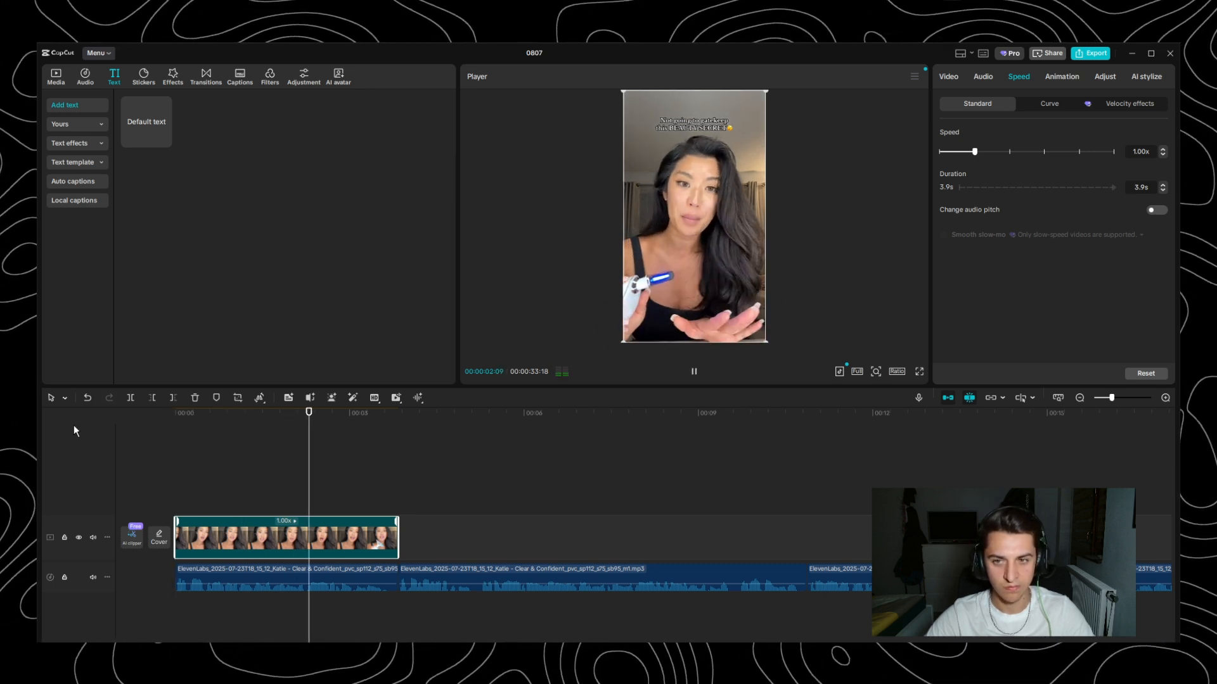
pyautogui.press('space')
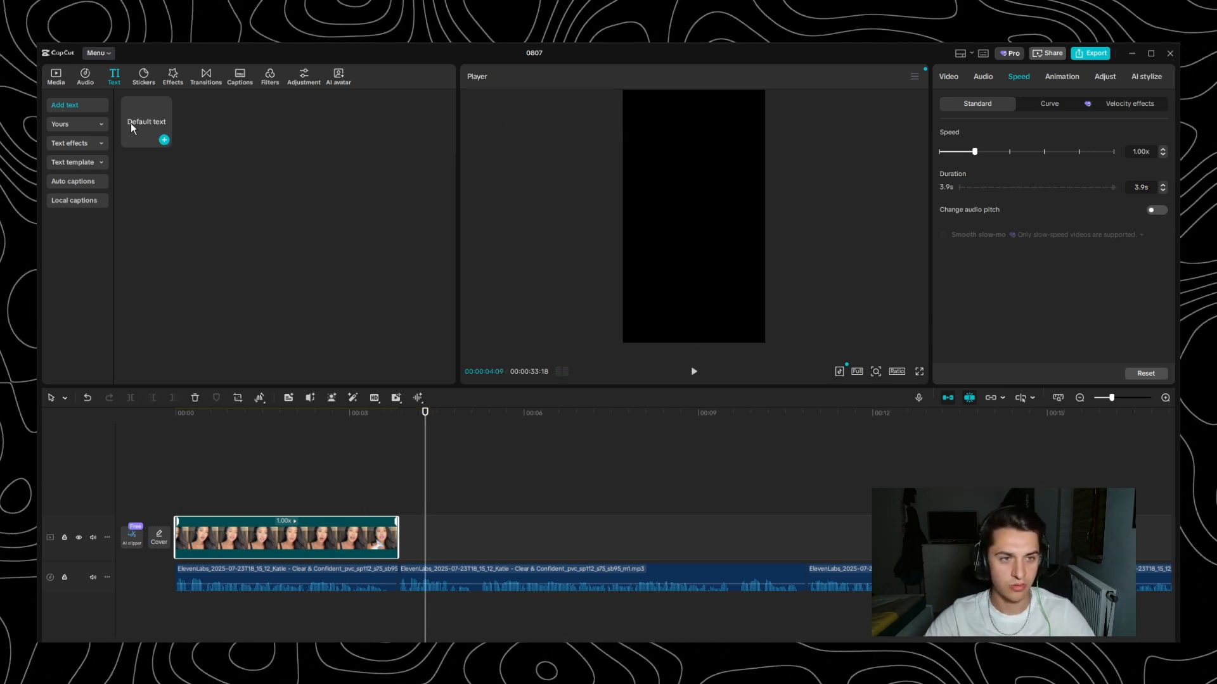
# - Add a default text layer above the black-top clip from 00:00 and extend it to the clip's end
pyautogui.moveTo(130, 123); pyautogui.dragTo(176, 503)
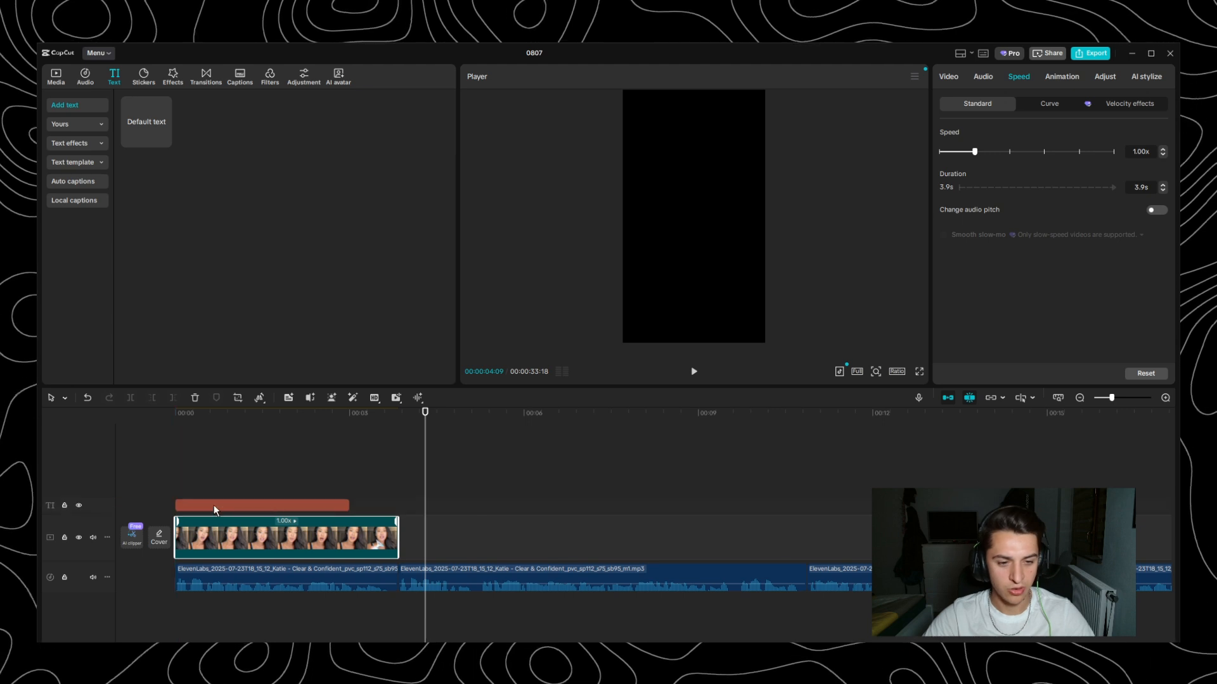
pyautogui.click(286, 505)
pyautogui.moveTo(366, 506); pyautogui.dragTo(398, 506)
pyautogui.click(324, 434)
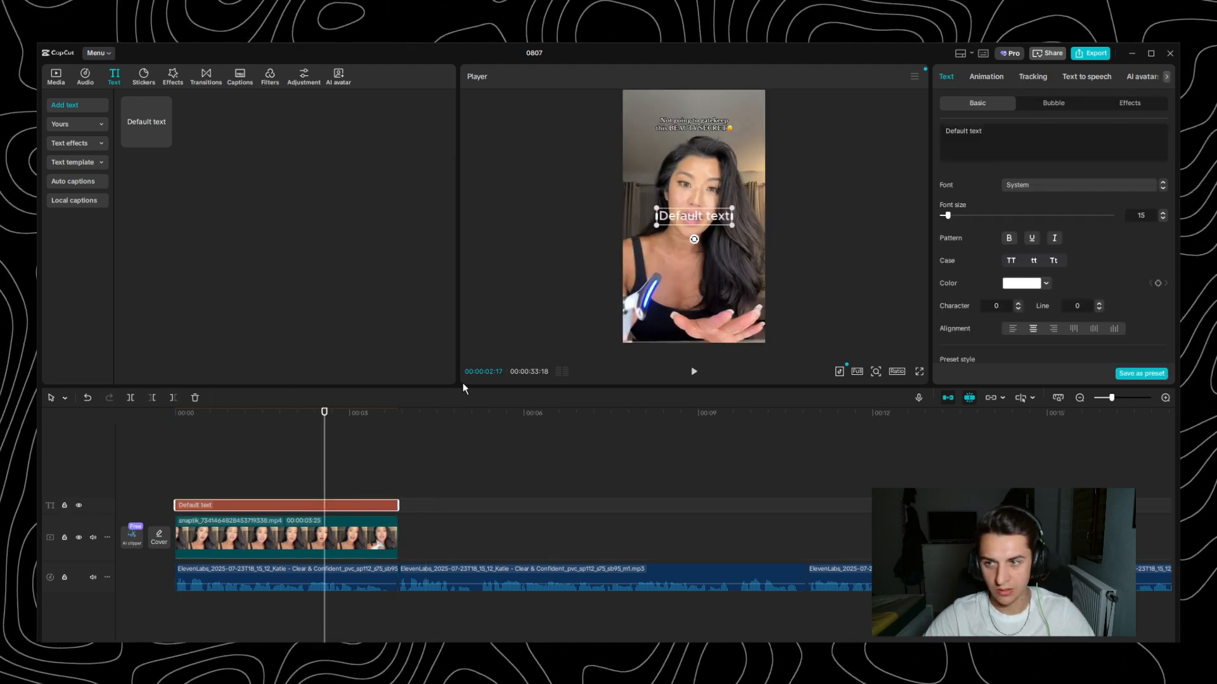
# - Replace the default text with the two-line hook "PEOPLE WITH ACNE, / LISTEN UP"
pyautogui.moveTo(985, 131); pyautogui.dragTo(861, 127)
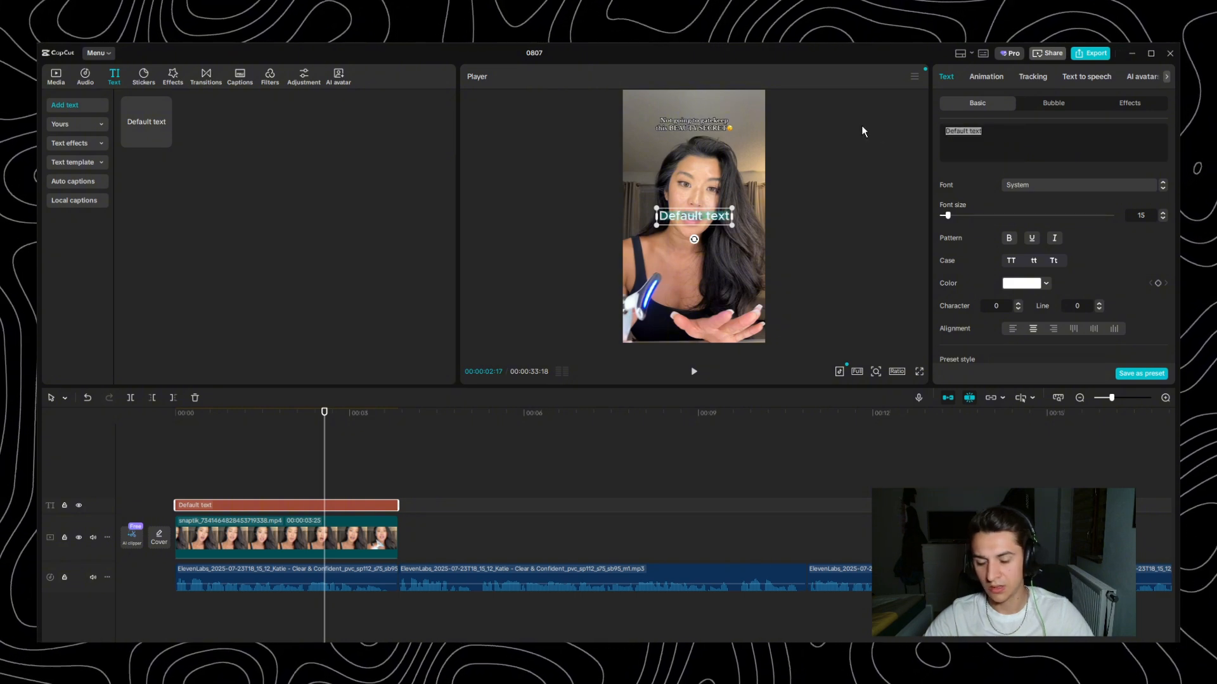
pyautogui.write('P')
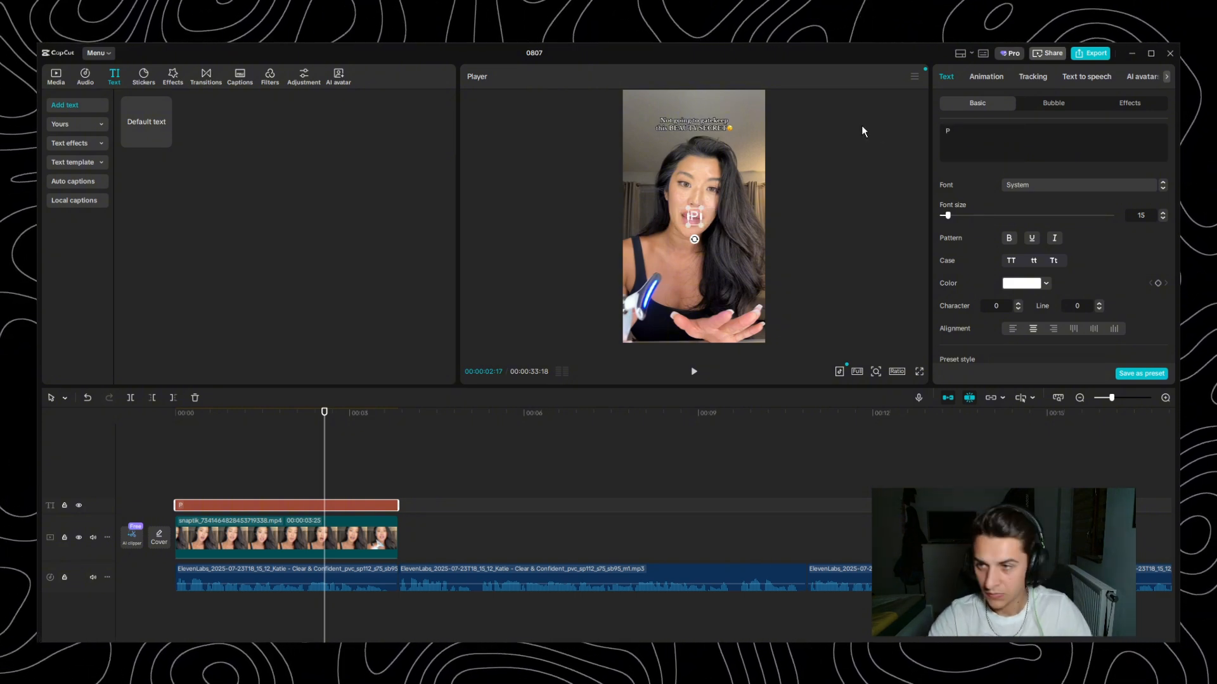
pyautogui.write('E')
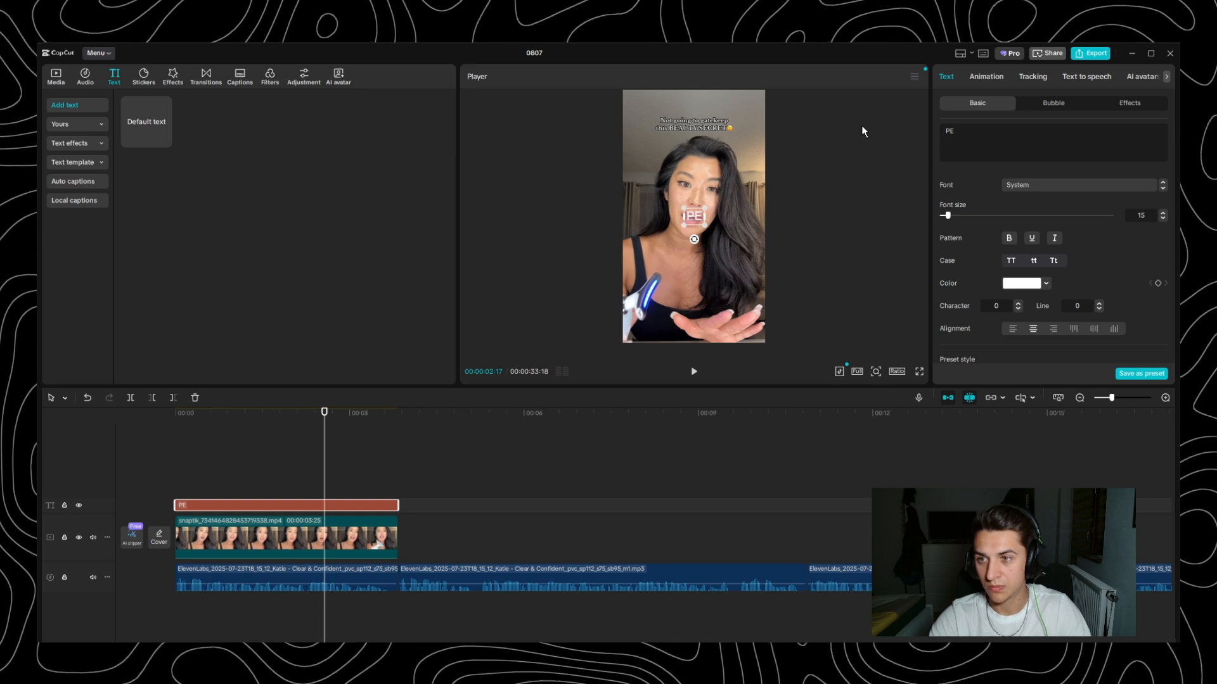
pyautogui.write('OPLE WIT')
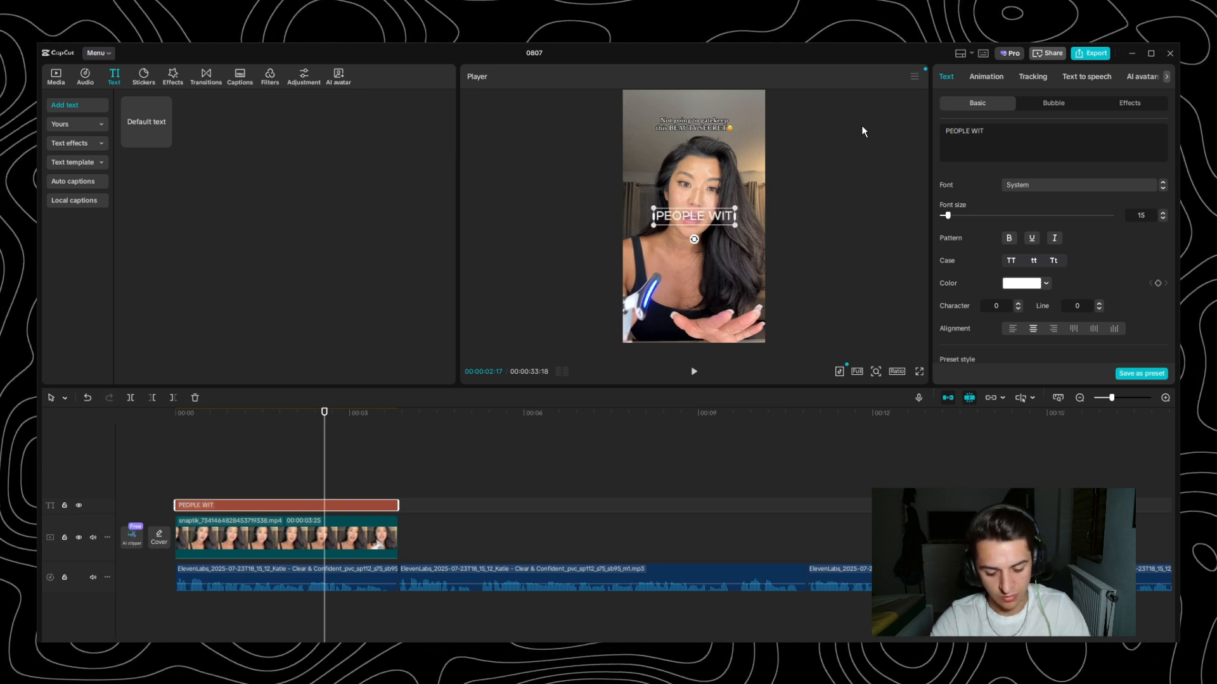
pyautogui.write('H ACNE,')
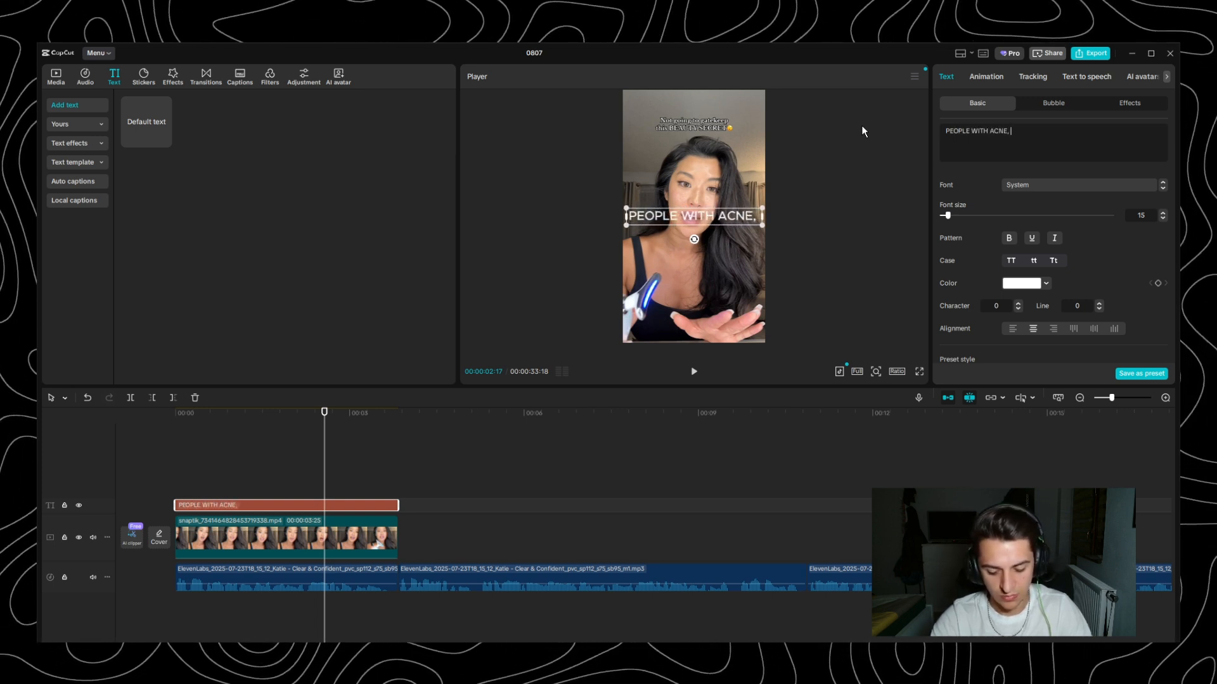
pyautogui.press('Return')
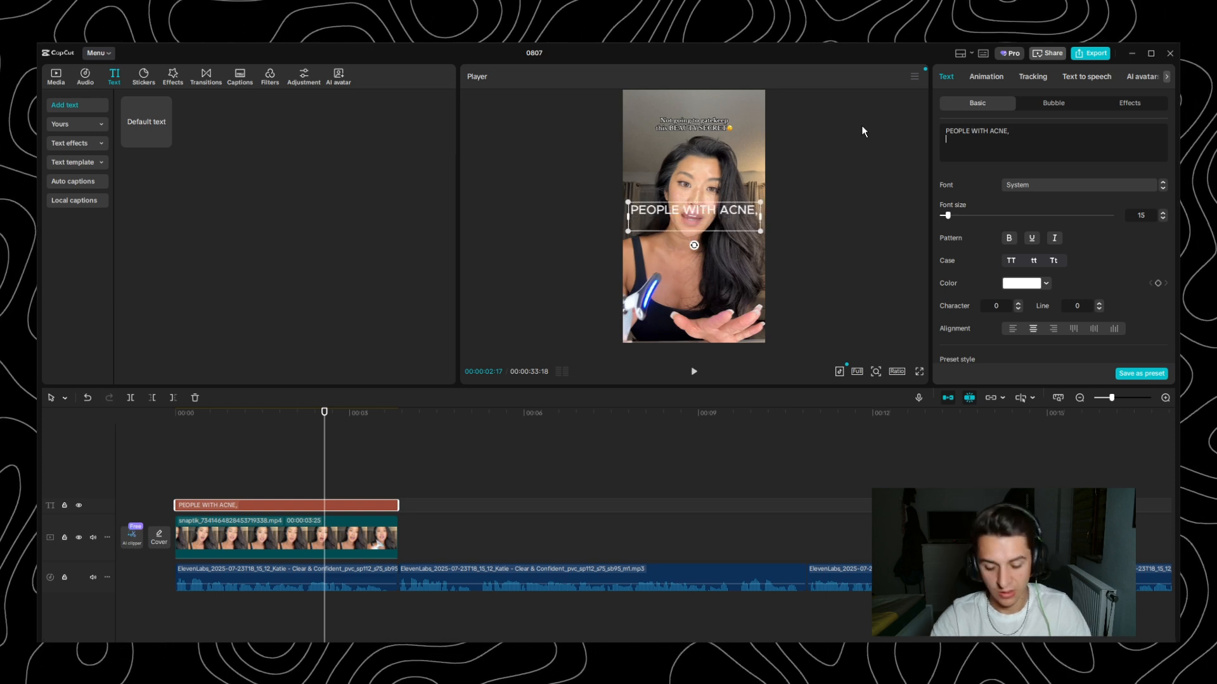
pyautogui.write('LISTEN UP')
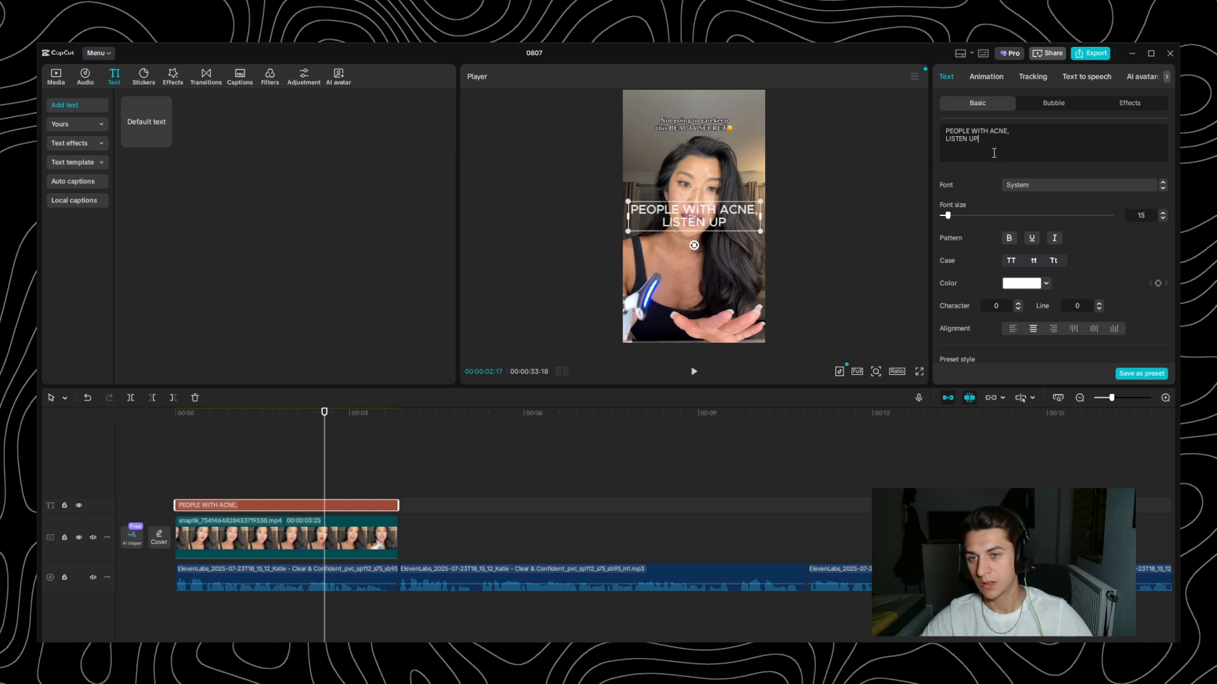
# - Enable a background behind the hook text using the style that hugs each line, and preview it in full screen
pyautogui.scroll(-5, 1059, 253)
pyautogui.scroll(-2, 1059, 263)
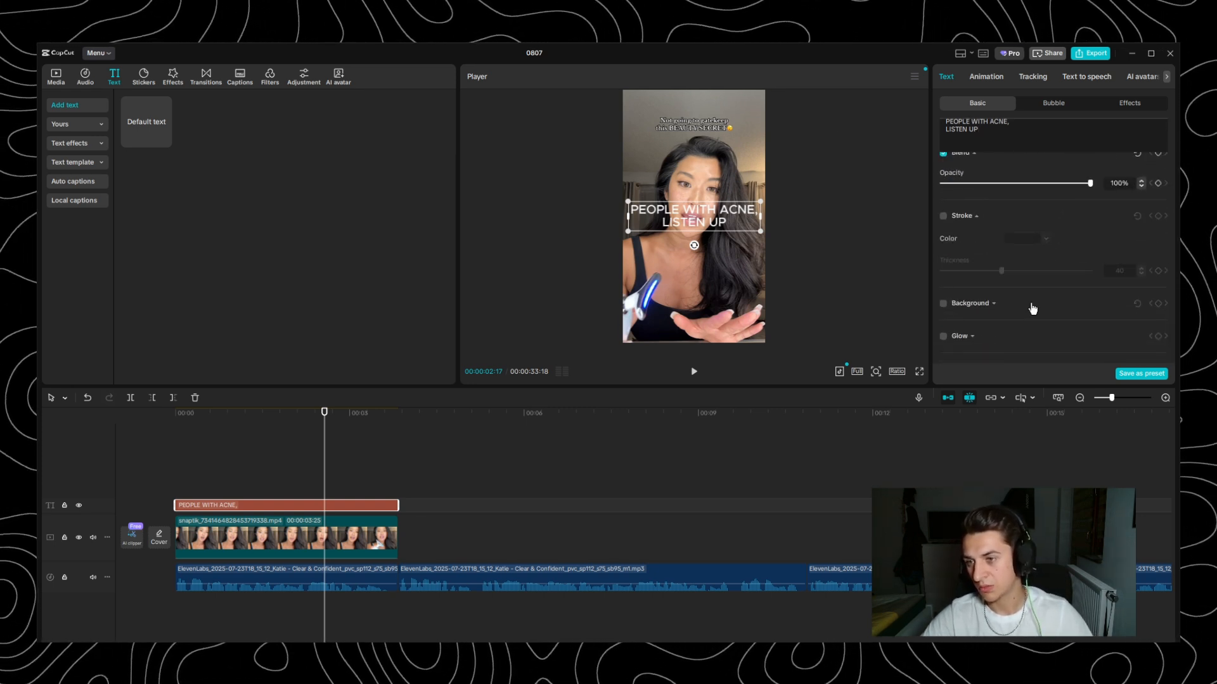
pyautogui.scroll(-3, 1032, 307)
pyautogui.scroll(2, 976, 225)
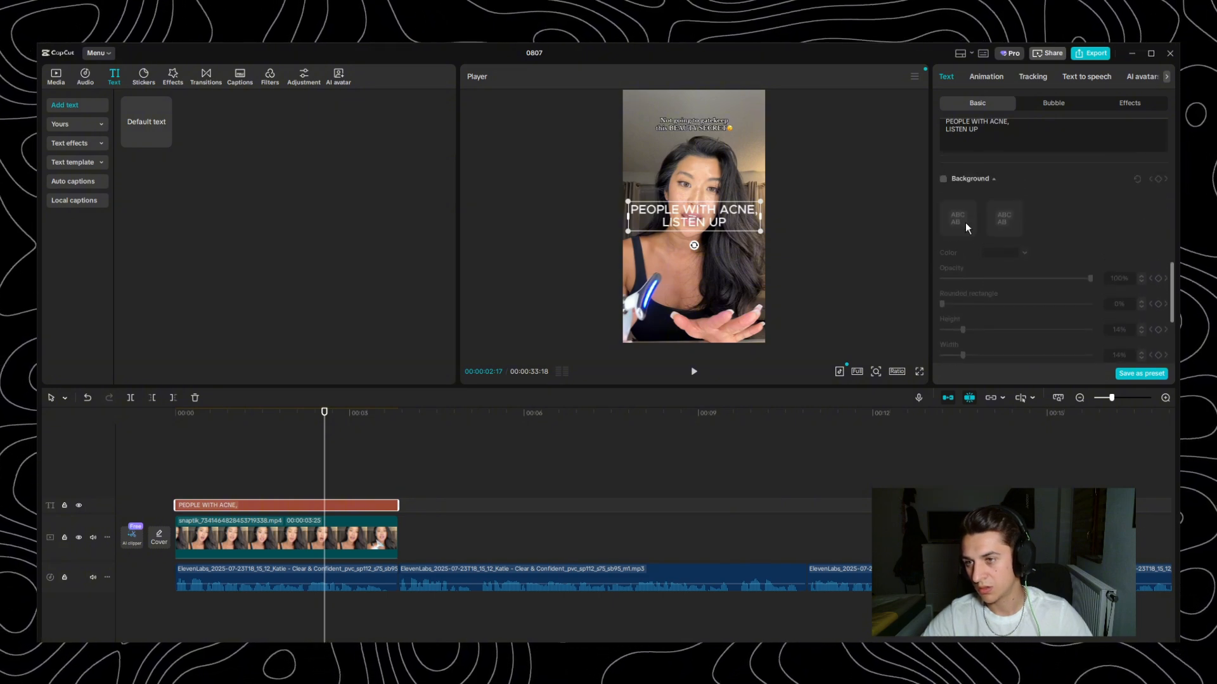
pyautogui.click(944, 187)
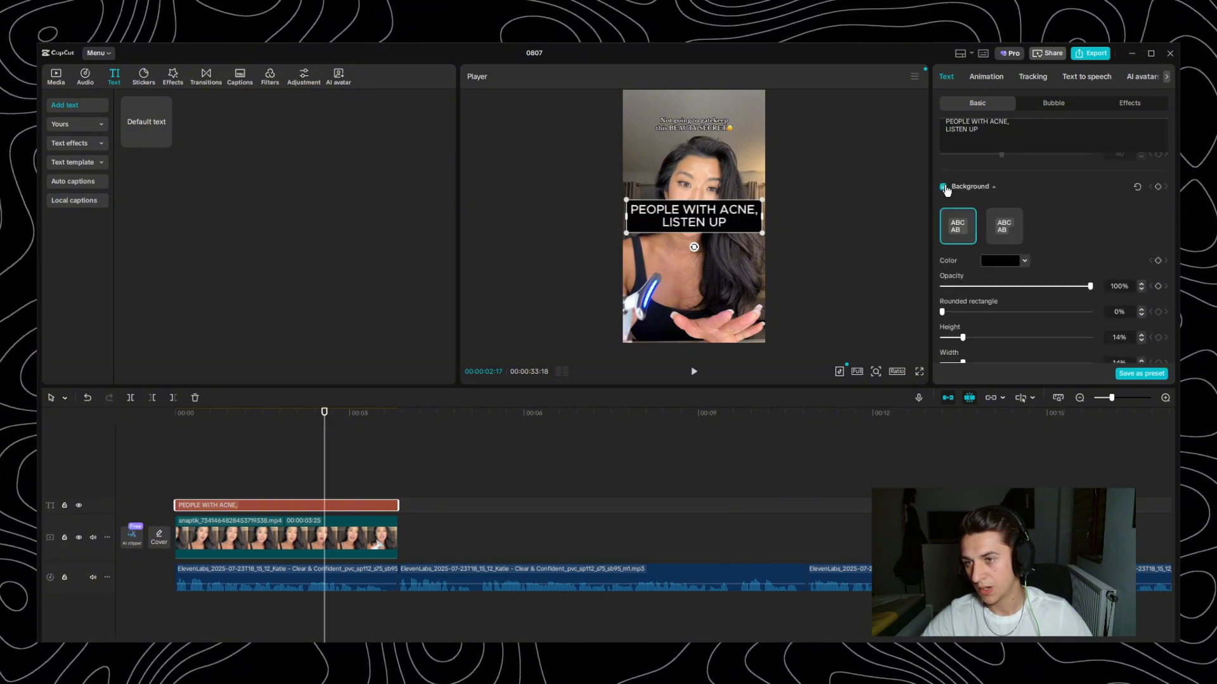
pyautogui.click(1007, 230)
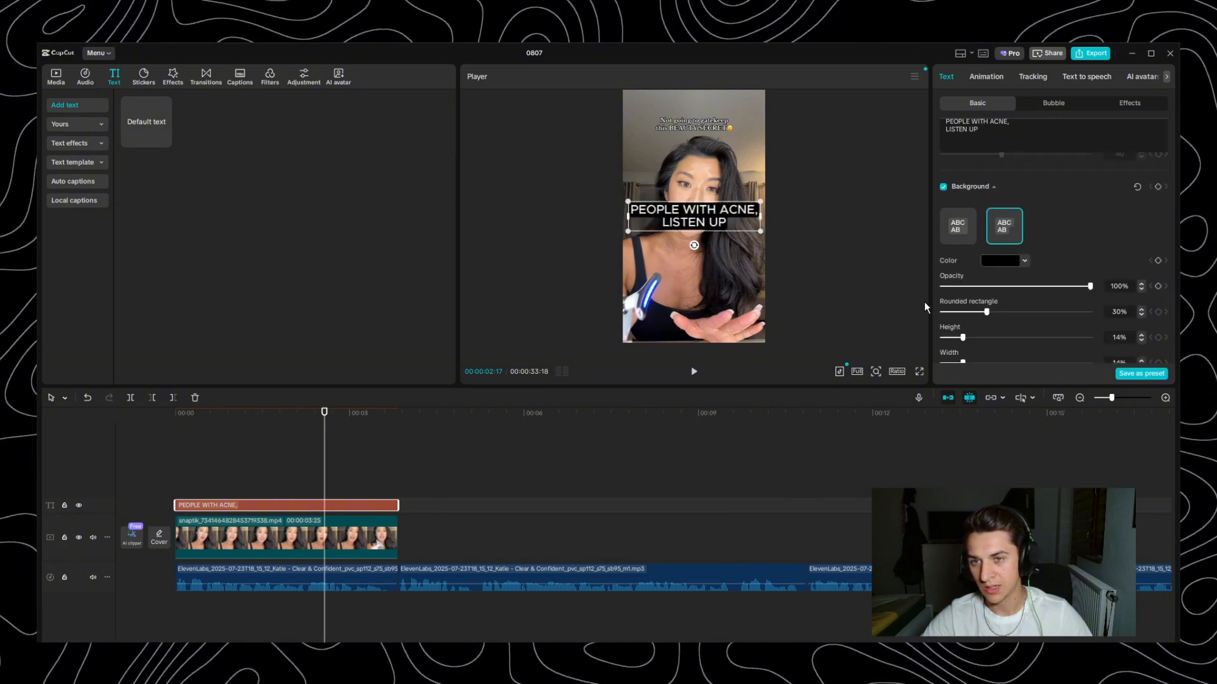
pyautogui.click(920, 373)
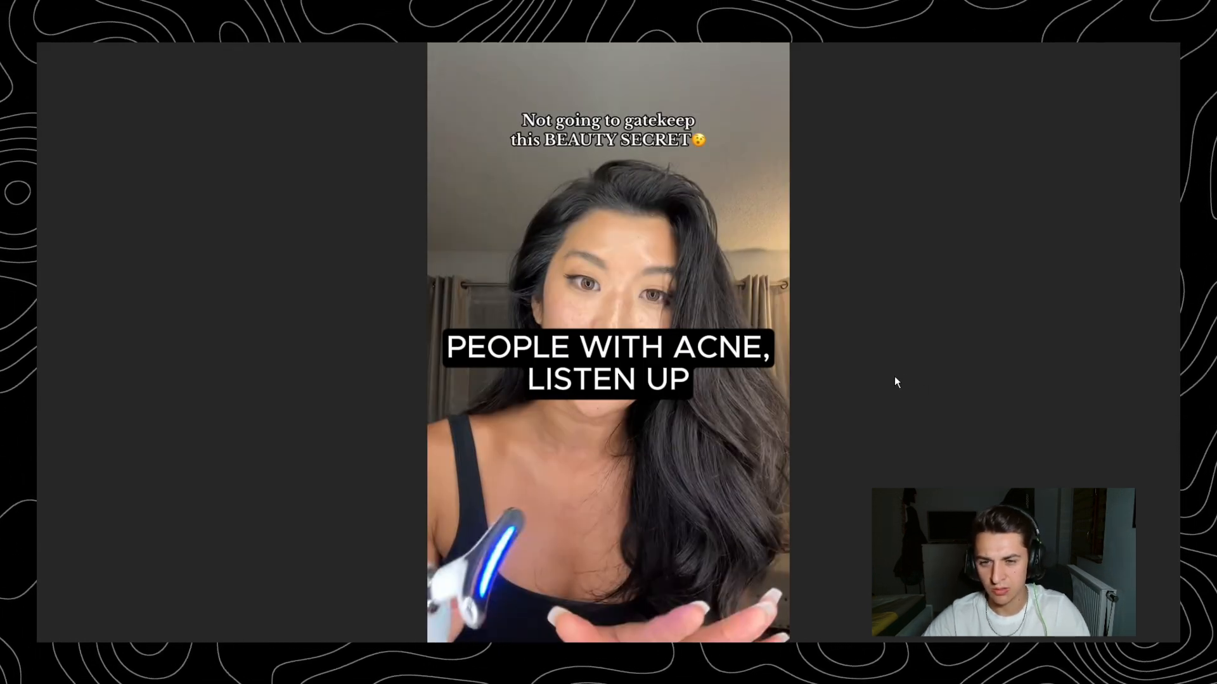
pyautogui.press('Escape')
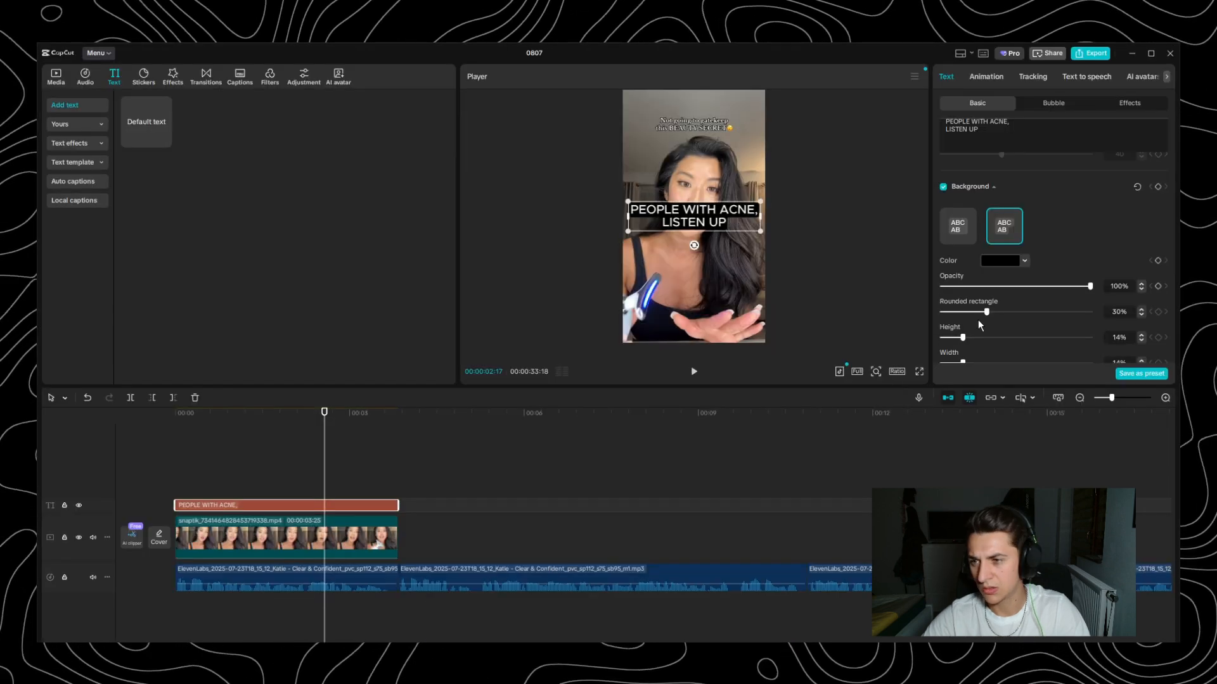
# - Set the text background's rounding to 22%, height to 25% and width to 26%, checking the look in full screen
pyautogui.moveTo(984, 310); pyautogui.dragTo(1045, 312)
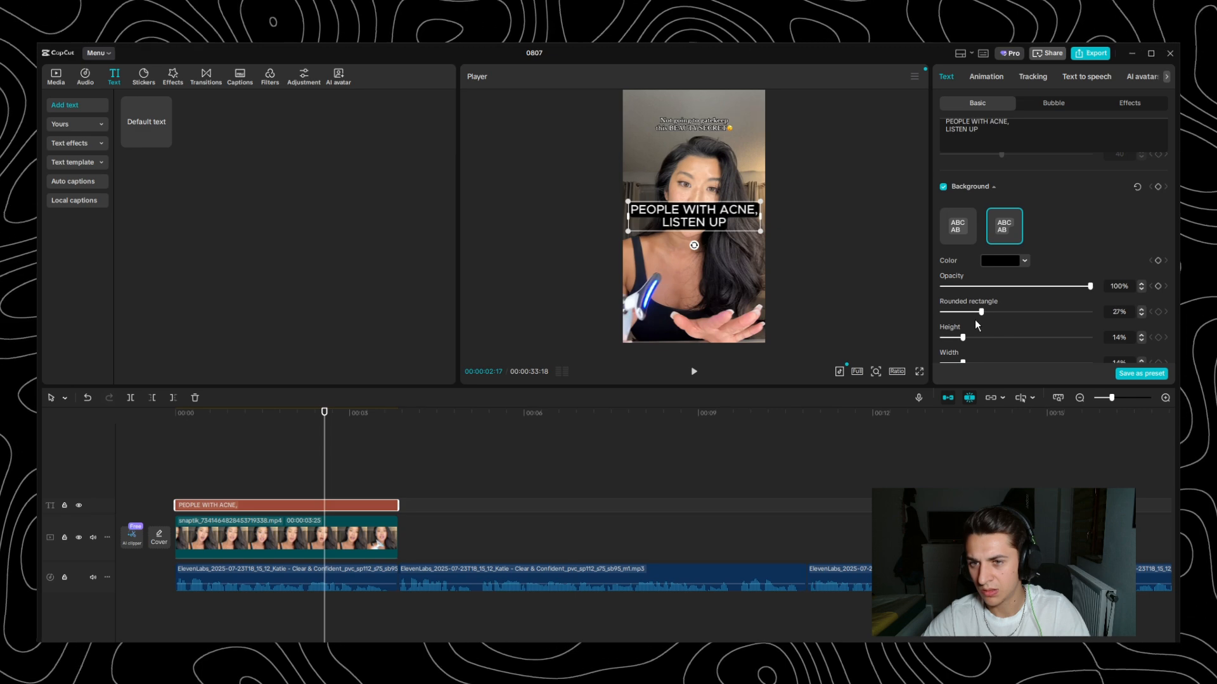
pyautogui.click(919, 371)
pyautogui.press('Escape')
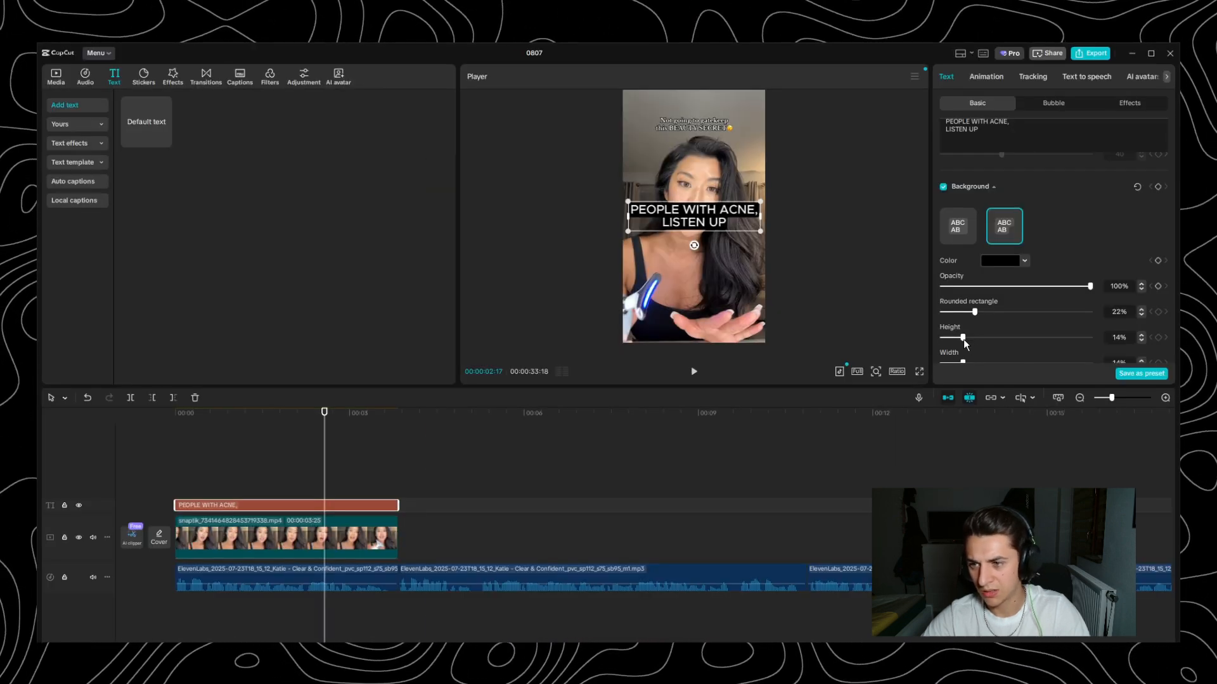
pyautogui.moveTo(968, 338); pyautogui.dragTo(975, 338)
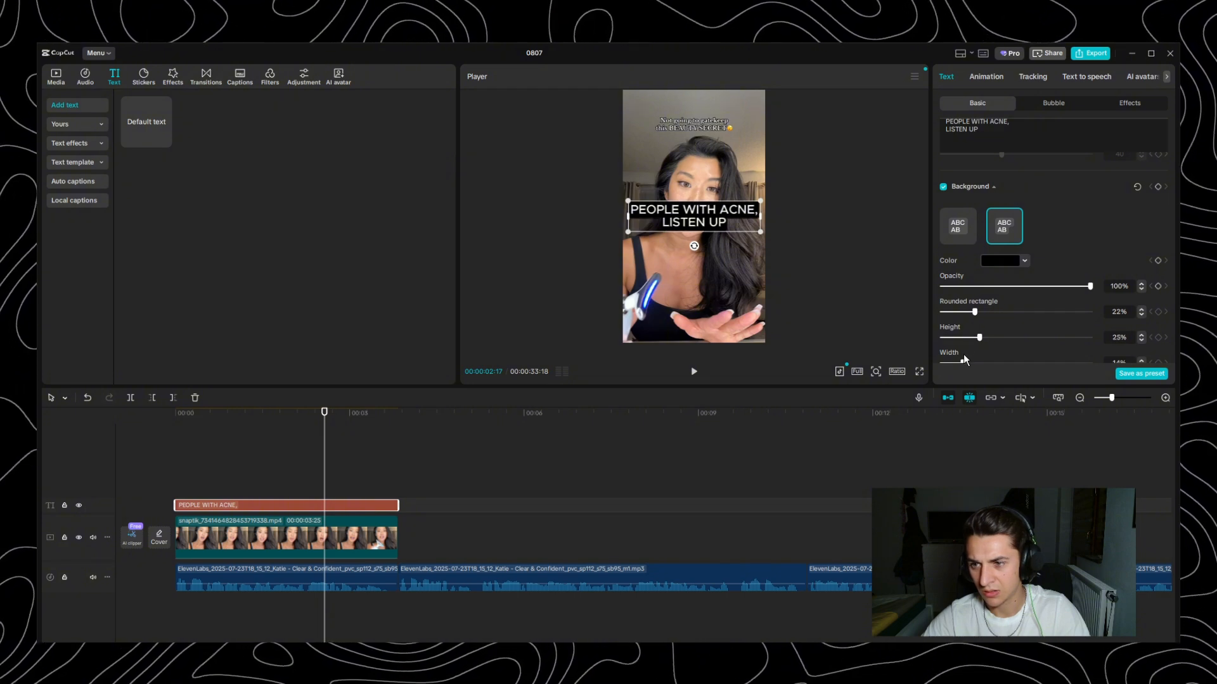
pyautogui.scroll(-1, 963, 355)
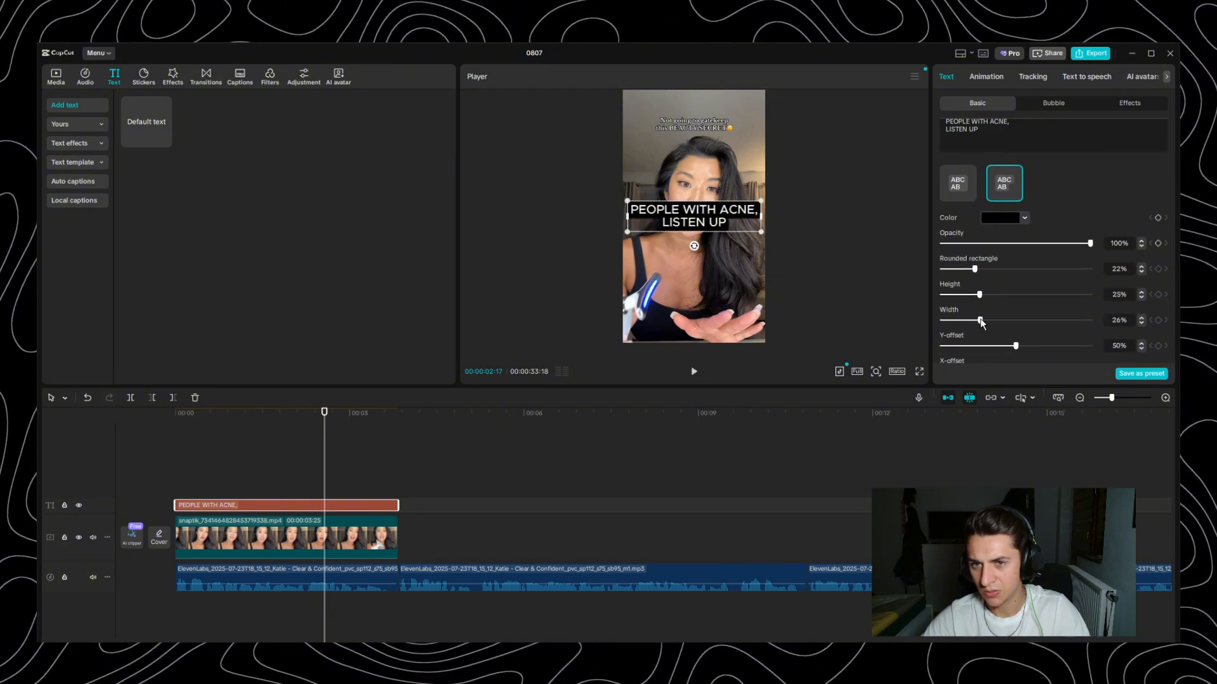
pyautogui.click(919, 372)
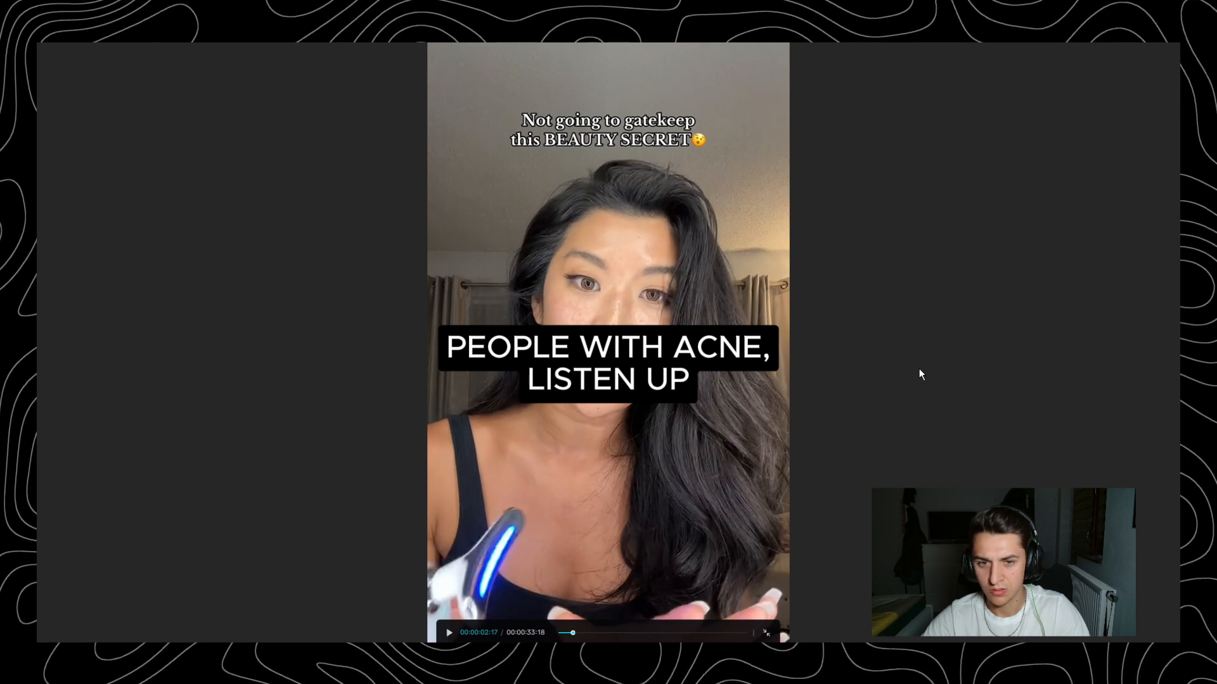
pyautogui.press('Escape')
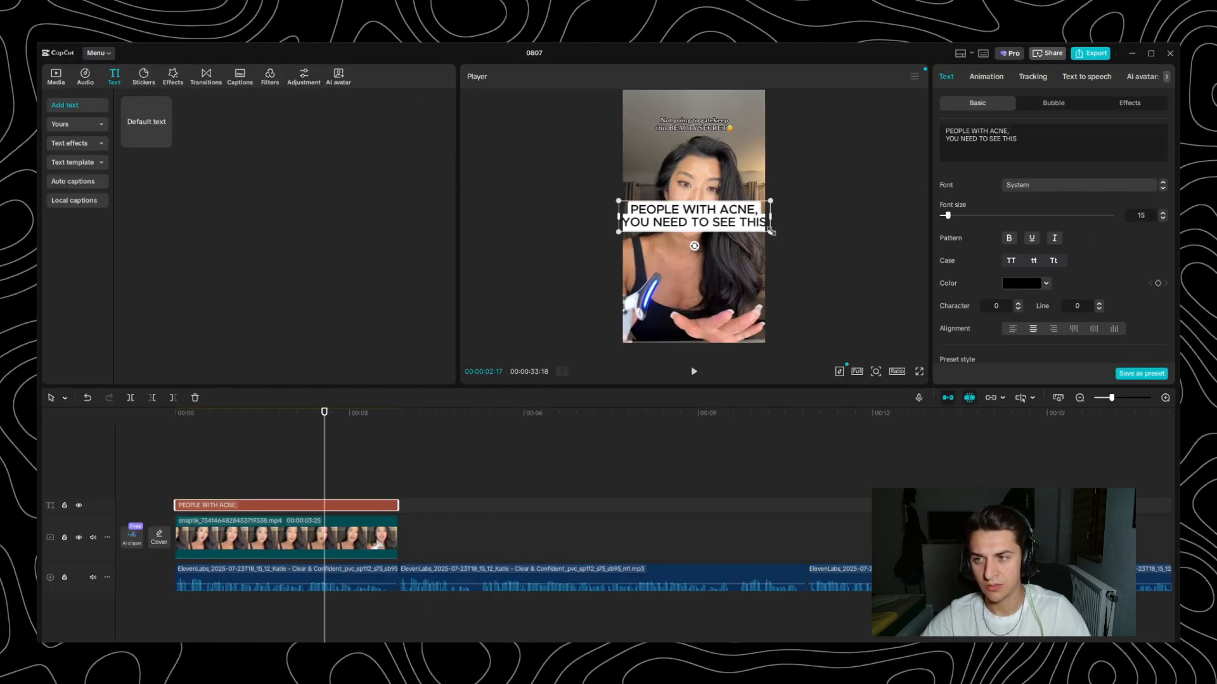
# - Shrink the hook text and move it up so it covers the clip's original caption above the woman's head
pyautogui.moveTo(771, 232); pyautogui.dragTo(703, 129)
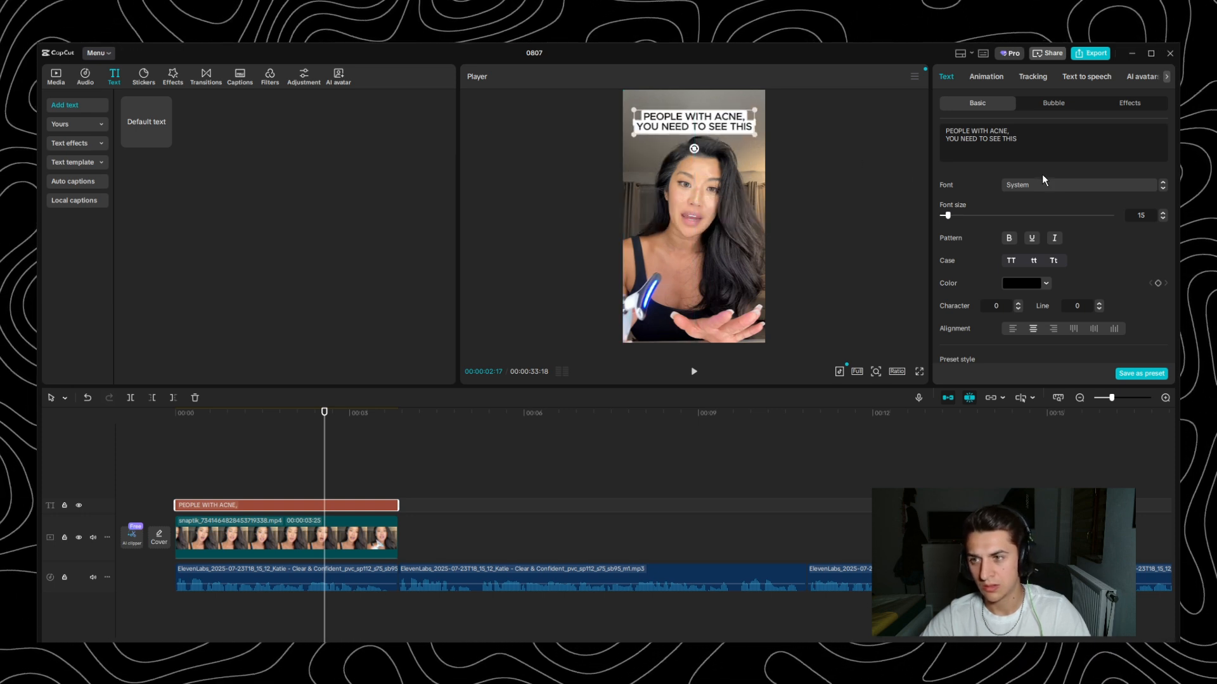
# - Try the SofiaPro-Bold font on the hook text, return to the System font and preview the text in full screen
pyautogui.click(1047, 184)
pyautogui.click(1030, 246)
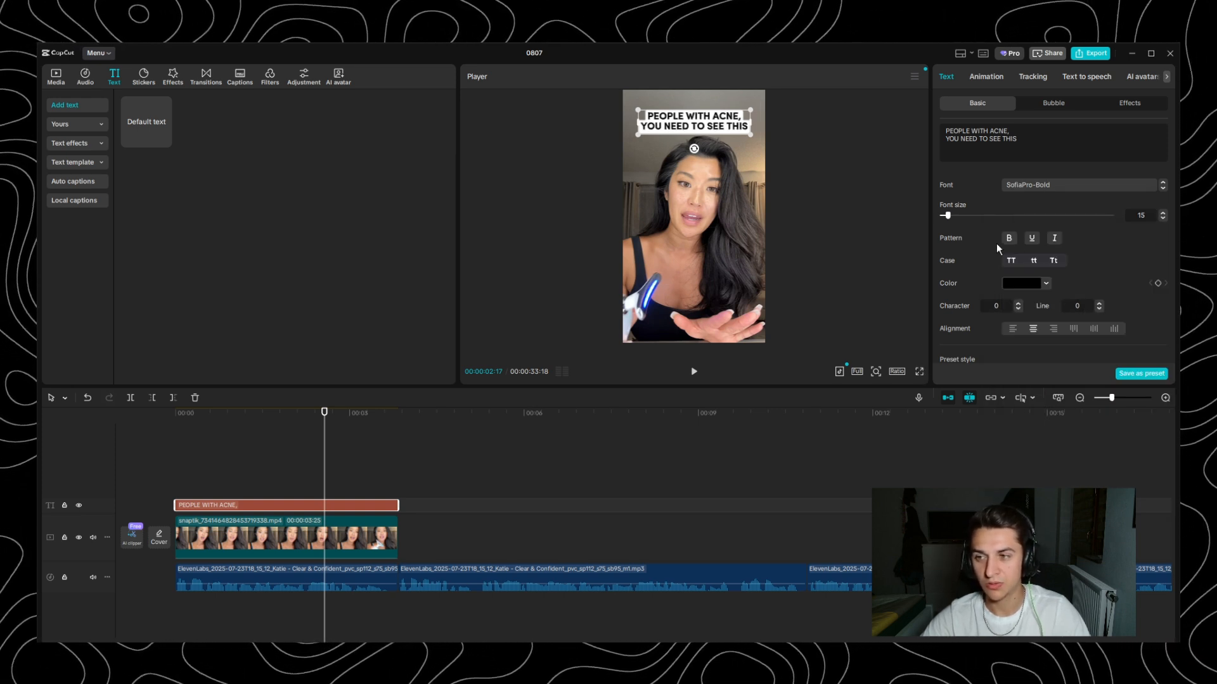
pyautogui.click(1031, 186)
pyautogui.scroll(-10, 1115, 329)
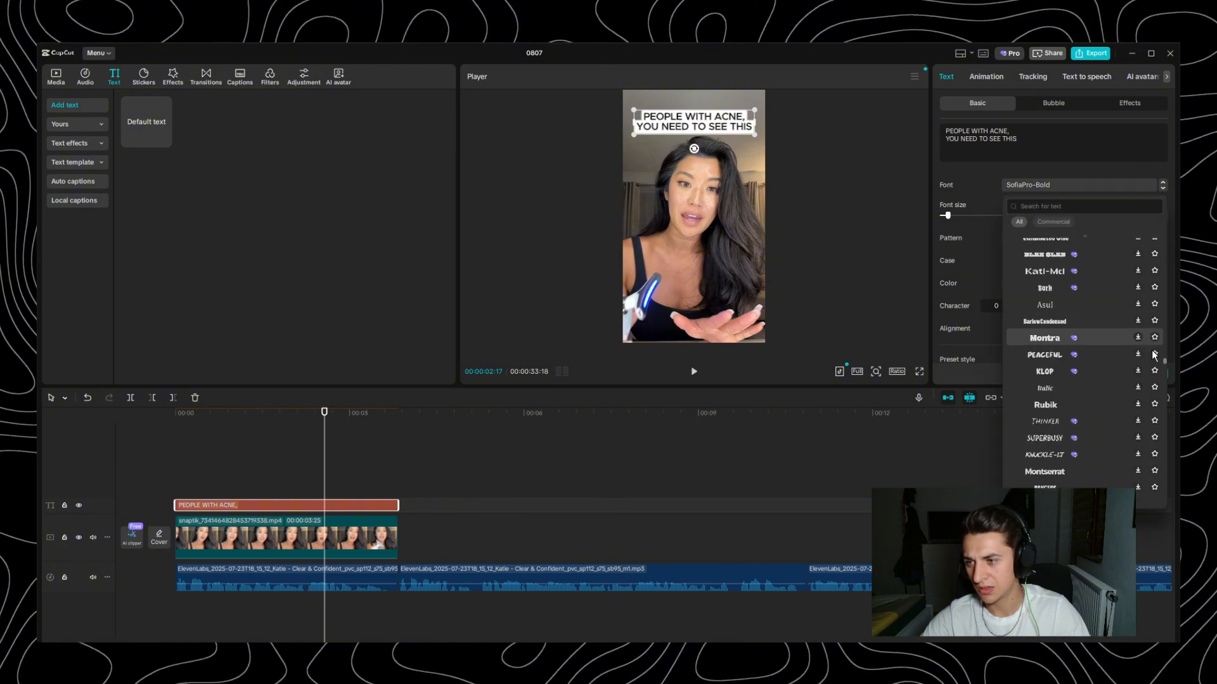
pyautogui.moveTo(1166, 360); pyautogui.dragTo(1162, 214)
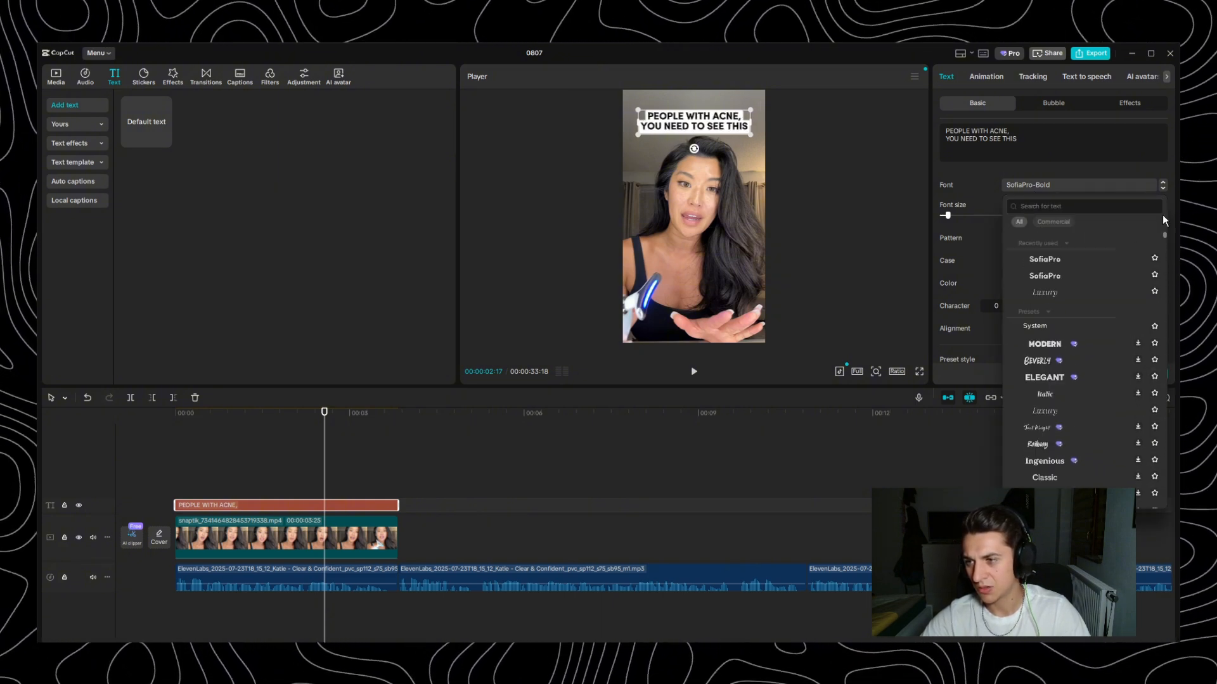
pyautogui.click(1059, 327)
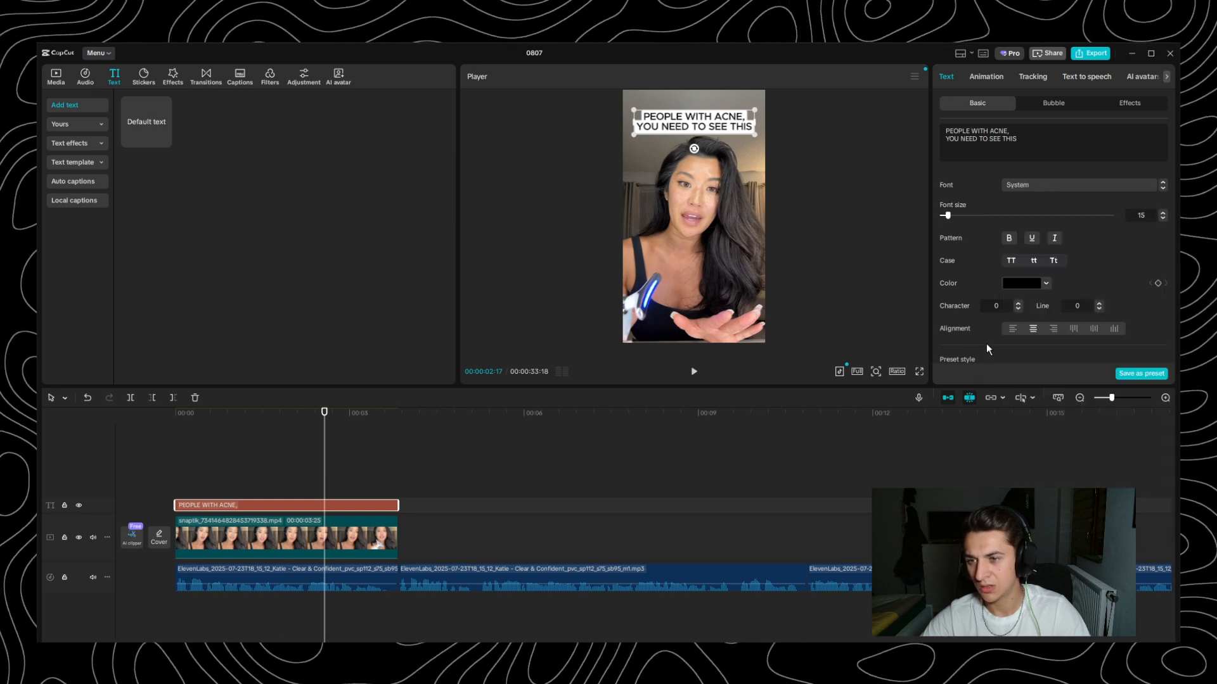
pyautogui.click(919, 372)
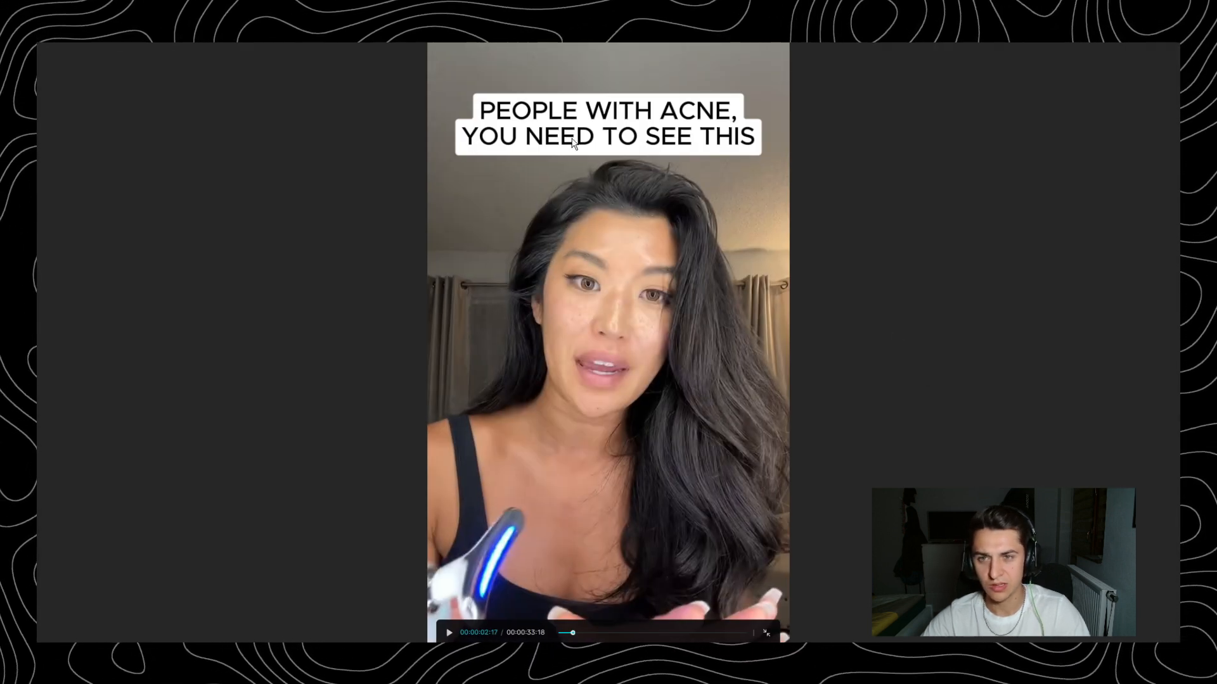
pyautogui.press('Escape')
# - Split the hook text layer at 00:00:02:17 and make the text of the part after the cut bold
pyautogui.moveTo(1033, 141); pyautogui.dragTo(846, 113)
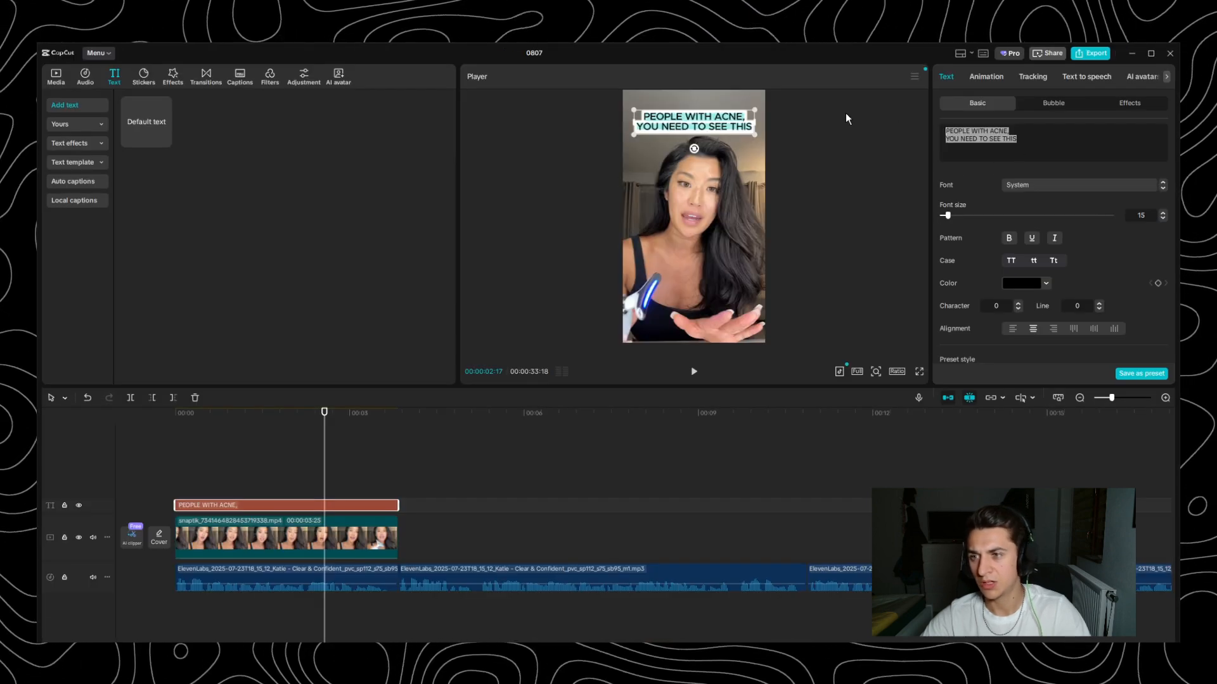
pyautogui.hotkey('ctrl', 'b')
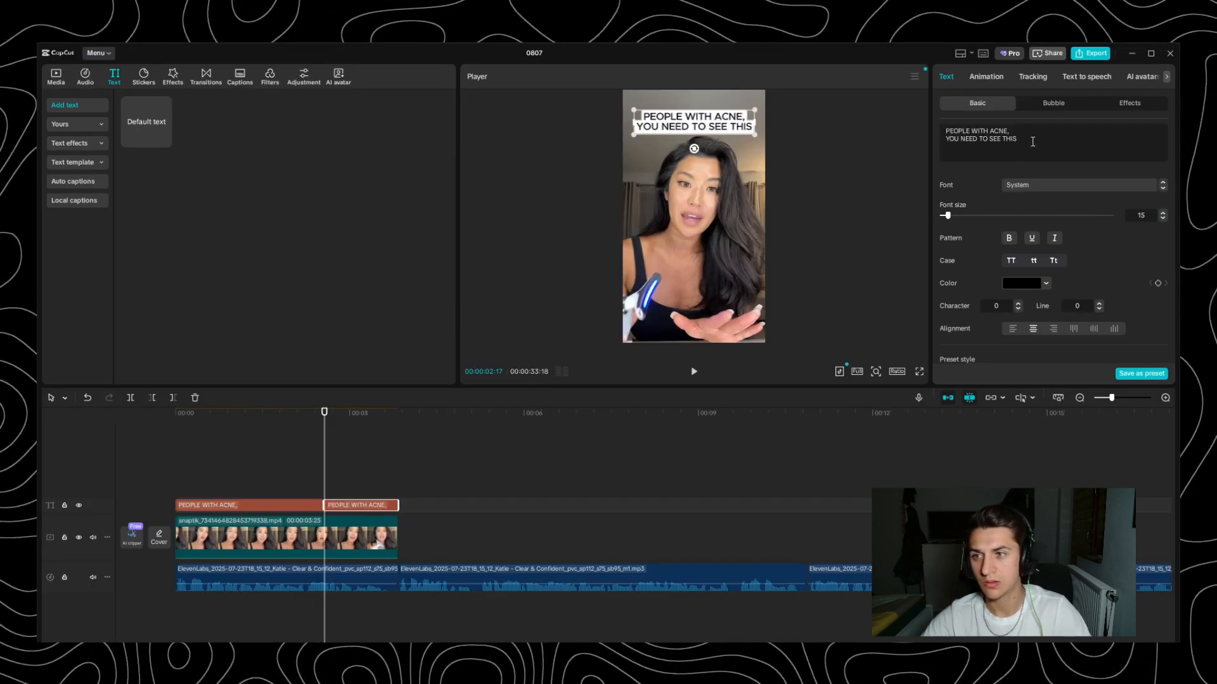
pyautogui.hotkey('ctrl', 'b')
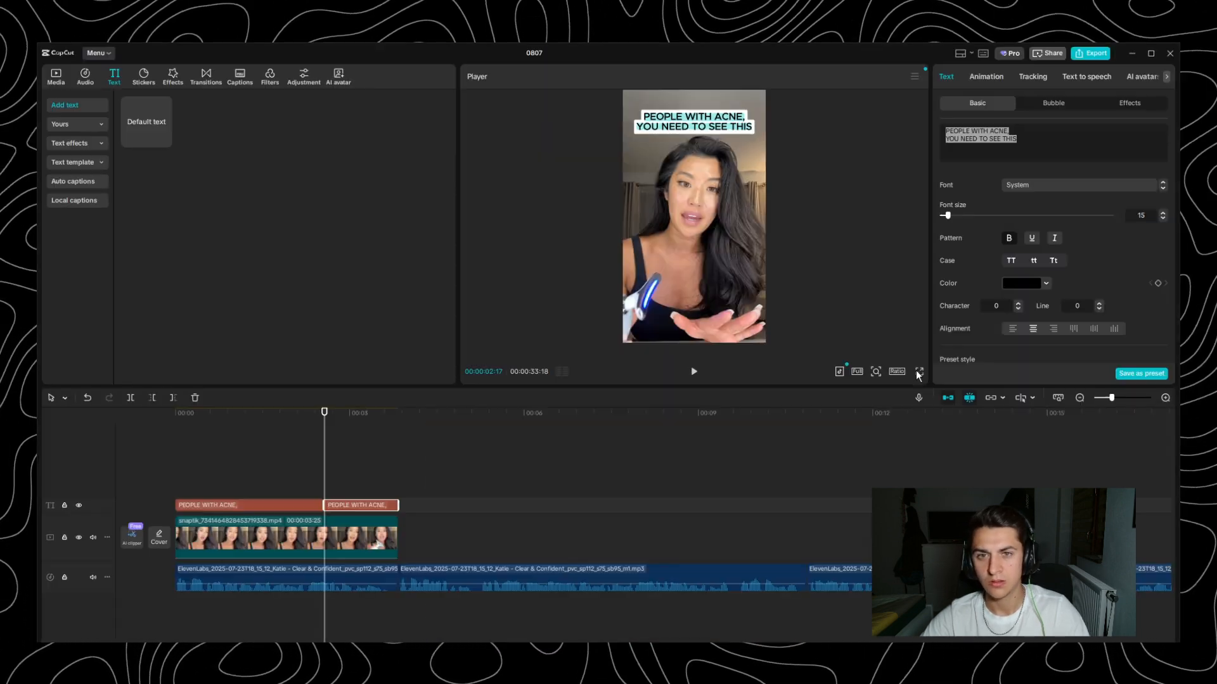
pyautogui.click(1015, 148)
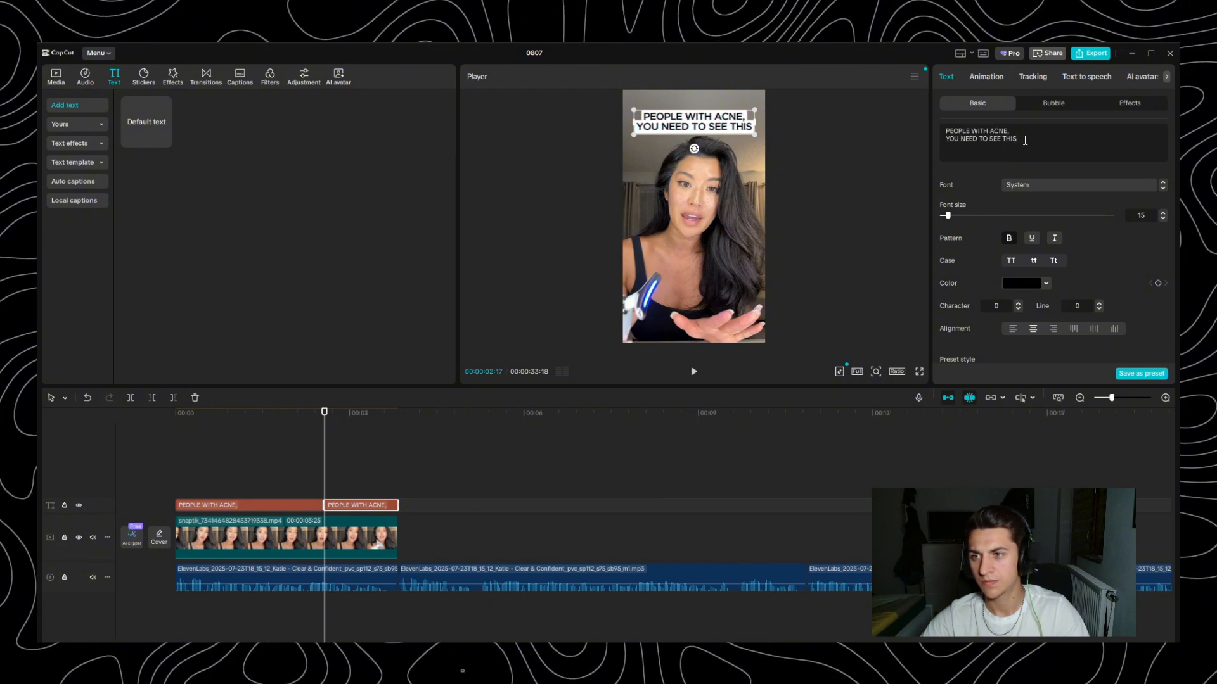
pyautogui.click(1059, 151)
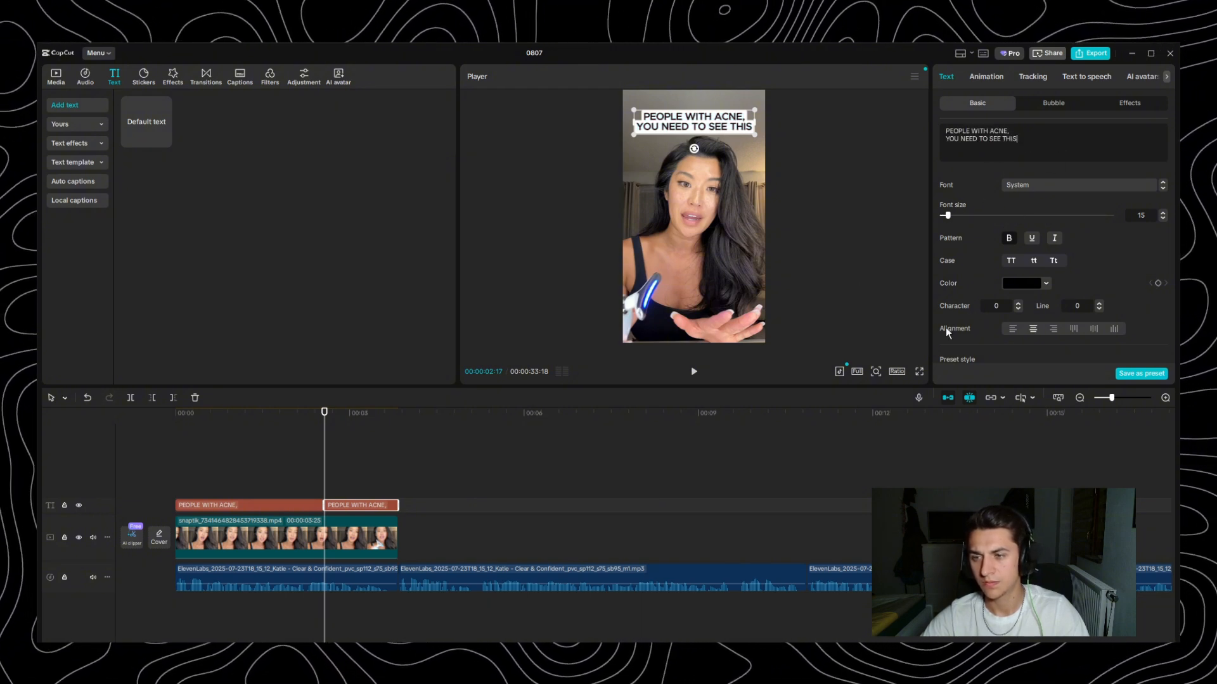
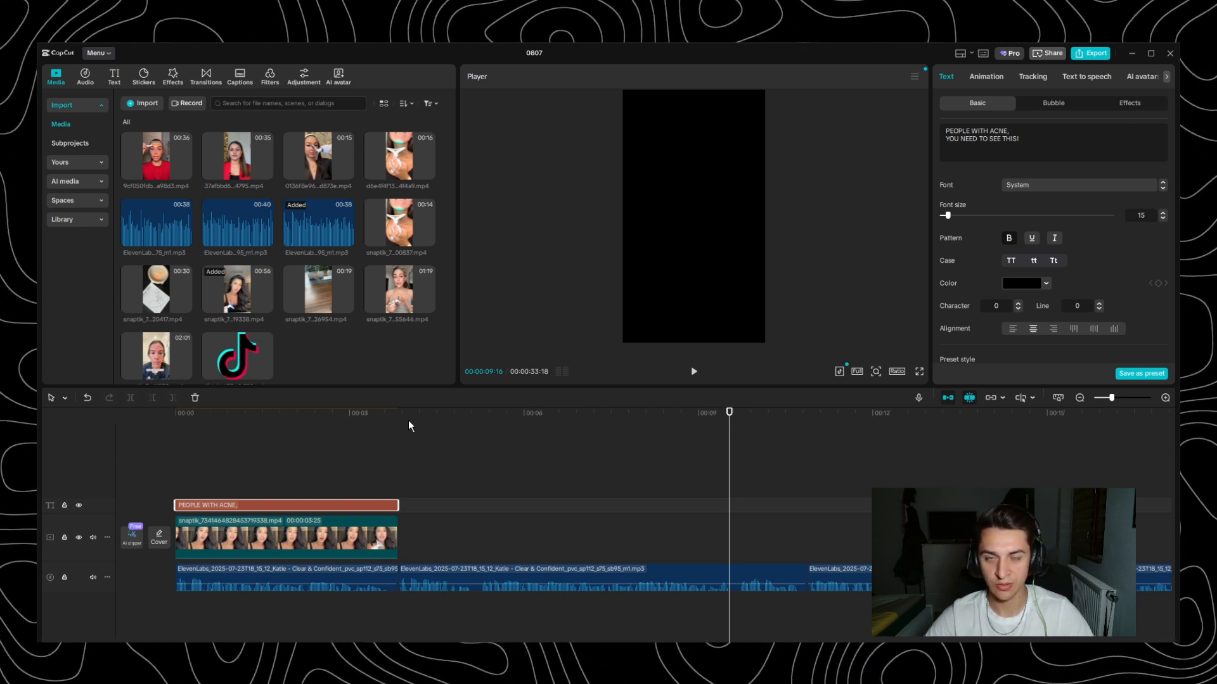
# - Play the voiceover from the end of the hook clip at 00:00:03:25 to hear which footage it needs
pyautogui.moveTo(403, 413); pyautogui.dragTo(397, 413)
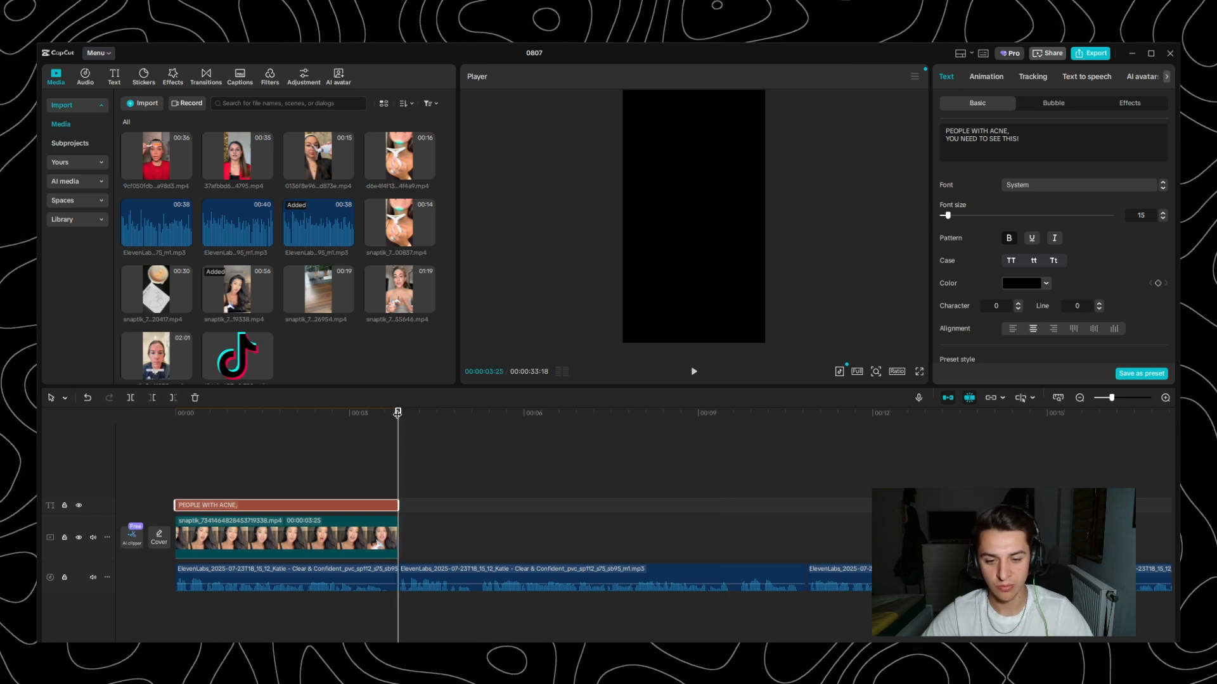
pyautogui.press('space')
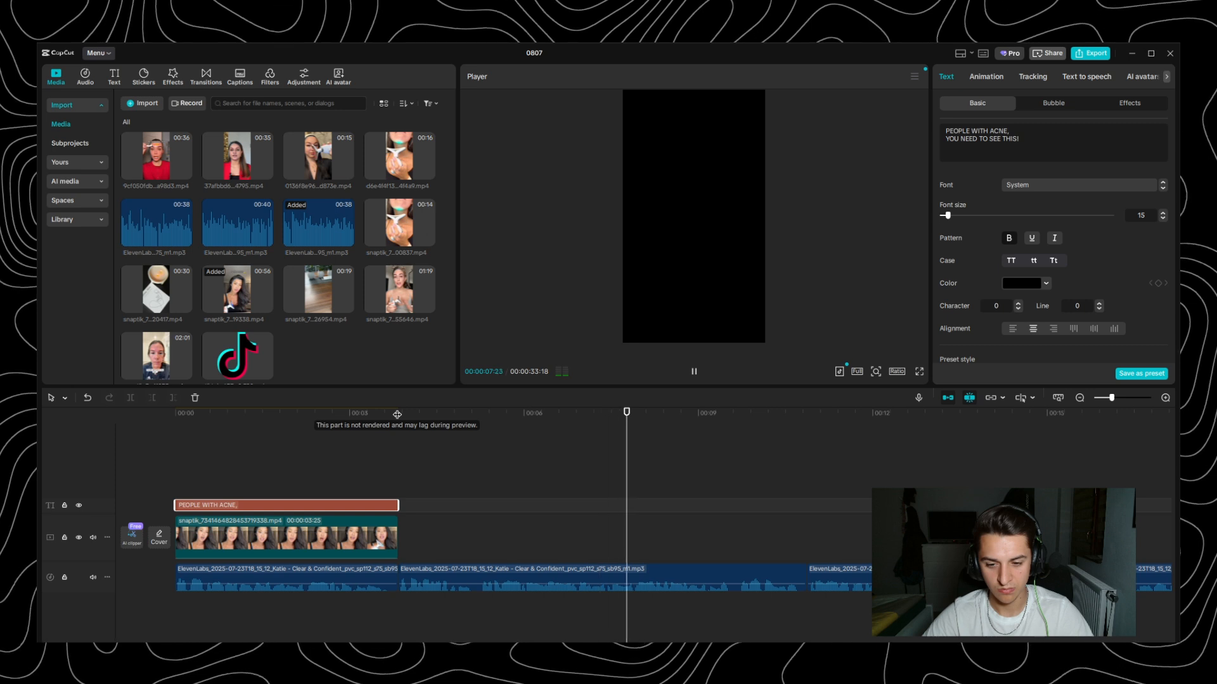
pyautogui.press('space')
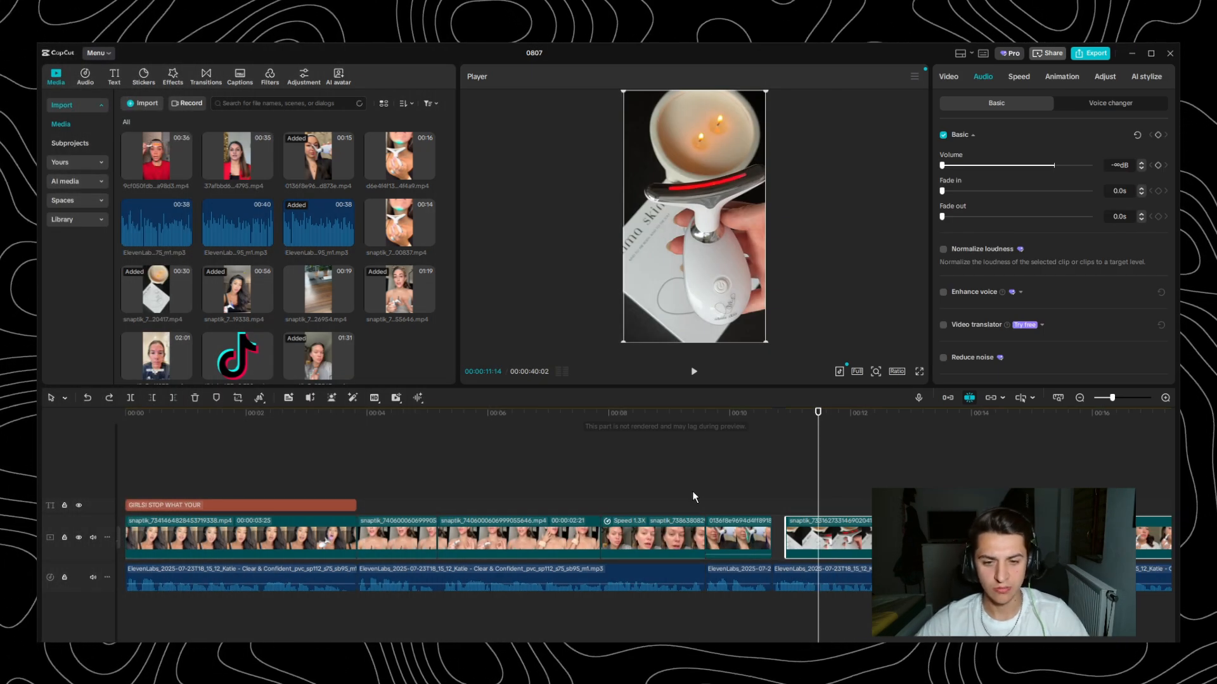
# - Delete the 00:00:02:21 clip of the woman in the grey top, keeping the gap before the 1.3x speed clip
pyautogui.hscroll(-1, 634, 481)
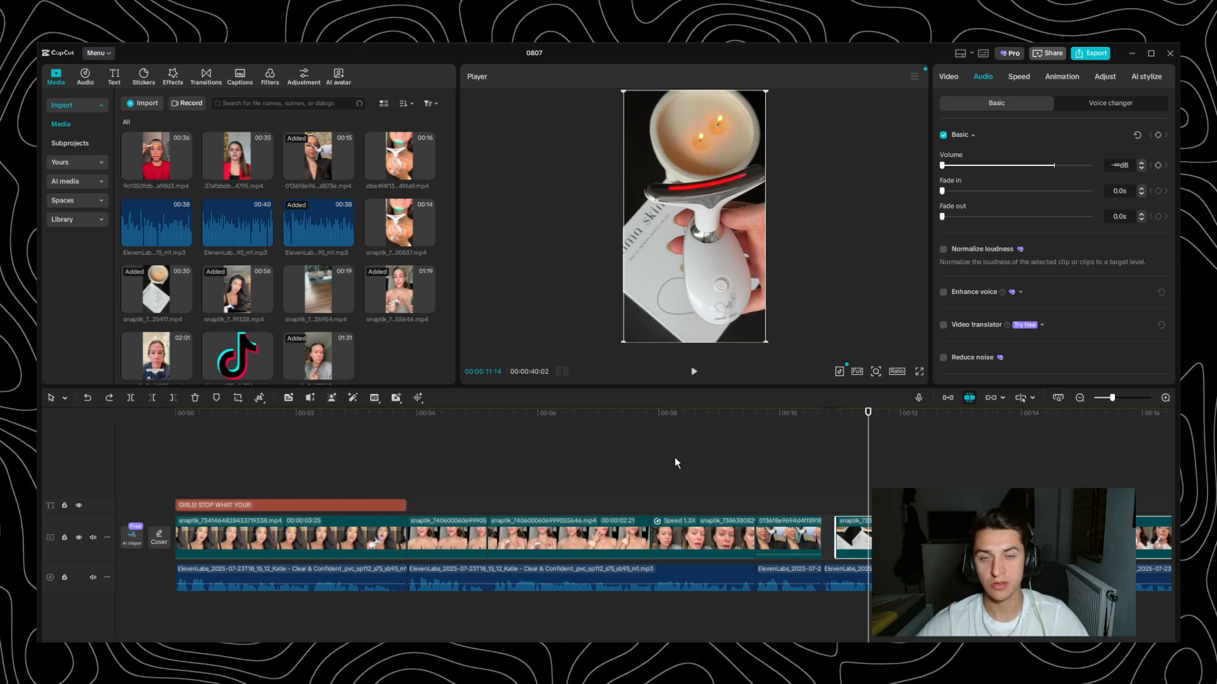
pyautogui.click(532, 531)
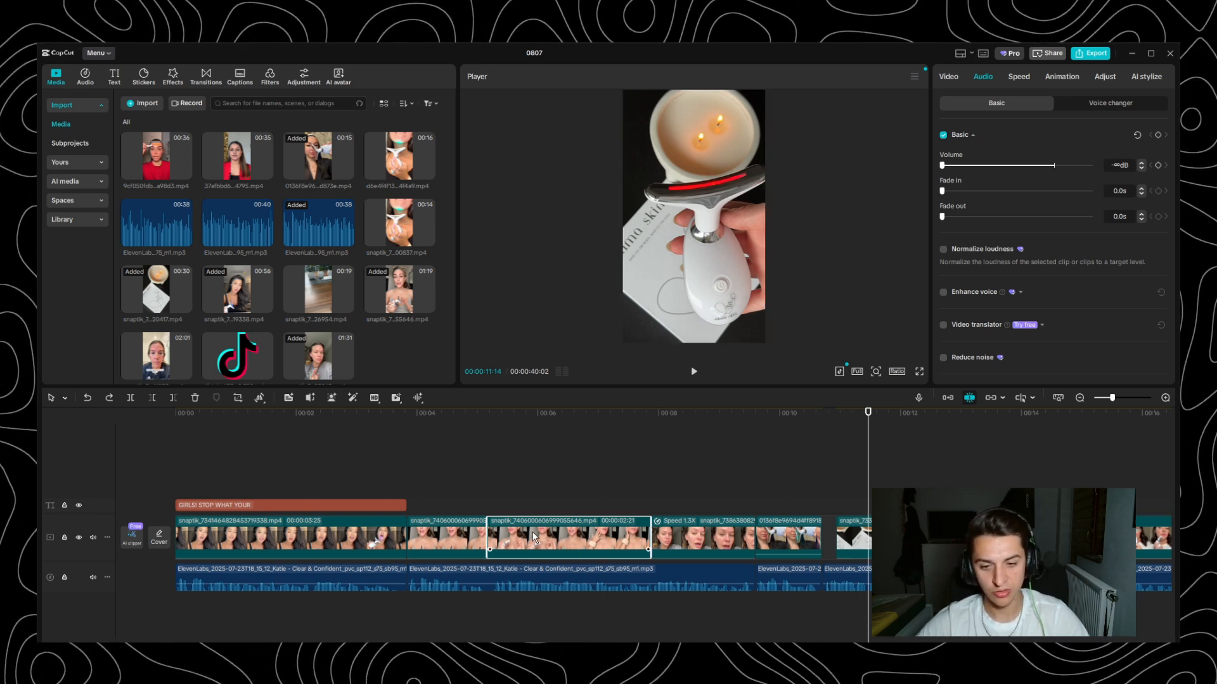
pyautogui.press('Delete')
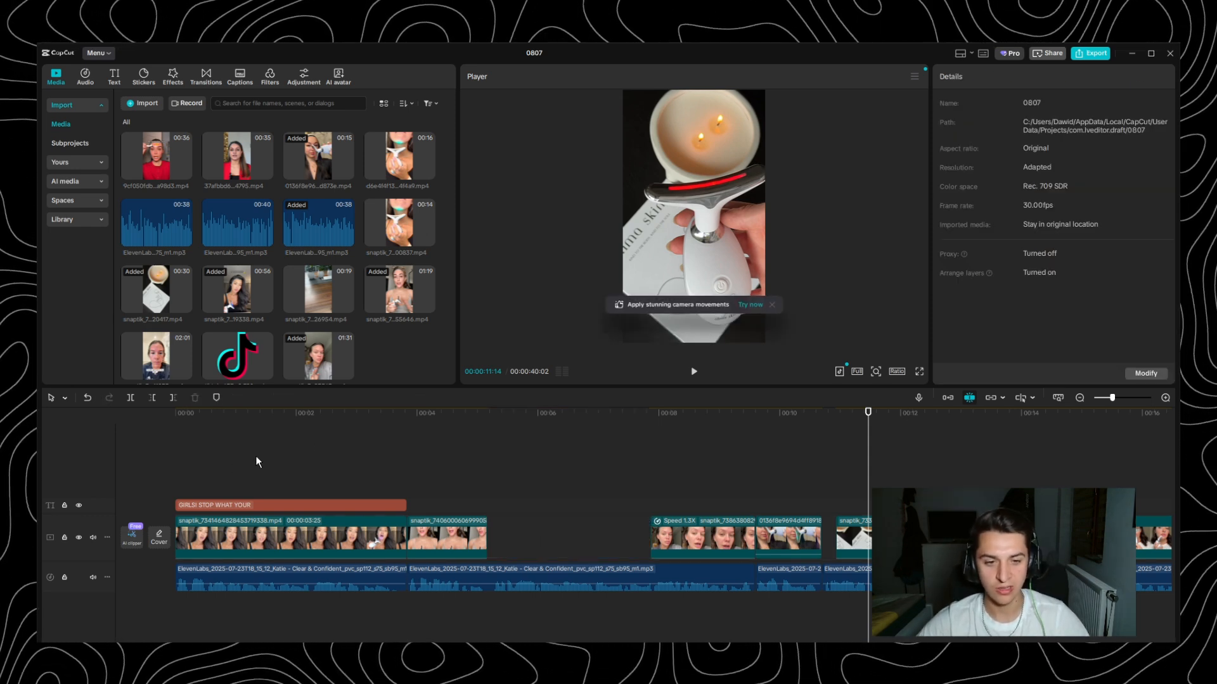
# - Play the edit from the beginning, and listen to the voiceover across the empty gap starting at 00:00:05:05
pyautogui.moveTo(336, 415); pyautogui.dragTo(89, 439)
pyautogui.press('space')
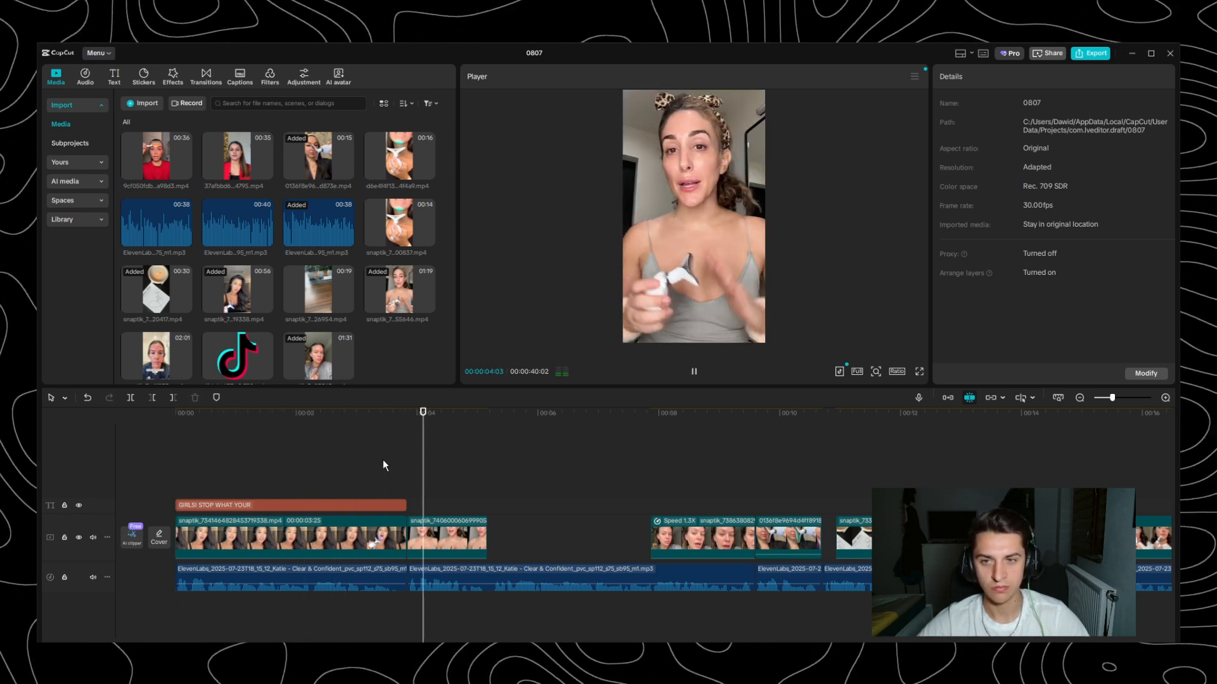
pyautogui.press('space')
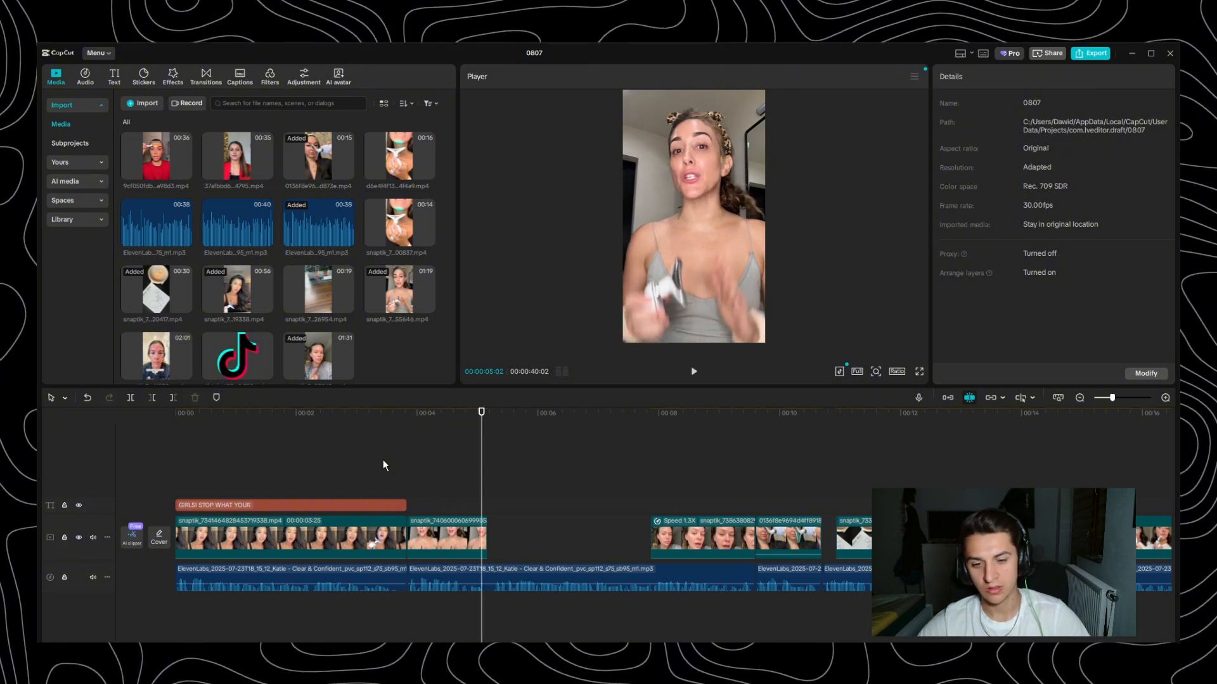
pyautogui.click(487, 444)
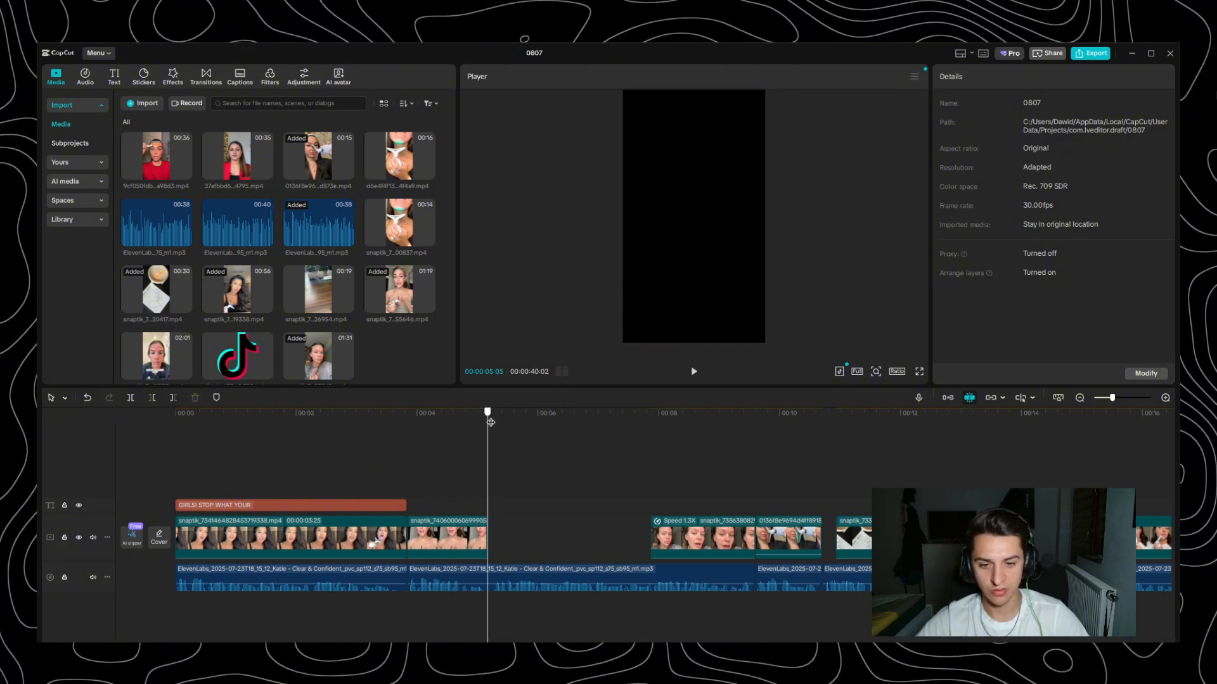
pyautogui.press('space')
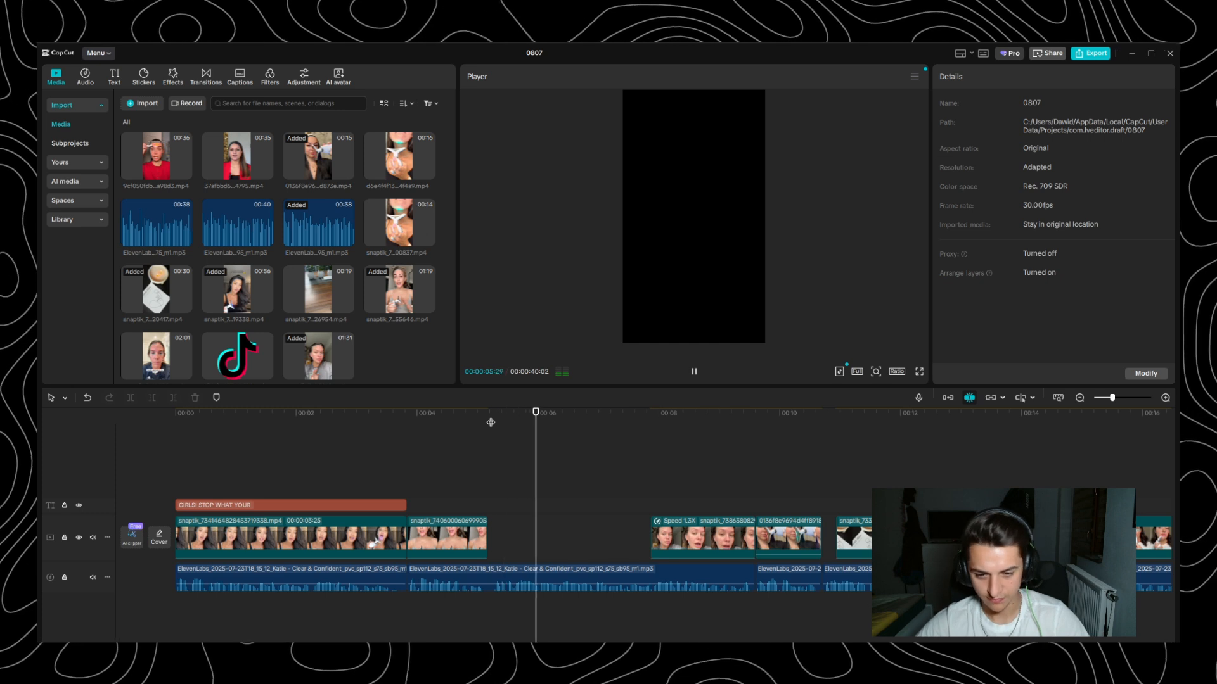
pyautogui.press('space')
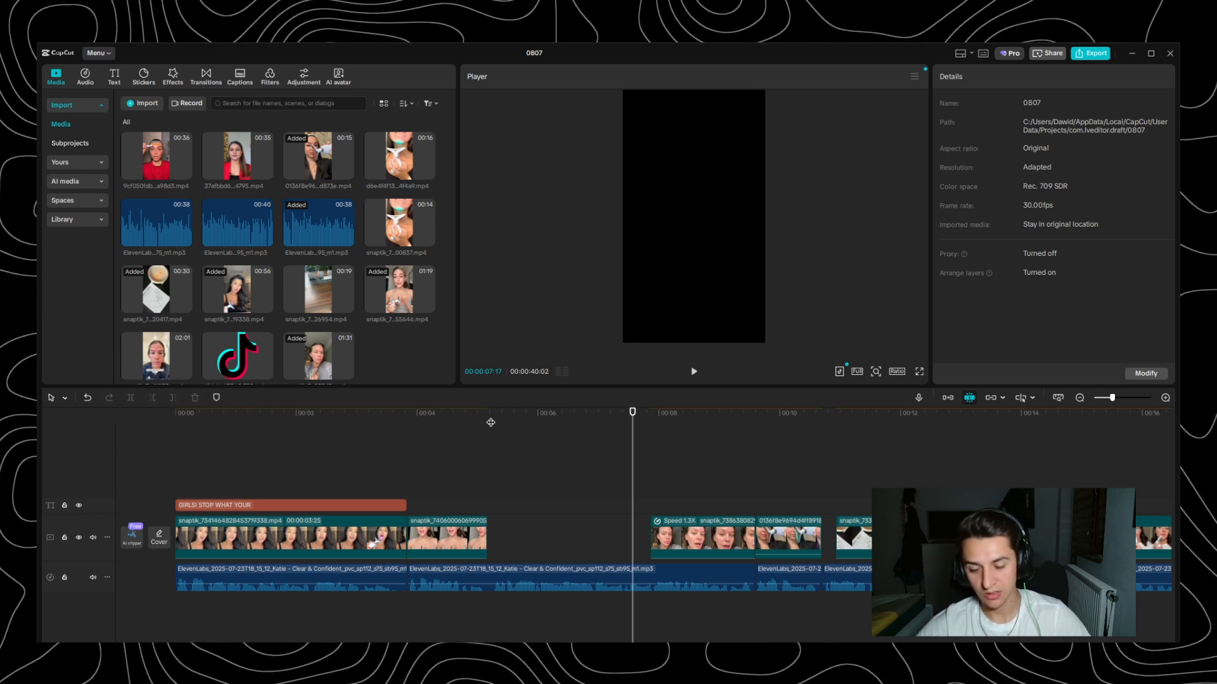
pyautogui.press('space')
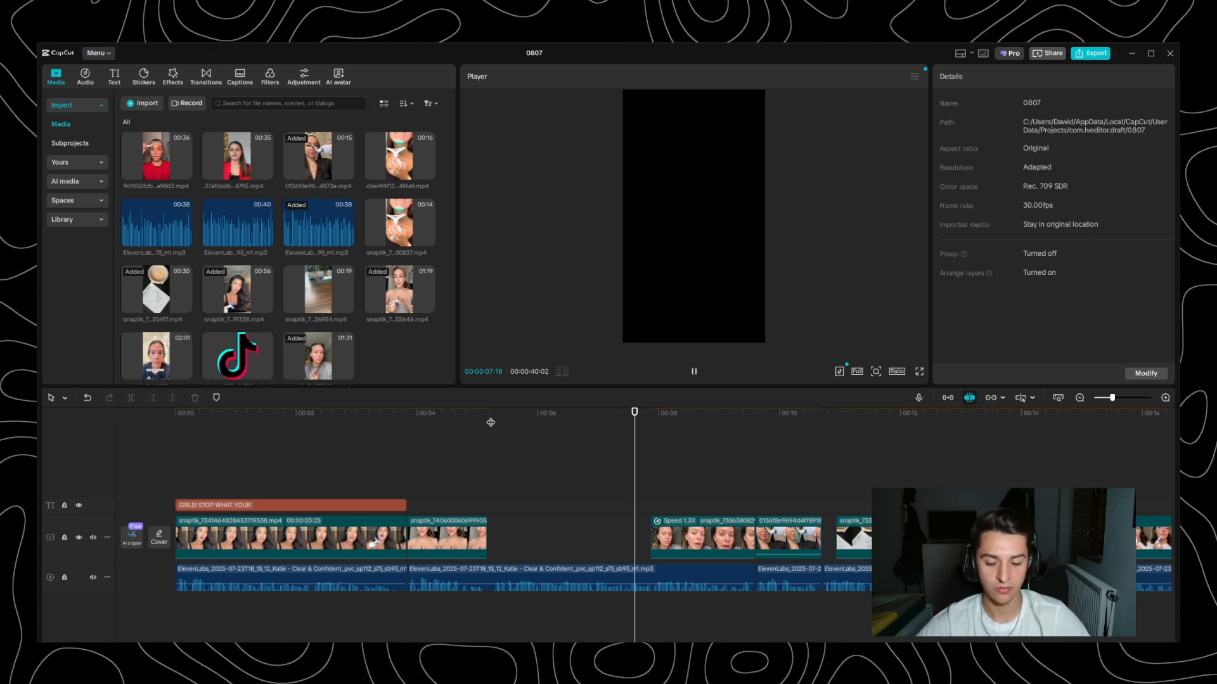
pyautogui.press('space')
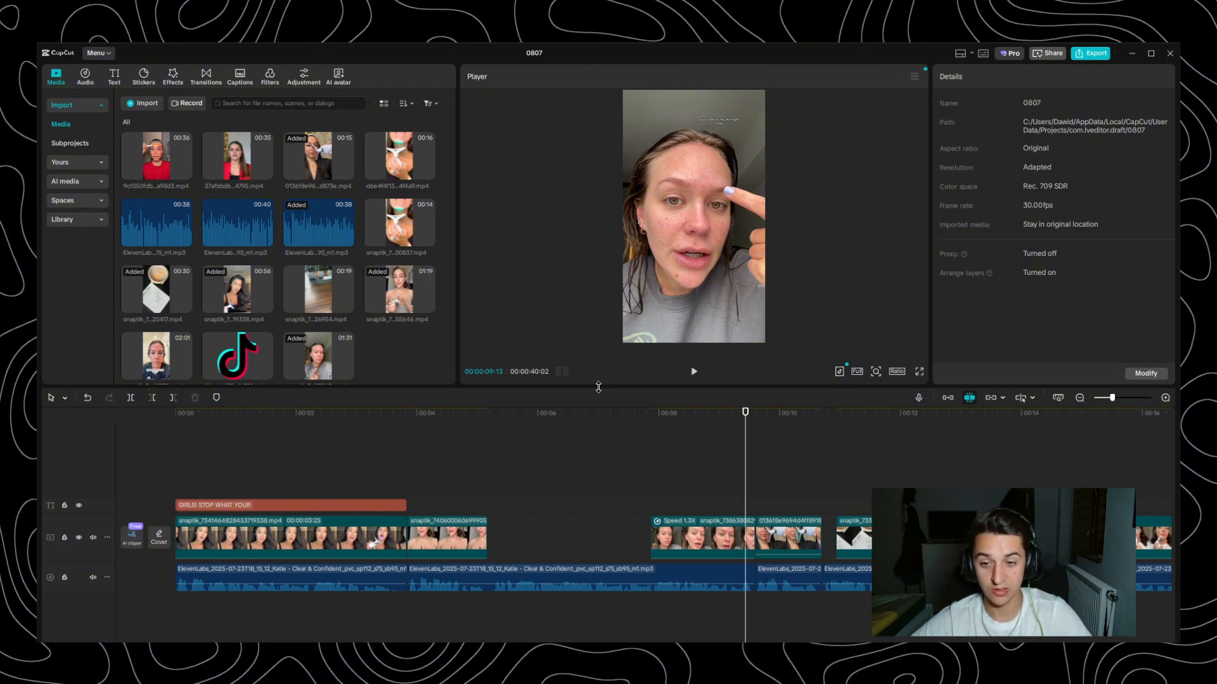
# - Review the footage from the 1.3x speed clip at 00:00:07:26 through to the product clip with the candle
pyautogui.click(650, 419)
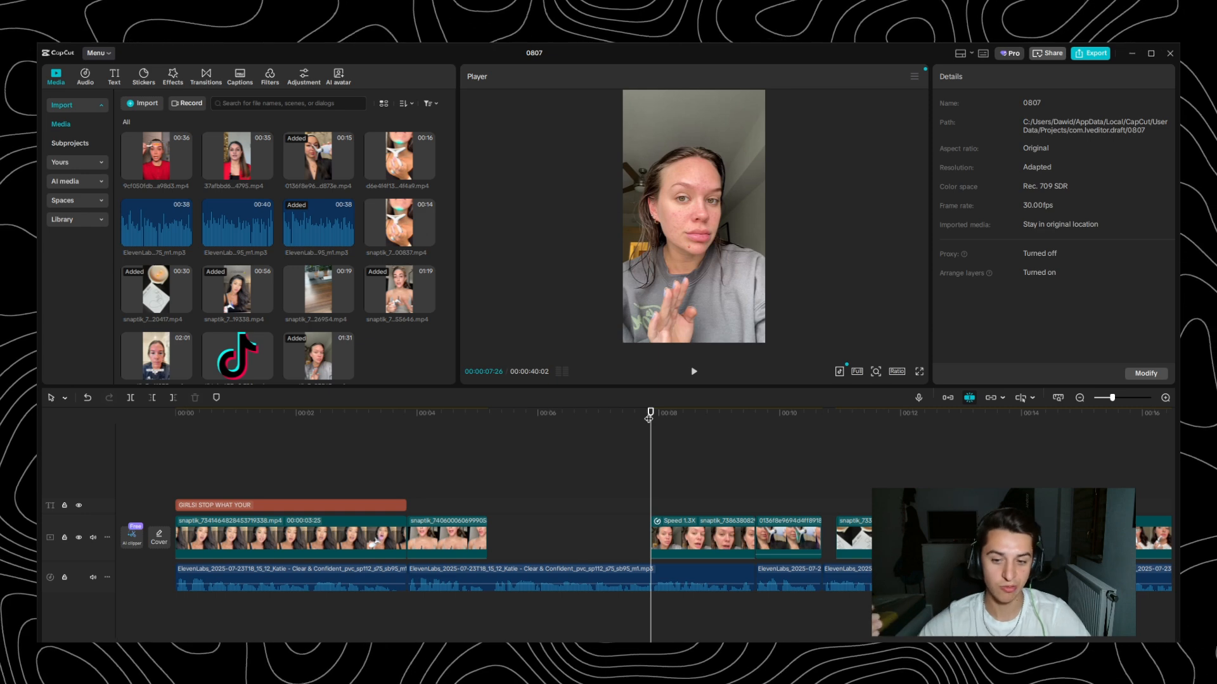
pyautogui.press('space')
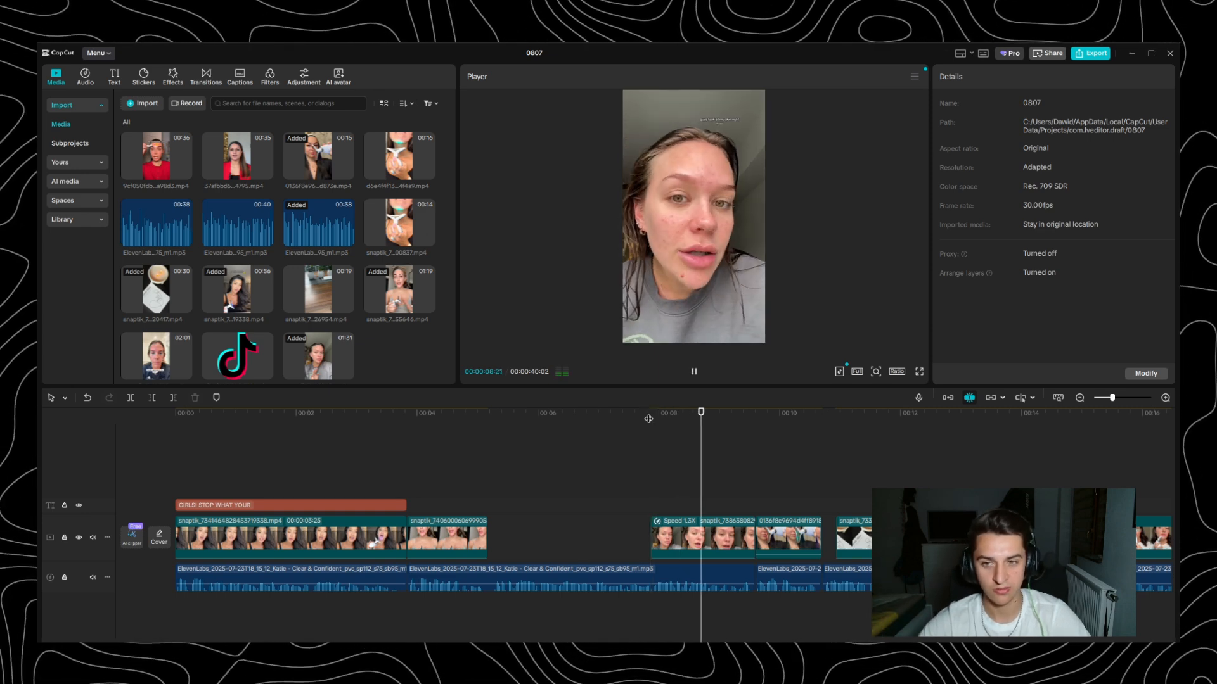
pyautogui.press('space')
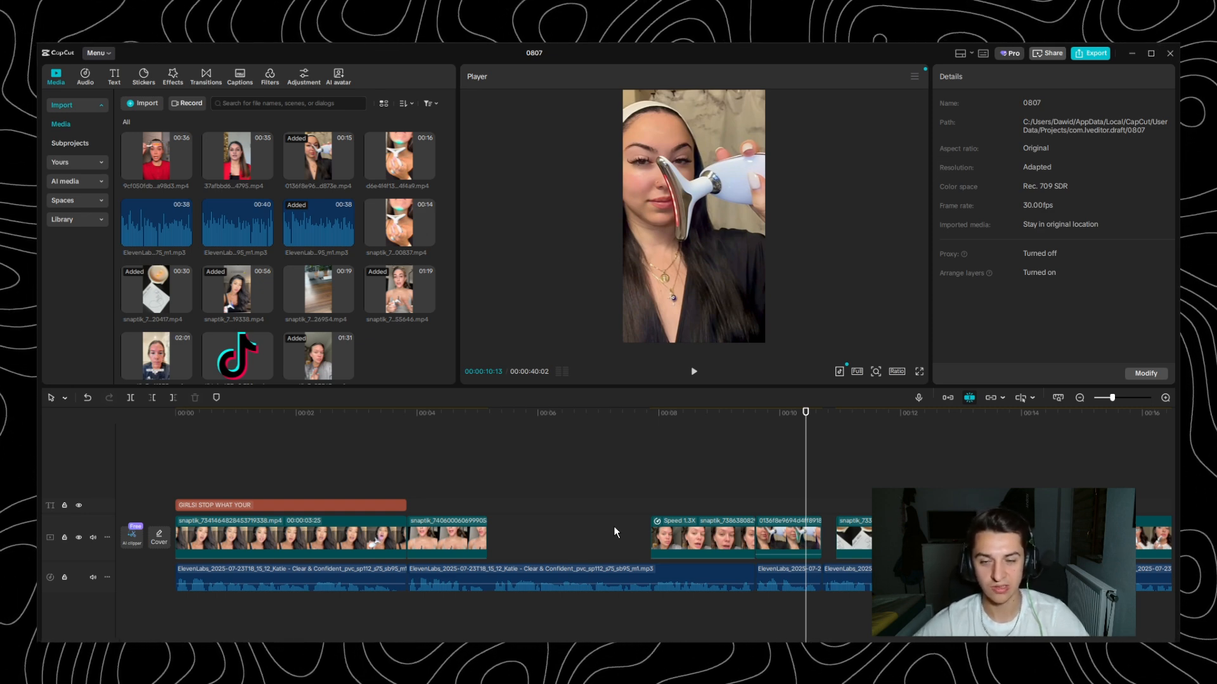
pyautogui.press('space')
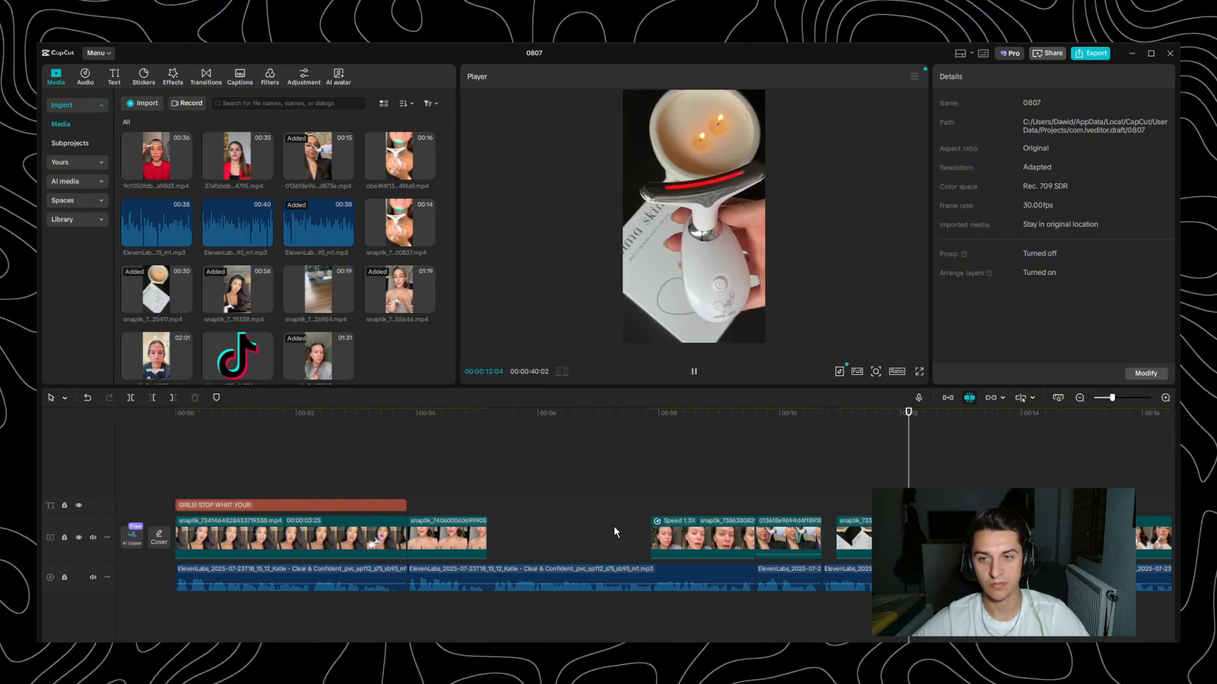
pyautogui.press('space')
# - Preview the product clip with the candle from 00:00:10:28 and move it flush against the end of the previous clip
pyautogui.scroll(6, 738, 438)
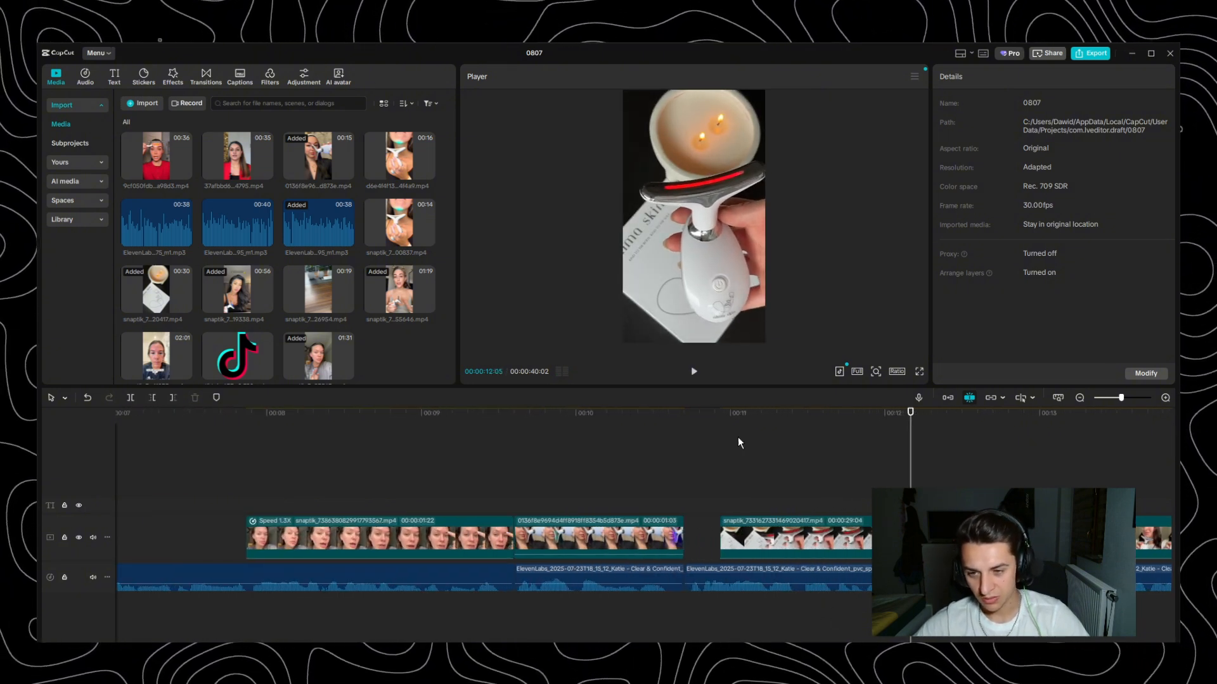
pyautogui.click(720, 413)
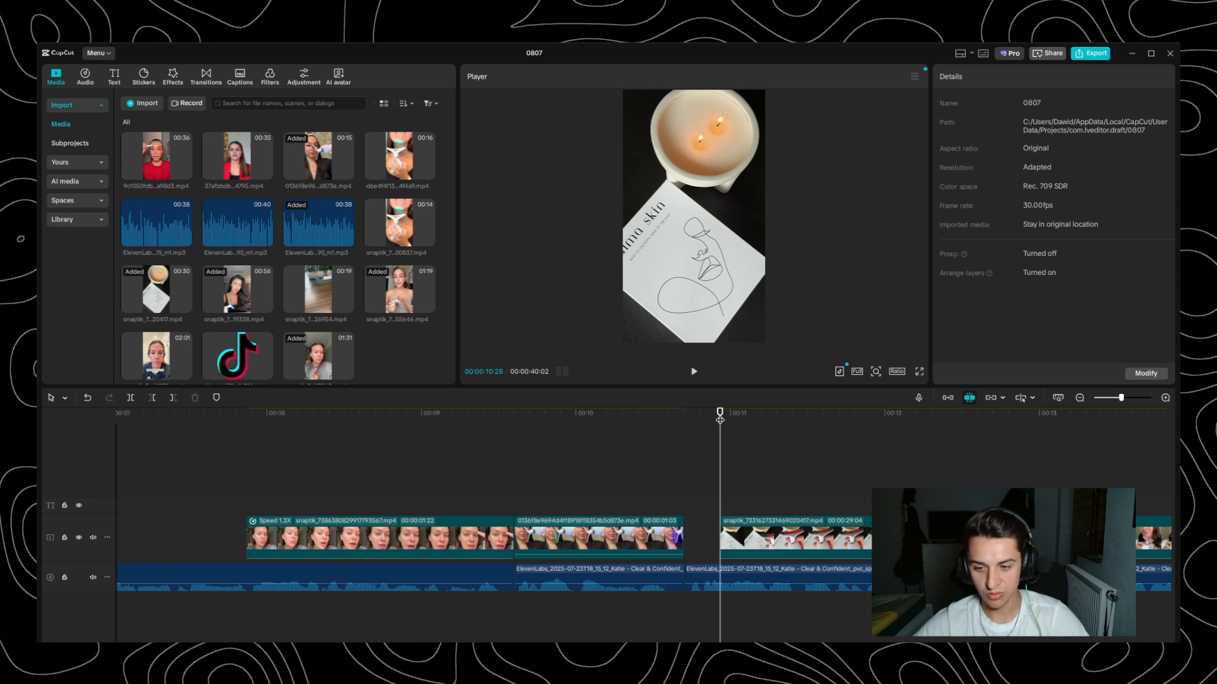
pyautogui.press('space')
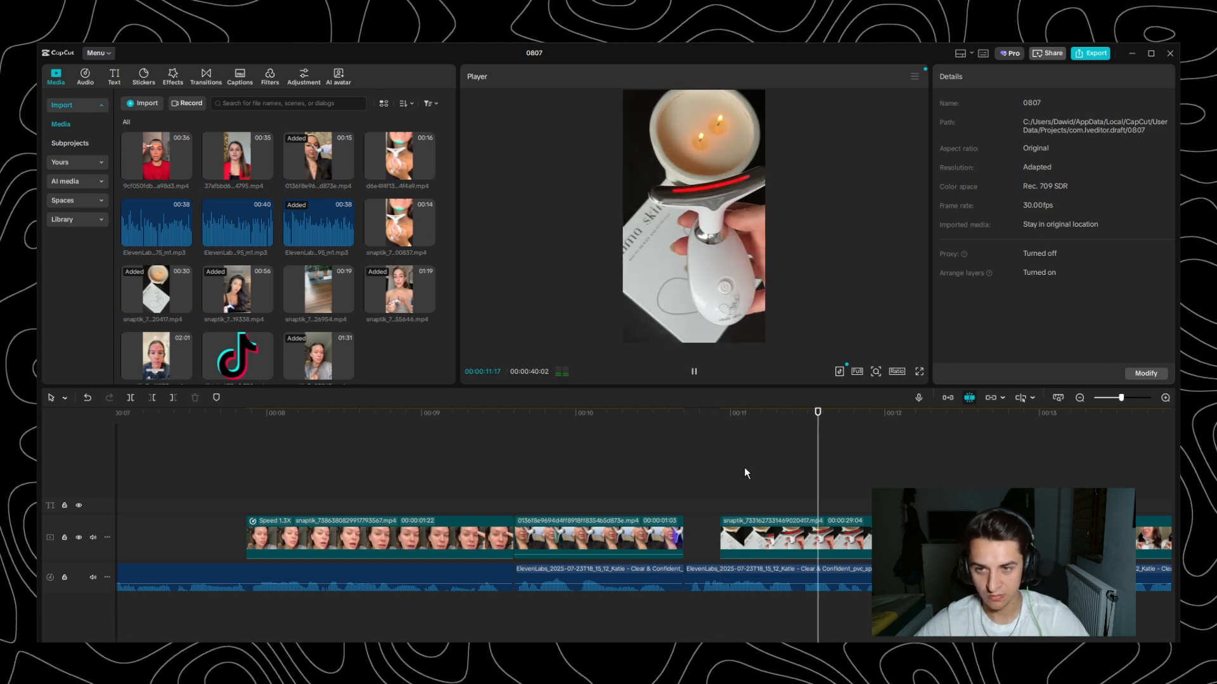
pyautogui.press('space')
pyautogui.moveTo(819, 539); pyautogui.dragTo(780, 534)
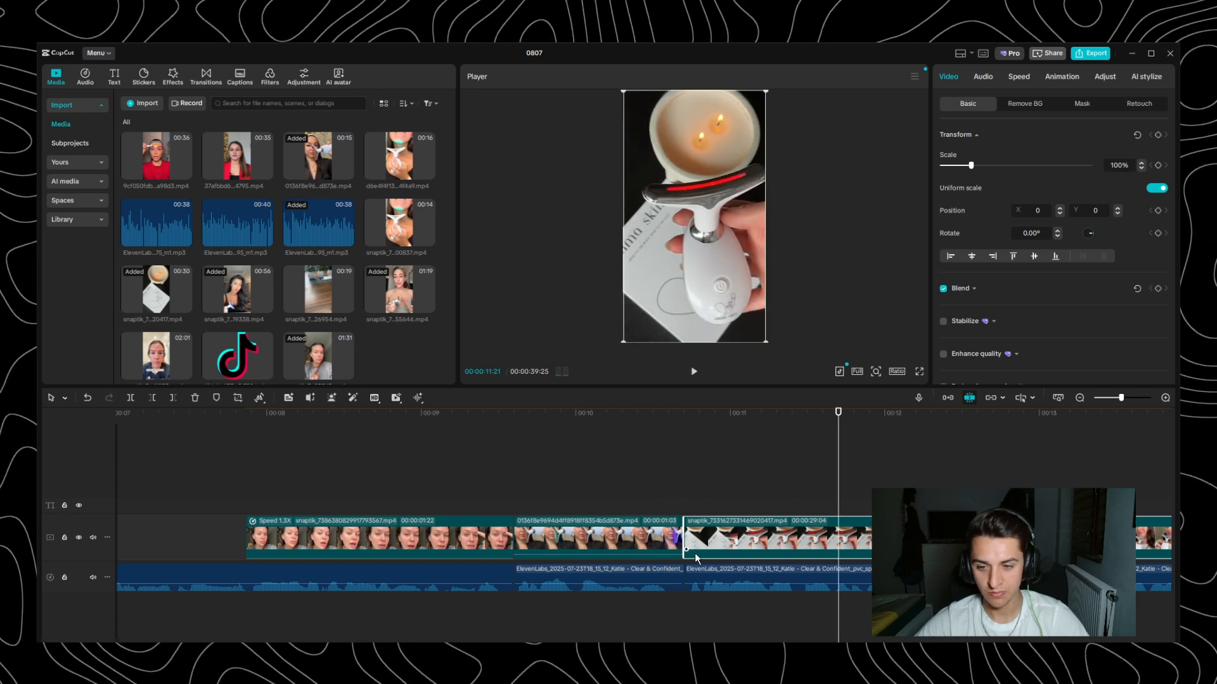
# - Try trimming the start of the product clip to a length of 00:00:29:03 and move it back toward the previous clip
pyautogui.scroll(2, 694, 556)
pyautogui.moveTo(558, 541); pyautogui.dragTo(595, 537)
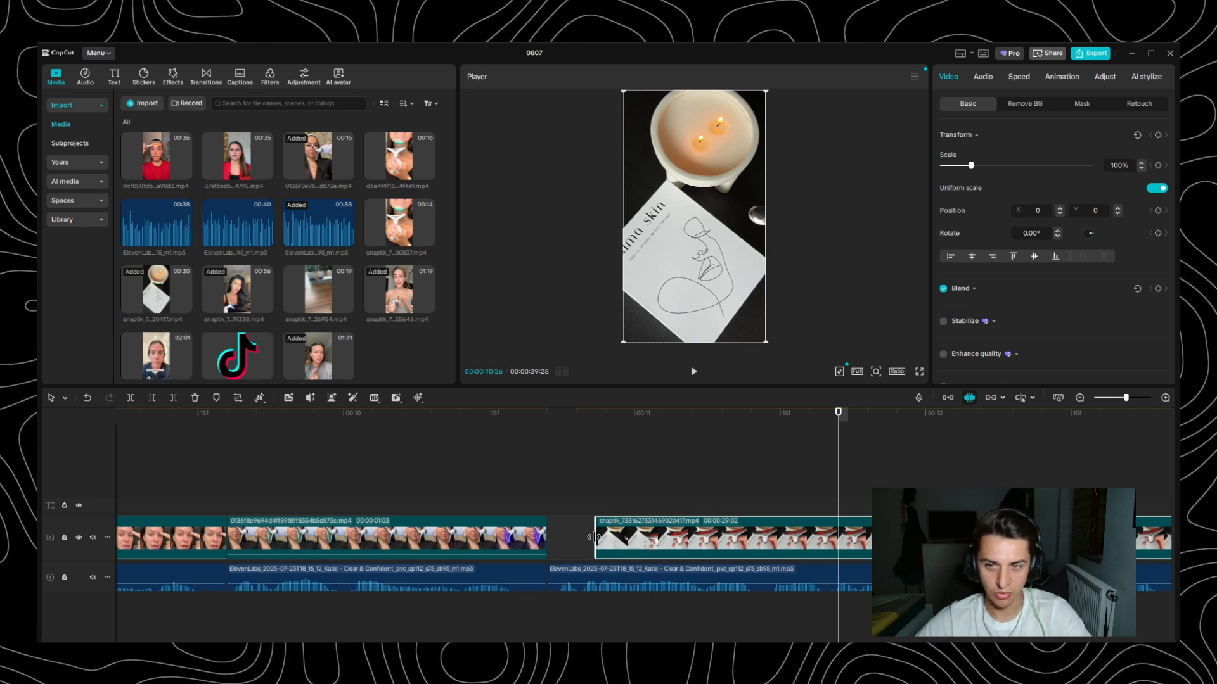
pyautogui.moveTo(595, 537); pyautogui.dragTo(585, 537)
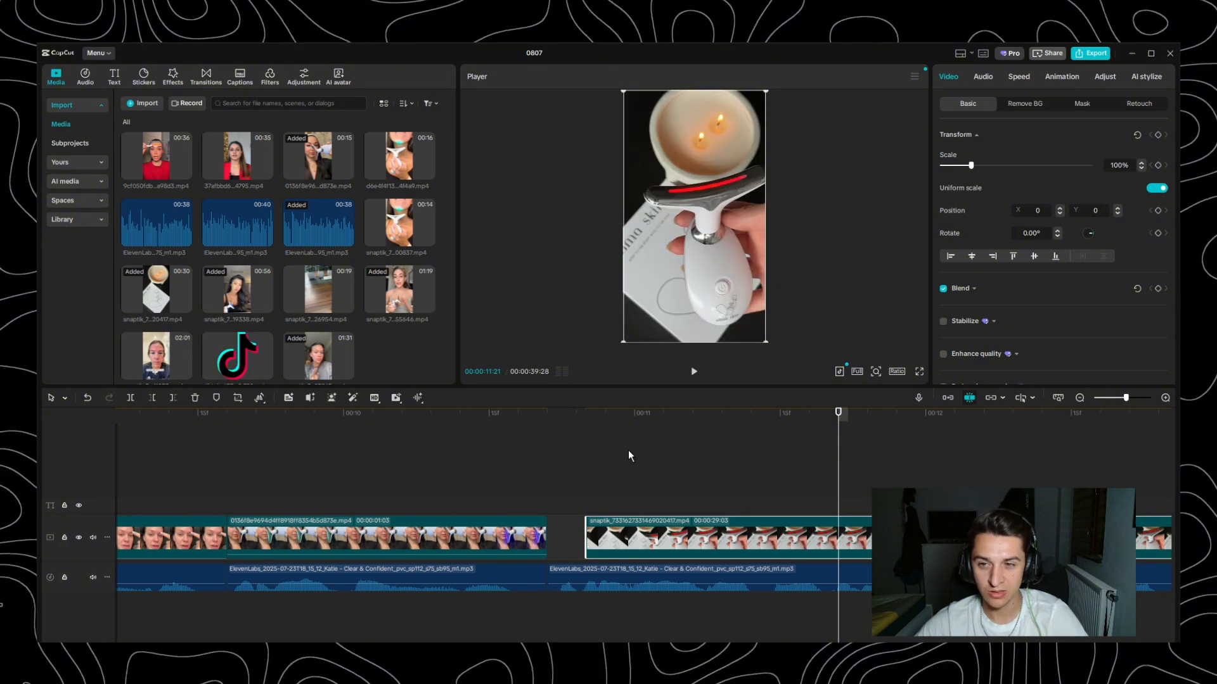
pyautogui.click(587, 413)
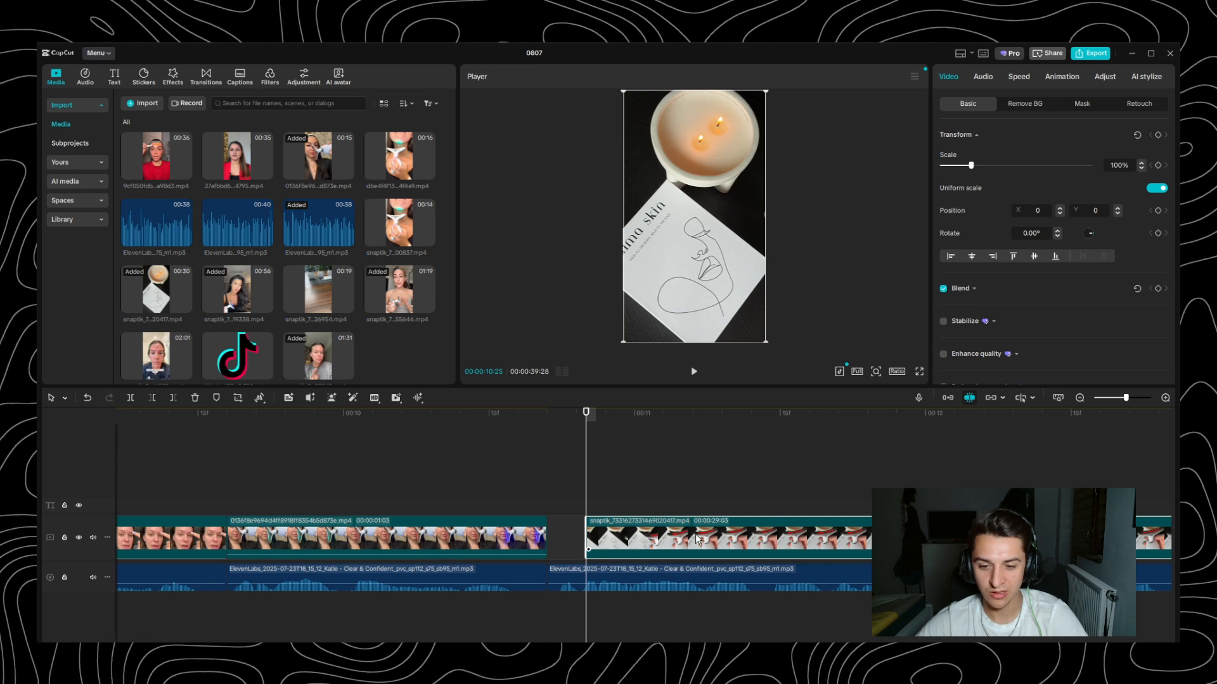
pyautogui.moveTo(696, 539); pyautogui.dragTo(668, 534)
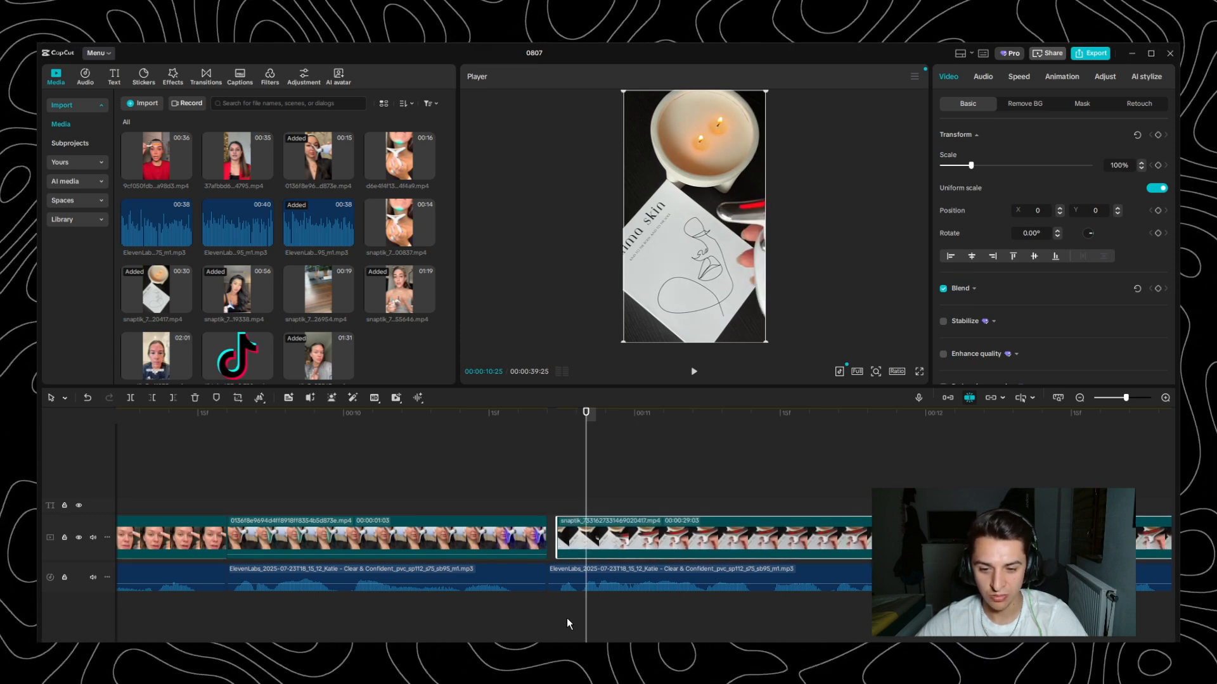
# - Extend the start of the product clip back to a length of 00:00:29:04 so it meets the previous clip
pyautogui.click(563, 412)
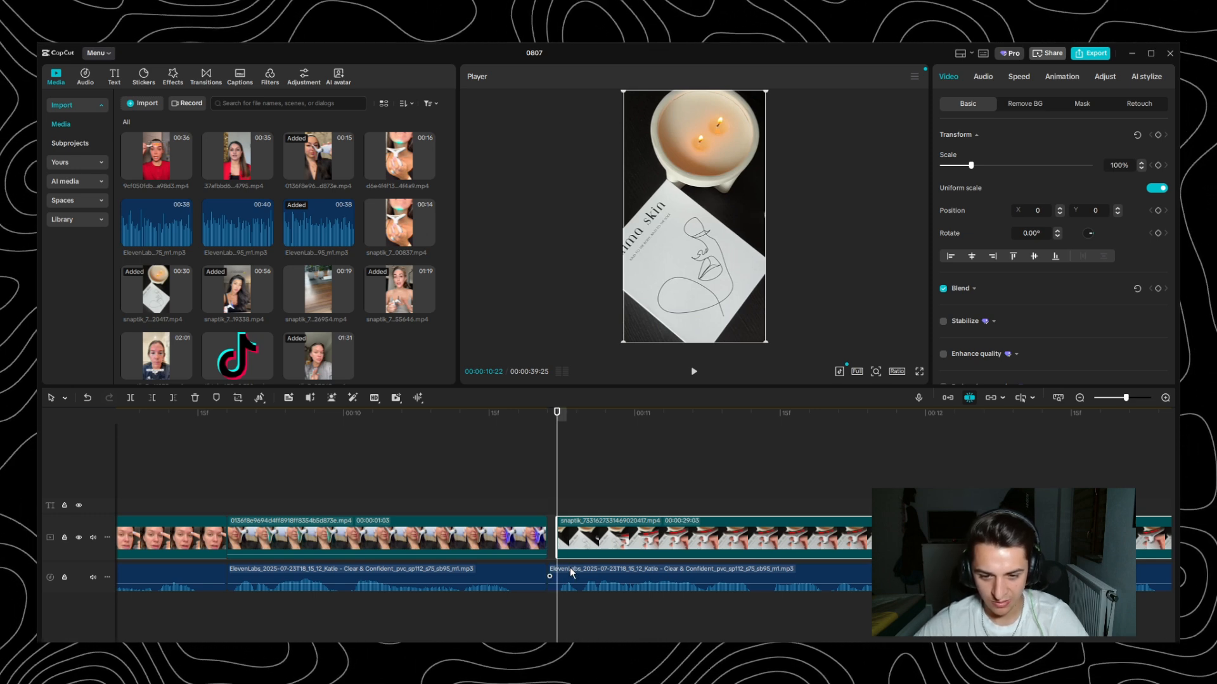
pyautogui.scroll(1, 561, 546)
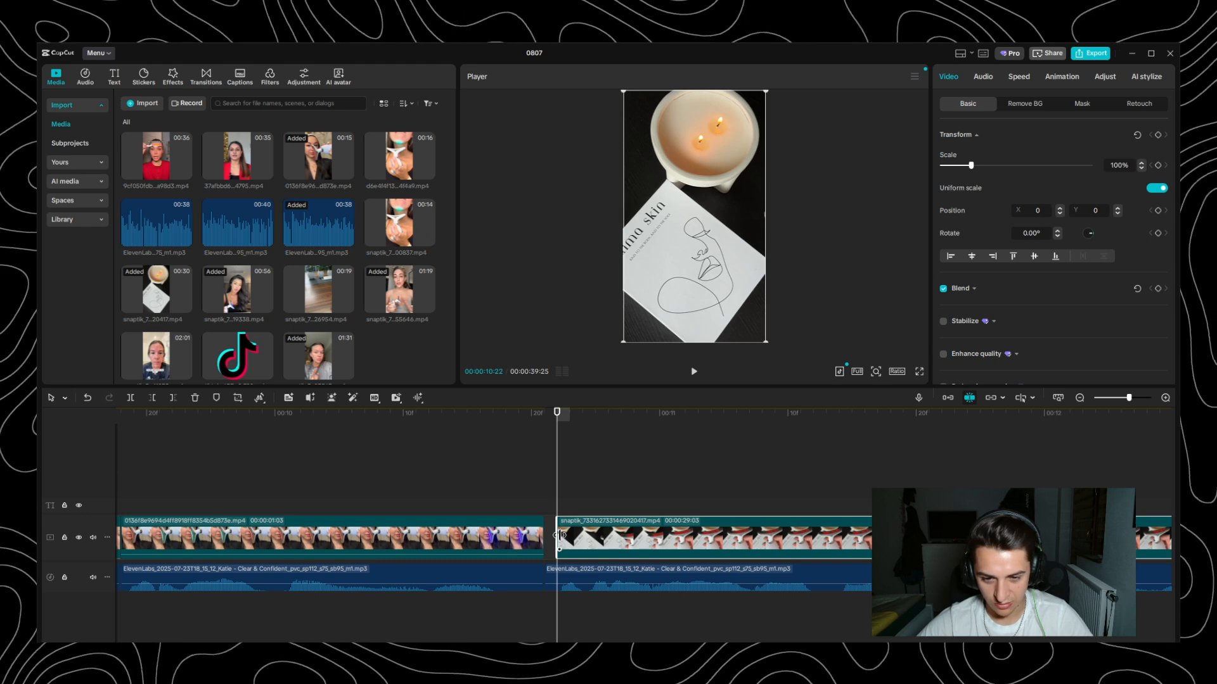
pyautogui.moveTo(559, 535); pyautogui.dragTo(545, 536)
pyautogui.scroll(-1, 674, 506)
pyautogui.scroll(-1, 673, 501)
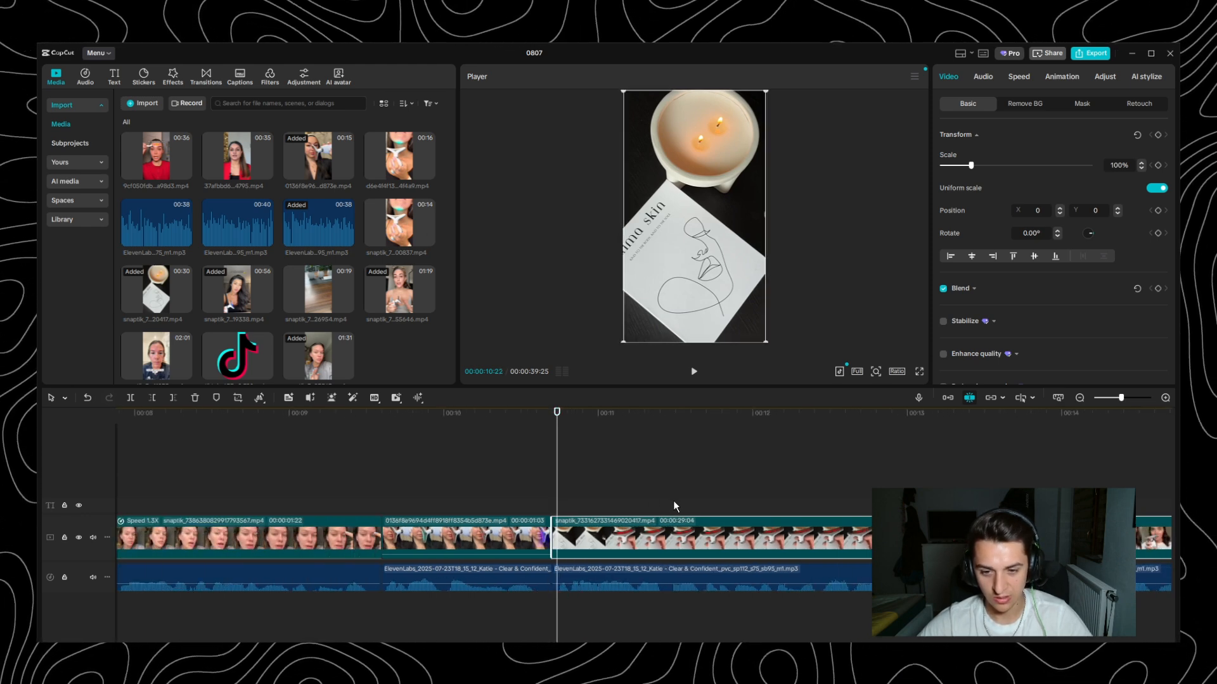
pyautogui.scroll(-1, 622, 497)
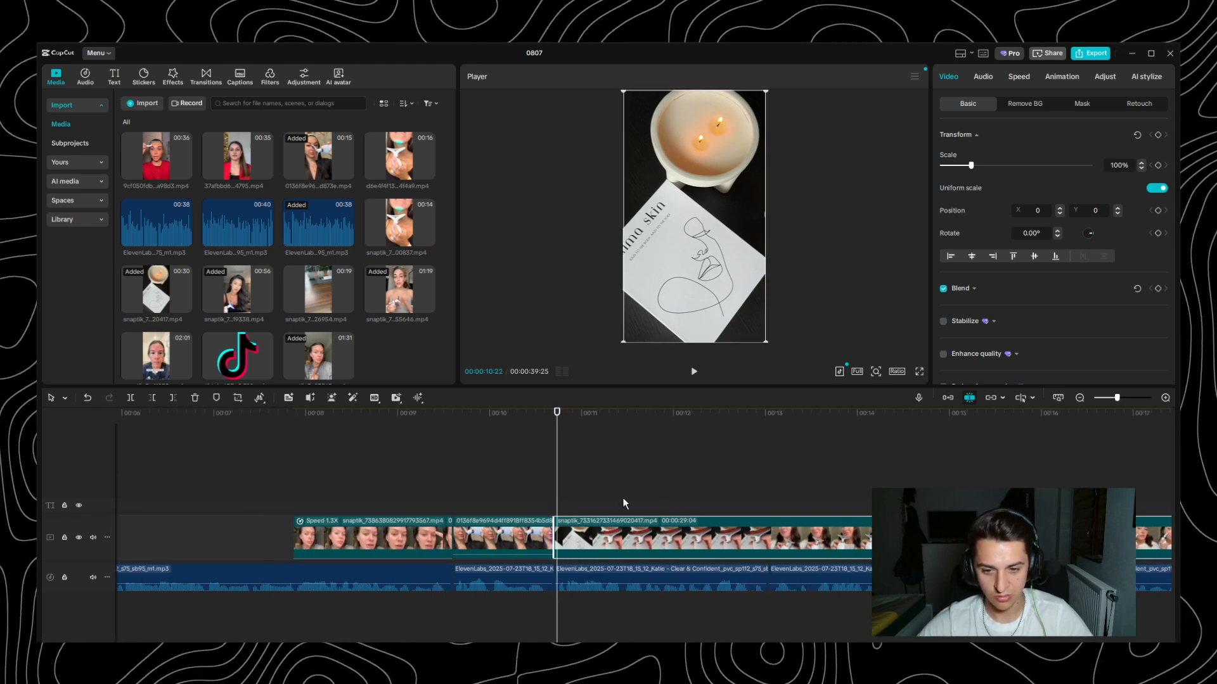
# - Play the sequence from the 1.3x speed clip across the cut into the product clip to check the timing
pyautogui.click(288, 413)
pyautogui.press('space')
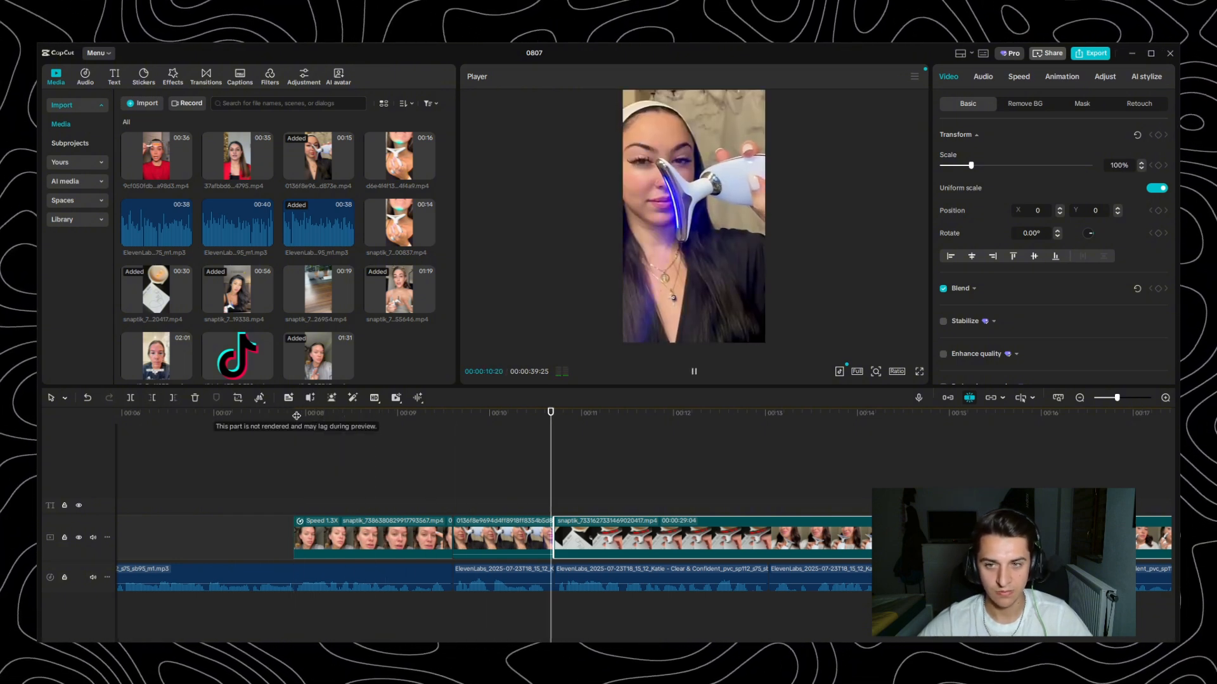
pyautogui.press('space')
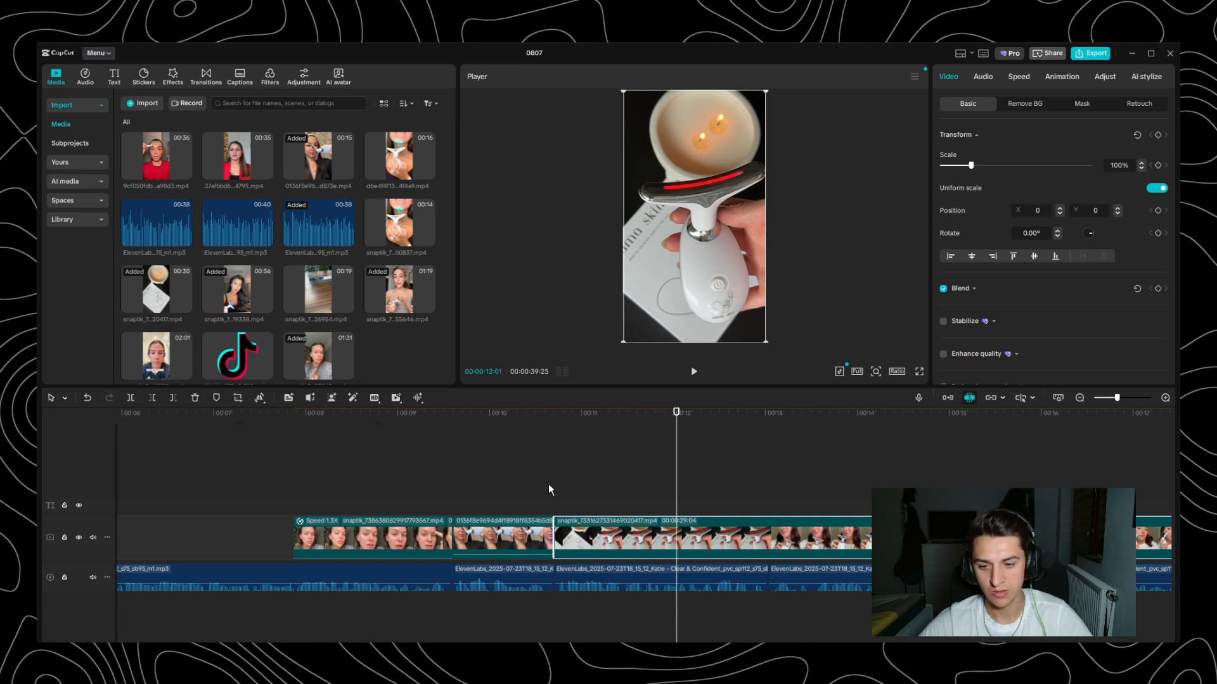
pyautogui.press('space')
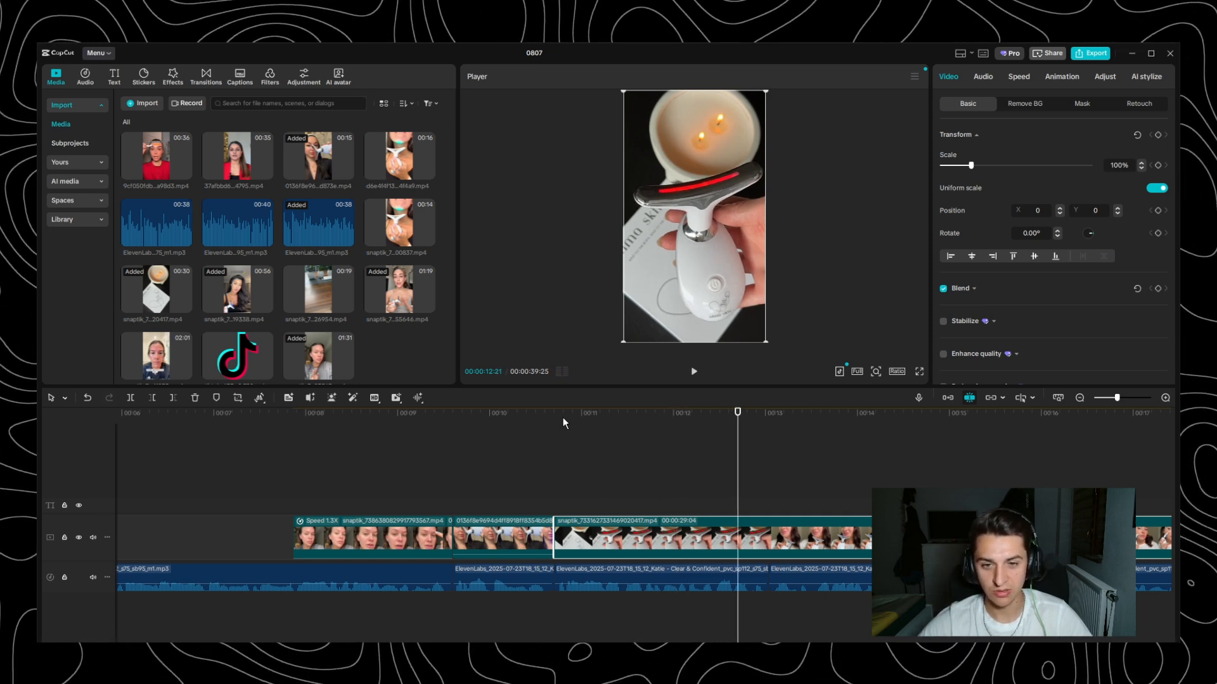
# - Scrub through the product clip between 00:00:12:26 and the cut at its start, and undo the last edit
pyautogui.moveTo(563, 422); pyautogui.dragTo(753, 438)
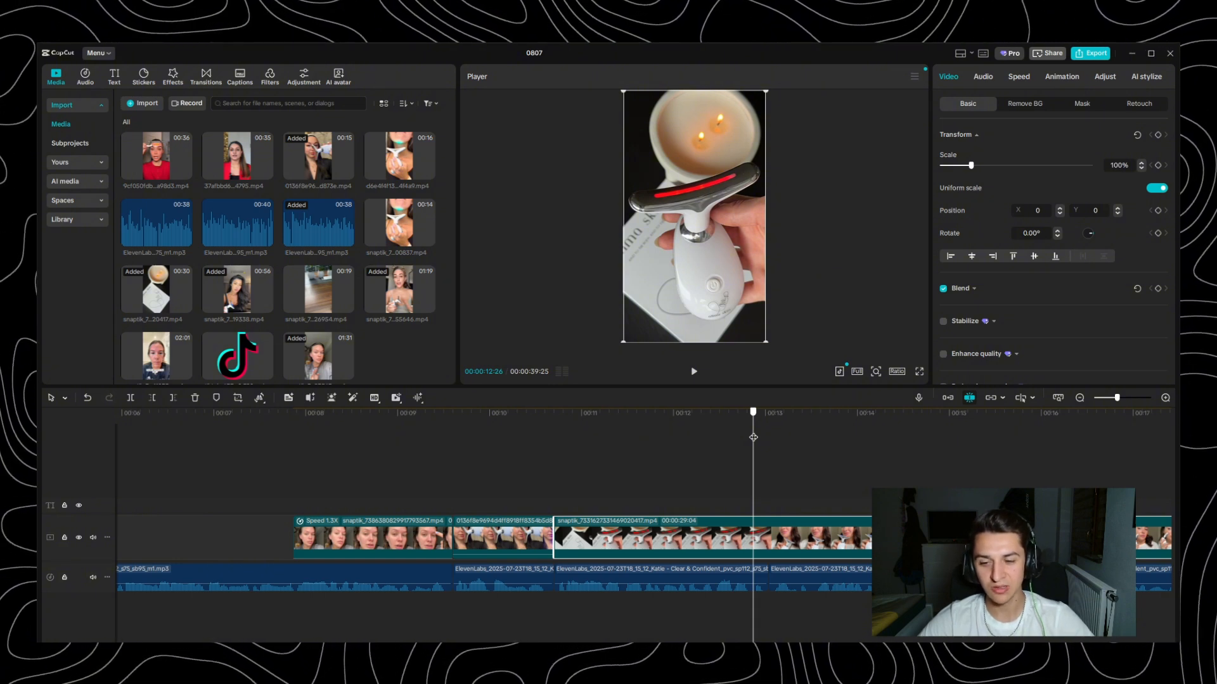
pyautogui.moveTo(753, 437); pyautogui.dragTo(557, 466)
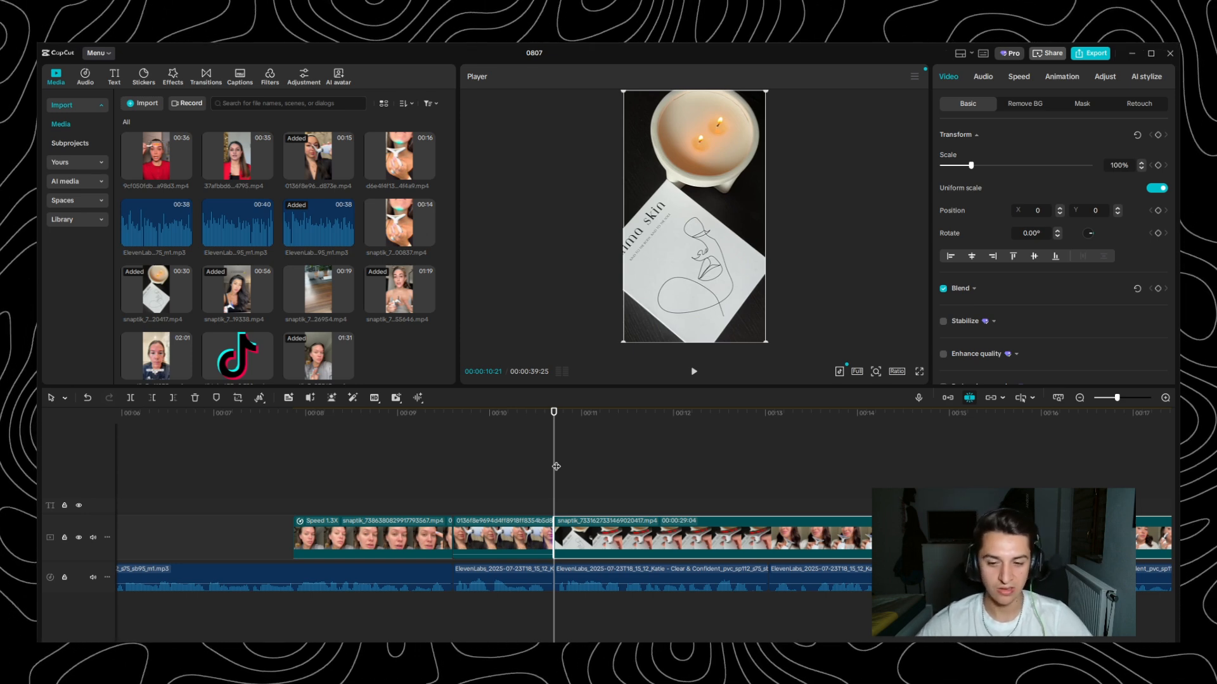
pyautogui.moveTo(557, 467); pyautogui.dragTo(549, 467)
pyautogui.hotkey('ctrl', 'z')
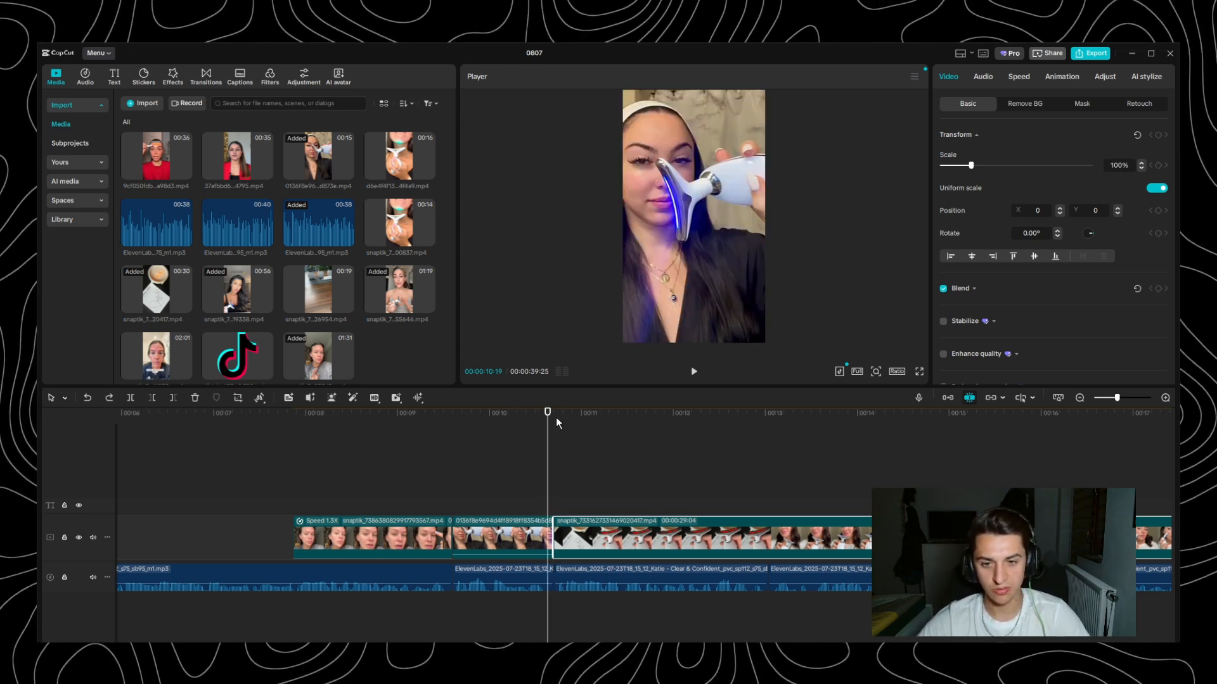
# - Play across the cut into the candle product clip to match the voiceover, and split the product clip at 00:00:12:05
pyautogui.moveTo(550, 416); pyautogui.dragTo(523, 427)
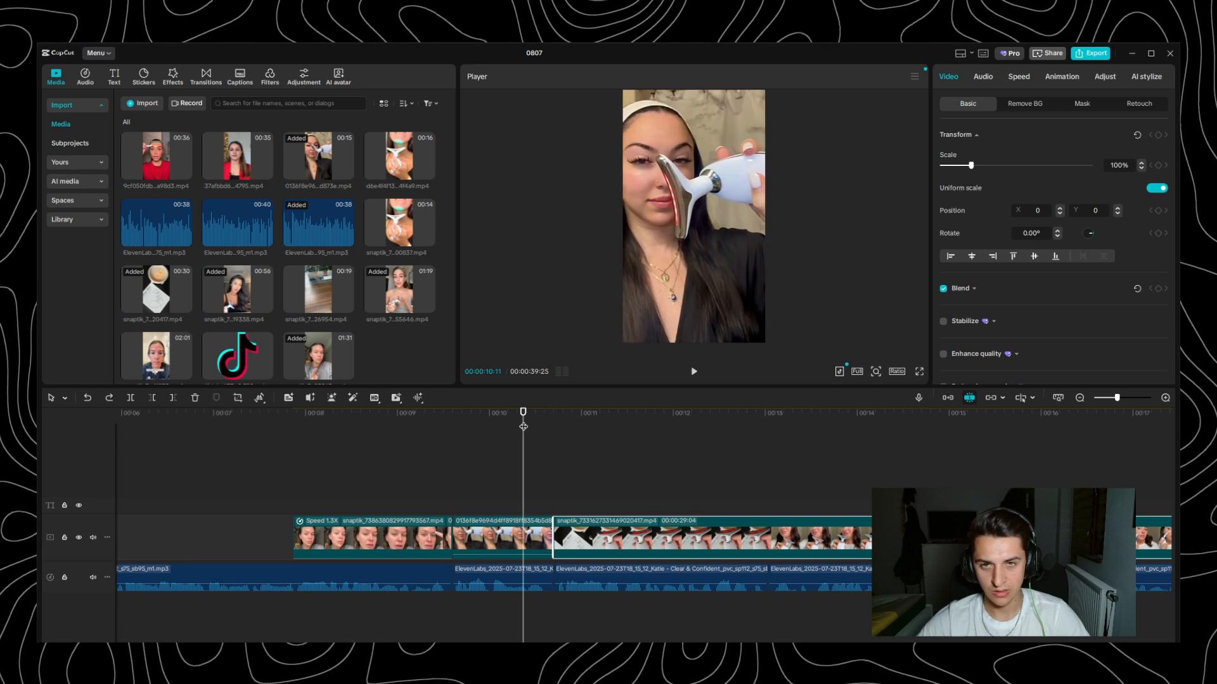
pyautogui.click(556, 421)
pyautogui.press('space')
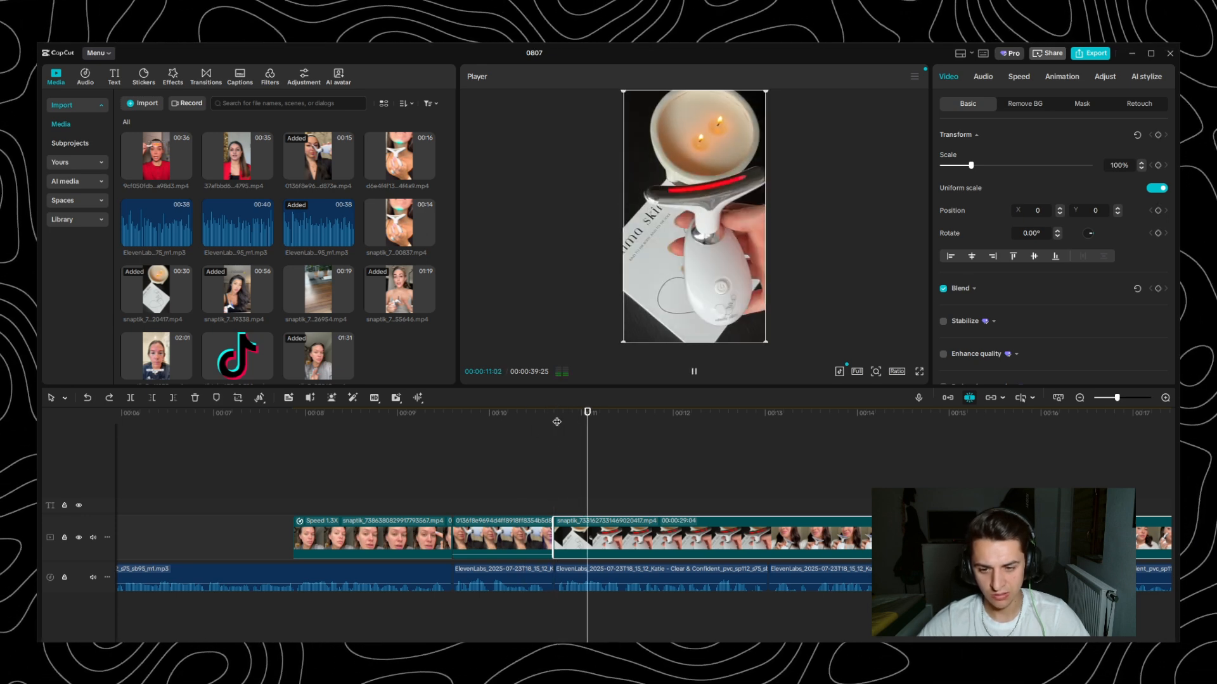
pyautogui.press('space')
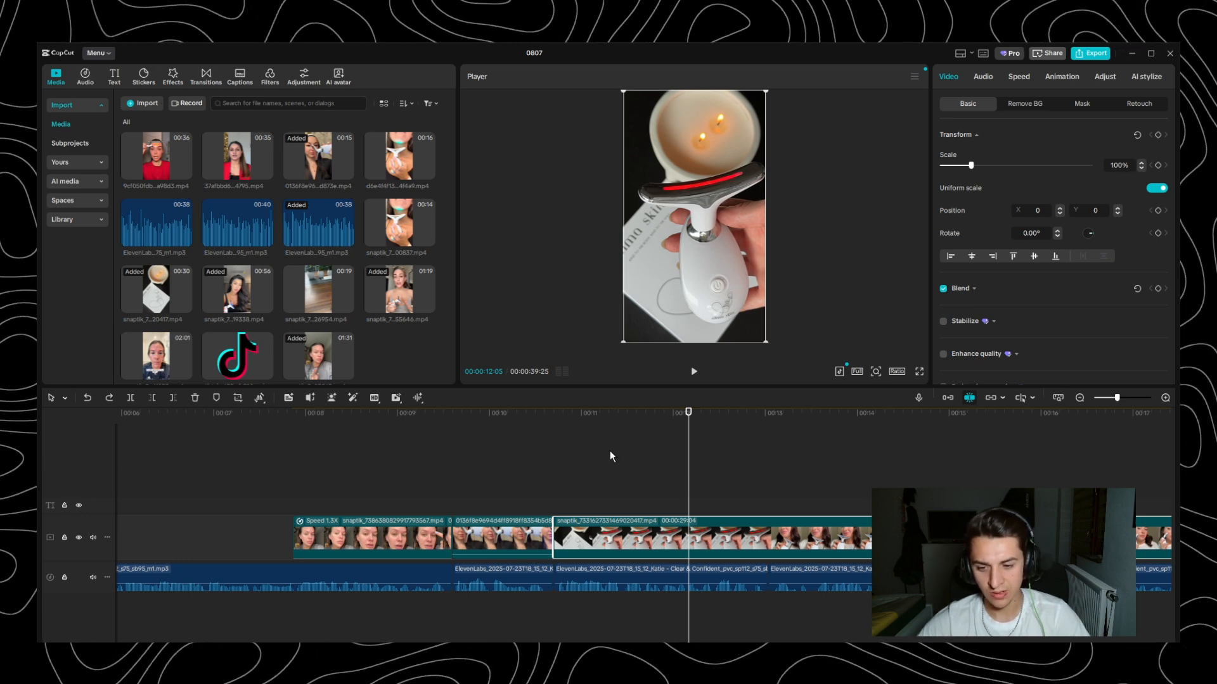
pyautogui.moveTo(568, 413); pyautogui.dragTo(523, 423)
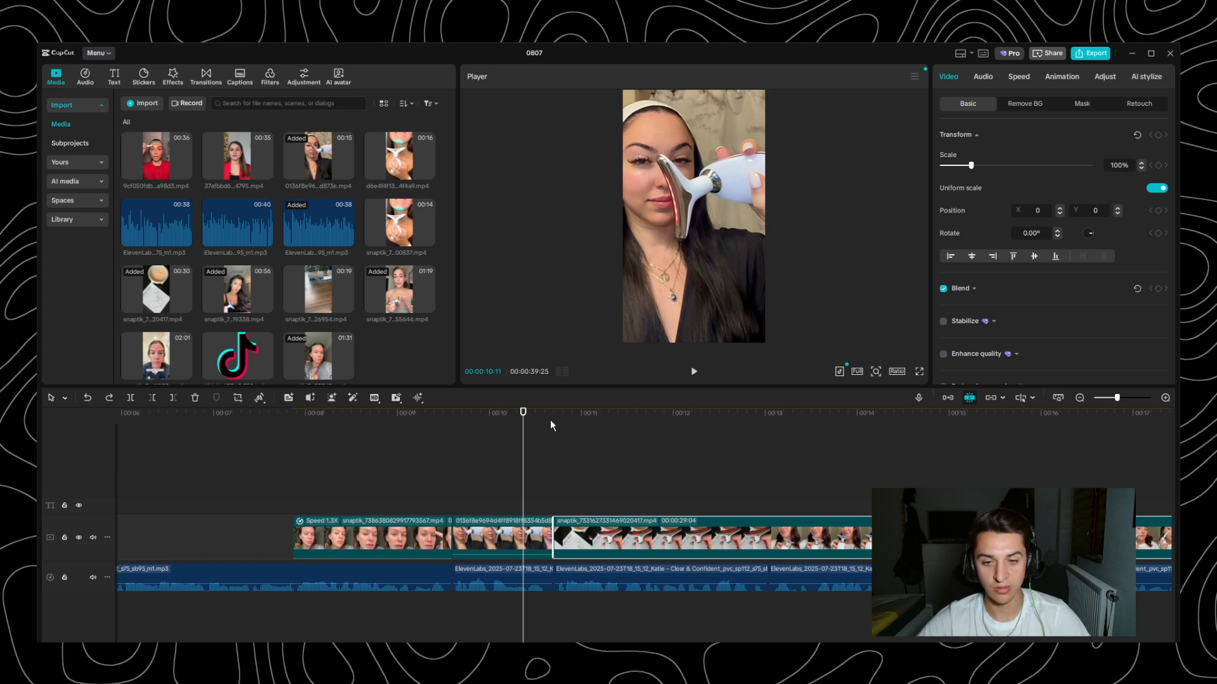
pyautogui.click(553, 419)
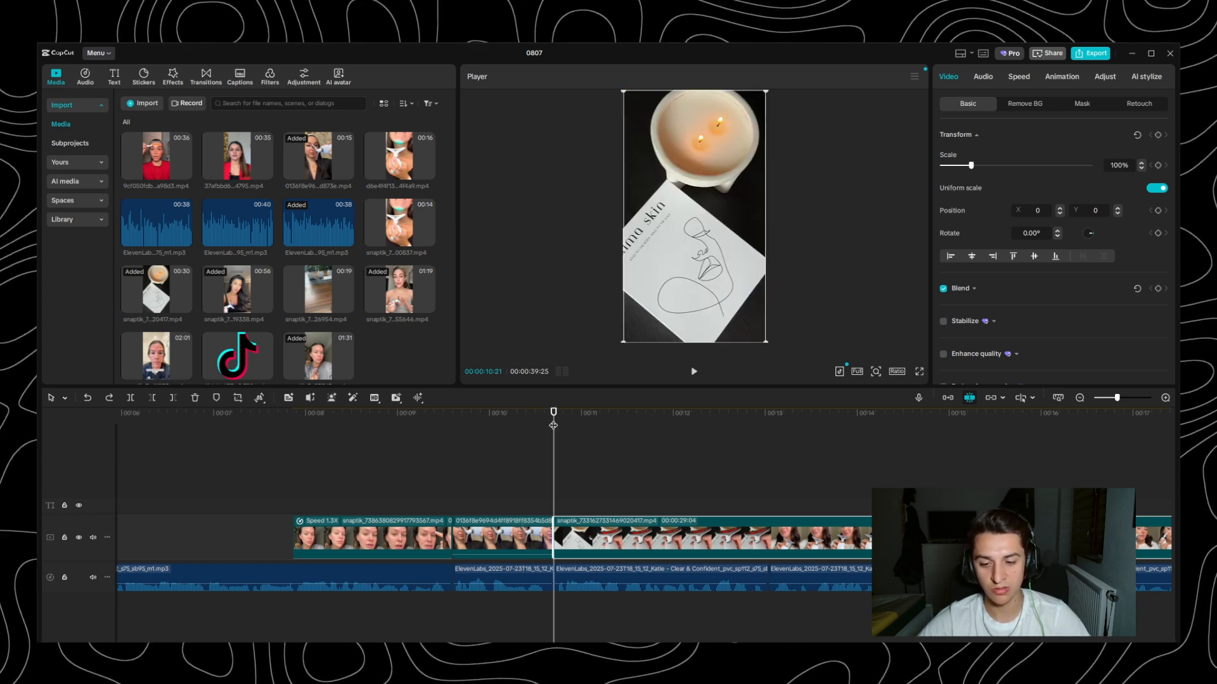
pyautogui.press('space')
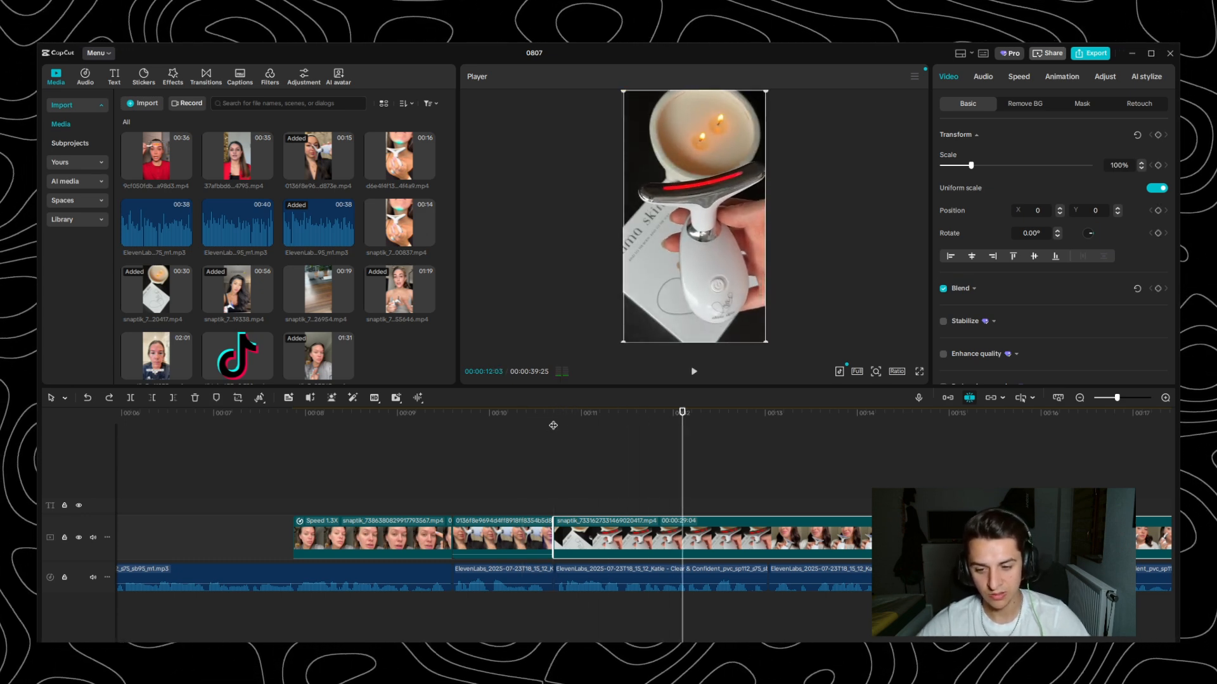
pyautogui.moveTo(678, 416); pyautogui.dragTo(690, 421)
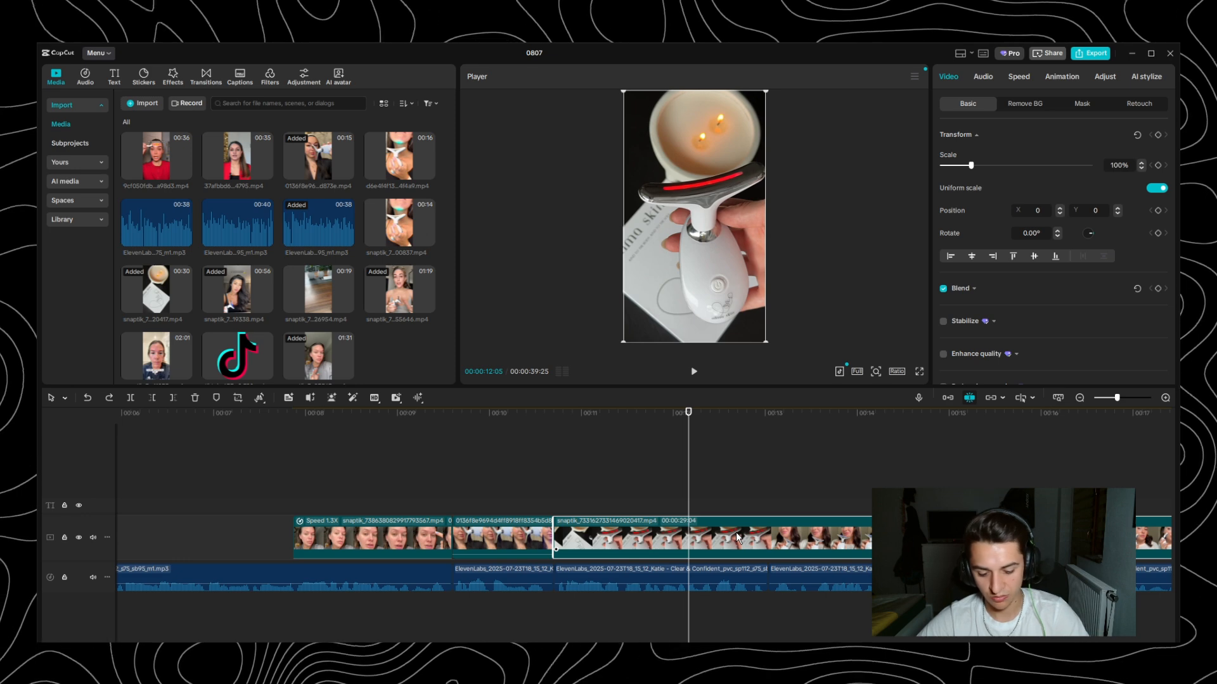
pyautogui.hotkey('ctrl', 'b')
# - Play the rest of the product clip and delete its footage before the shot of the woman holding the device to her chin
pyautogui.press('space')
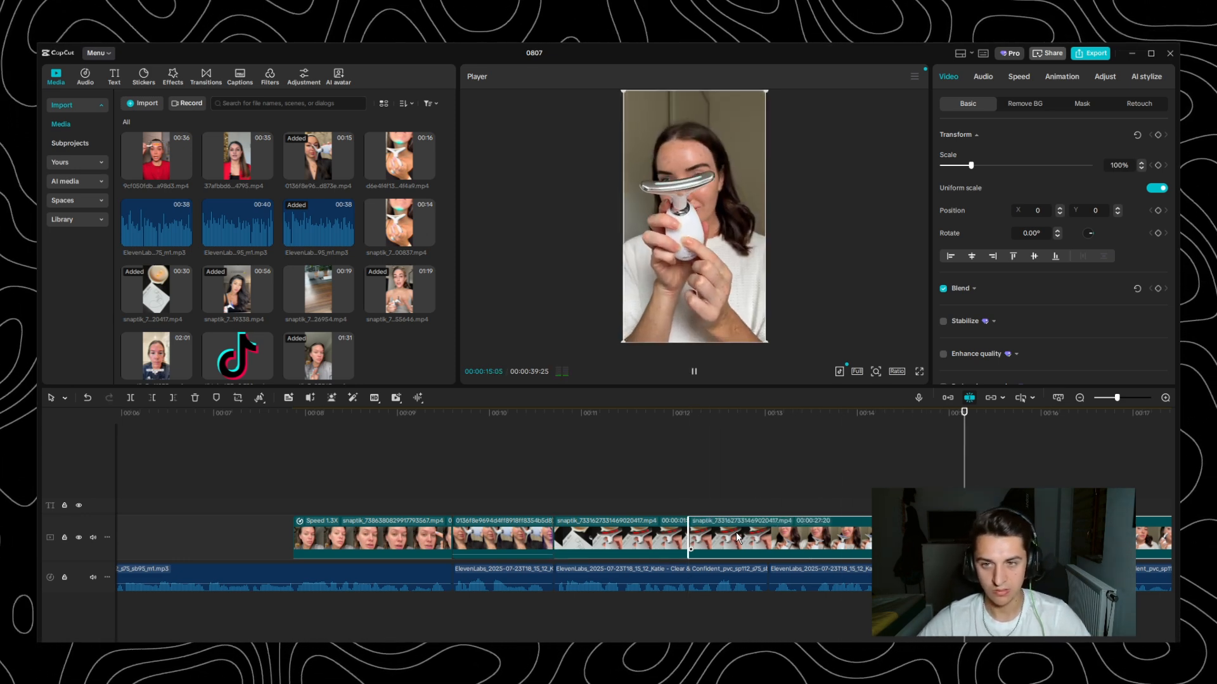
pyautogui.press('space')
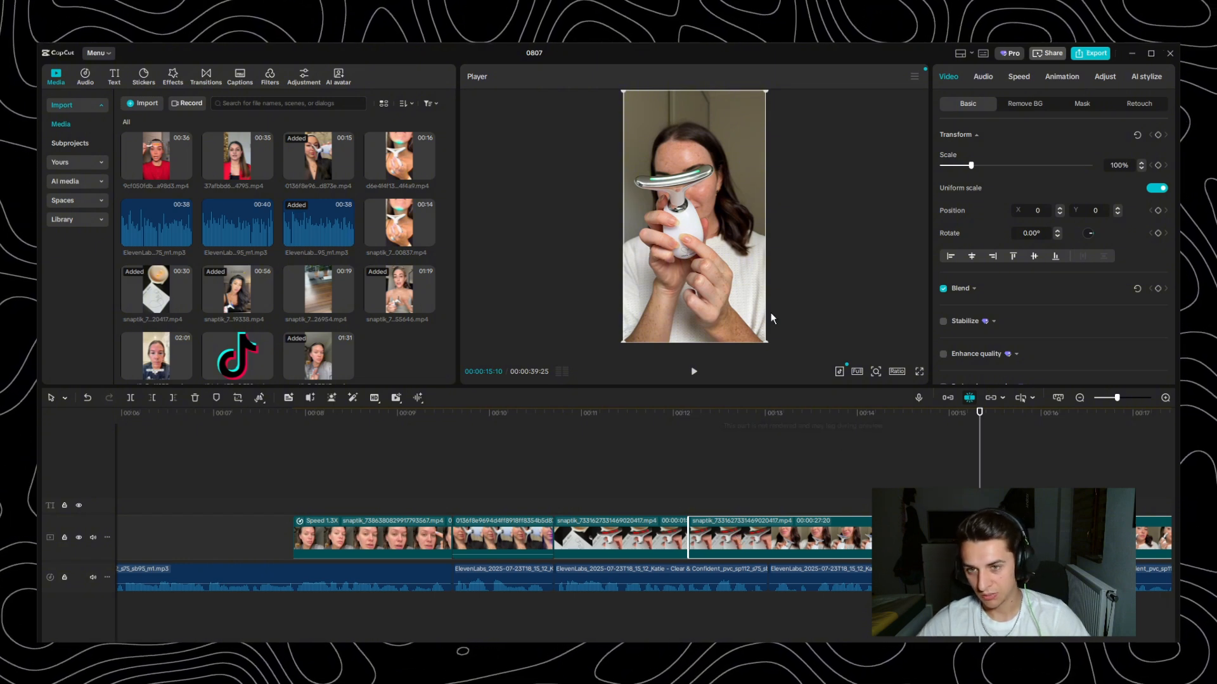
pyautogui.press('space')
pyautogui.press('space')
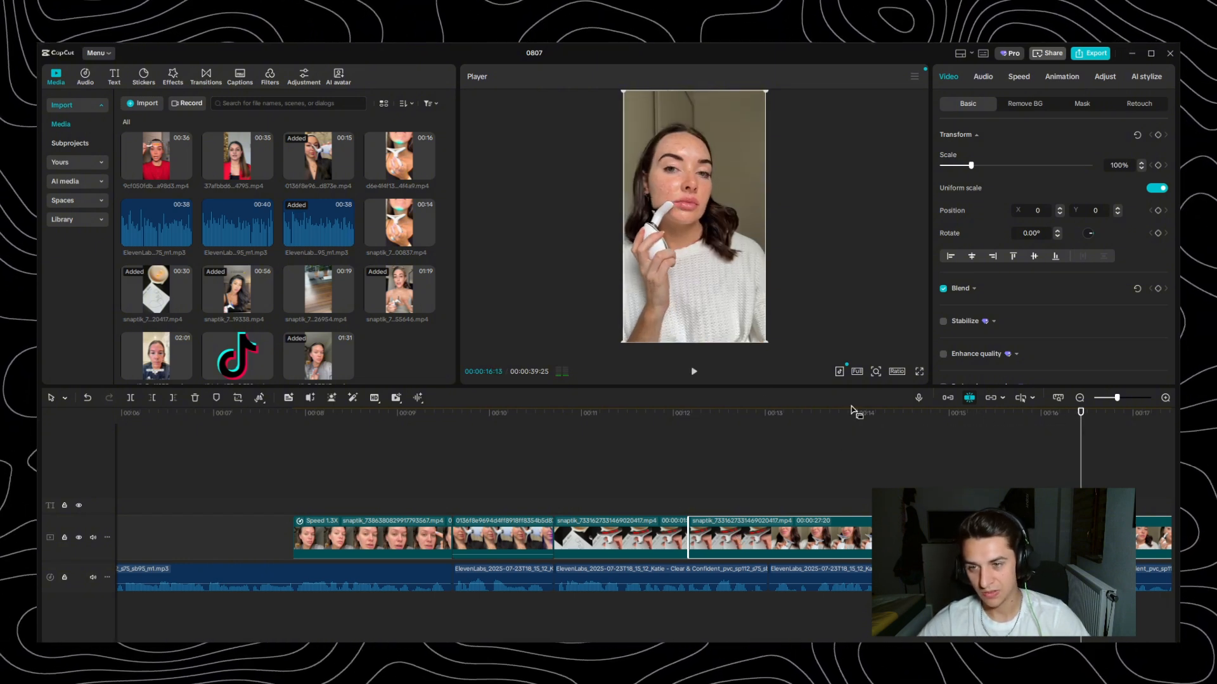
pyautogui.click(966, 418)
pyautogui.click(1122, 430)
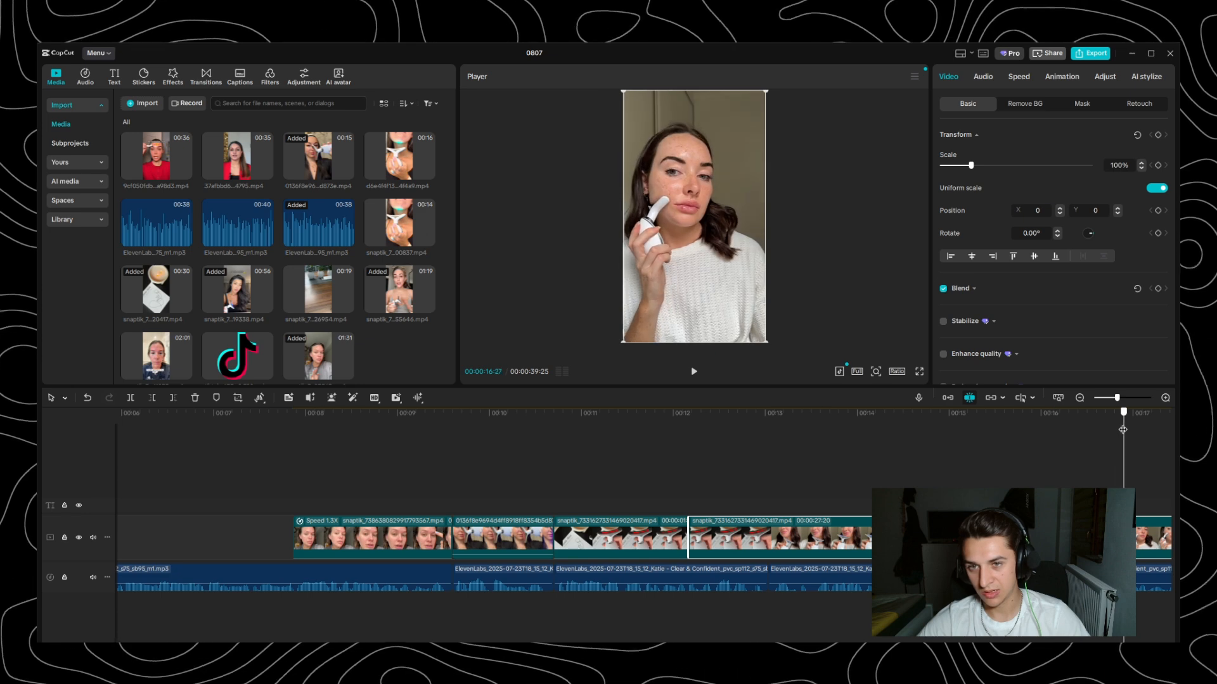
pyautogui.moveTo(1122, 430); pyautogui.dragTo(688, 454)
pyautogui.press('Delete')
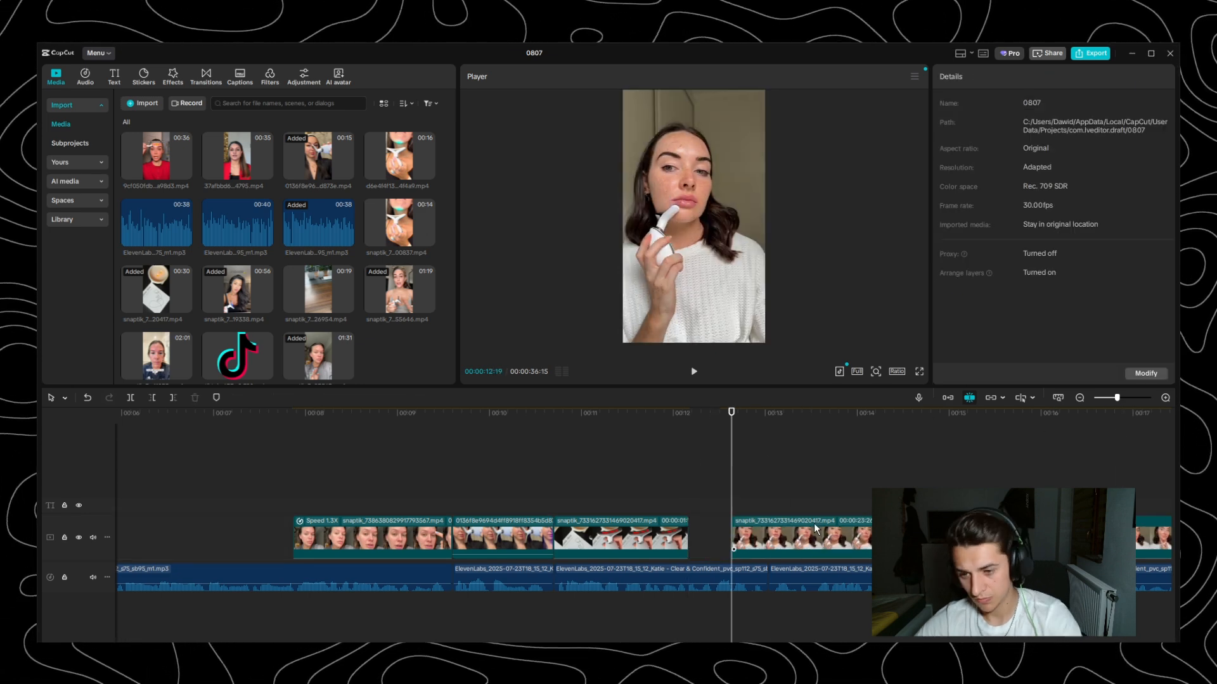
# - Move the remaining product clip back against the candle shot and set its speed to 1.30x
pyautogui.moveTo(792, 538); pyautogui.dragTo(748, 539)
pyautogui.click(772, 415)
pyautogui.click(982, 77)
pyautogui.click(1018, 76)
pyautogui.click(1162, 150)
# - Split the 1.30x product clip at 00:00:13:01 and remove the footage directly after the cut
pyautogui.click(769, 429)
pyautogui.hotkey('ctrl', 'b')
pyautogui.press('Delete')
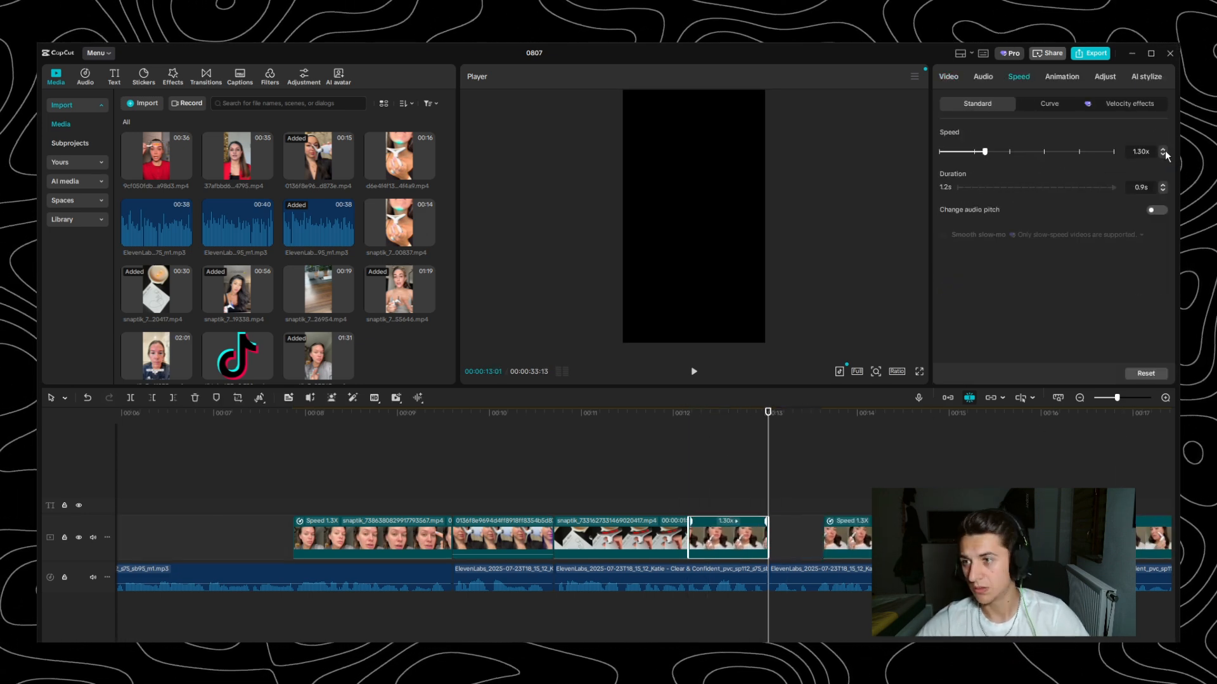
# - Raise the short product clip's speed to 1.5x and move the following part back against it
pyautogui.click(1162, 149)
pyautogui.click(997, 455)
pyautogui.moveTo(853, 539); pyautogui.dragTo(798, 538)
# - Adjust the cut after the candle shot, close up the following product parts and set the last part's speed to 1.50x
pyautogui.click(1018, 77)
pyautogui.click(1162, 150)
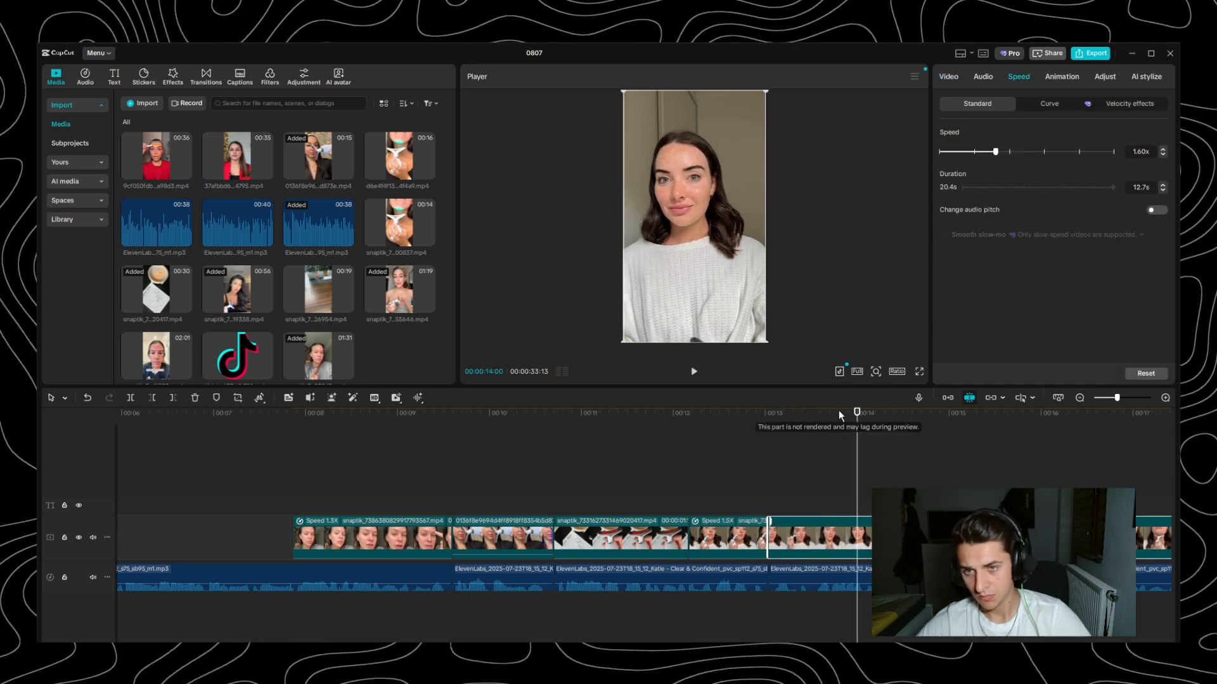
pyautogui.moveTo(858, 415); pyautogui.dragTo(694, 450)
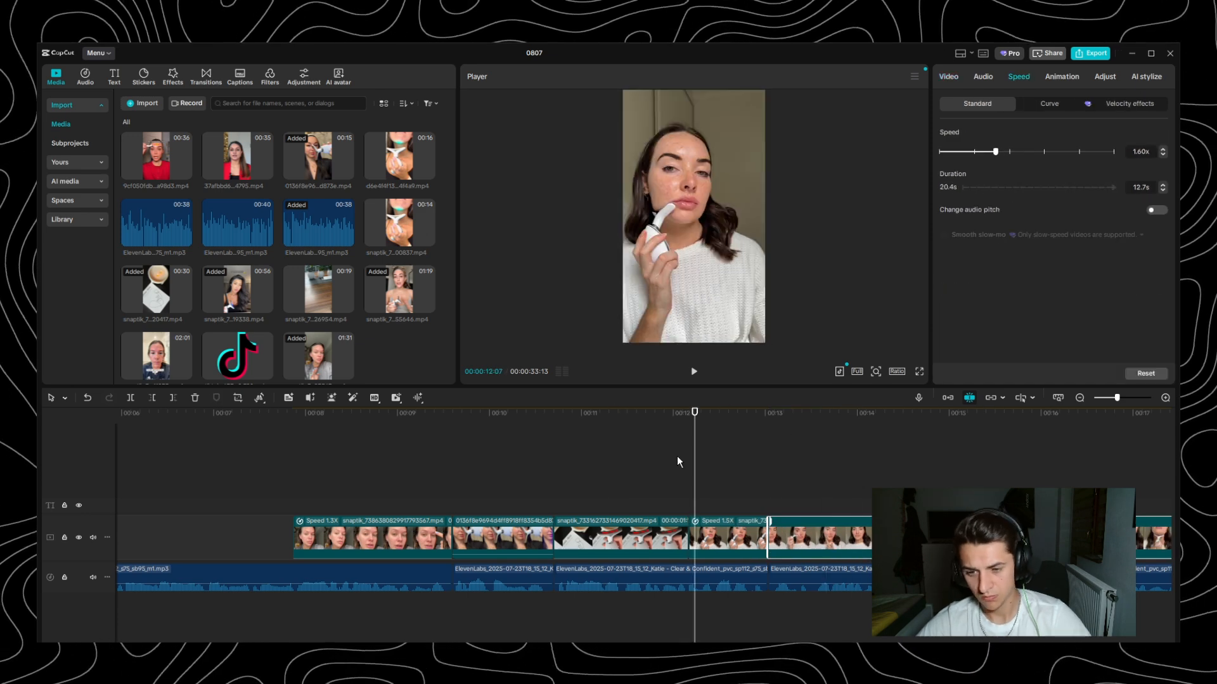
pyautogui.moveTo(689, 536); pyautogui.dragTo(718, 538)
pyautogui.moveTo(818, 538); pyautogui.dragTo(808, 539)
pyautogui.click(731, 418)
pyautogui.click(1162, 154)
# - Split the last 1.50x product part between the 13- and 14-second marks and play the footage after the cut
pyautogui.moveTo(798, 418); pyautogui.dragTo(822, 461)
pyautogui.hotkey('ctrl', 'b')
pyautogui.press('space')
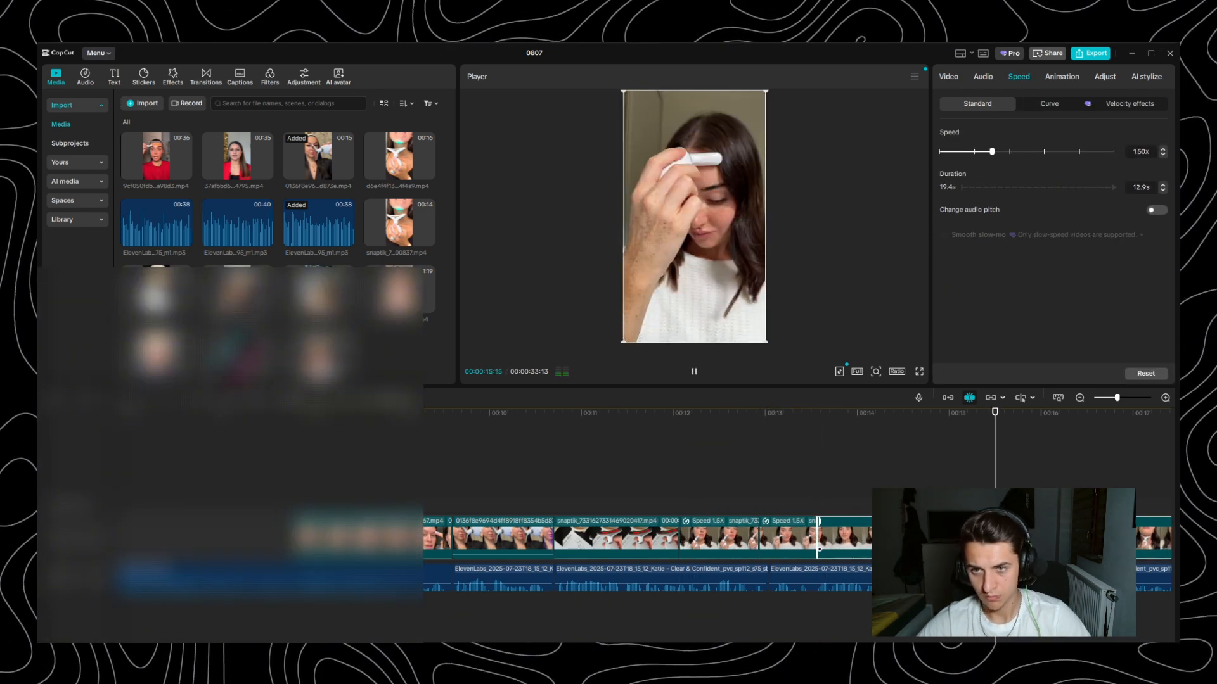
# - Cut away surplus footage from the last product part so it ends together with its voiceover segment
pyautogui.moveTo(993, 415); pyautogui.dragTo(1023, 456)
pyautogui.click(777, 418)
pyautogui.hotkey('ctrl', 'b')
pyautogui.moveTo(757, 539); pyautogui.dragTo(843, 539)
pyautogui.click(1069, 416)
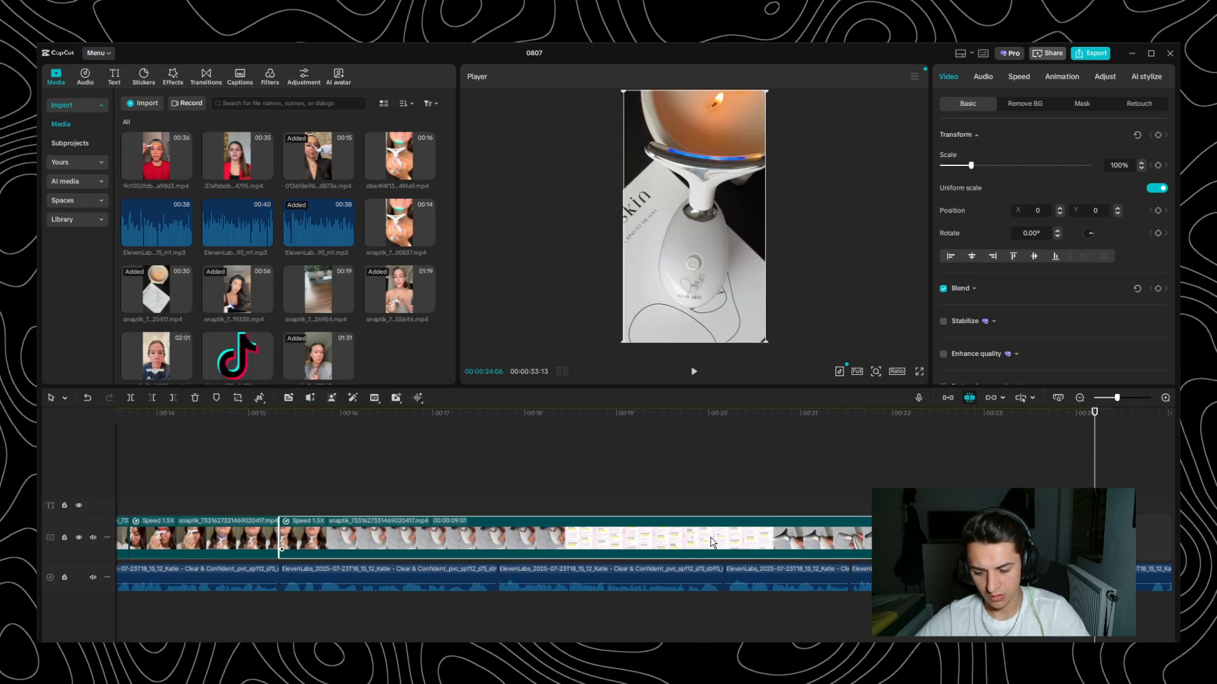
pyautogui.hscroll(5, 711, 534)
pyautogui.click(711, 534)
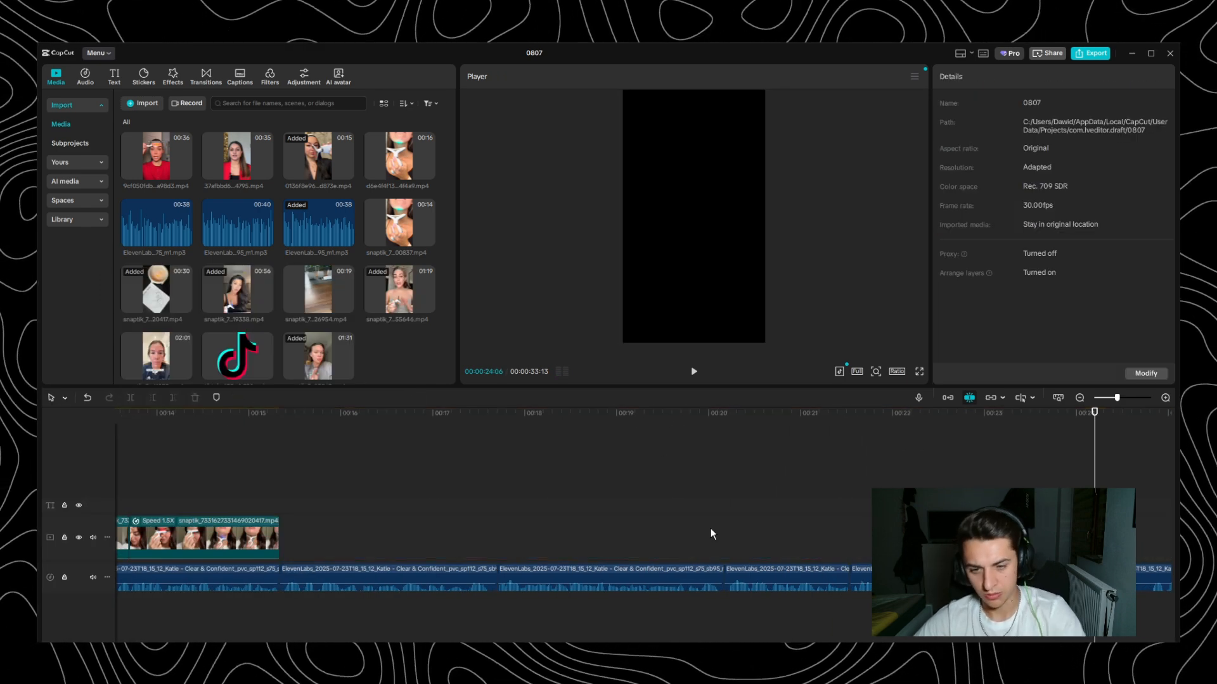
# - Play the edited sequence from the 1.3x speed clip through the end of the last product part
pyautogui.scroll(-4, 694, 493)
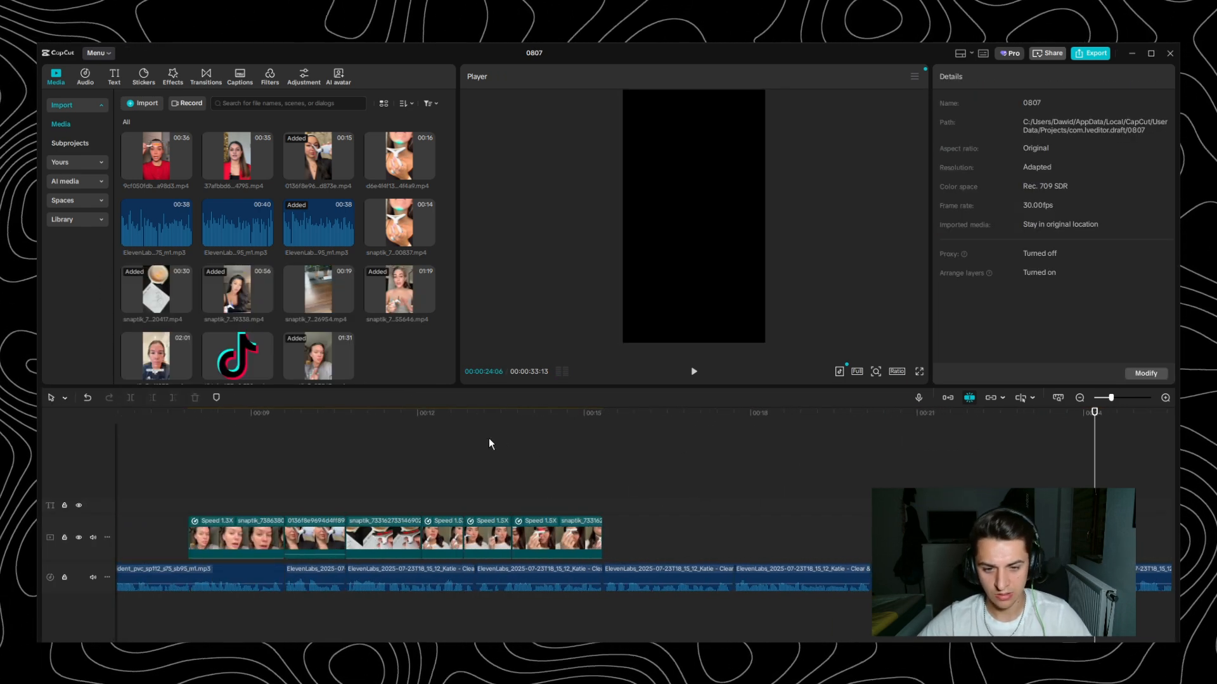
pyautogui.moveTo(350, 419); pyautogui.dragTo(611, 463)
pyautogui.press('space')
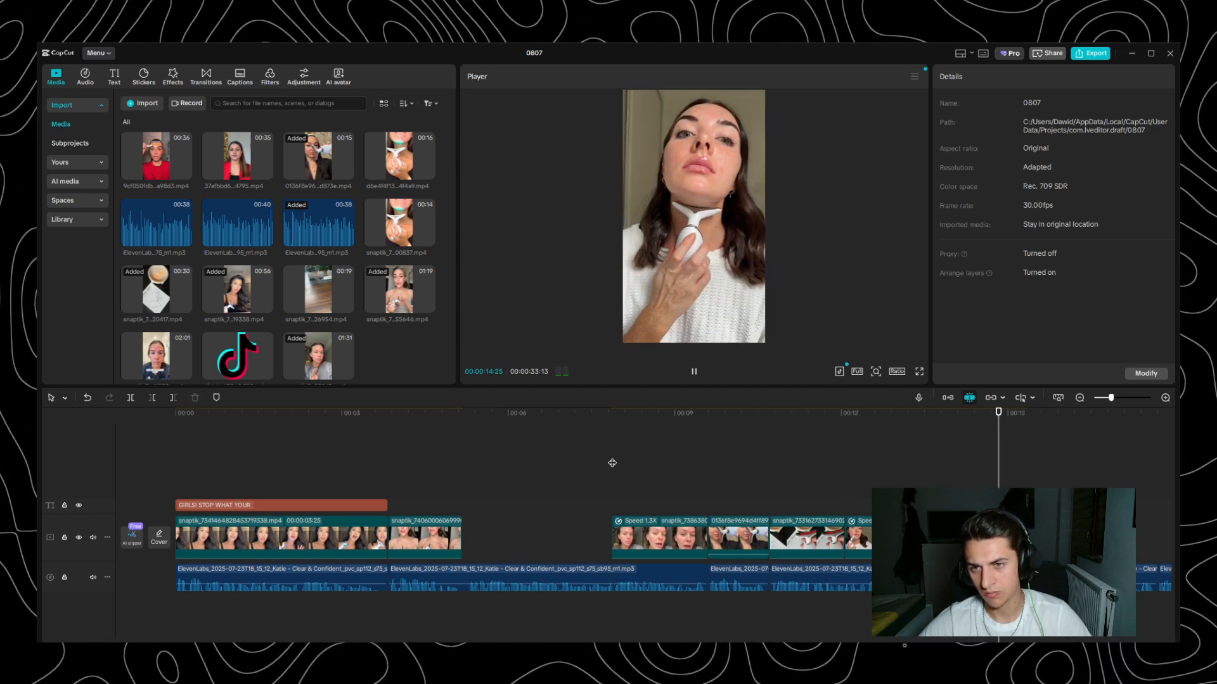
pyautogui.press('space')
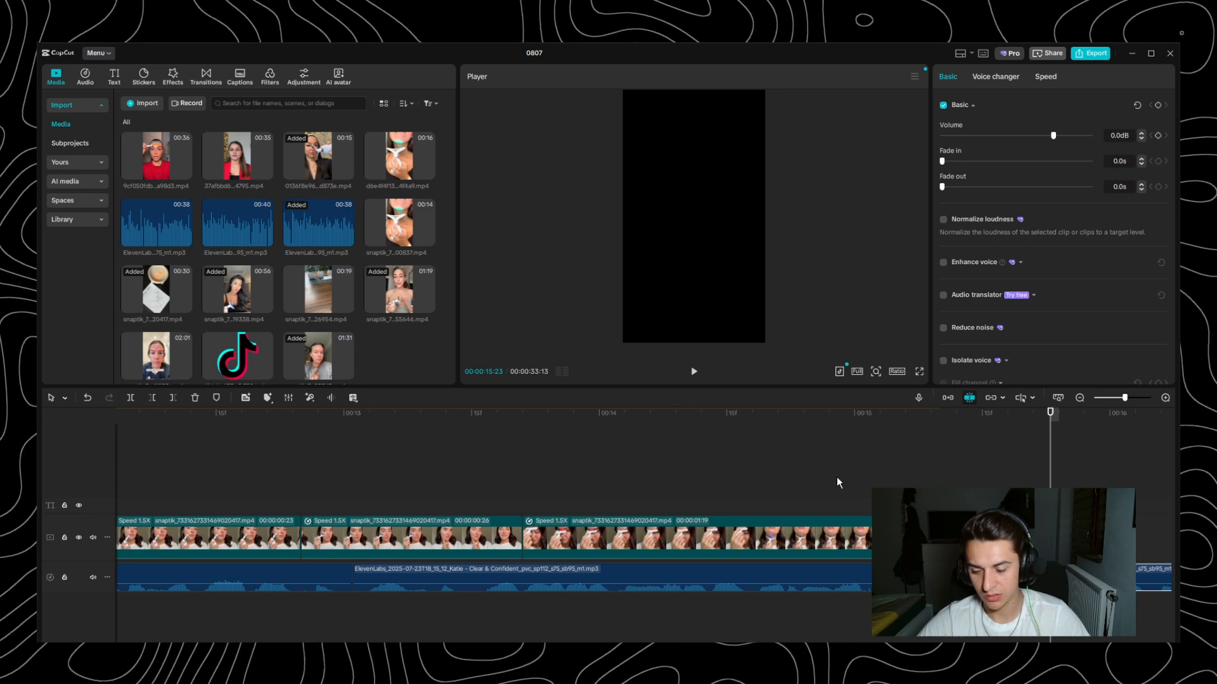
# - Listen to the voiceover beyond the last product part and select the next voiceover segment
pyautogui.scroll(-2, 845, 474)
pyautogui.press('space')
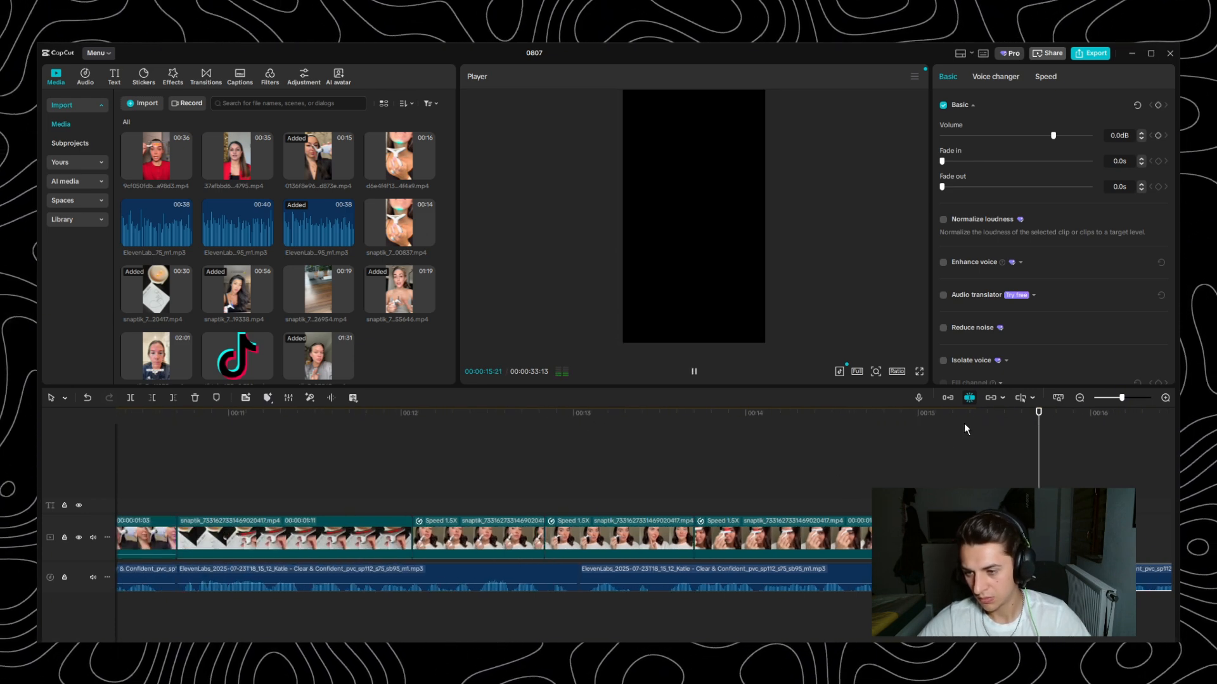
pyautogui.press('space')
pyautogui.hscroll(6, 815, 474)
pyautogui.scroll(-1, 689, 481)
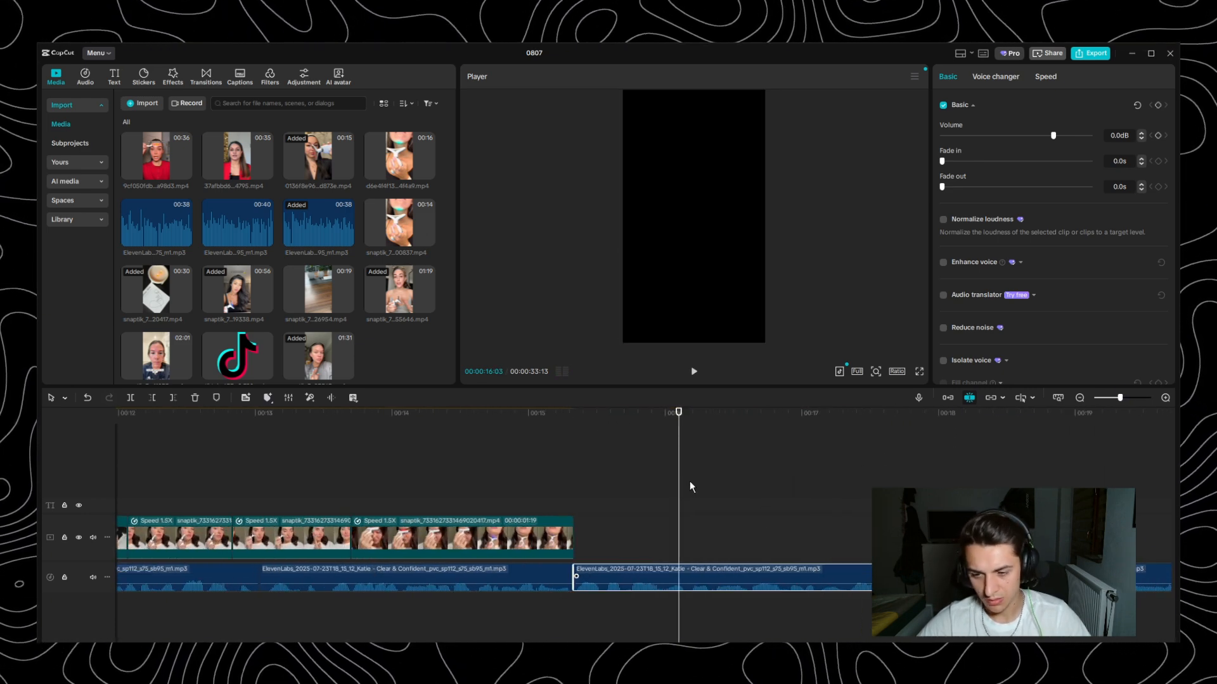
pyautogui.click(938, 578)
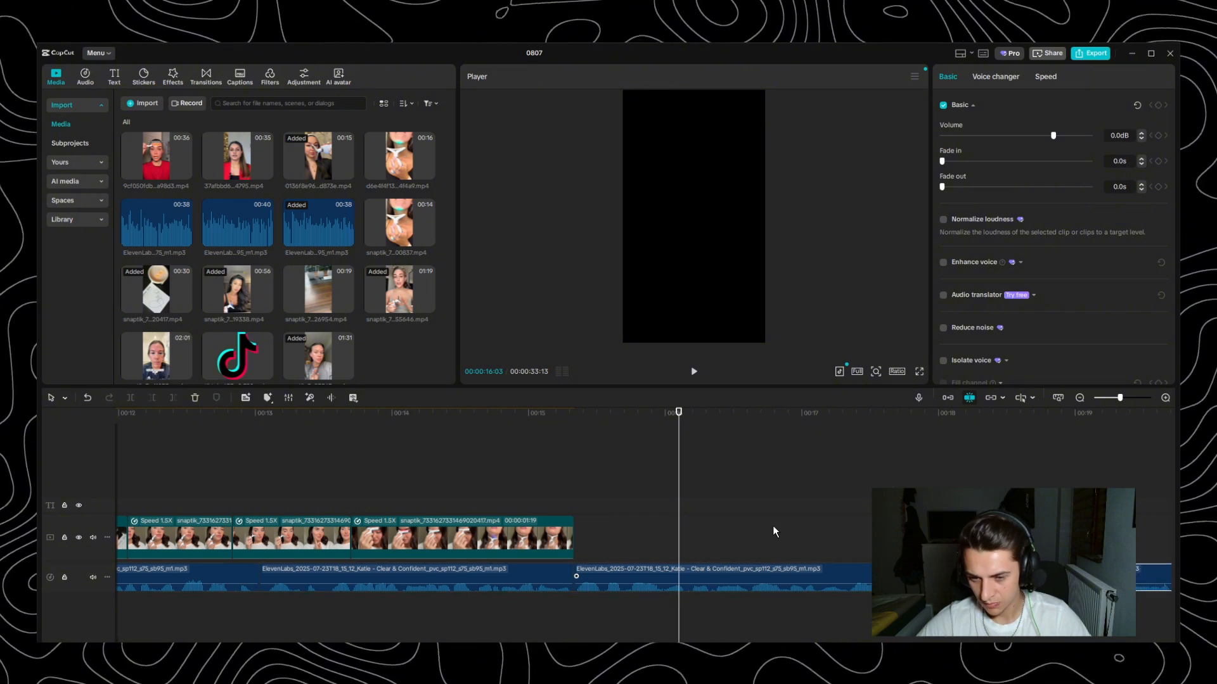
pyautogui.scroll(-2, 660, 498)
pyautogui.scroll(-1, 637, 506)
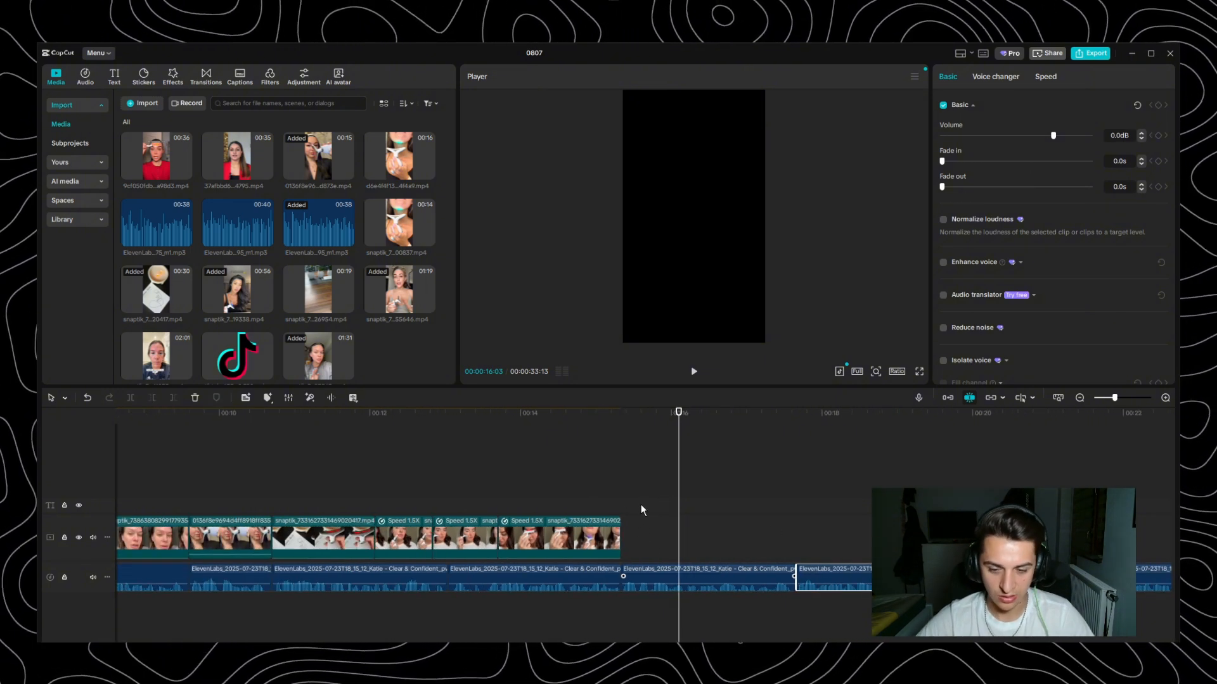
# - Play from the candle shot through the 1.5x product parts to check how the cuts match the voiceover
pyautogui.click(349, 417)
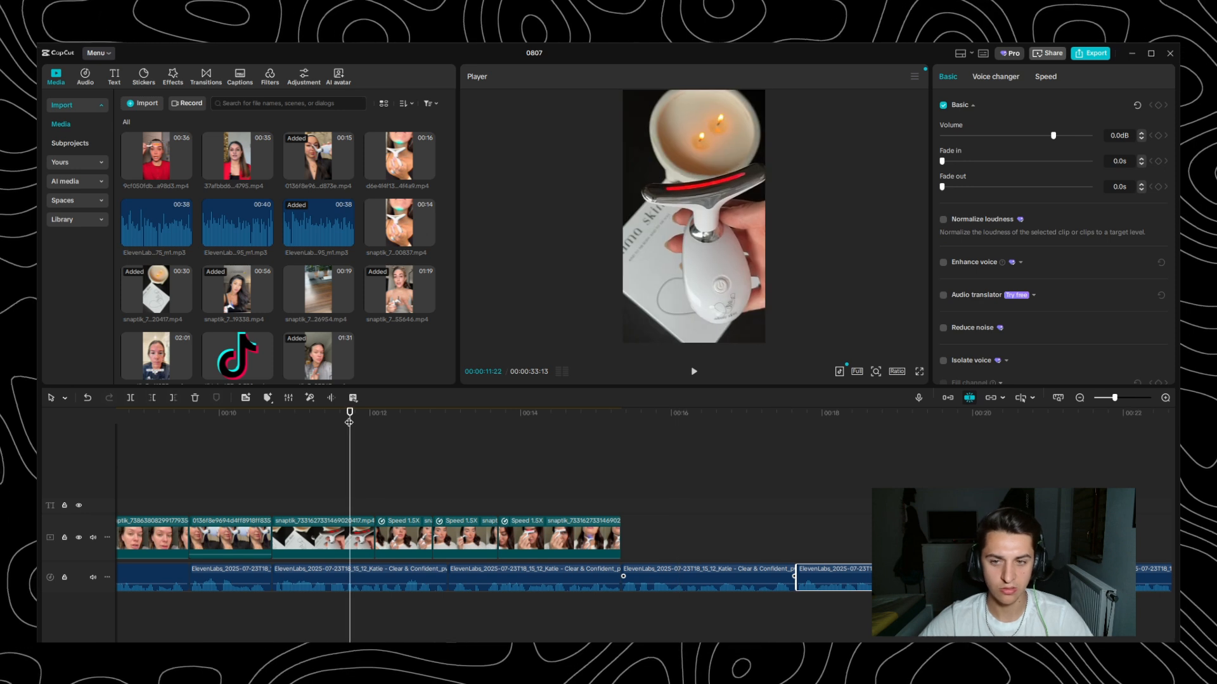
pyautogui.press('space')
pyautogui.press('space')
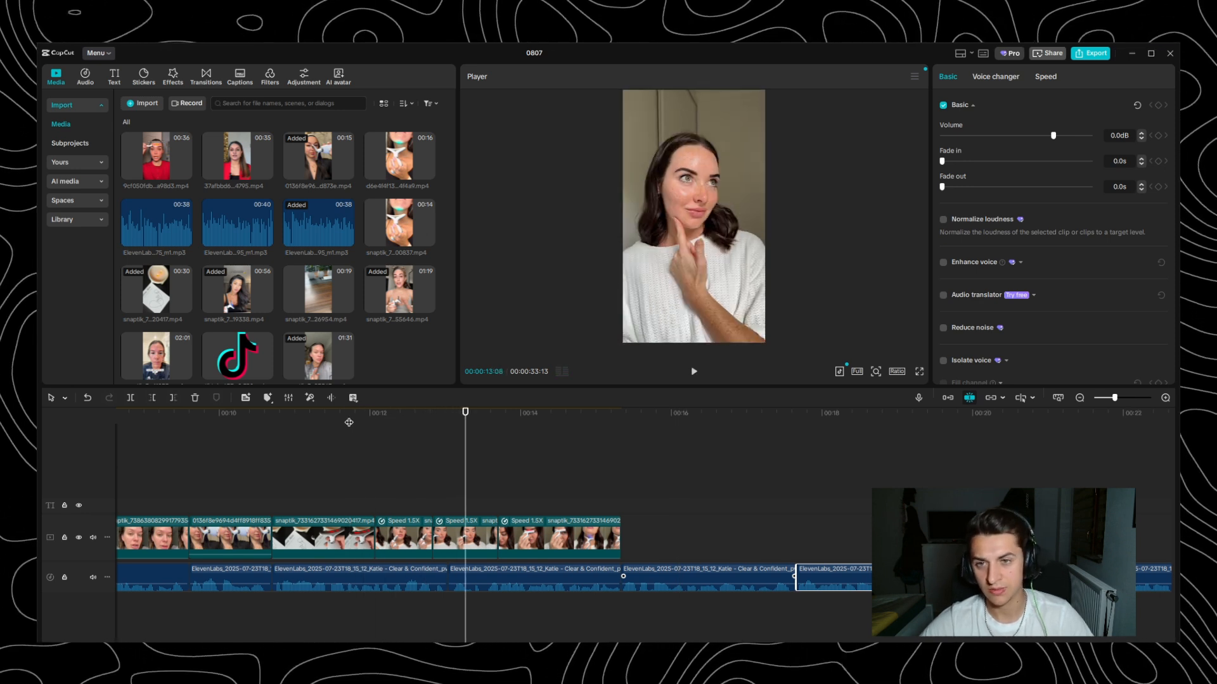
pyautogui.click(408, 414)
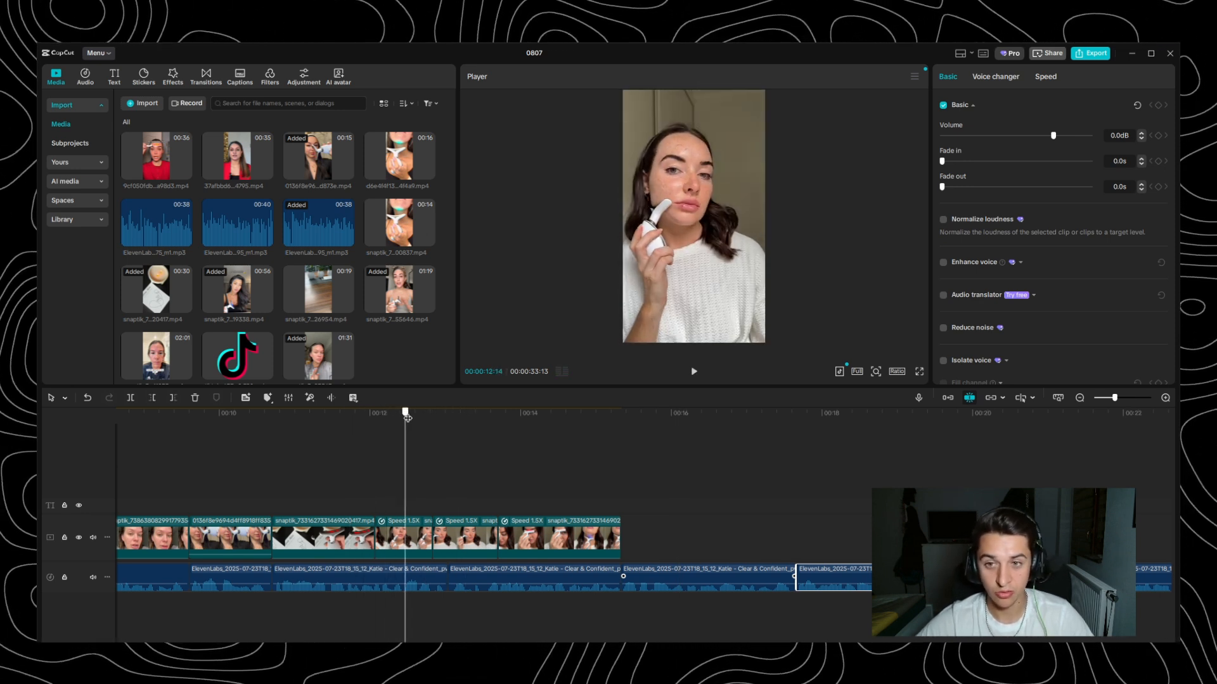
pyautogui.press('space')
pyautogui.press('space')
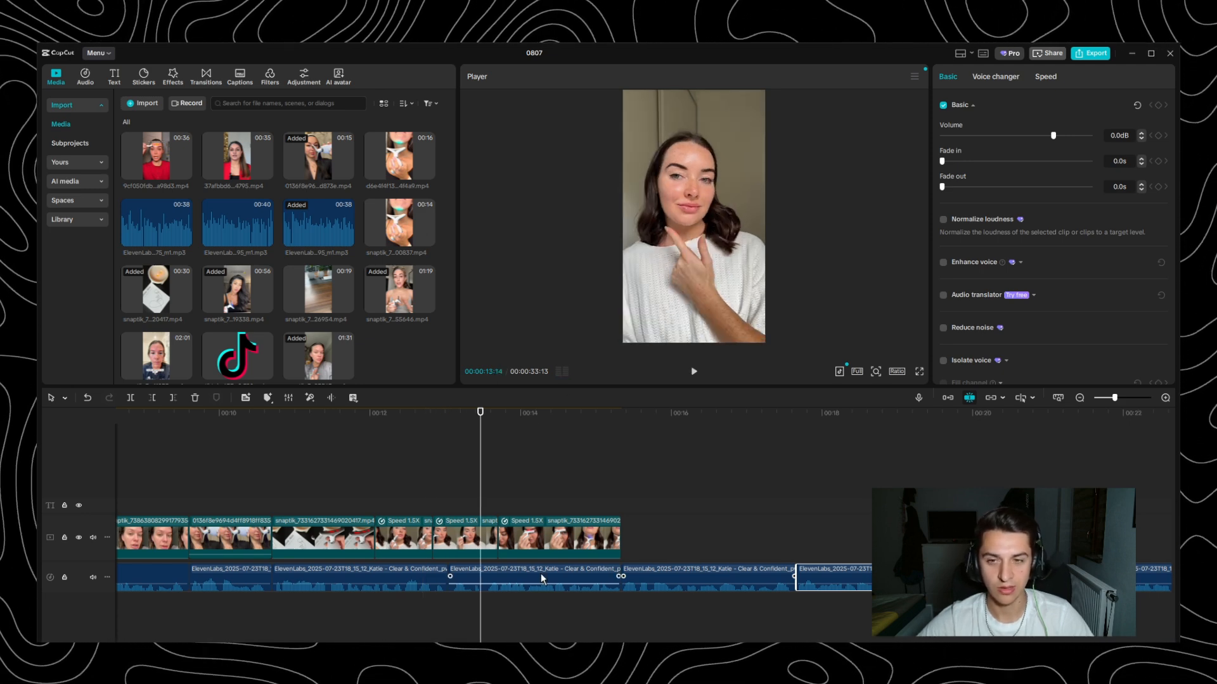
pyautogui.press('space')
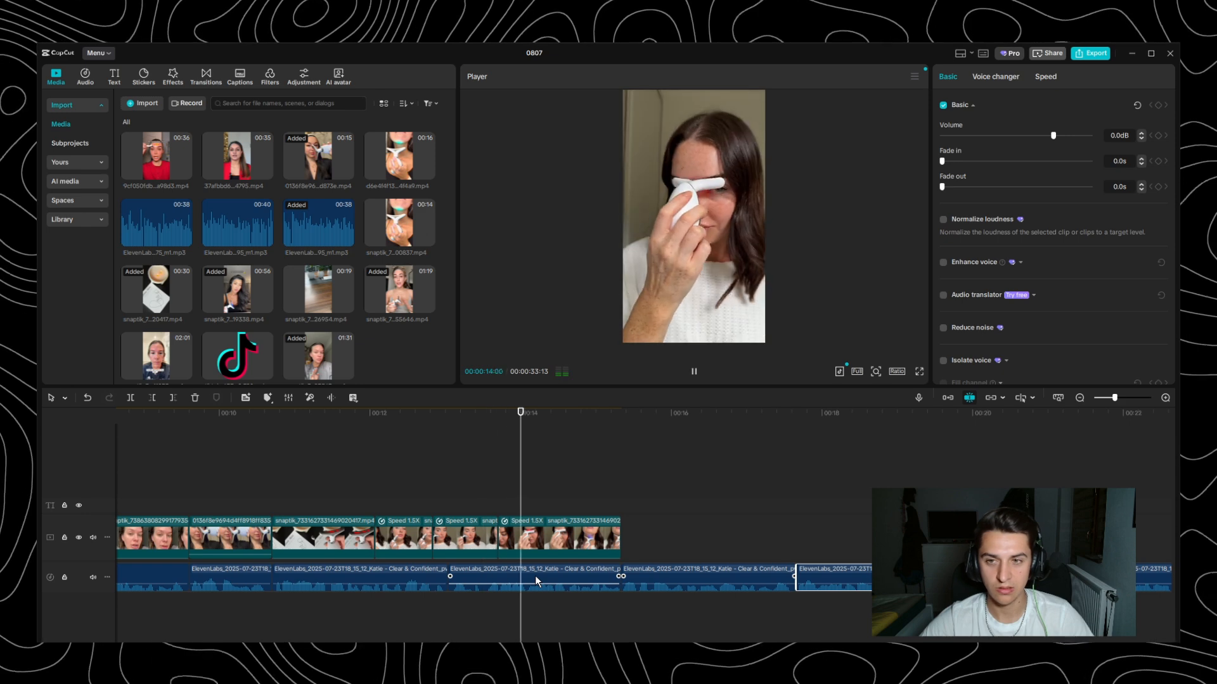
pyautogui.press('space')
# - Review the last product part from its opening shot of the device on the woman's face to the neck shot
pyautogui.moveTo(506, 416); pyautogui.dragTo(503, 416)
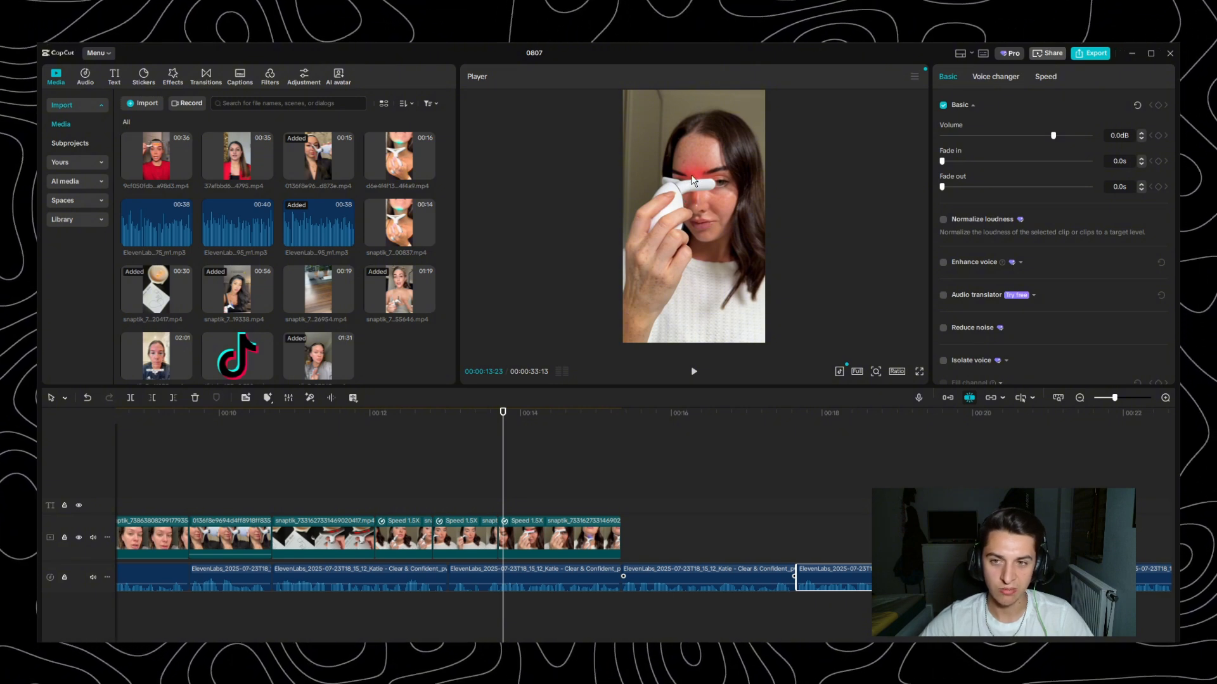
pyautogui.moveTo(496, 413)
pyautogui.mouseDown()
pyautogui.moveTo(483, 426)
pyautogui.moveTo(493, 421)
pyautogui.mouseUp()
pyautogui.press('space')
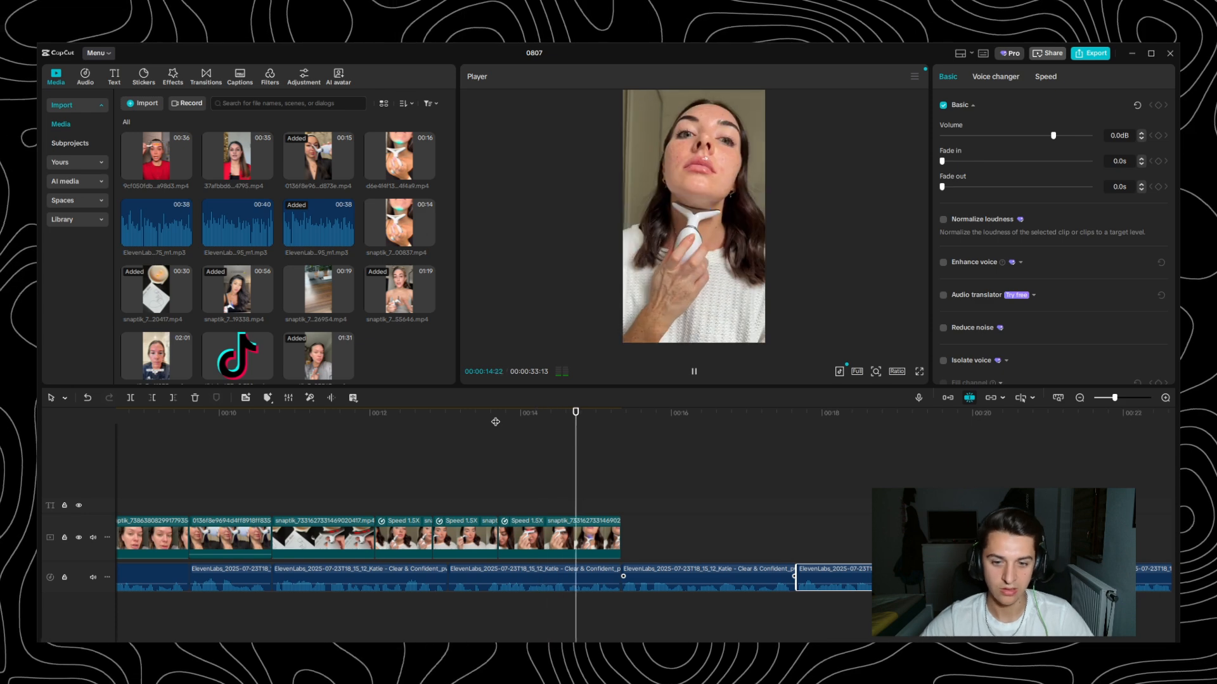
pyautogui.press('space')
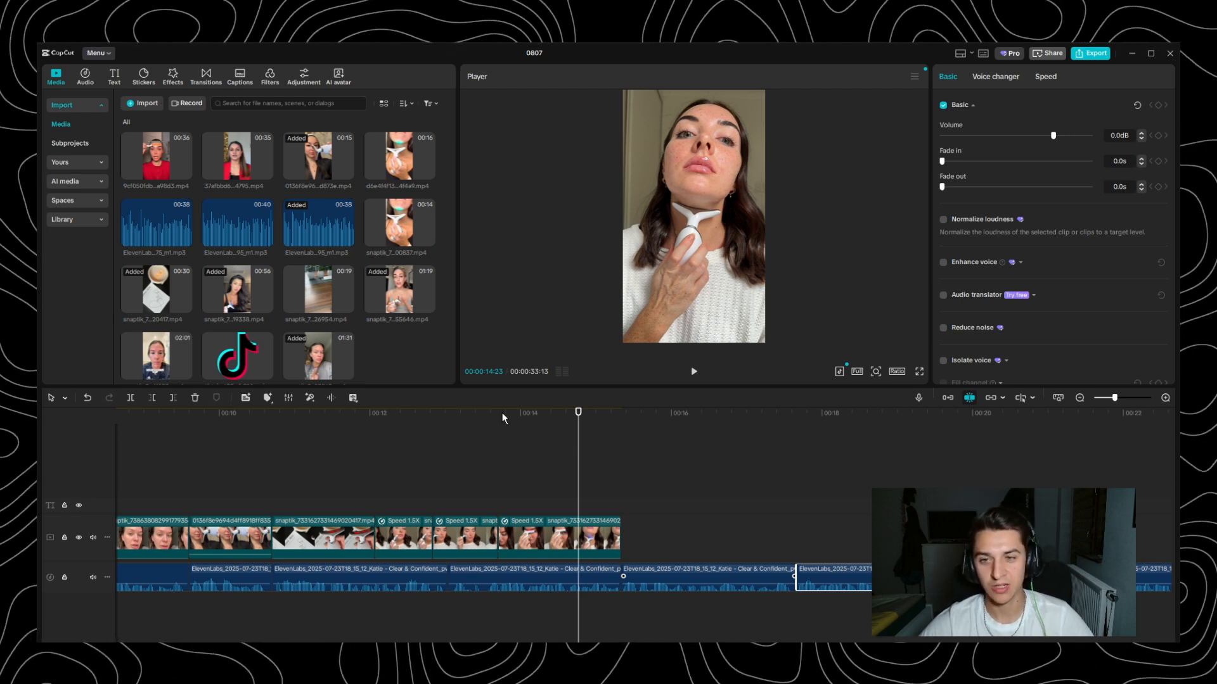
pyautogui.moveTo(502, 412)
pyautogui.mouseDown()
pyautogui.moveTo(516, 420)
pyautogui.moveTo(508, 426)
pyautogui.mouseUp()
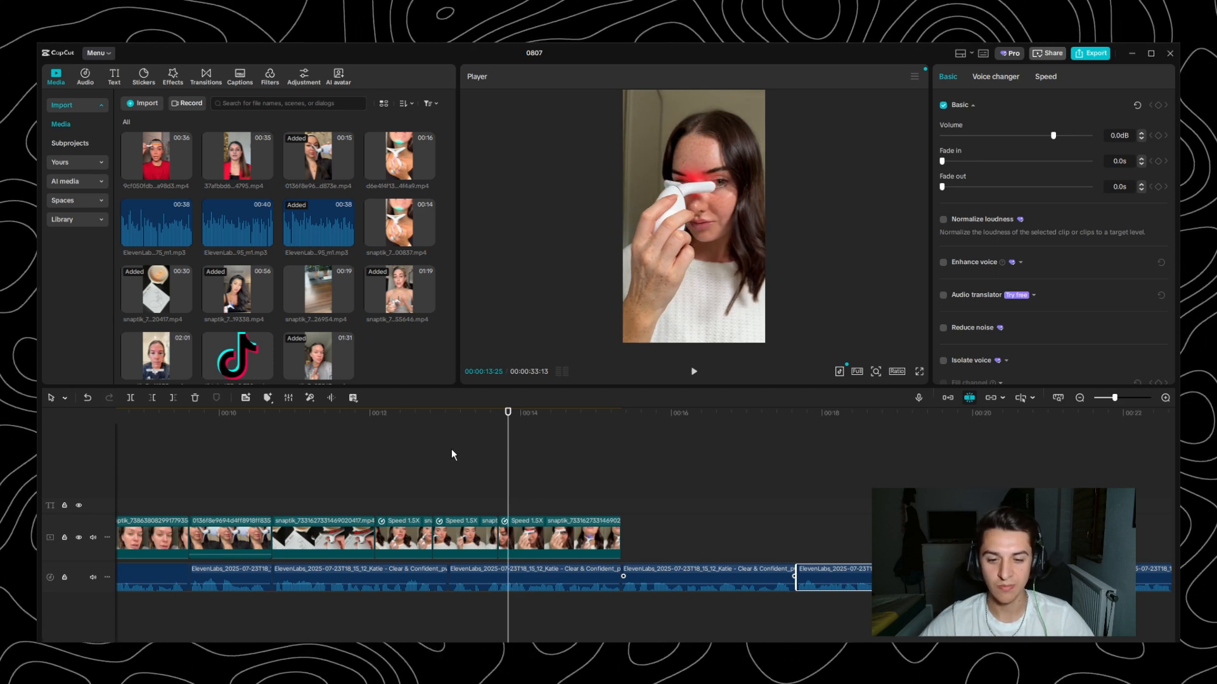
# - Listen to the voiceover after the last product part and place the 02:01 media clip on the video track just after 00:00:15:10
pyautogui.moveTo(507, 421); pyautogui.dragTo(614, 446)
pyautogui.press('space')
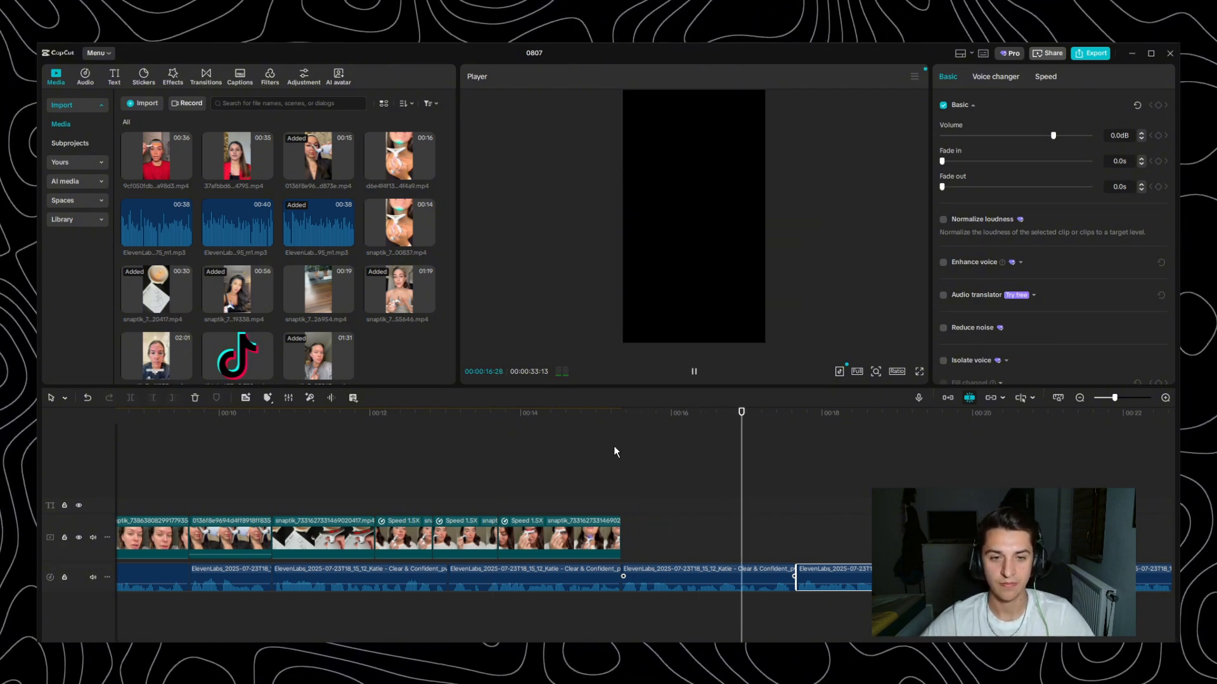
pyautogui.press('space')
pyautogui.moveTo(633, 416); pyautogui.dragTo(622, 418)
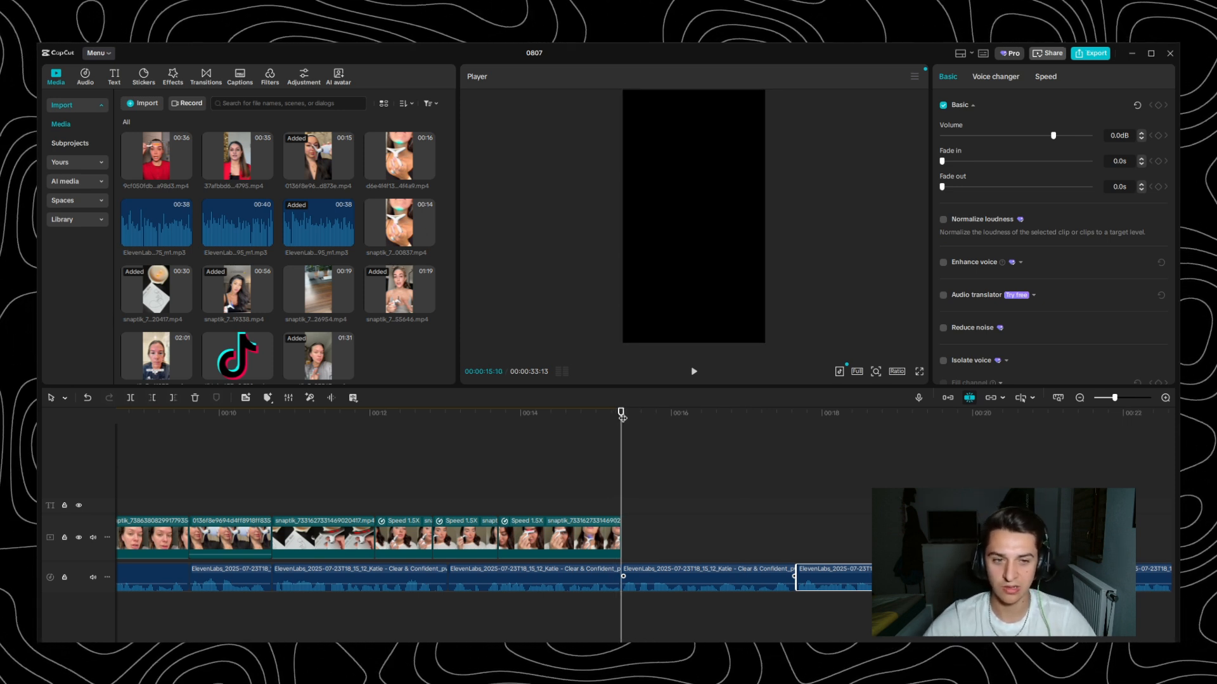
pyautogui.moveTo(159, 355); pyautogui.dragTo(644, 538)
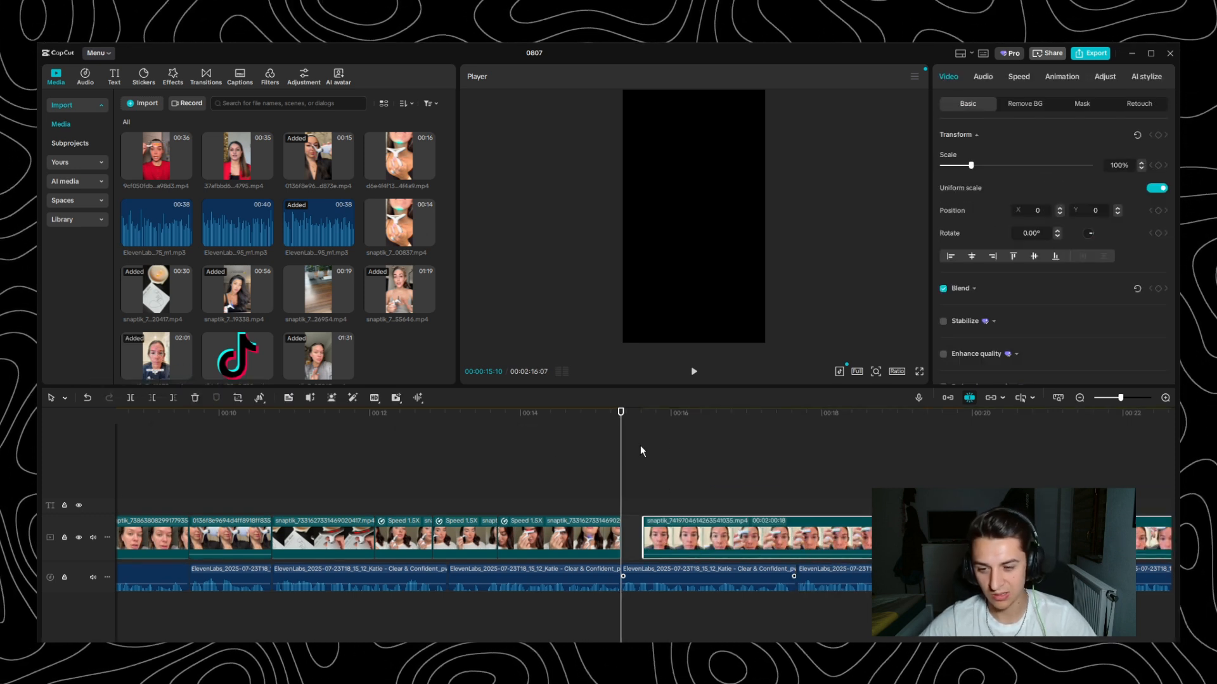
# - Skim the placed 02:01 clip up to 00:00:19:18 and return to the hook part at the beginning of the timeline
pyautogui.moveTo(735, 413); pyautogui.dragTo(872, 434)
pyautogui.press('space')
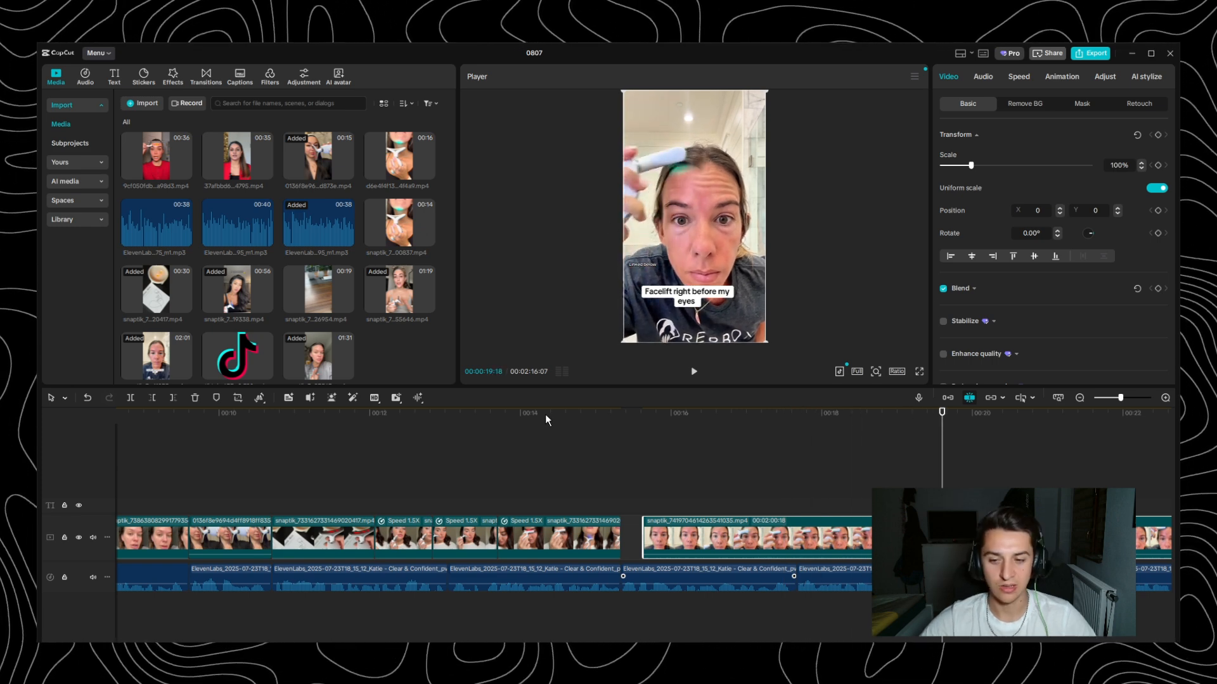
pyautogui.scroll(-3, 641, 447)
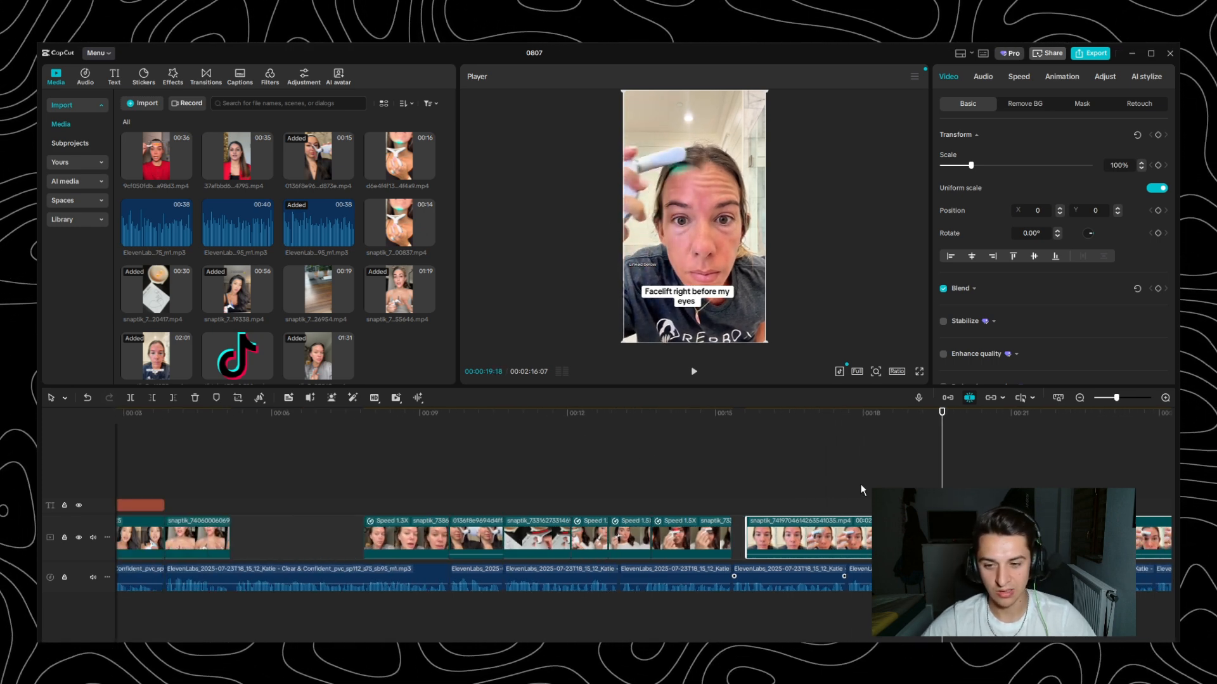
pyautogui.scroll(-3, 799, 505)
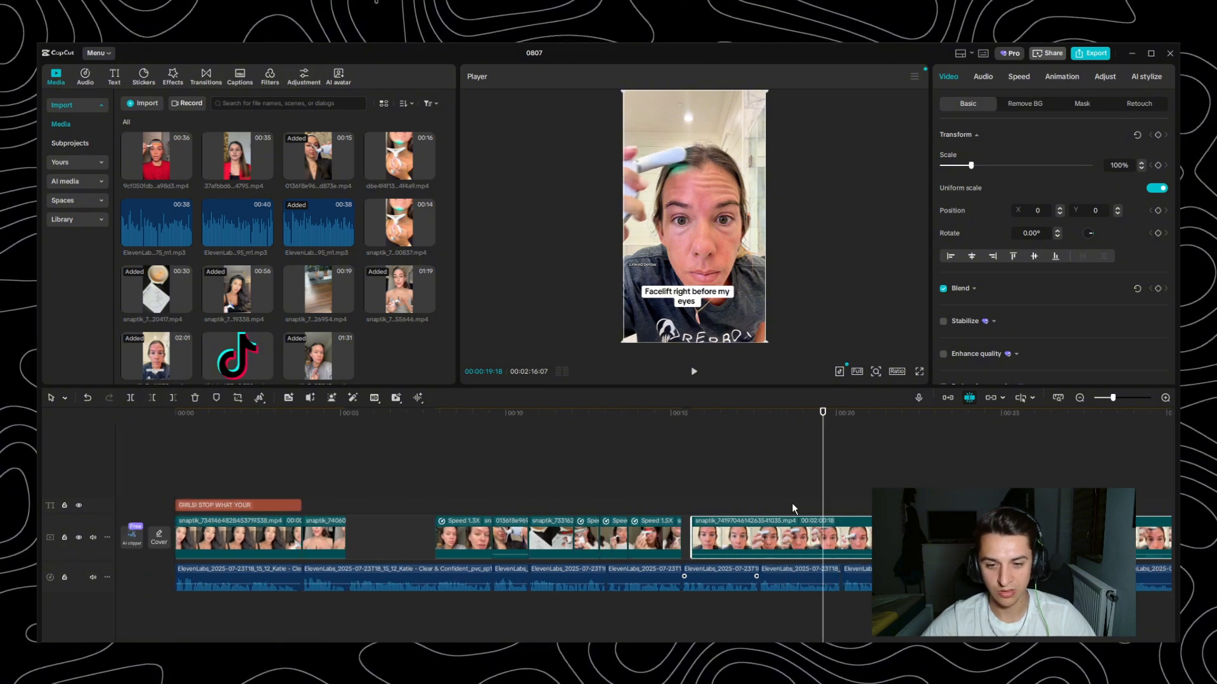
pyautogui.scroll(-3, 527, 490)
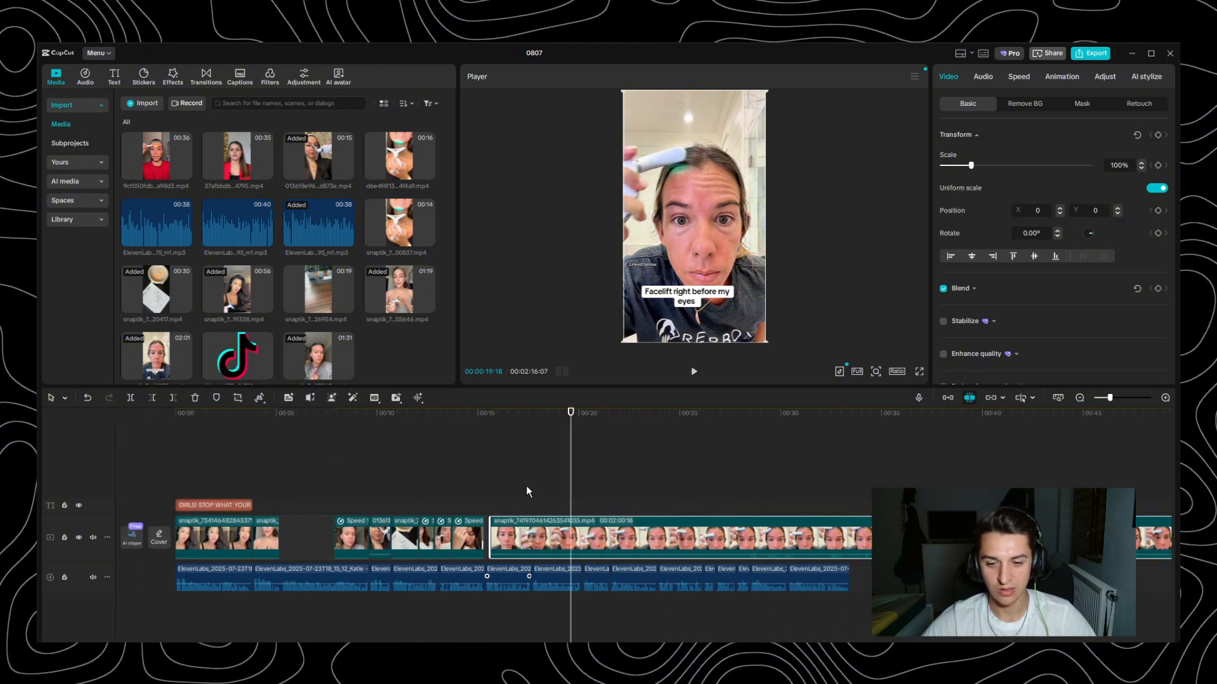
pyautogui.click(246, 413)
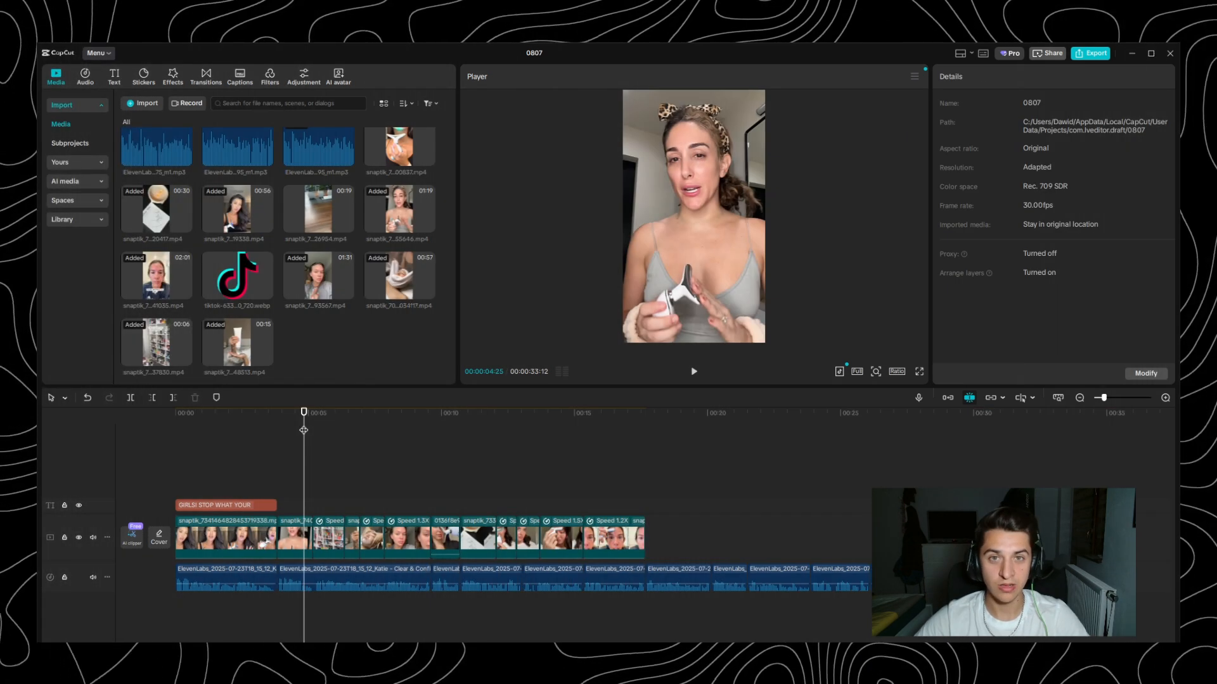
# - Scrub through the rough cut from the end of the video track back to the skincare shelf shot
pyautogui.click(650, 413)
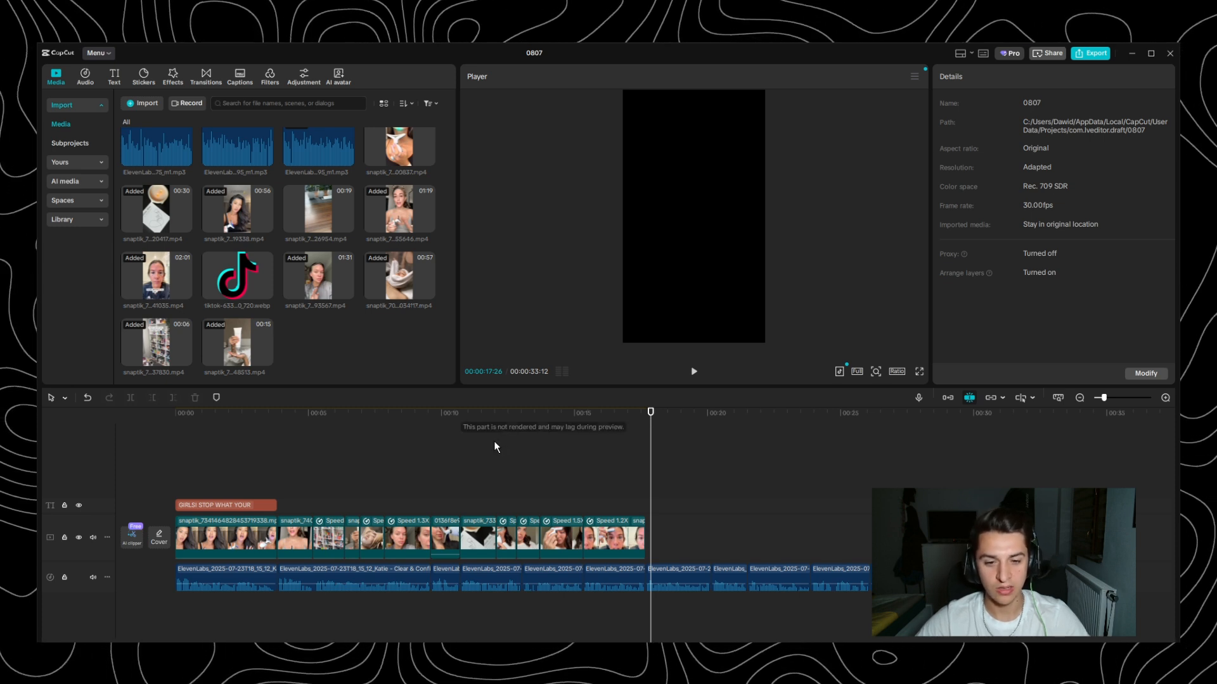
pyautogui.click(407, 413)
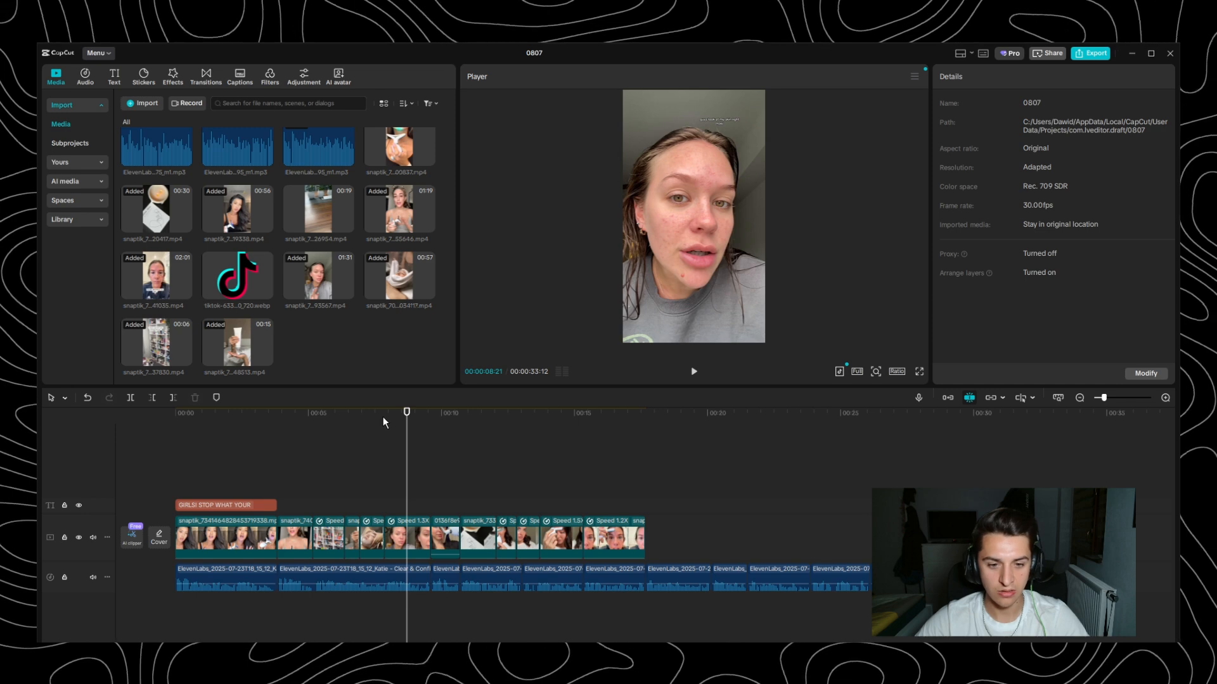
pyautogui.moveTo(382, 416); pyautogui.dragTo(311, 432)
pyautogui.click(343, 411)
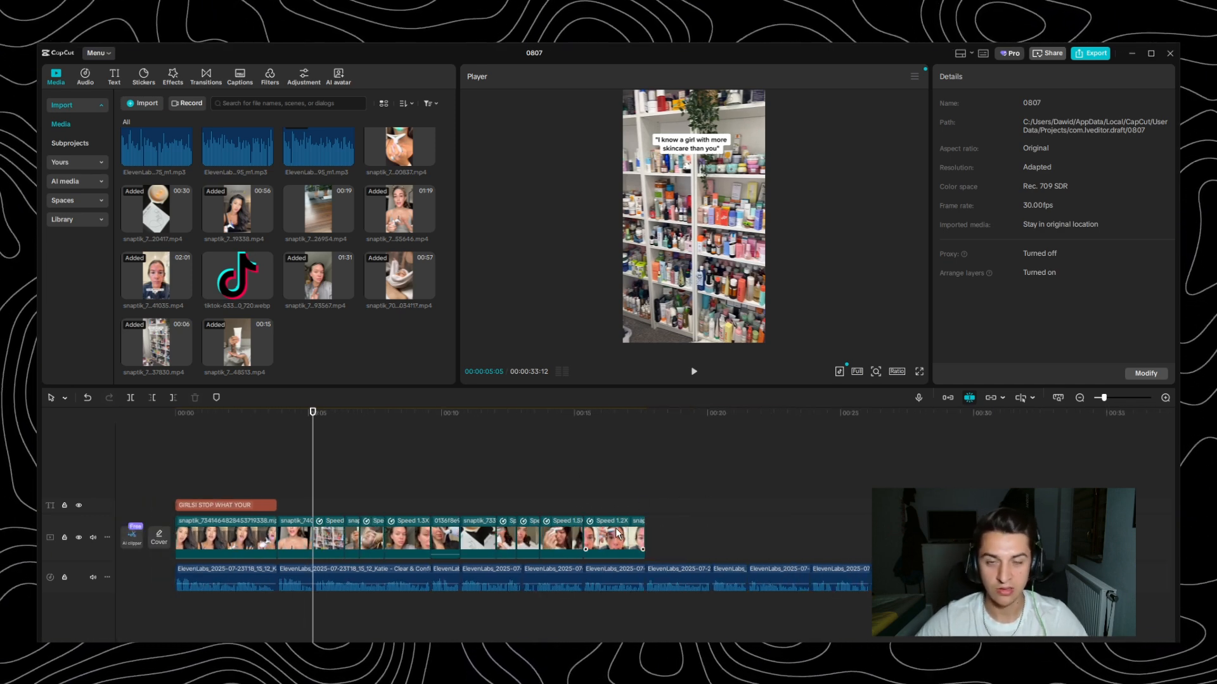
# - Play the rough cut in full screen from 00:00:00:00 to just past the last placed clip
pyautogui.moveTo(285, 413); pyautogui.dragTo(107, 416)
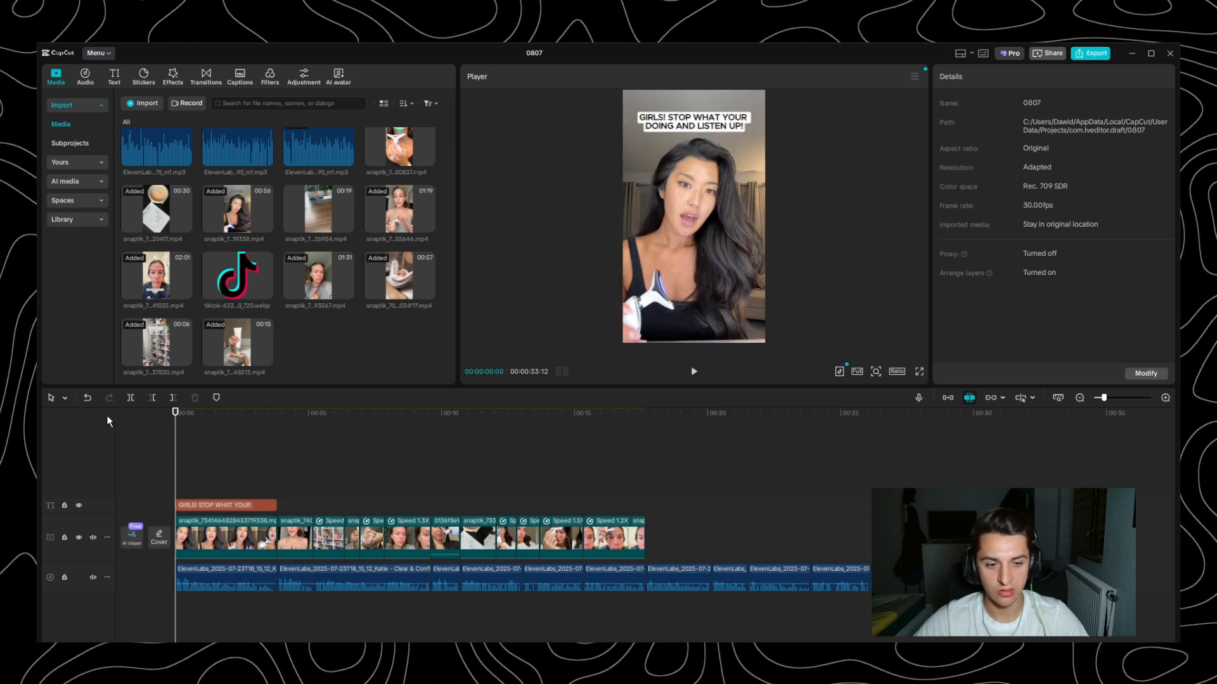
pyautogui.click(919, 372)
pyautogui.press('space')
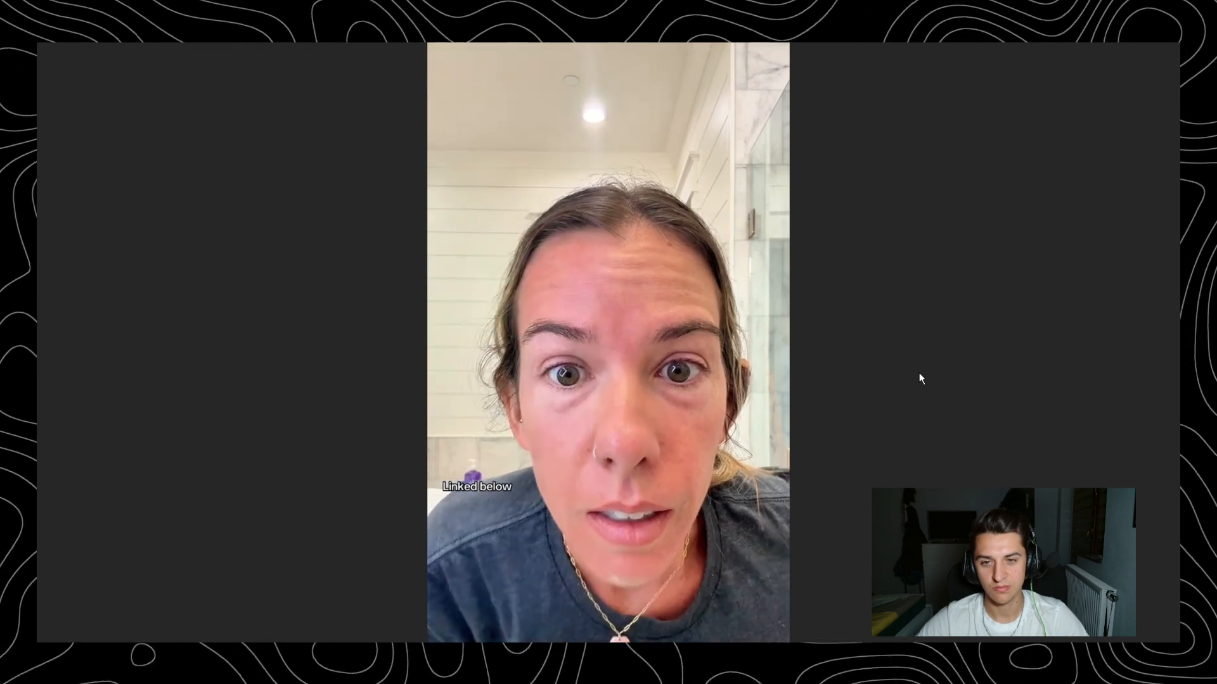
pyautogui.press('Escape')
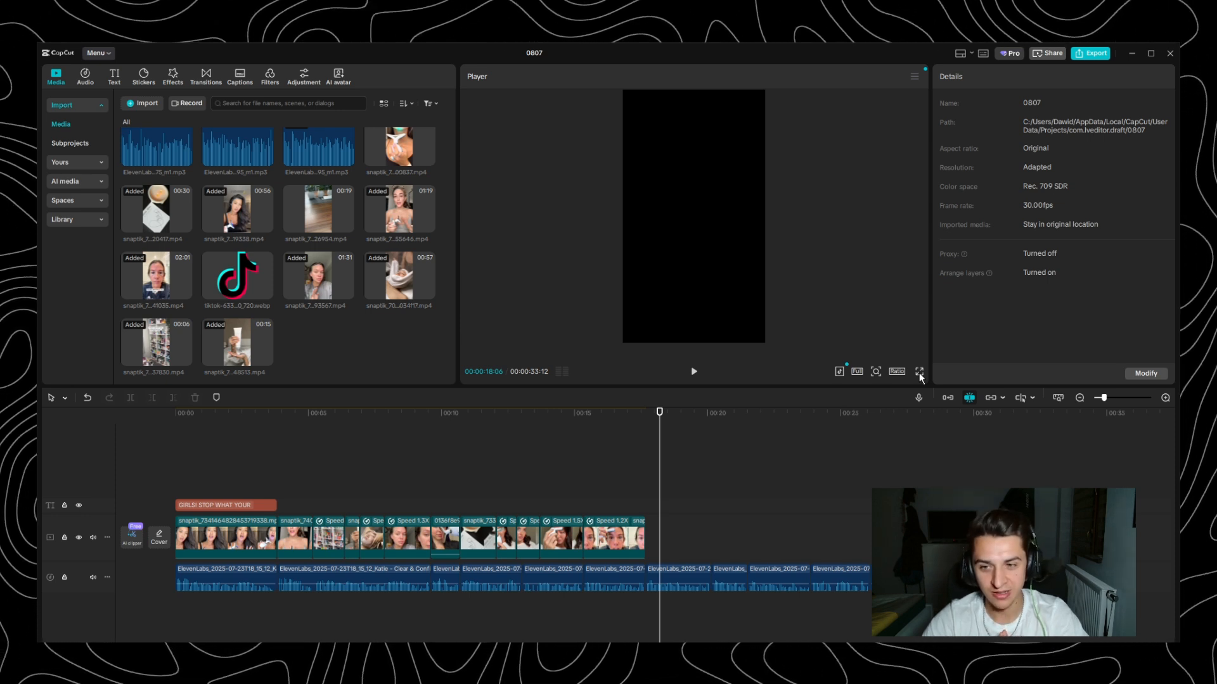
# - Review the cuts from the end of the hook part through the skincare shelf shot, stopping at 00:00:06:05
pyautogui.click(276, 413)
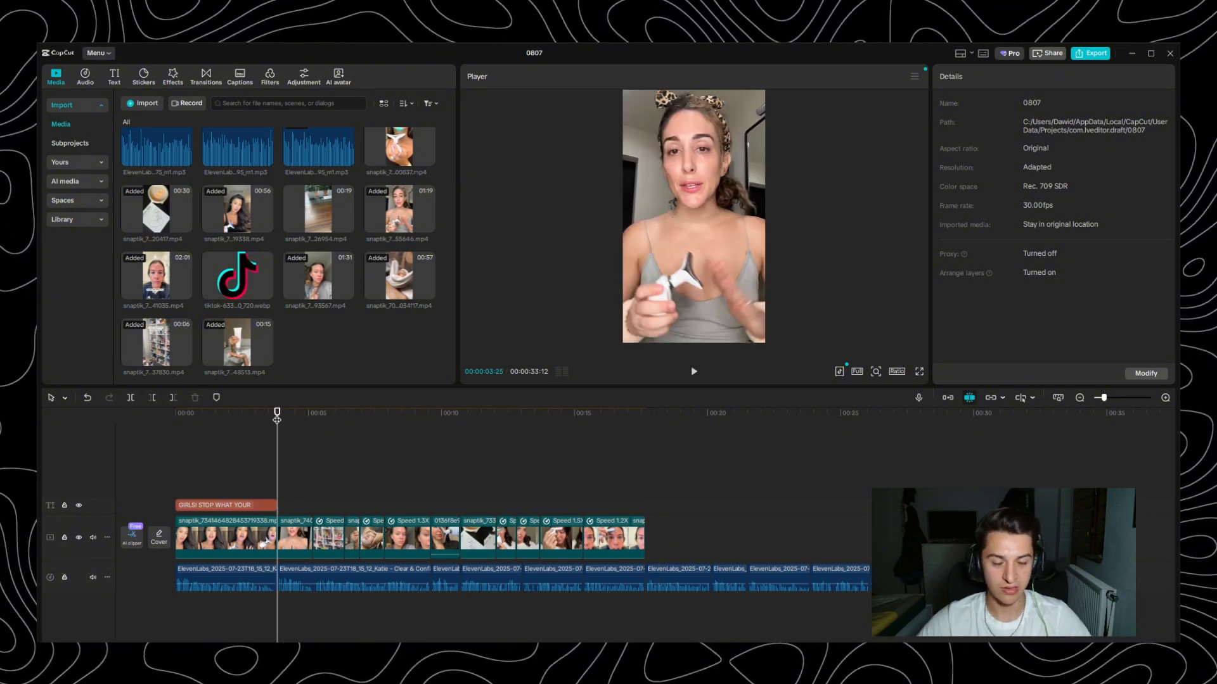
pyautogui.scroll(5, 320, 511)
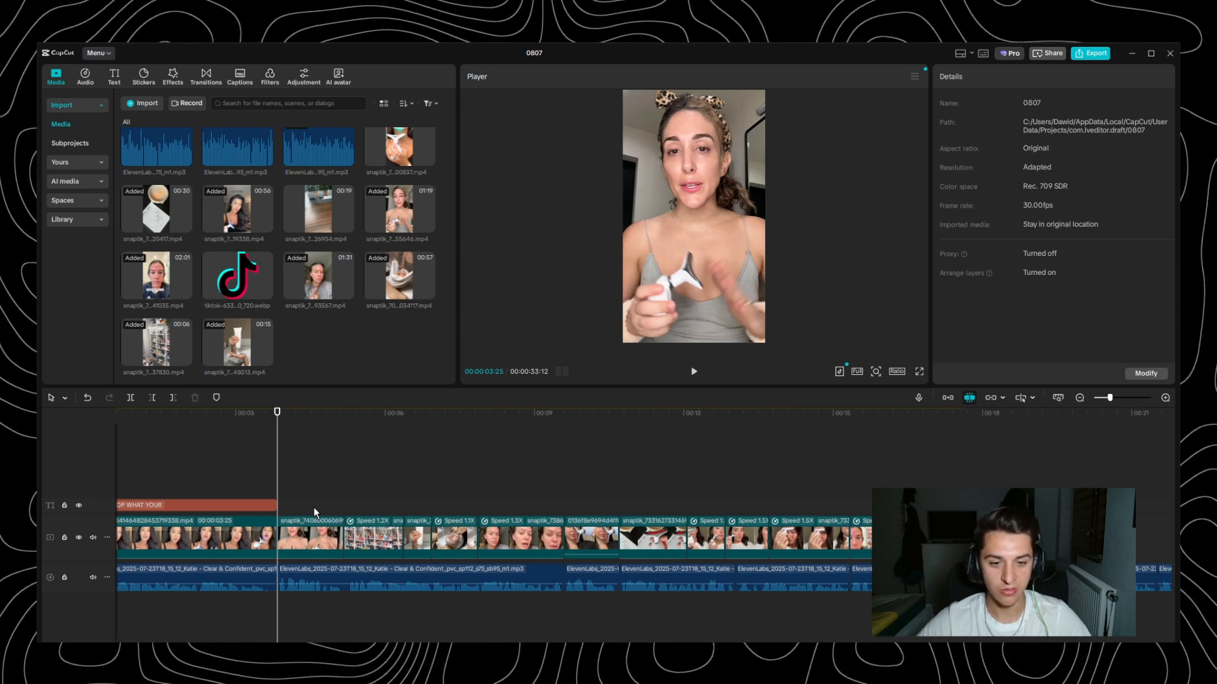
pyautogui.click(340, 413)
pyautogui.press('space')
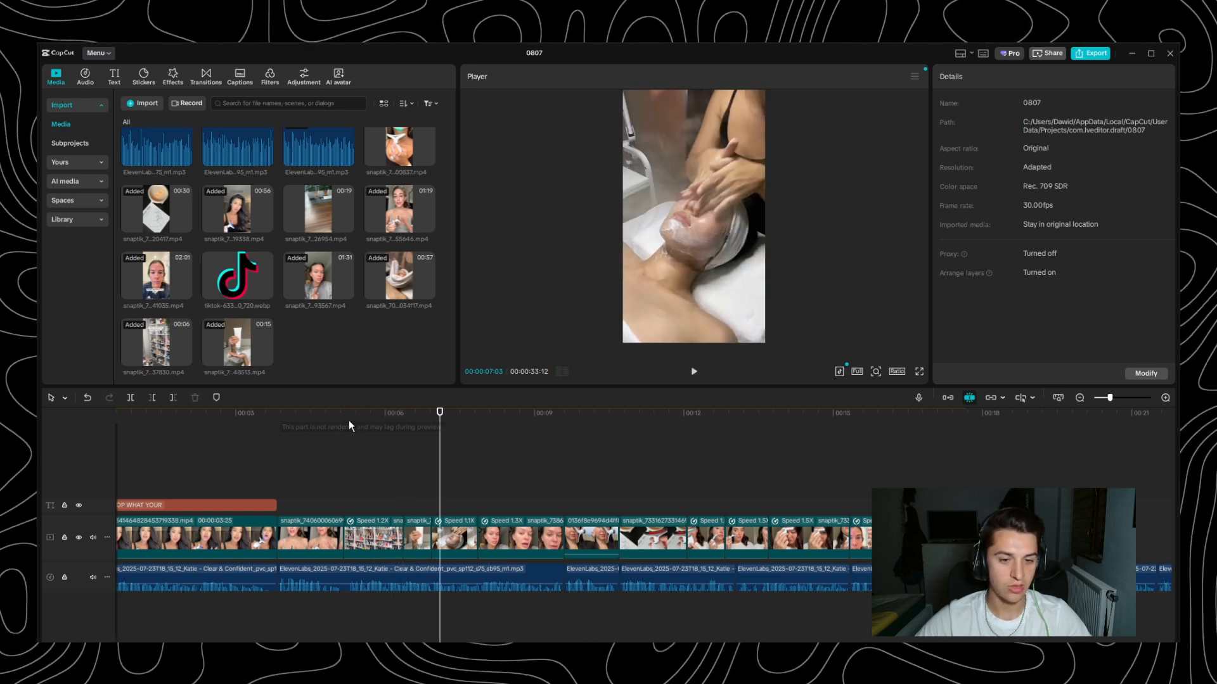
pyautogui.click(344, 426)
pyautogui.moveTo(346, 427); pyautogui.dragTo(394, 431)
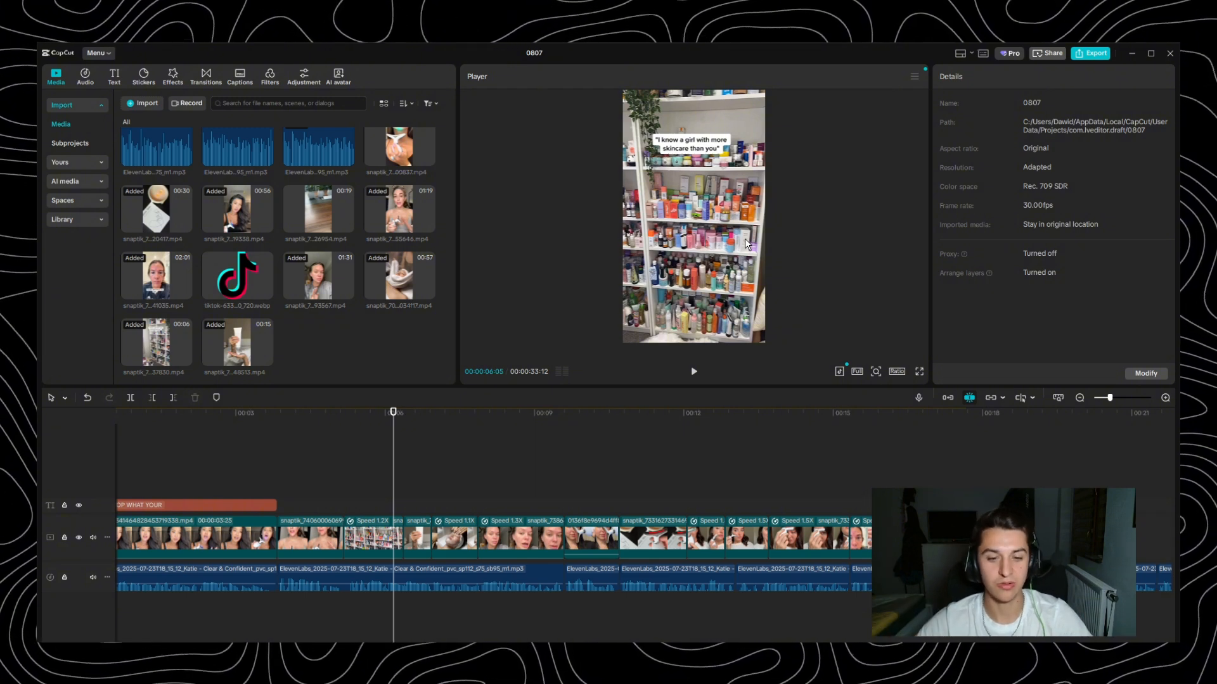
# - Play from the skincare shelf shot through the white tube shot into the facial massage shot to check the cuts against the voiceover
pyautogui.press('space')
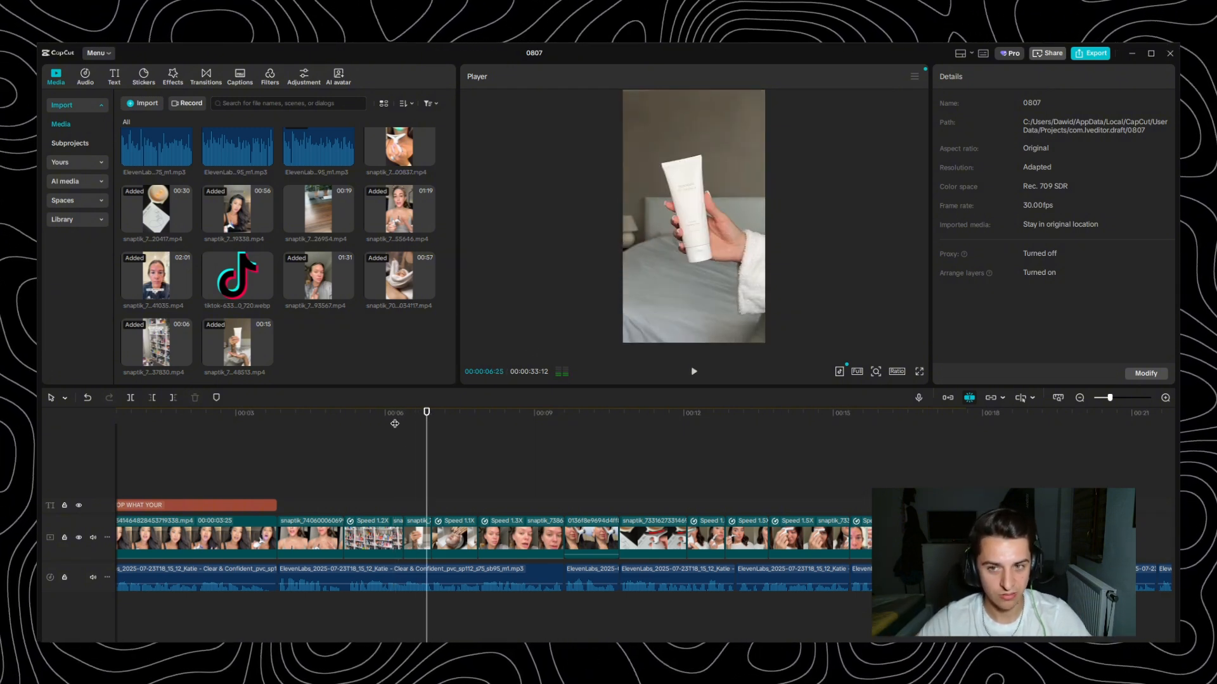
pyautogui.moveTo(424, 427)
pyautogui.mouseDown()
pyautogui.moveTo(391, 428)
pyautogui.moveTo(421, 436)
pyautogui.moveTo(408, 446)
pyautogui.moveTo(448, 421)
pyautogui.moveTo(434, 410)
pyautogui.mouseUp()
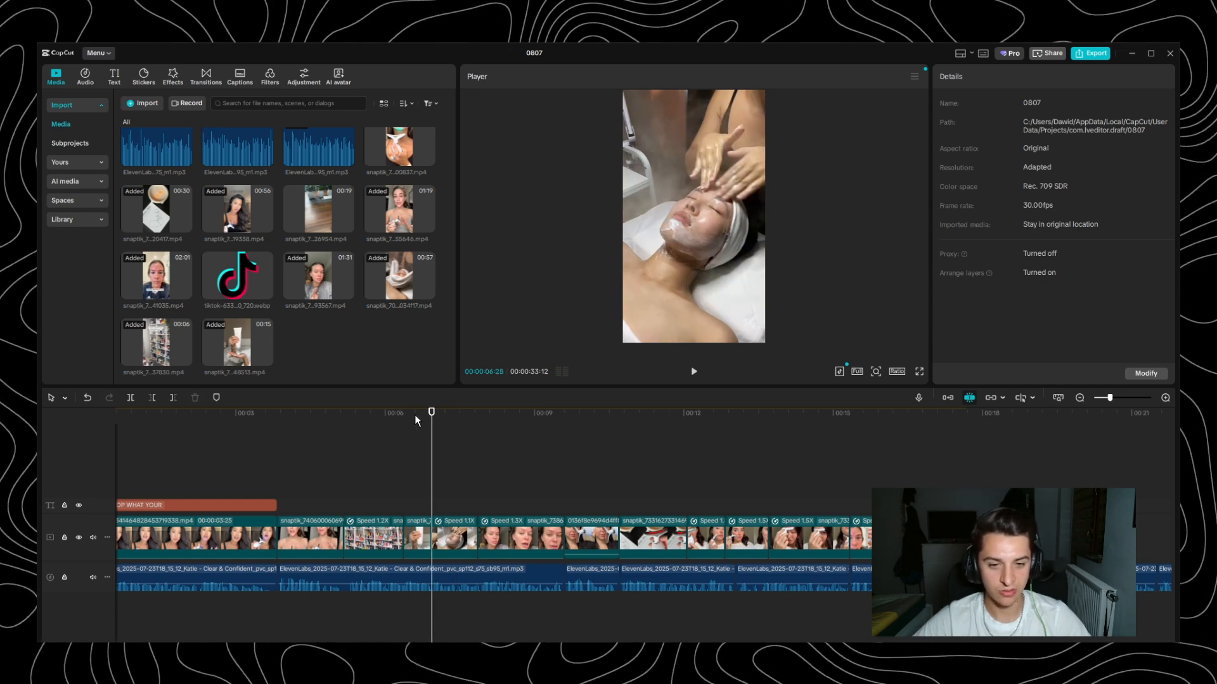
pyautogui.click(415, 418)
pyautogui.press('space')
pyautogui.press('space')
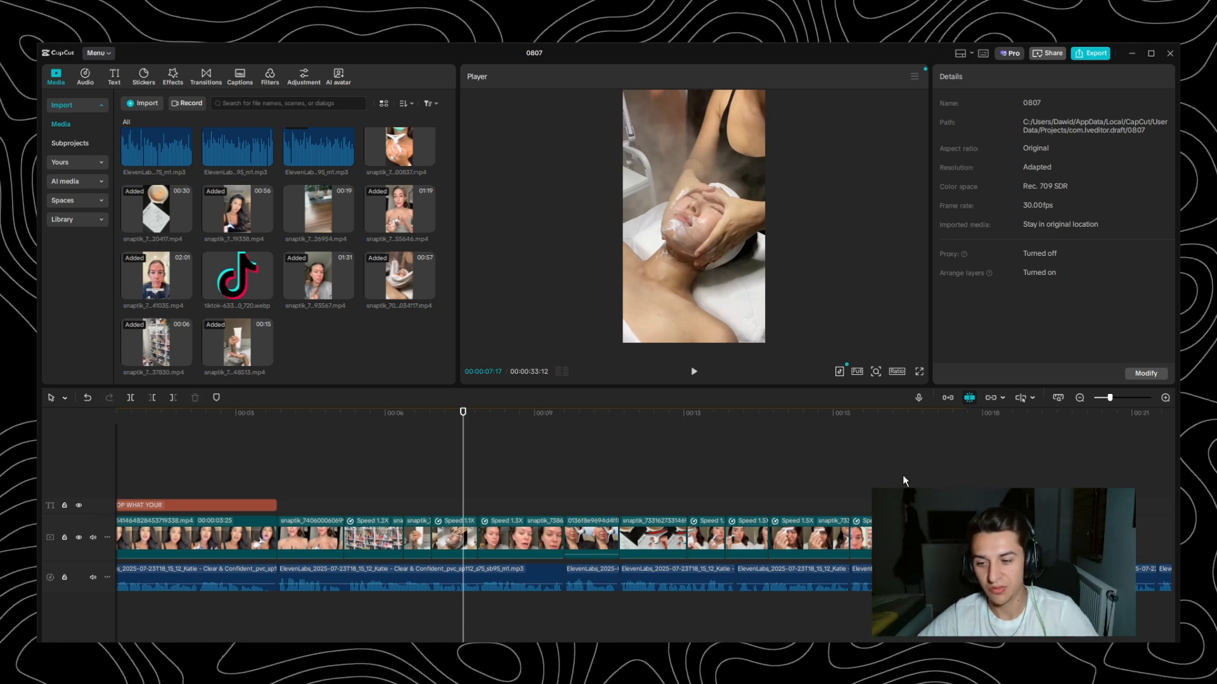
# - Play from the neck shot through the forehead device and face close-up shots to the end of the video track
pyautogui.click(824, 419)
pyautogui.press('space')
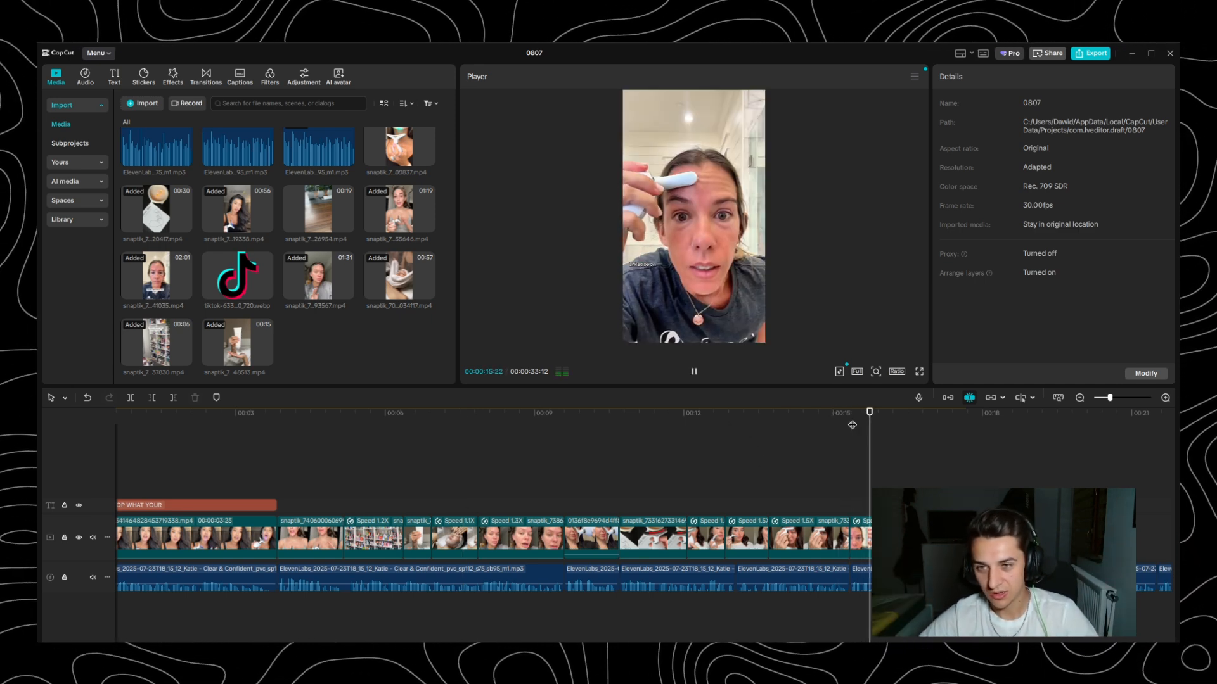
pyautogui.press('space')
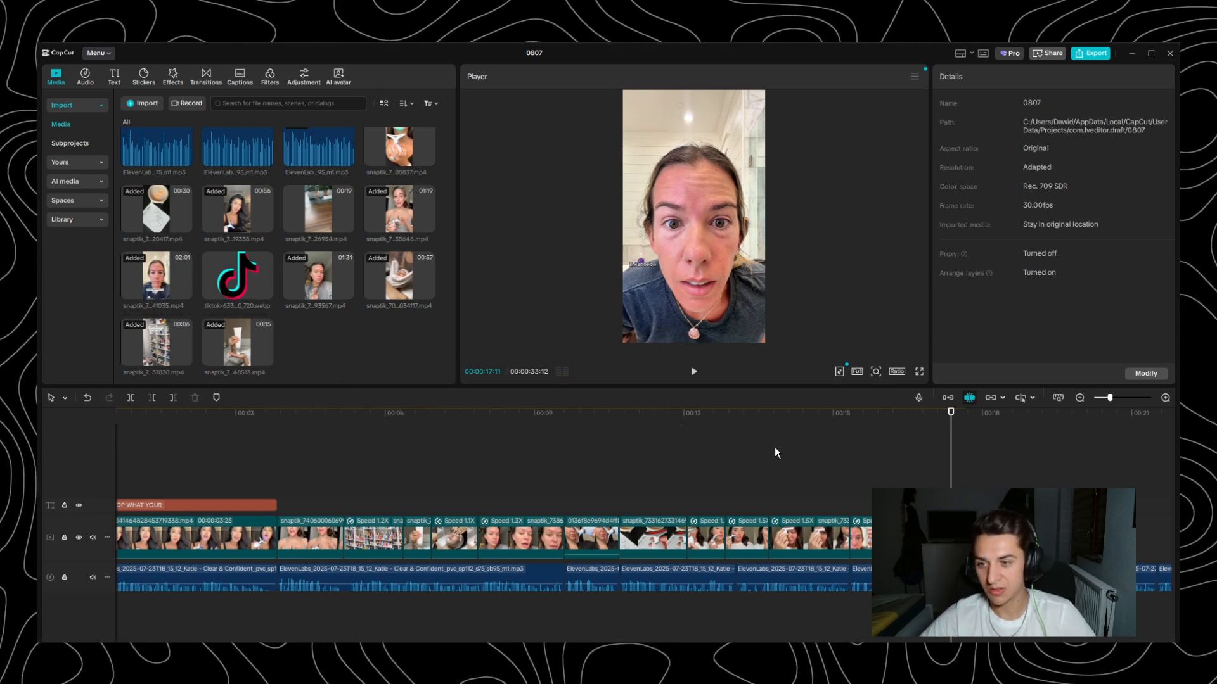
pyautogui.click(959, 423)
pyautogui.moveTo(958, 423); pyautogui.dragTo(969, 418)
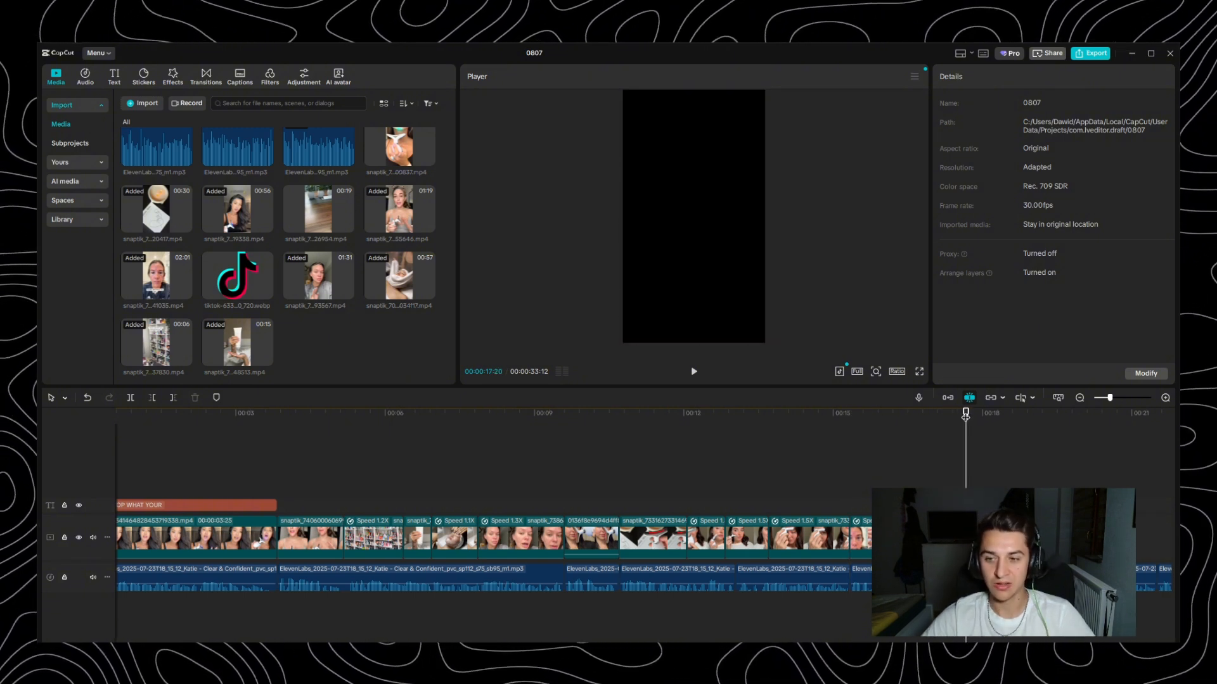
# - Replay the forehead device part from 00:00:15:10 and inspect the face close-up at 00:00:17:03 in full screen
pyautogui.click(849, 414)
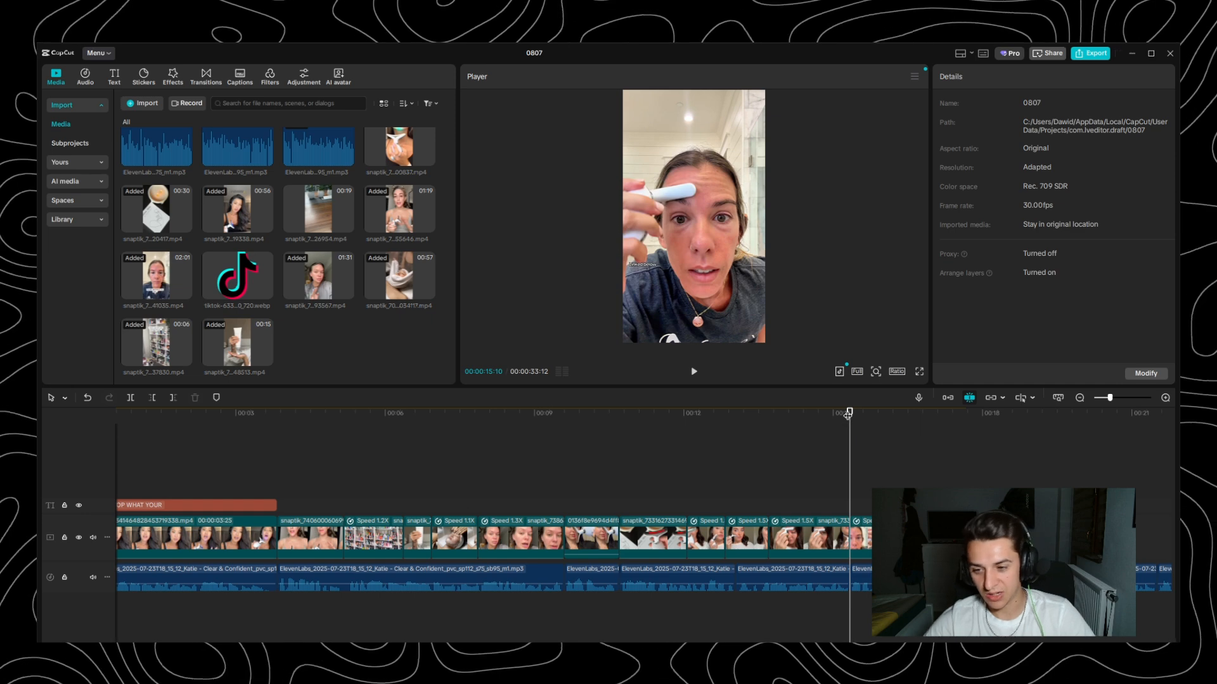
pyautogui.press('space')
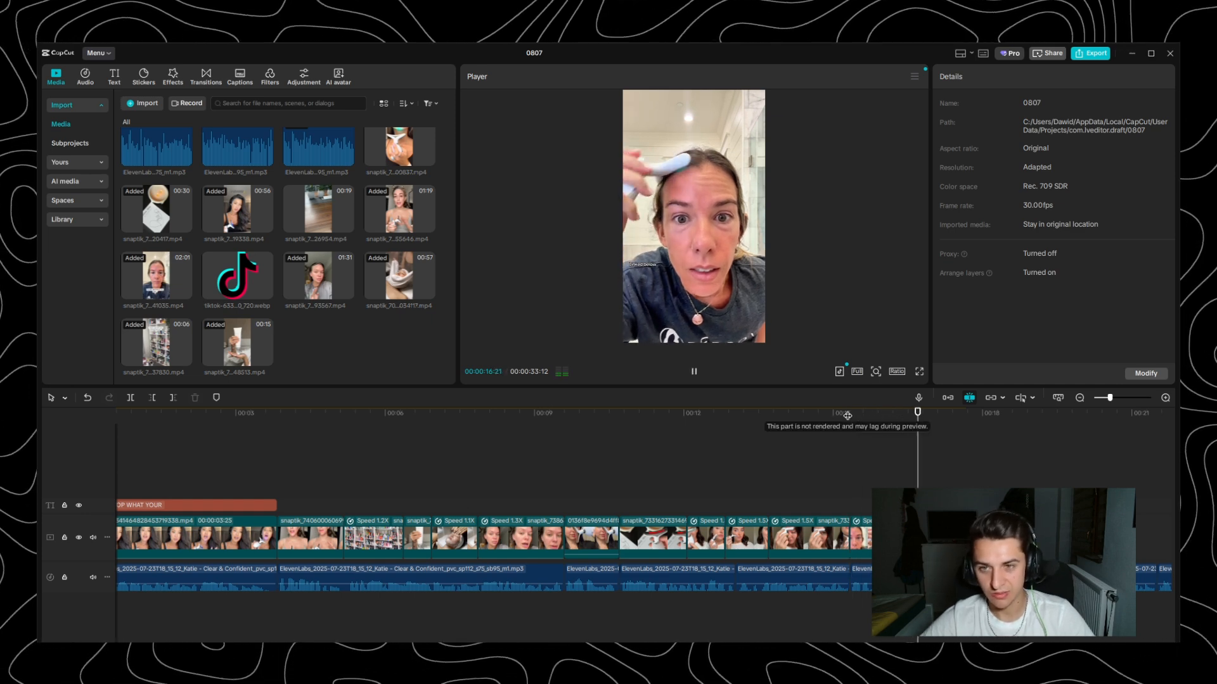
pyautogui.press('space')
pyautogui.moveTo(871, 421); pyautogui.dragTo(852, 422)
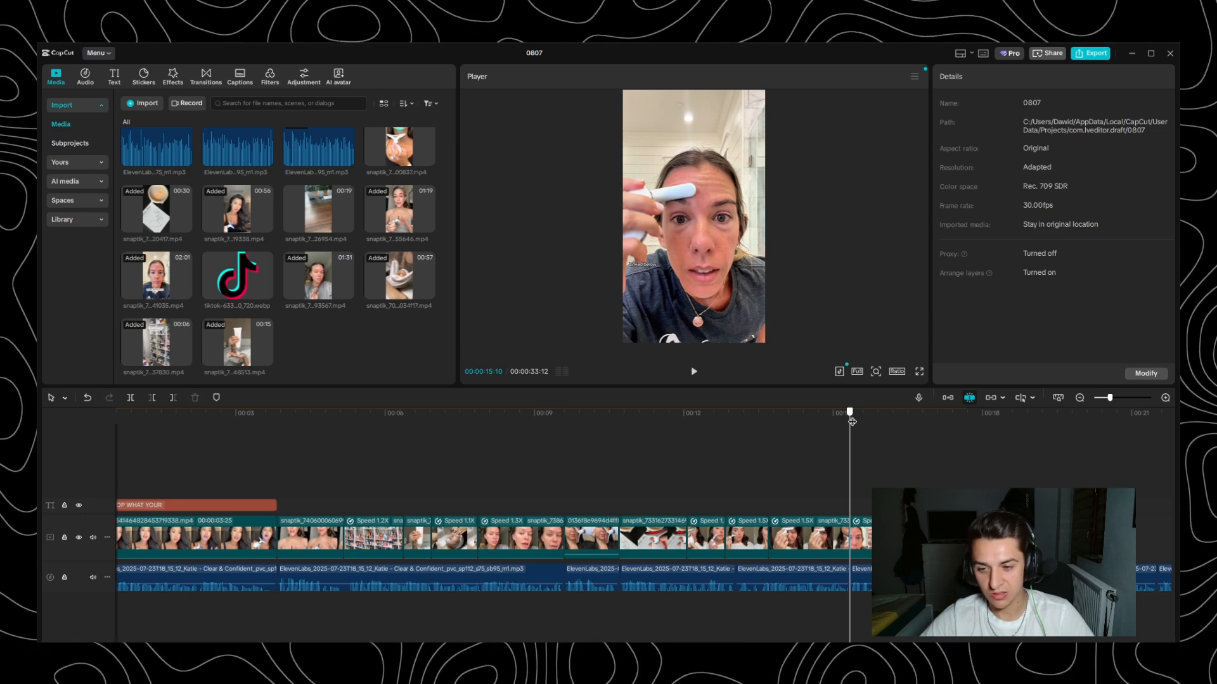
pyautogui.moveTo(852, 422); pyautogui.dragTo(937, 428)
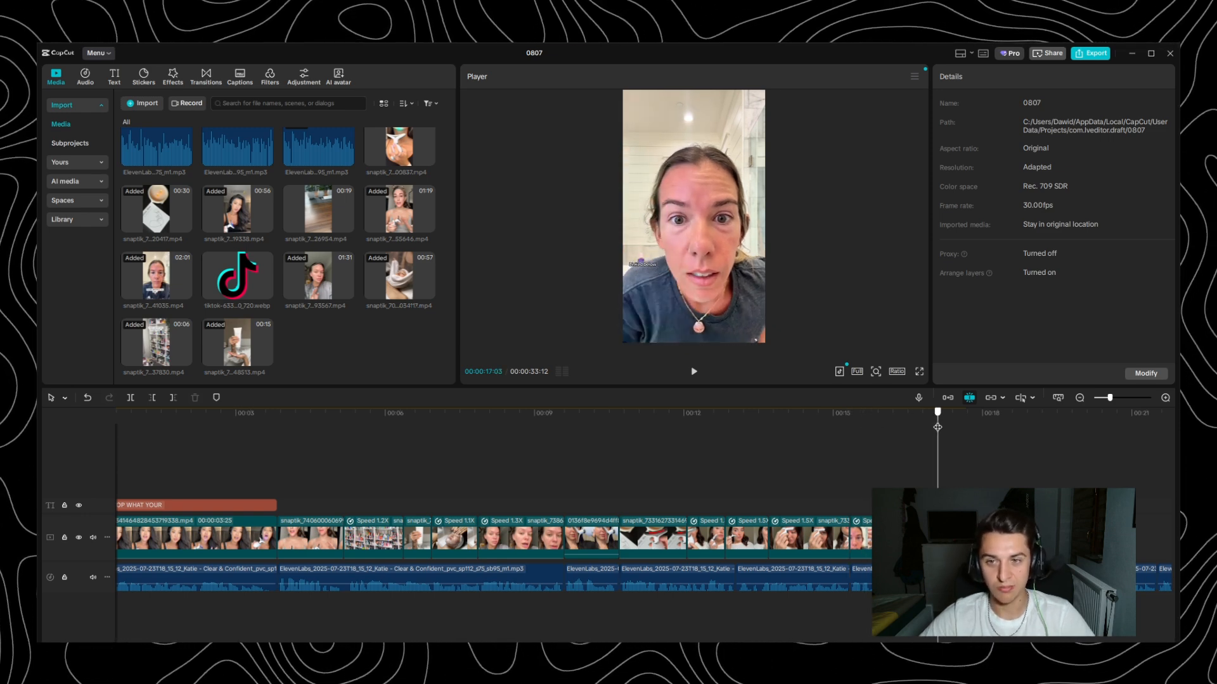
pyautogui.click(919, 371)
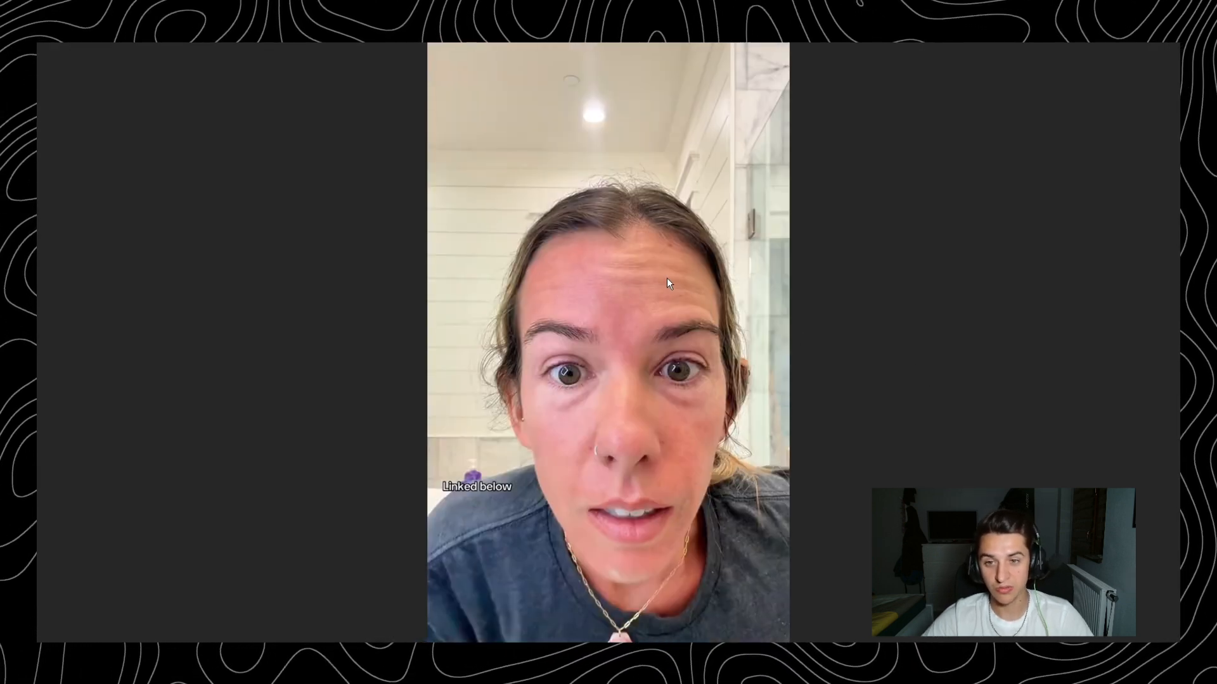
pyautogui.press('Escape')
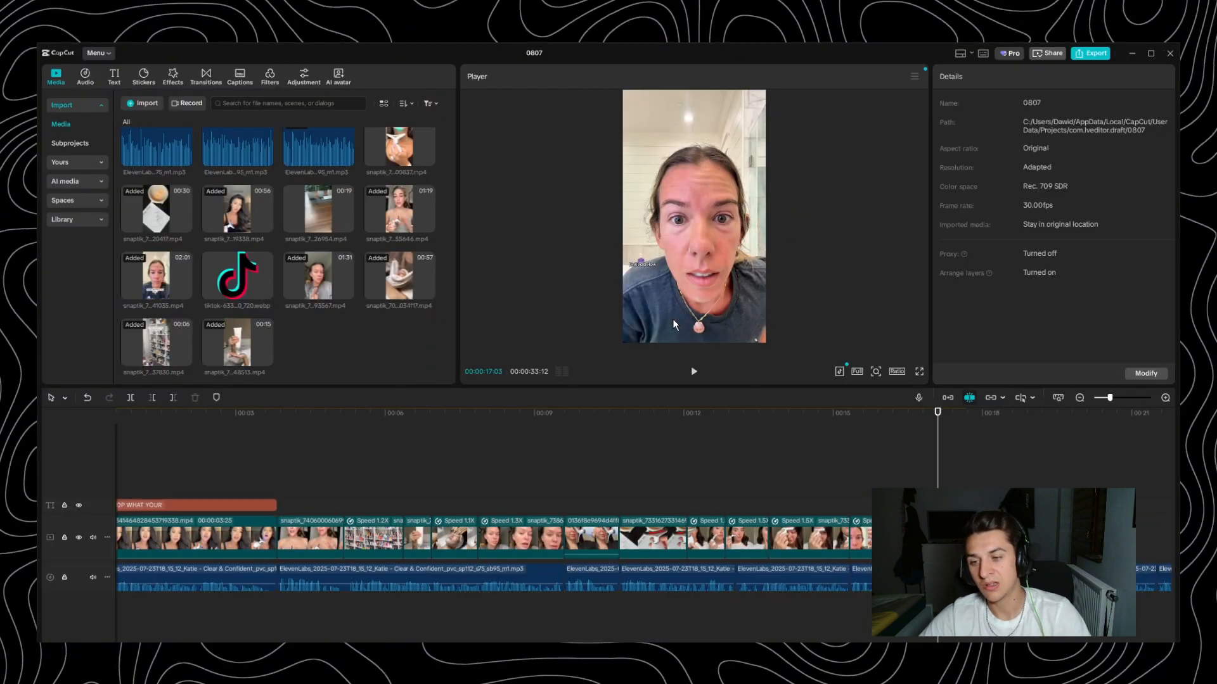
pyautogui.click(844, 424)
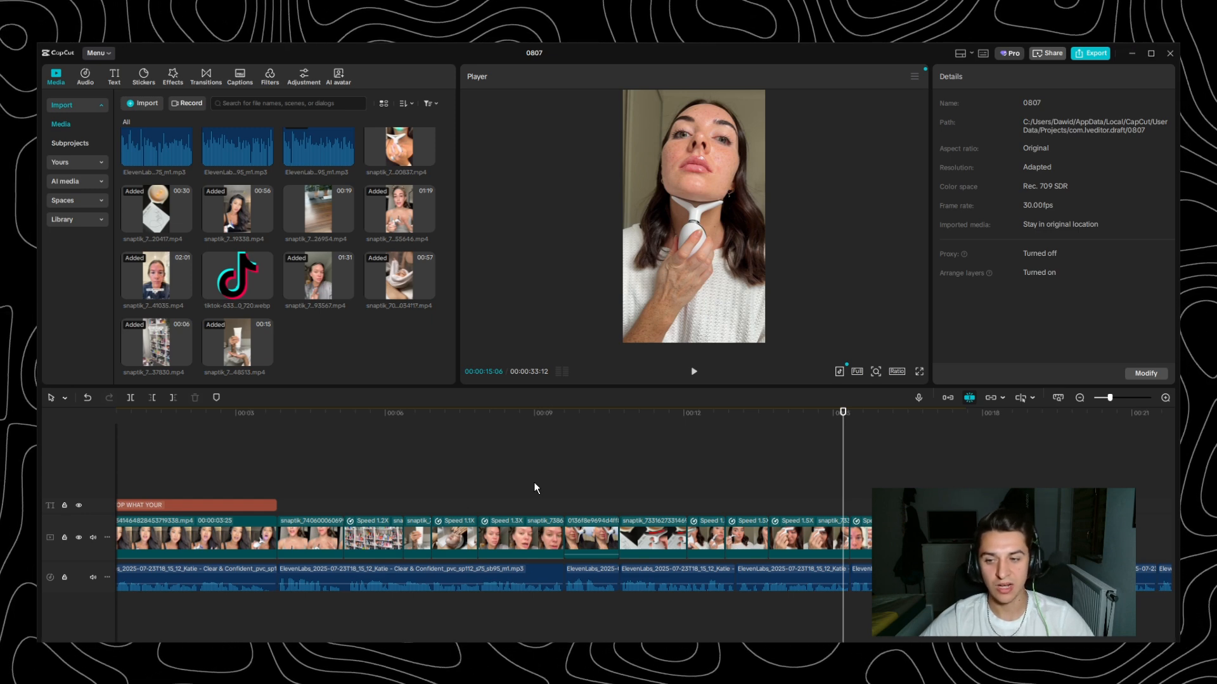
# - Fit the whole ad in the timeline view, check it from the hook to its end and return to 00:00:00:00
pyautogui.scroll(-4, 619, 534)
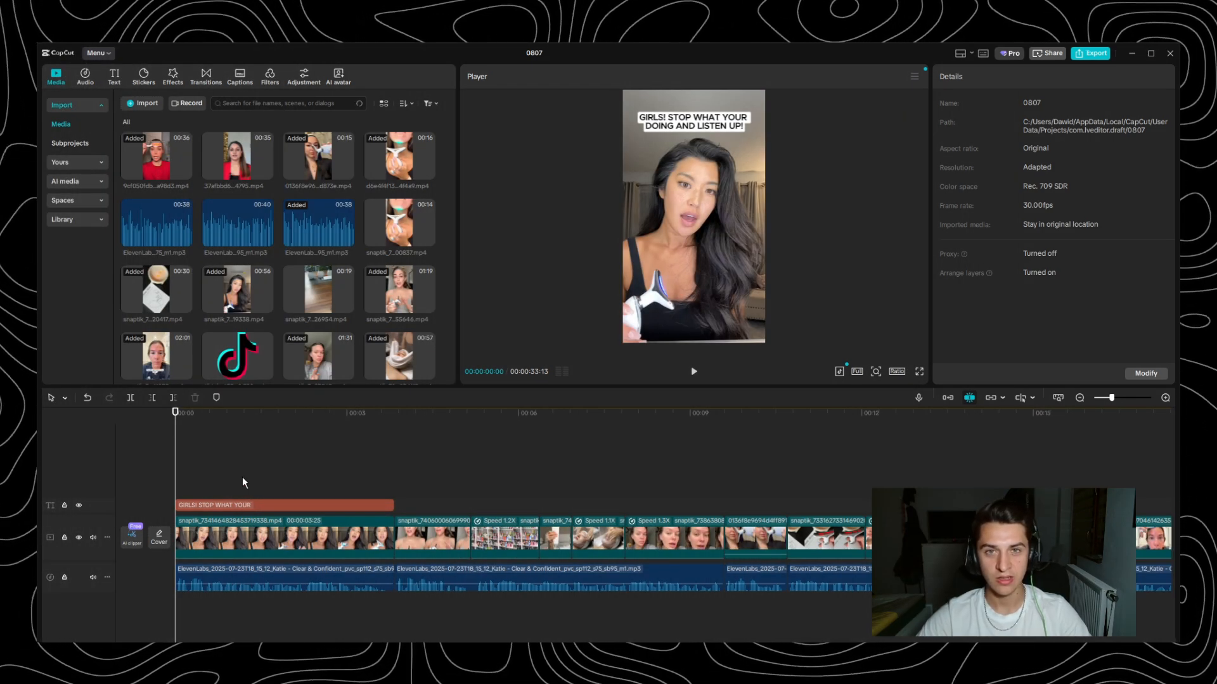
pyautogui.click(295, 551)
pyautogui.click(239, 457)
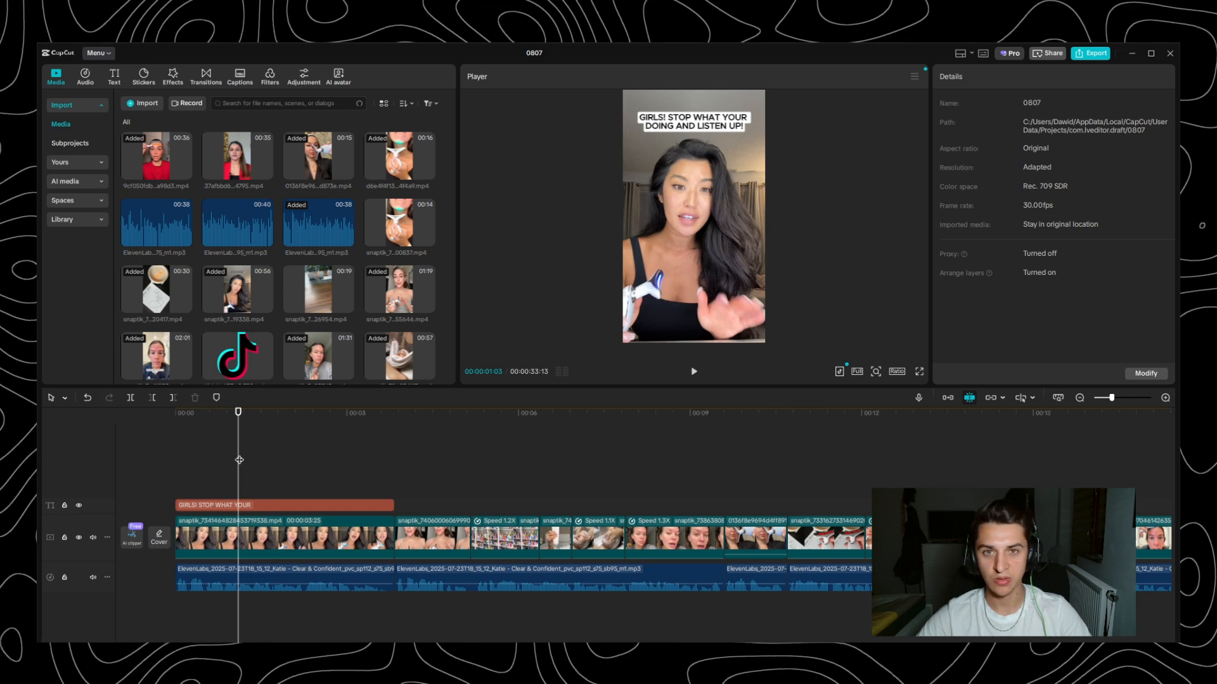
pyautogui.scroll(-5, 379, 473)
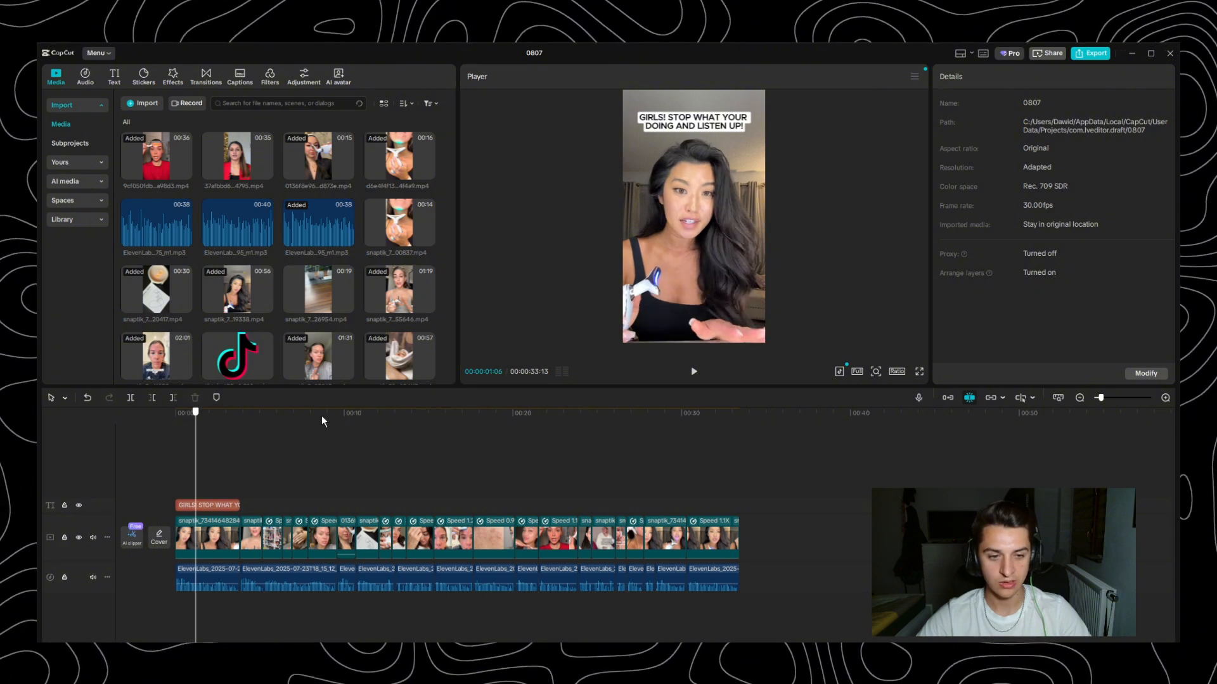
pyautogui.click(736, 429)
pyautogui.press('Home')
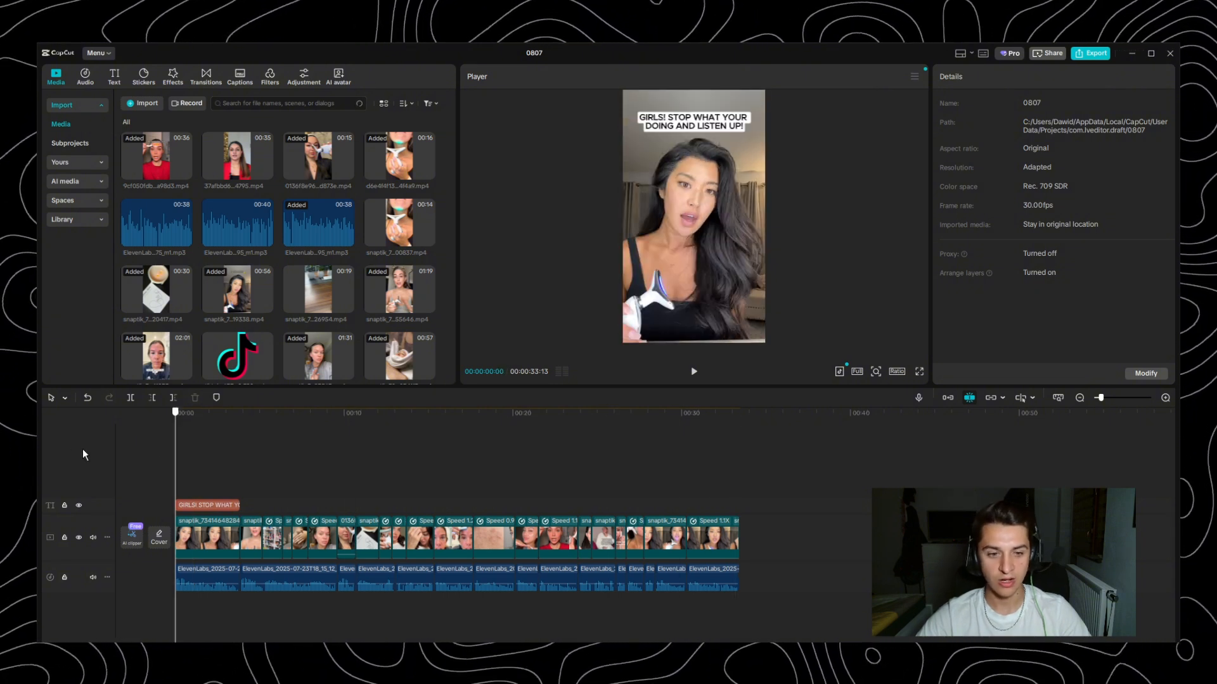
# - Play the assembled ad in full screen from the start to 00:00:26:20, and return the playhead to the beginning
pyautogui.click(918, 371)
pyautogui.press('space')
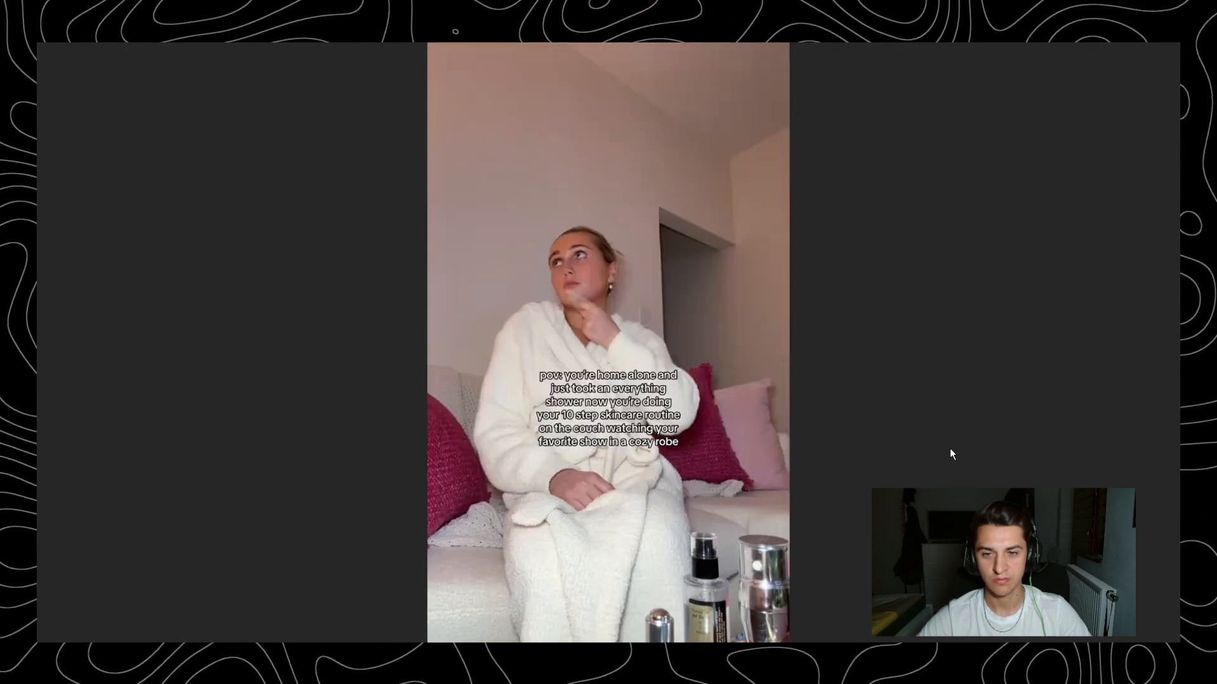
pyautogui.press('space')
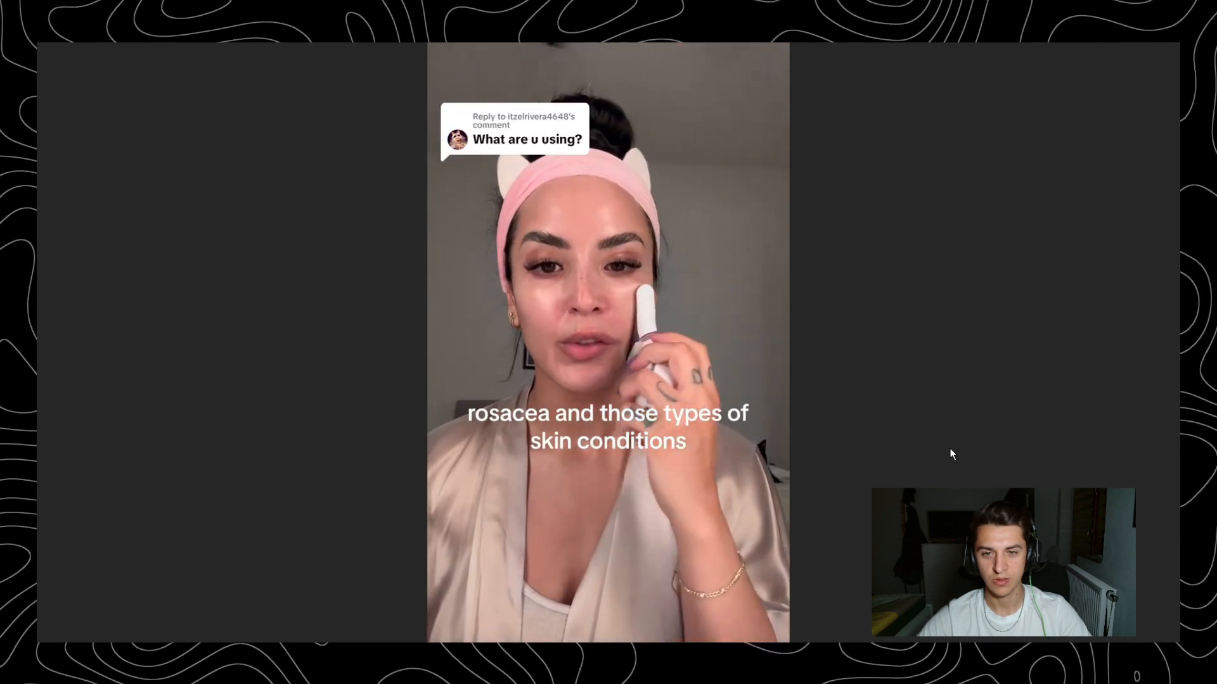
pyautogui.press('Escape')
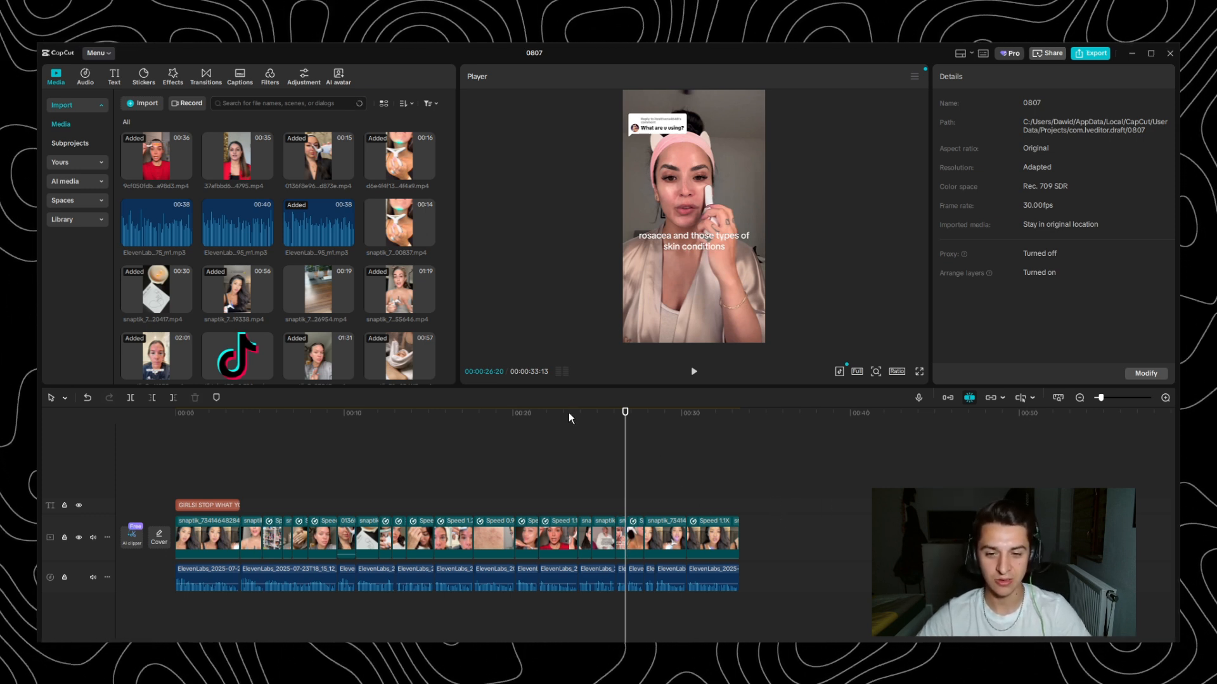
pyautogui.moveTo(569, 418); pyautogui.dragTo(129, 460)
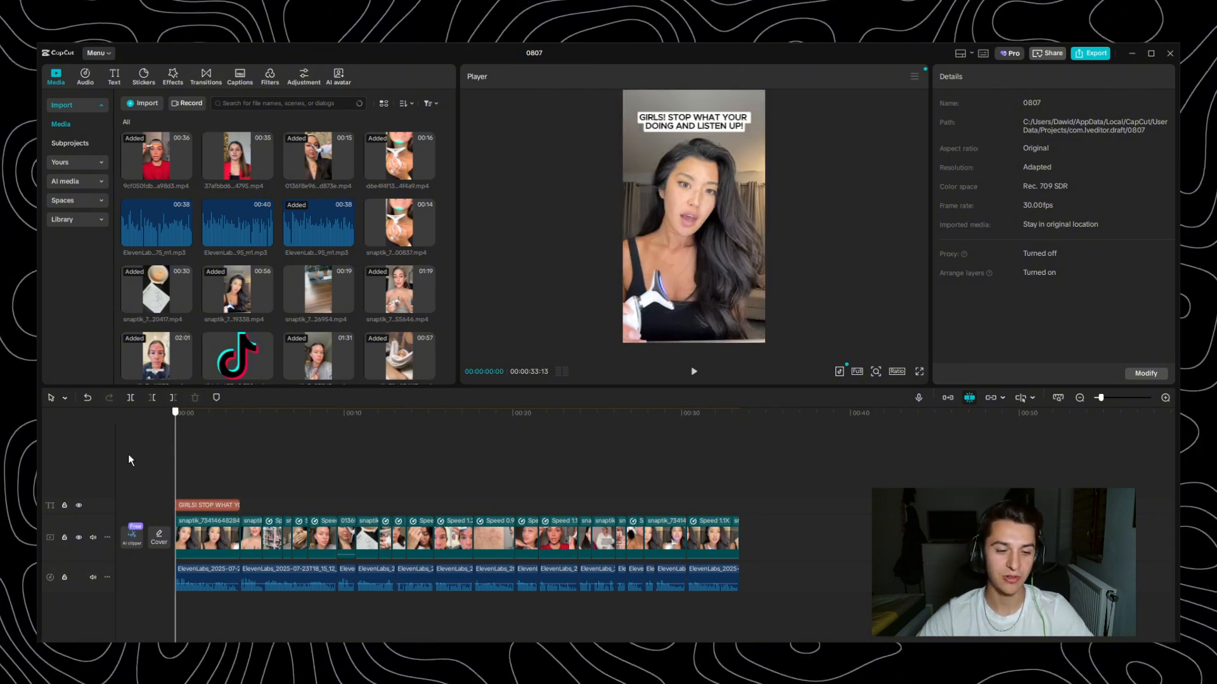
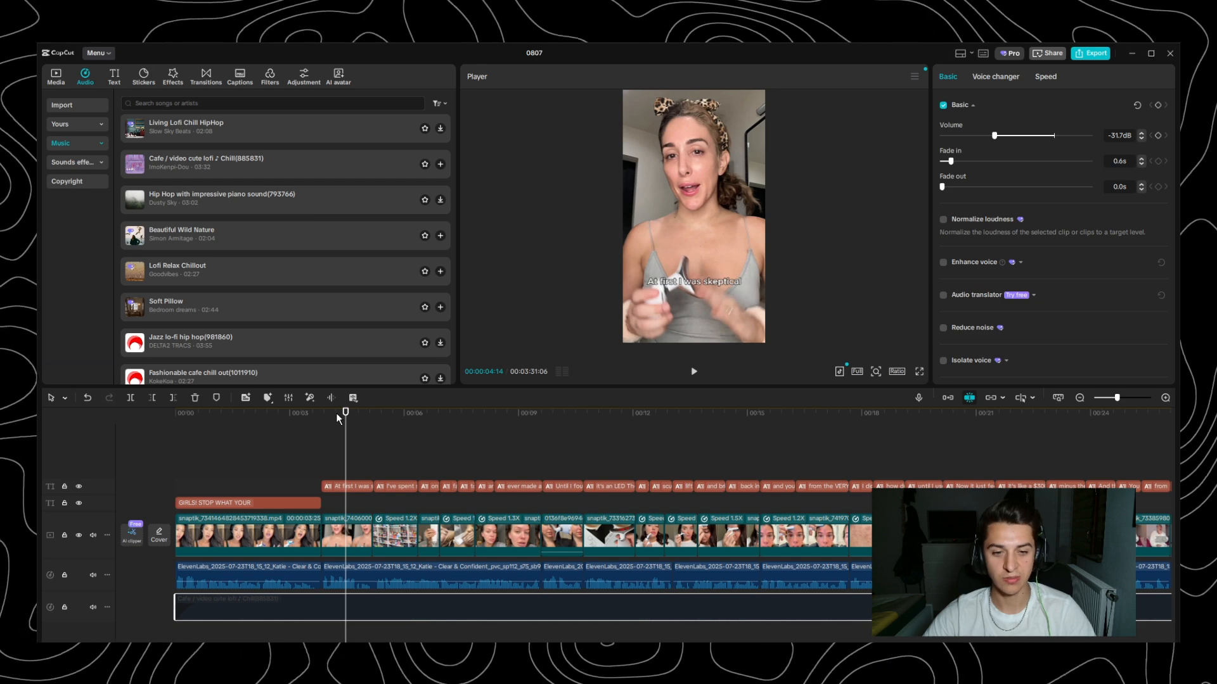
# - Skim the ad from 00:00:03:29 through the closing call-to-action clip, and return the playhead to the beginning
pyautogui.click(326, 417)
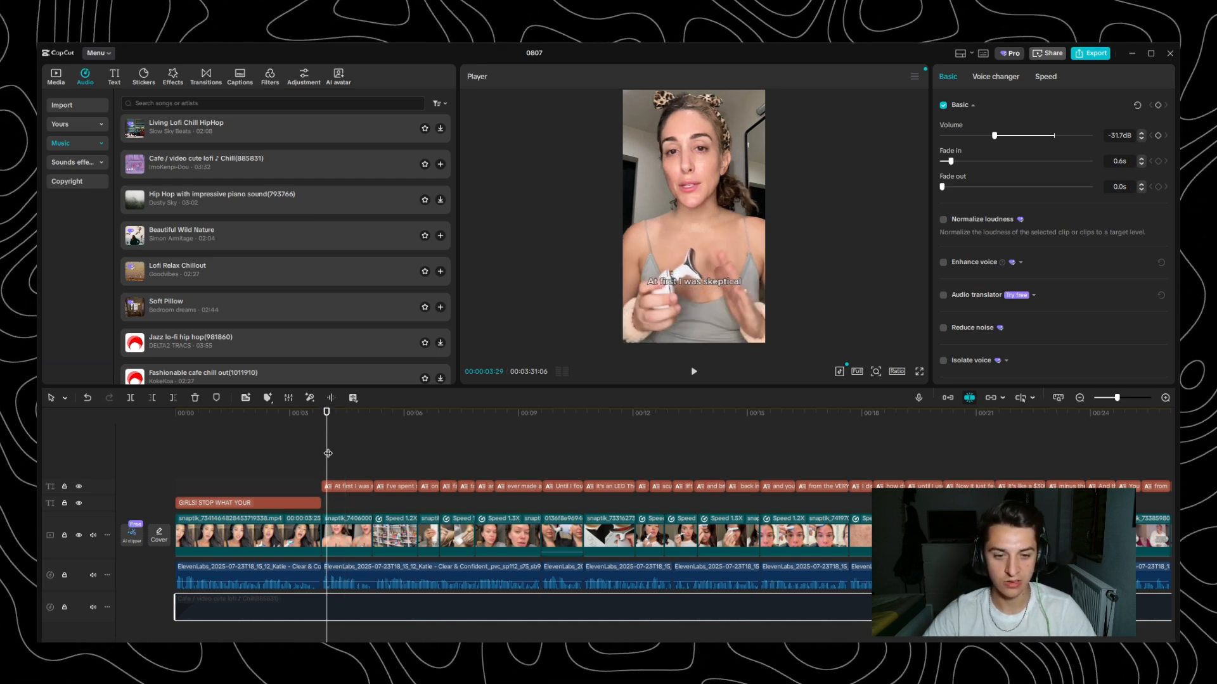
pyautogui.moveTo(324, 417); pyautogui.dragTo(458, 417)
pyautogui.hscroll(10, 482, 436)
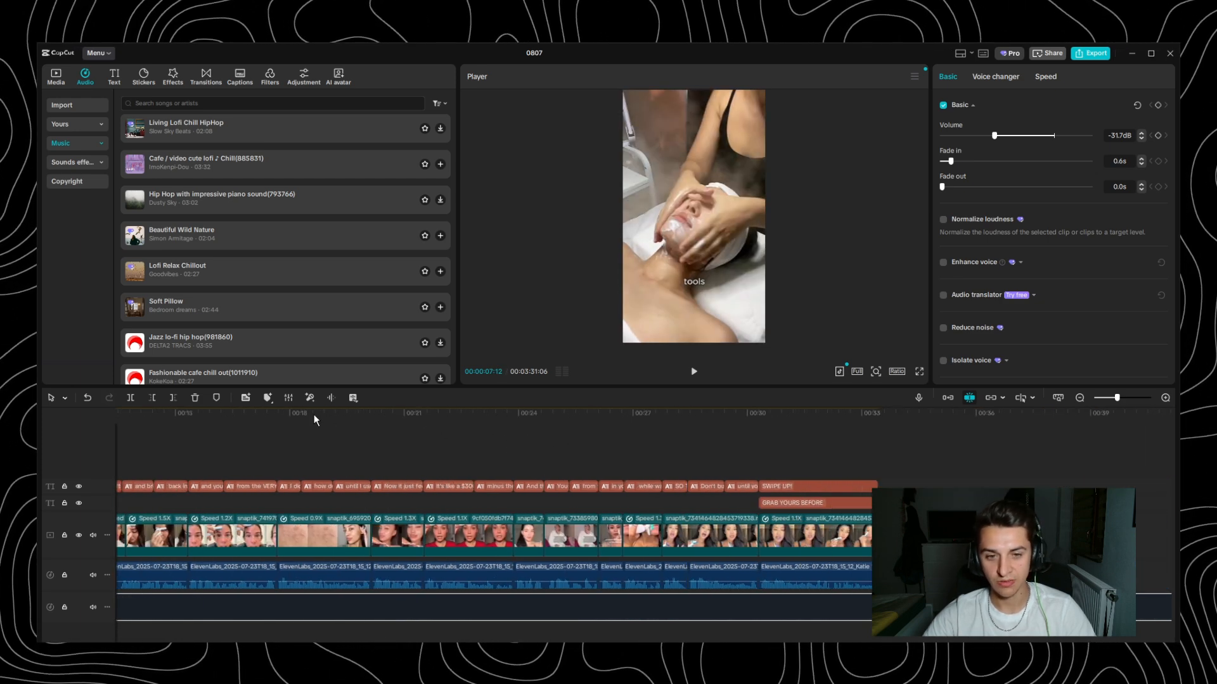
pyautogui.moveTo(315, 418); pyautogui.dragTo(737, 442)
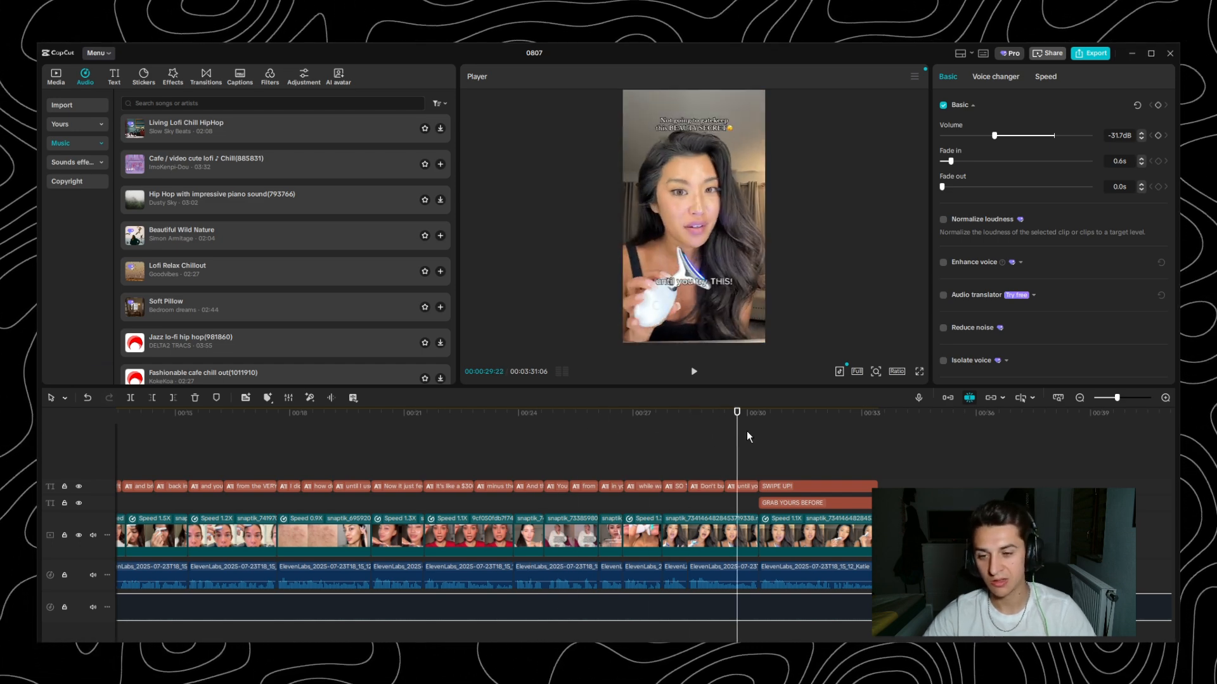
pyautogui.moveTo(760, 417); pyautogui.dragTo(823, 431)
pyautogui.hscroll(-10, 760, 444)
pyautogui.press('Home')
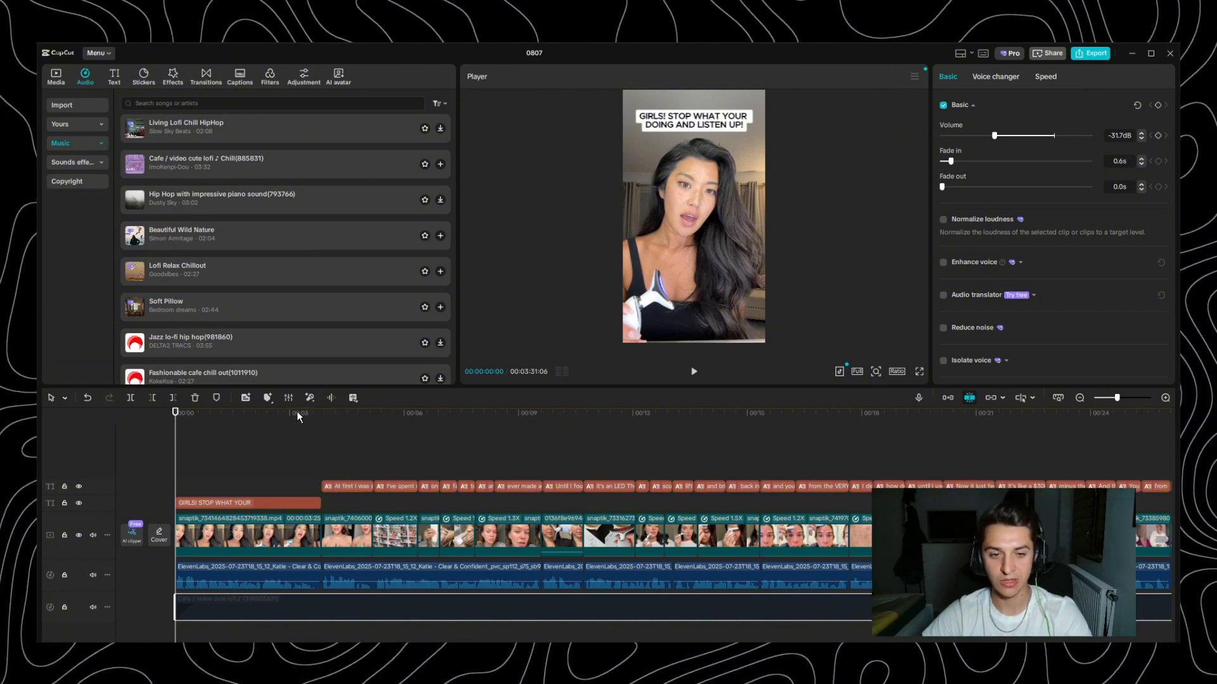
# - Try leaving a short gap before the closing SWIPE UP! clip, play across it from 00:00:30:03, and close the gap again
pyautogui.hscroll(10, 502, 524)
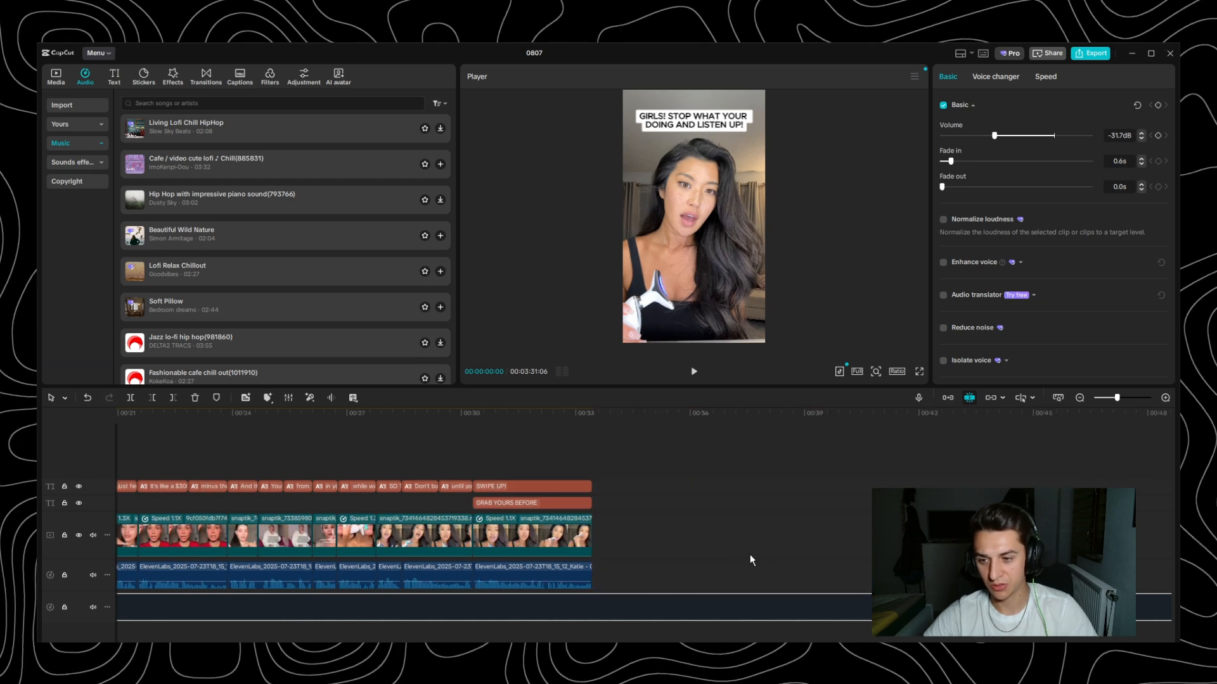
pyautogui.scroll(2, 455, 442)
pyautogui.click(838, 412)
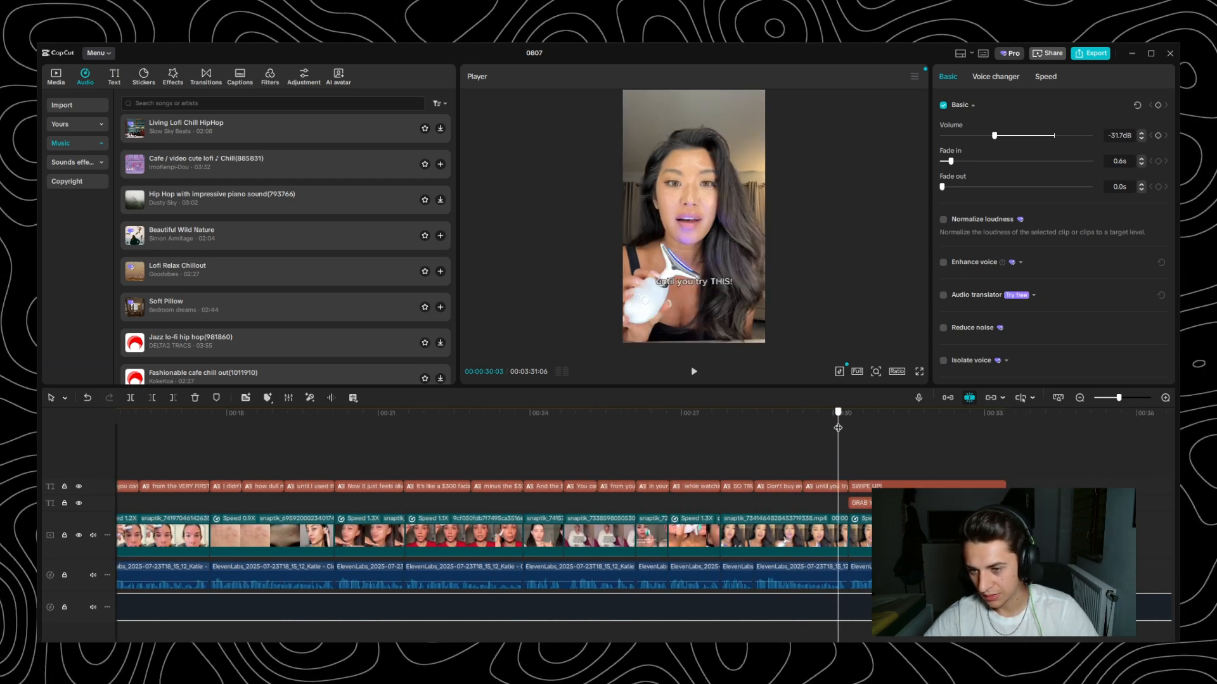
pyautogui.moveTo(887, 535); pyautogui.dragTo(905, 535)
pyautogui.press('space')
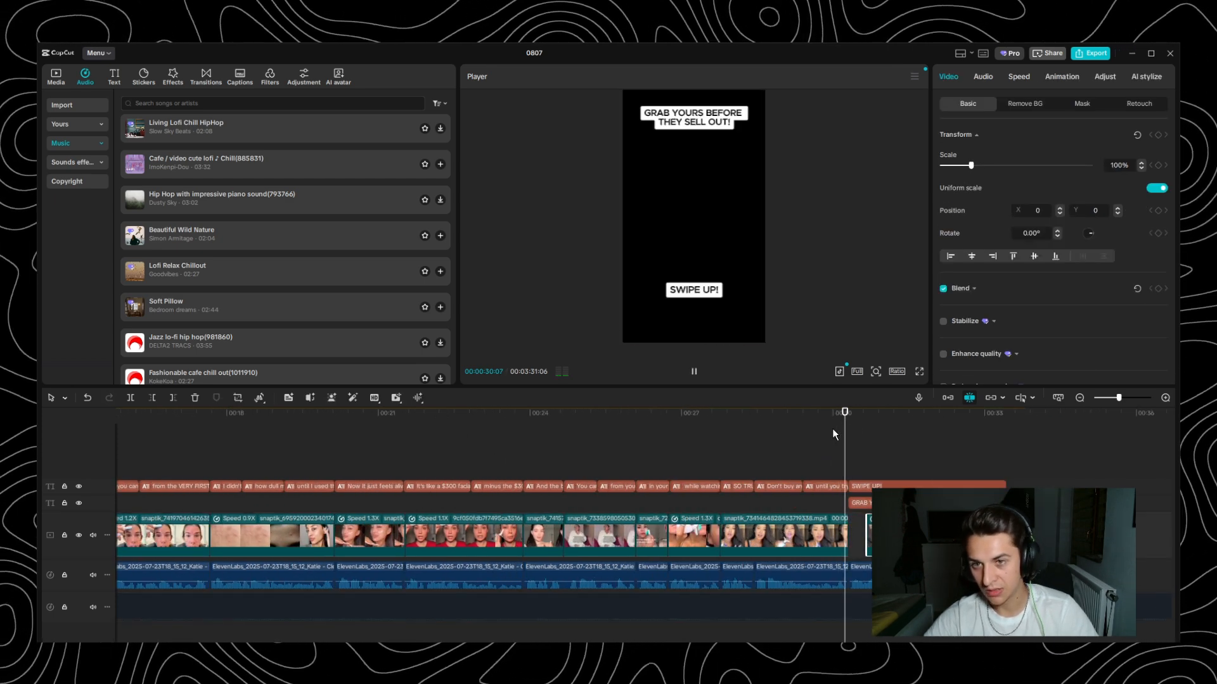
pyautogui.press('space')
pyautogui.moveTo(900, 536); pyautogui.dragTo(882, 535)
pyautogui.scroll(-3, 701, 428)
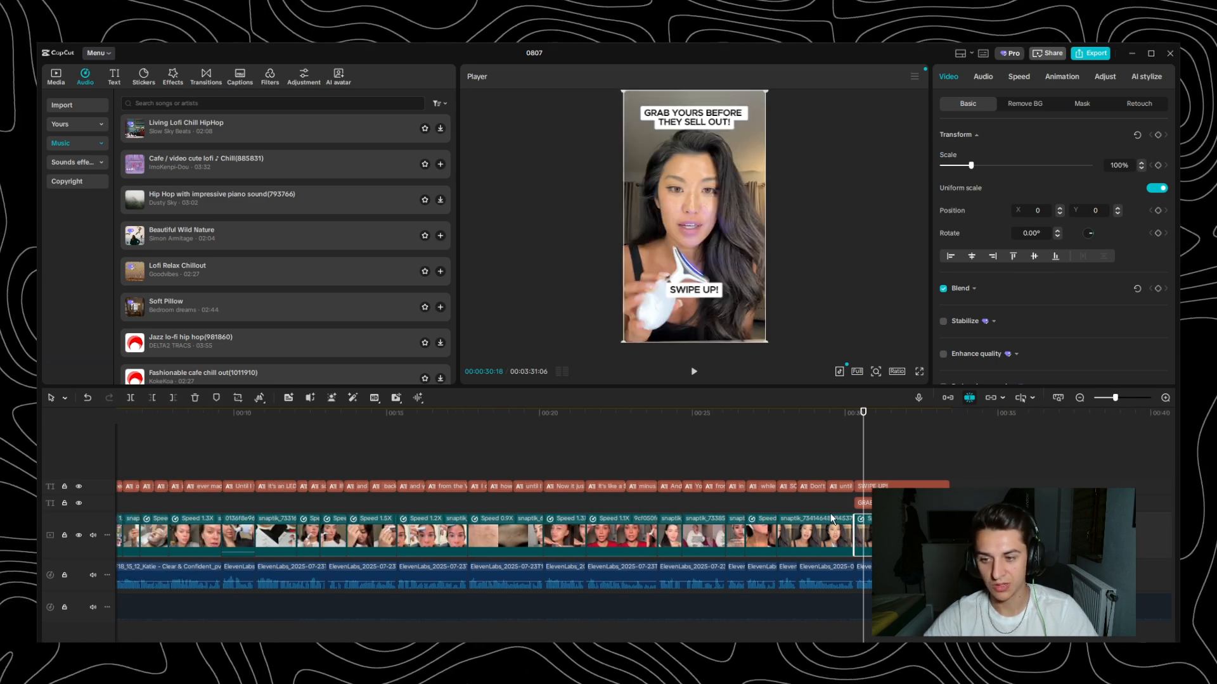
# - At 00:00:31:18, move the SWIPE UP! text slightly higher and the GRAB YOURS BEFORE THEY SELL OUT! text slightly lower in the frame
pyautogui.moveTo(612, 414); pyautogui.dragTo(176, 415)
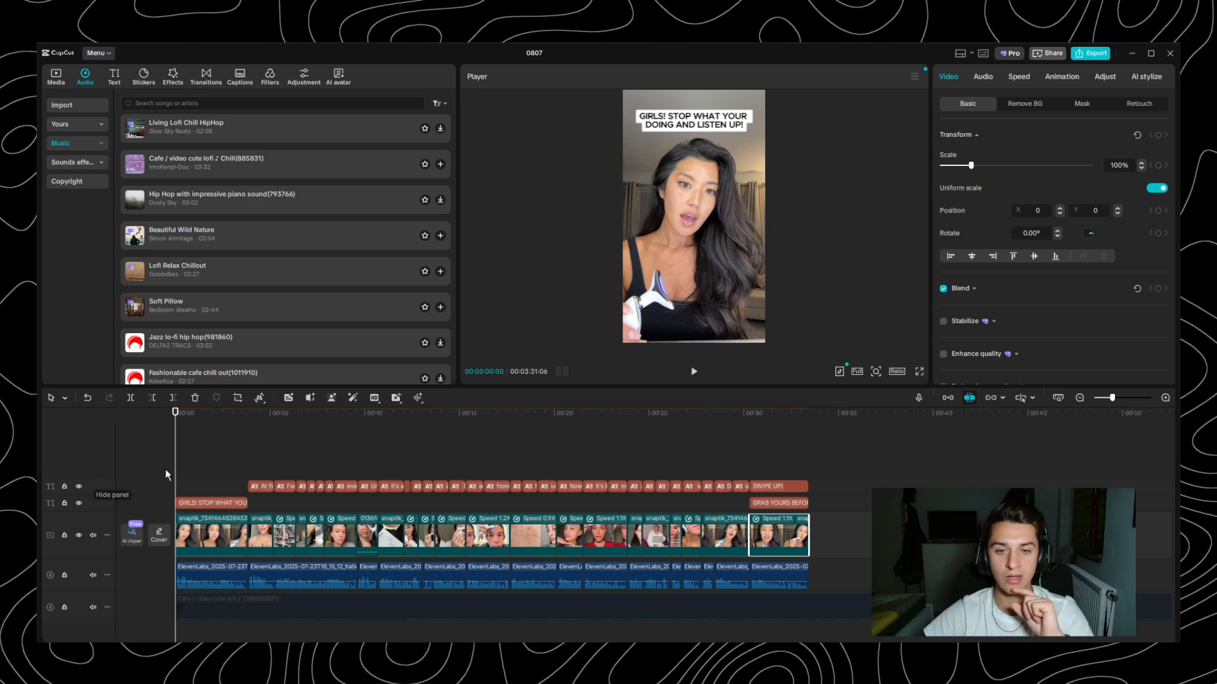
pyautogui.moveTo(217, 415); pyautogui.dragTo(774, 427)
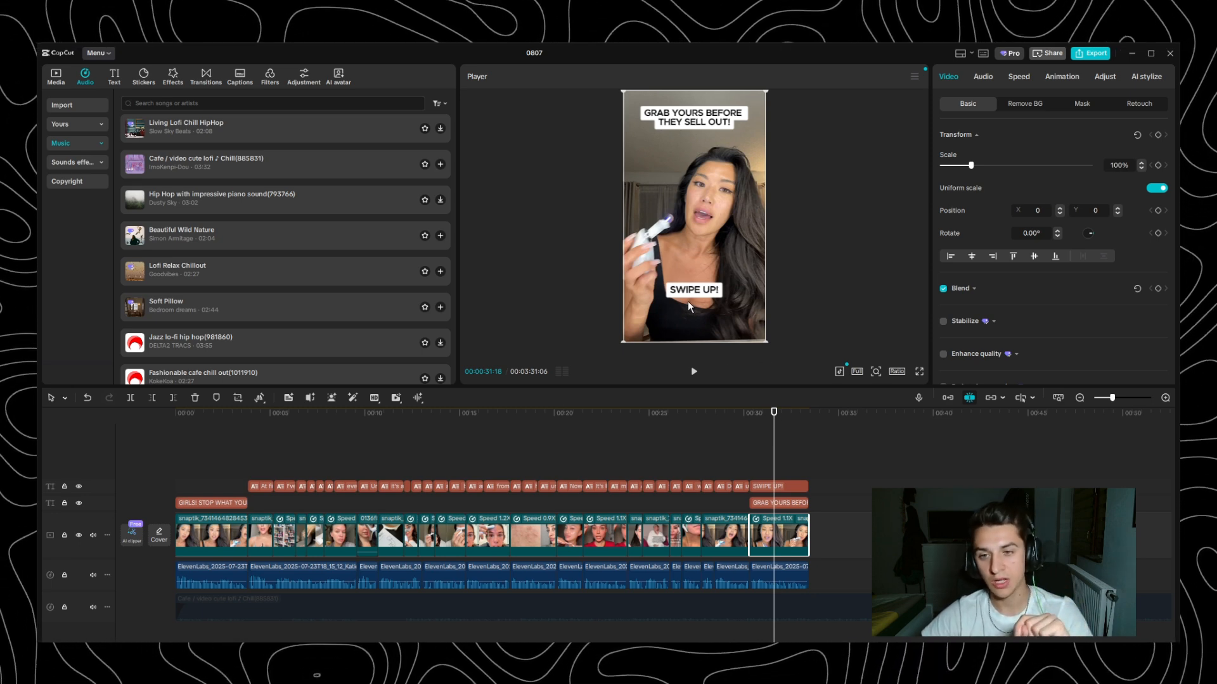
pyautogui.click(778, 489)
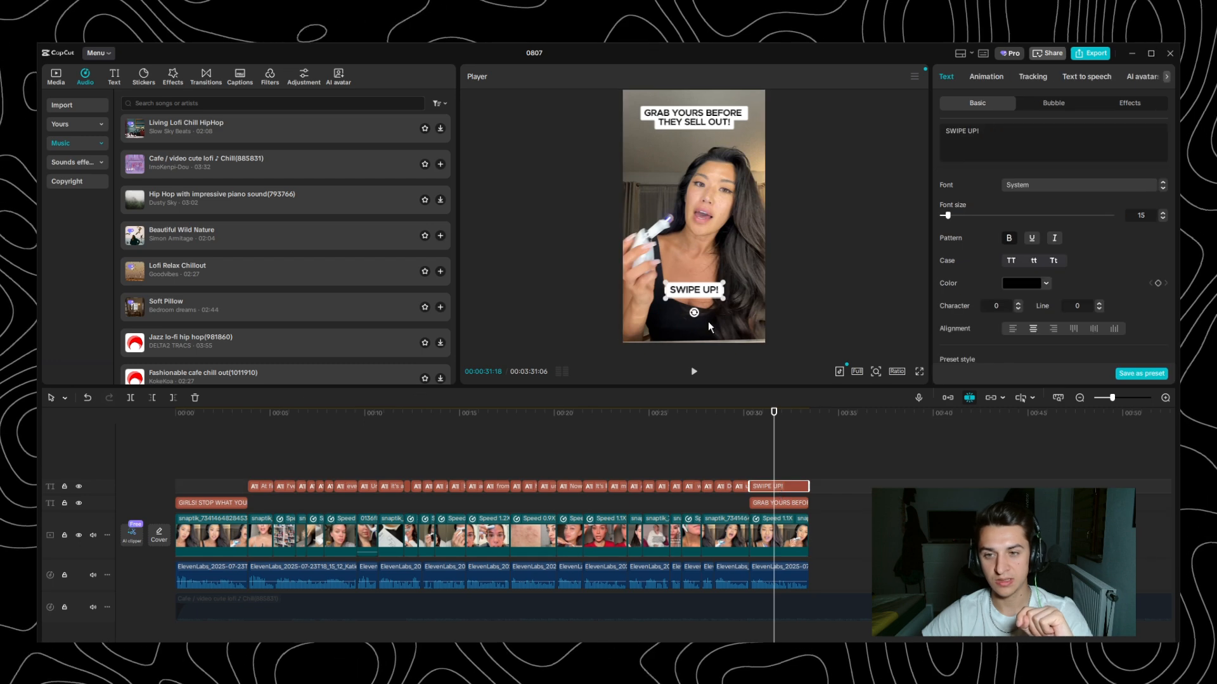
pyautogui.moveTo(689, 292); pyautogui.dragTo(688, 283)
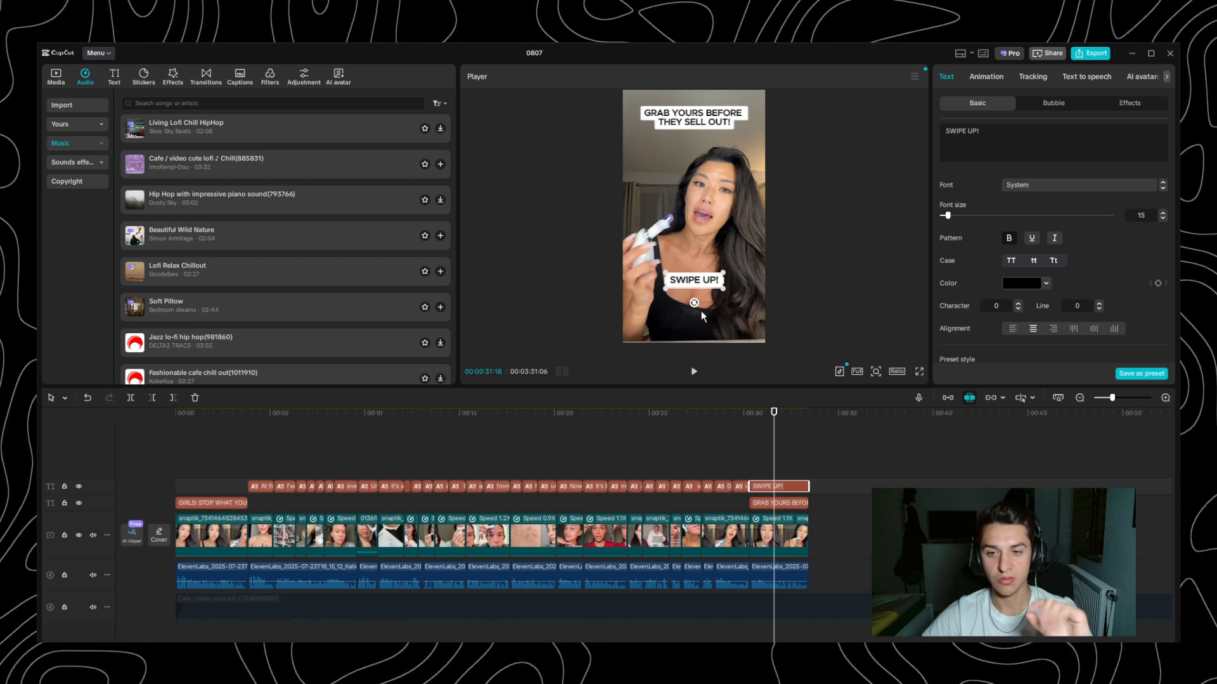
pyautogui.click(690, 115)
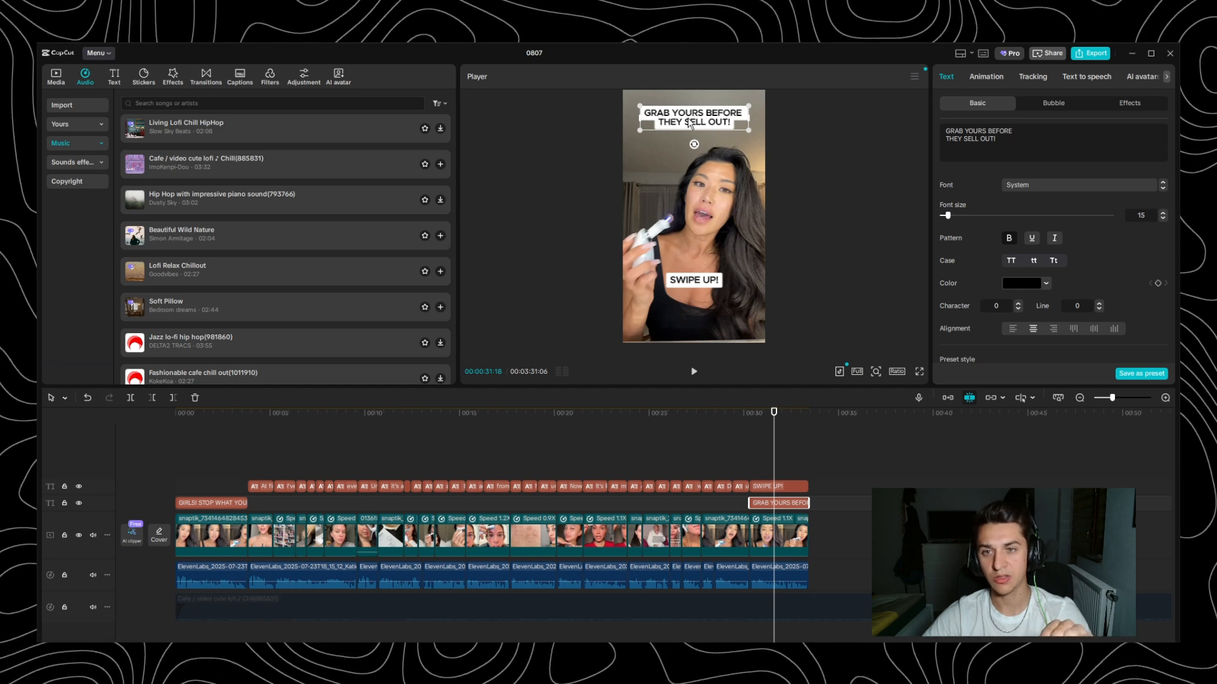
pyautogui.moveTo(690, 115); pyautogui.dragTo(695, 125)
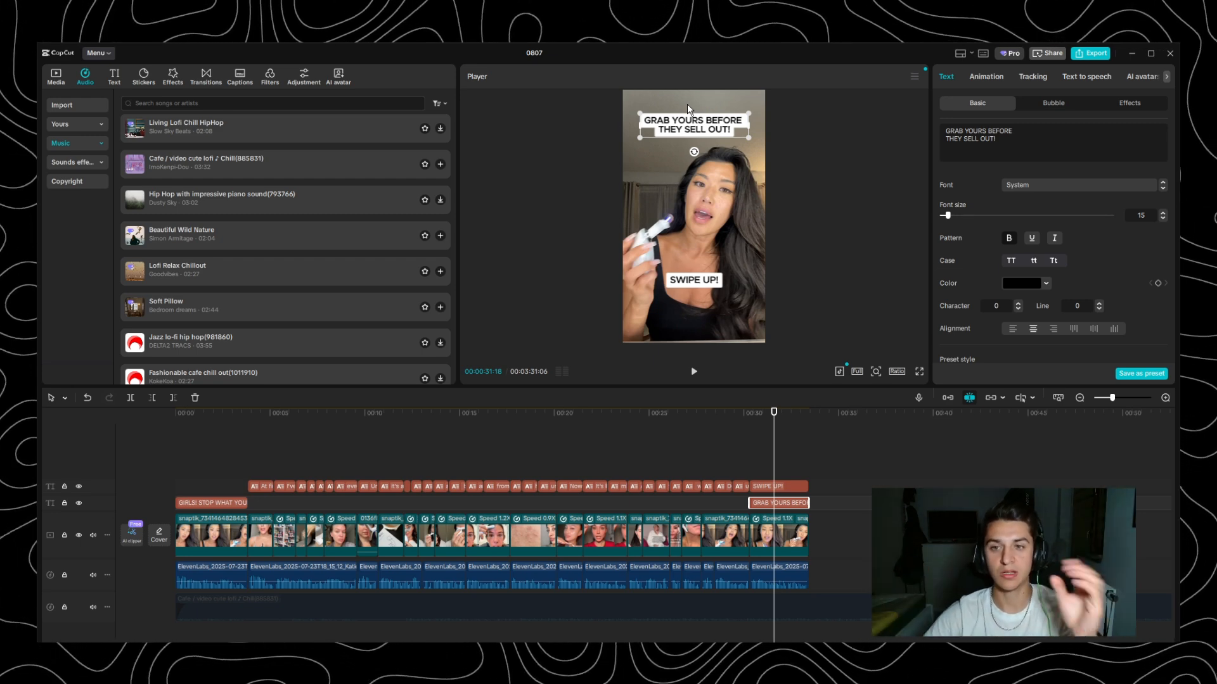
# - Check the device close-up at 00:00:27:12 and return the playhead to 00:00:00:00
pyautogui.click(694, 412)
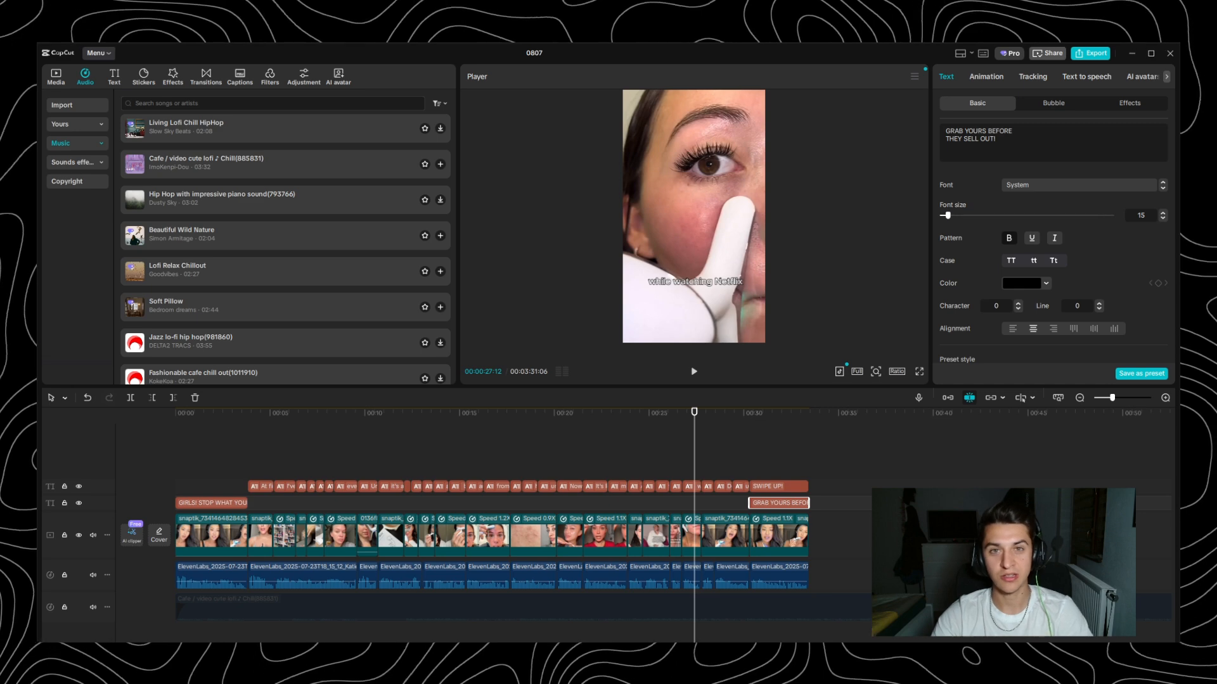
pyautogui.moveTo(423, 412); pyautogui.dragTo(126, 426)
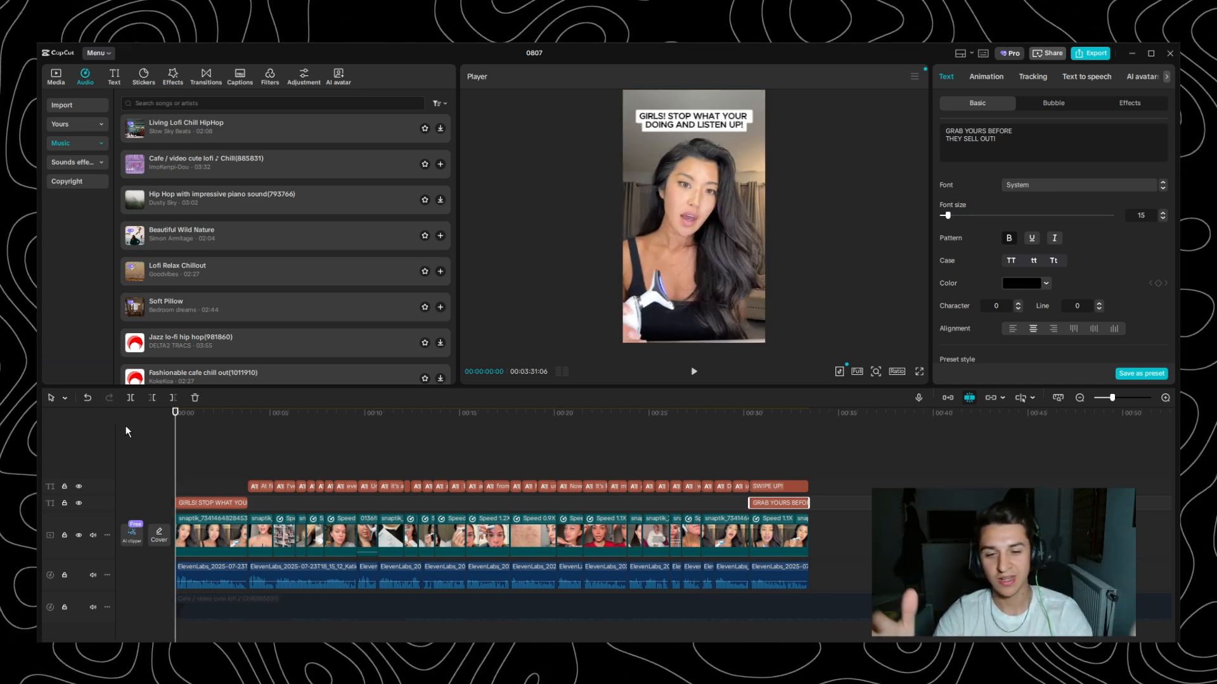